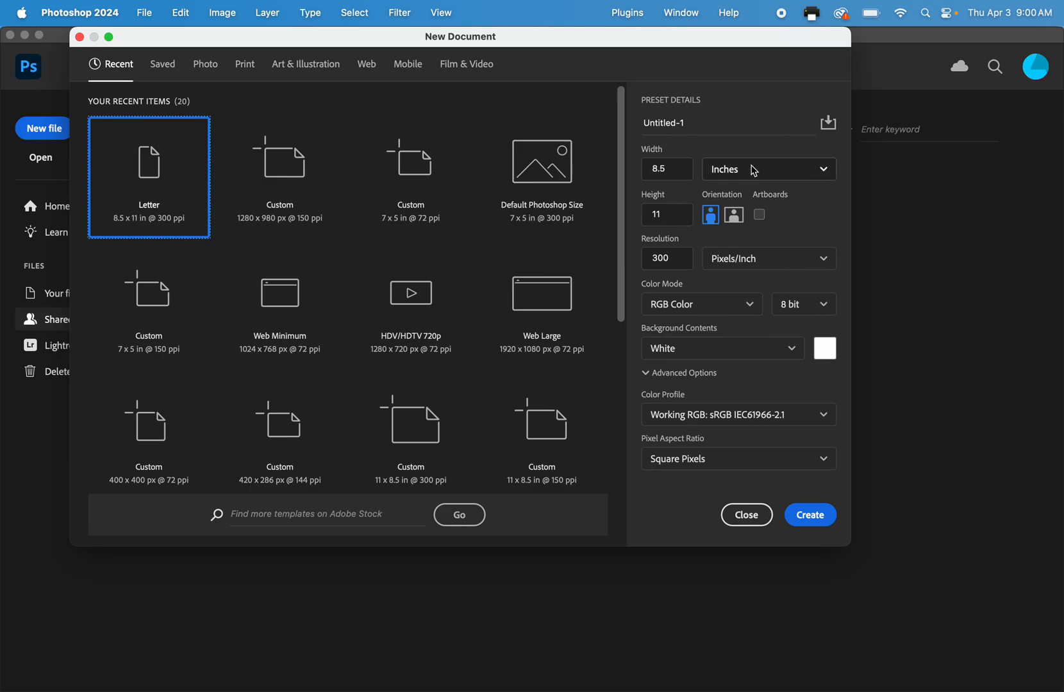
Create a Letter document of 8.5 x 11 inches at 72 pixels/inch, named with the surname followed by "_TypePractice".
left_click_drag(680, 253, 634, 255)
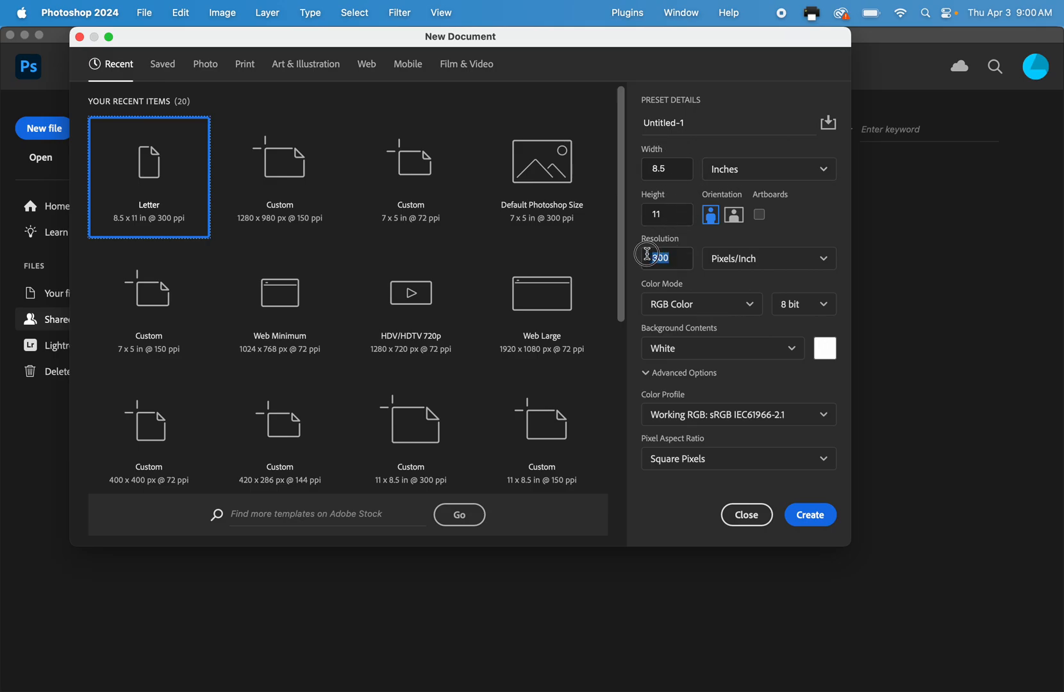
type("72")
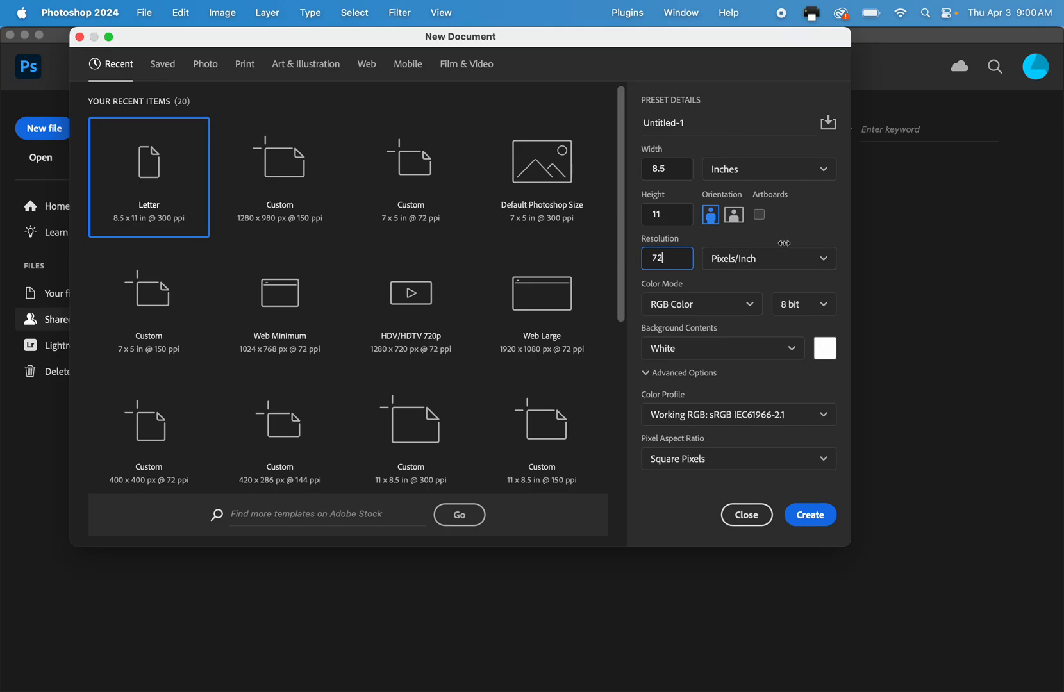
key("Tab")
left_click_drag(705, 122, 581, 125)
type("Dinn_TypePractice")
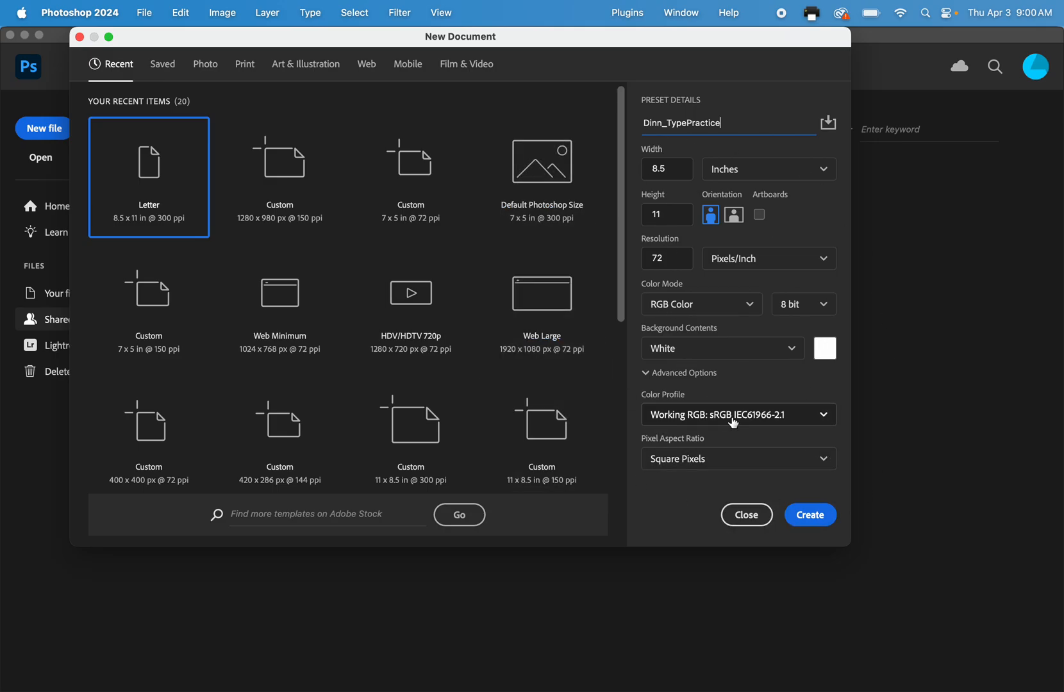
left_click(812, 522)
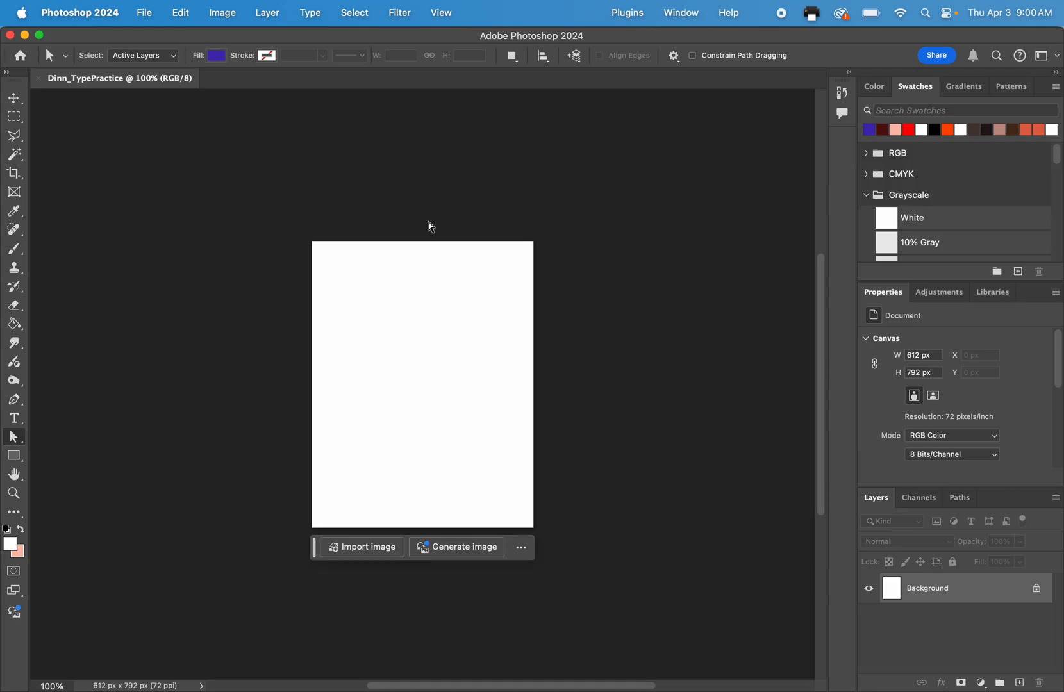
Add a horizontal line of point text containing the surname near the page's upper-left corner.
key("super+0")
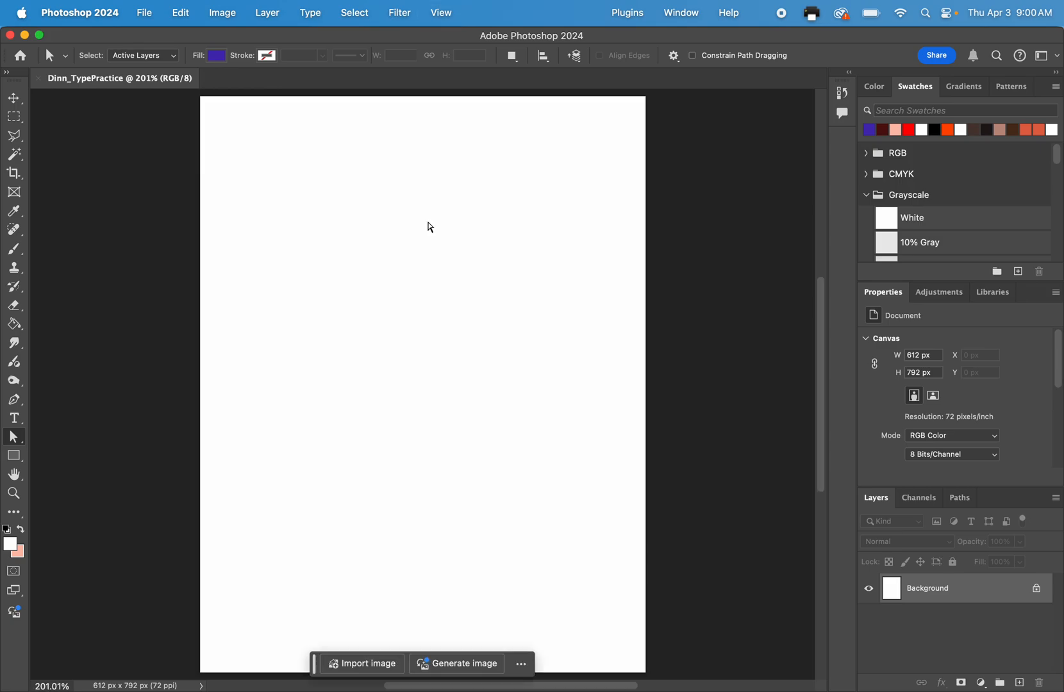
key("super+minus")
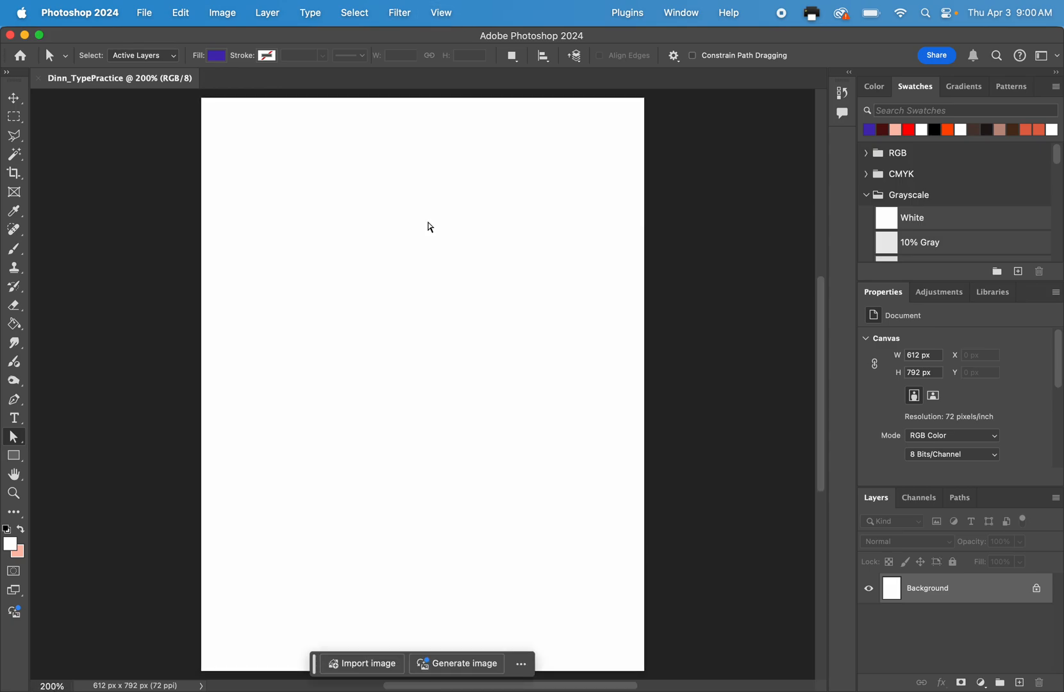
left_click(14, 98)
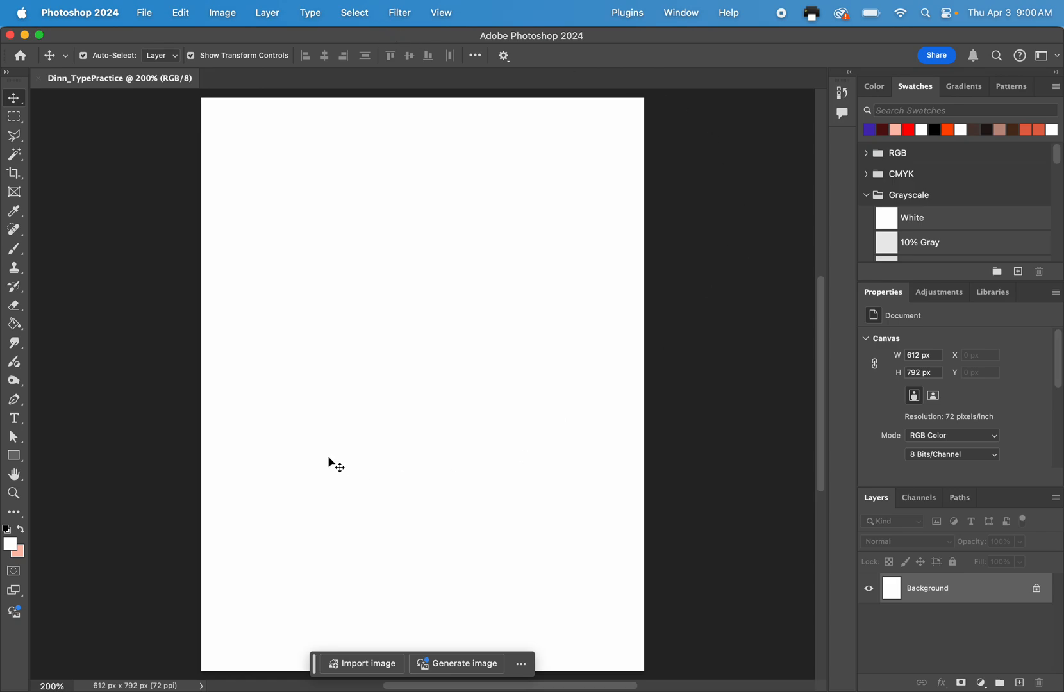
left_click(14, 420)
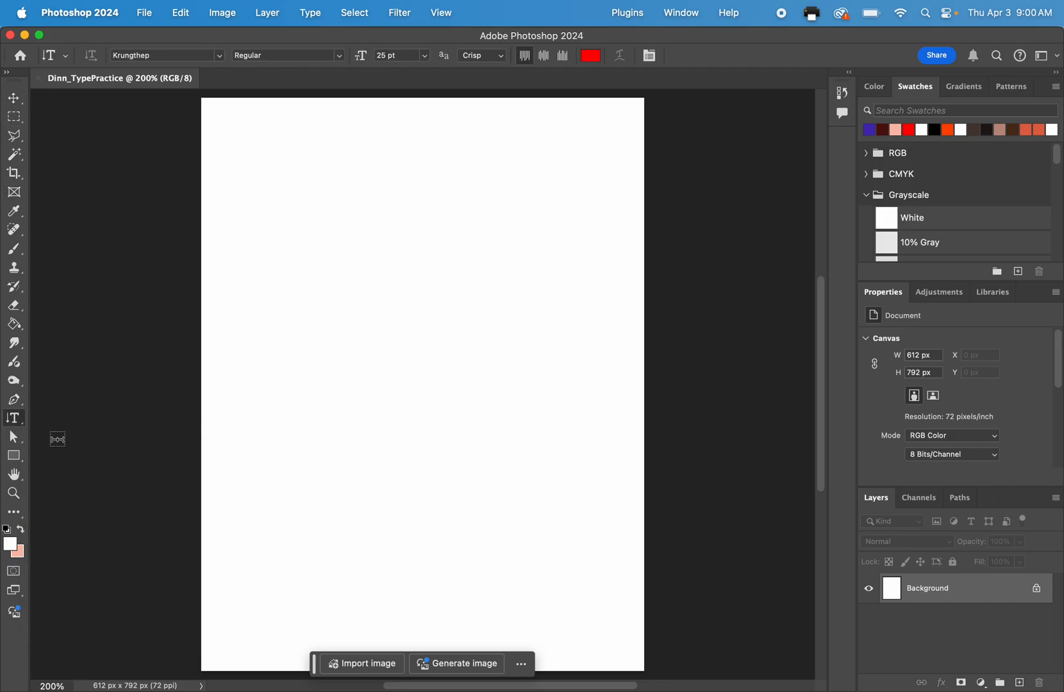
left_click(14, 418)
left_click(57, 417)
left_click(231, 169)
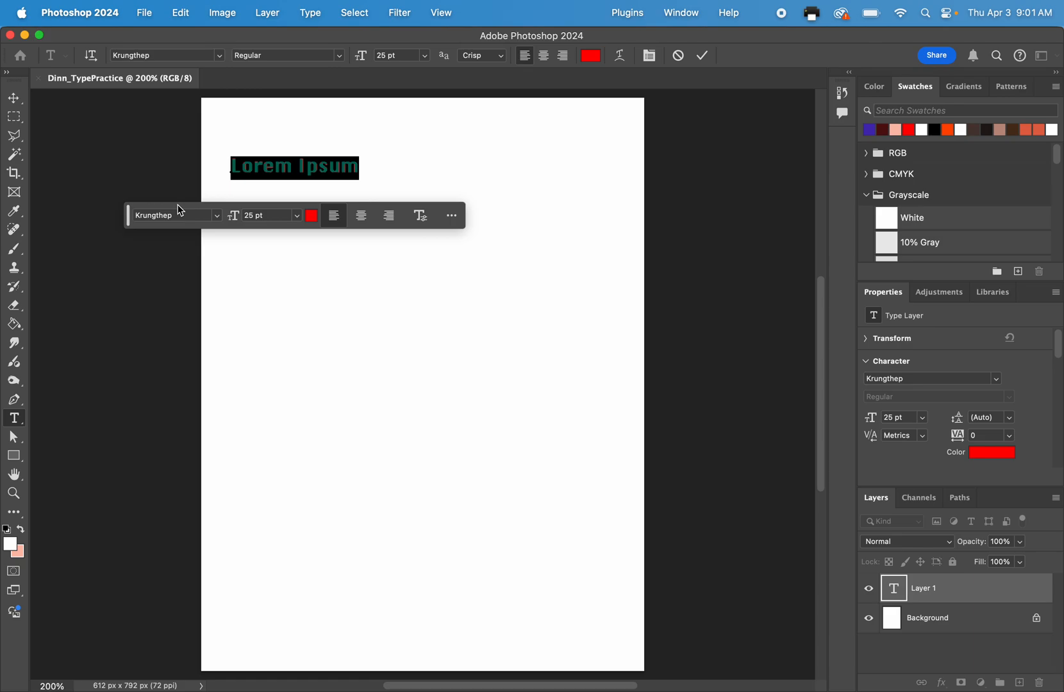
type("Dinn")
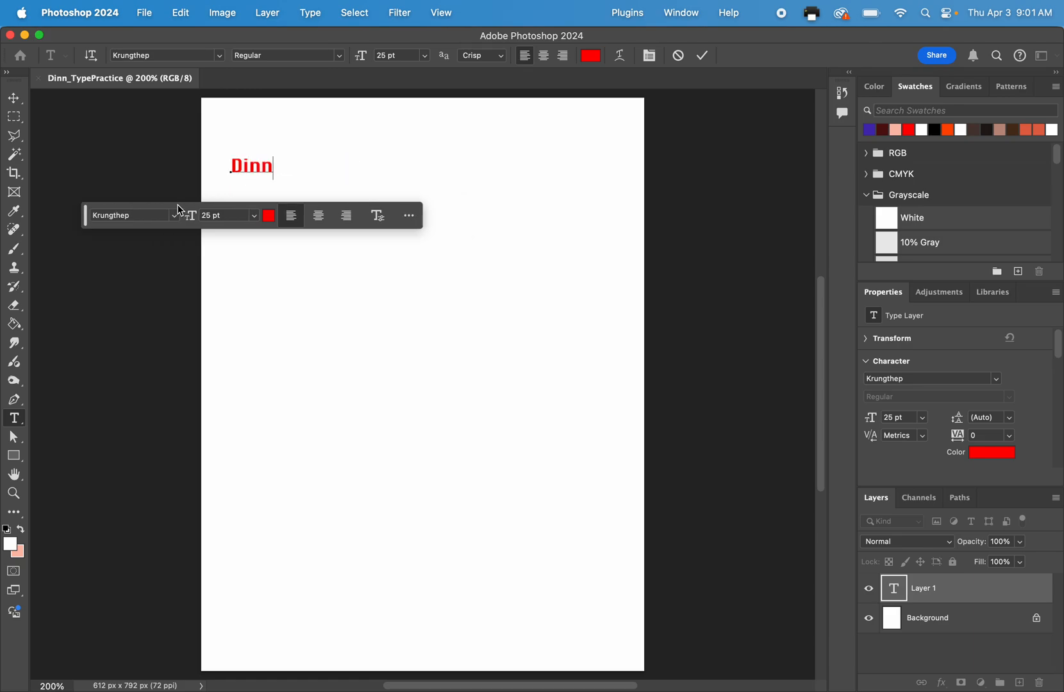
Reset the character formatting of the whole surname text to the defaults and commit the edit.
double_click(259, 164)
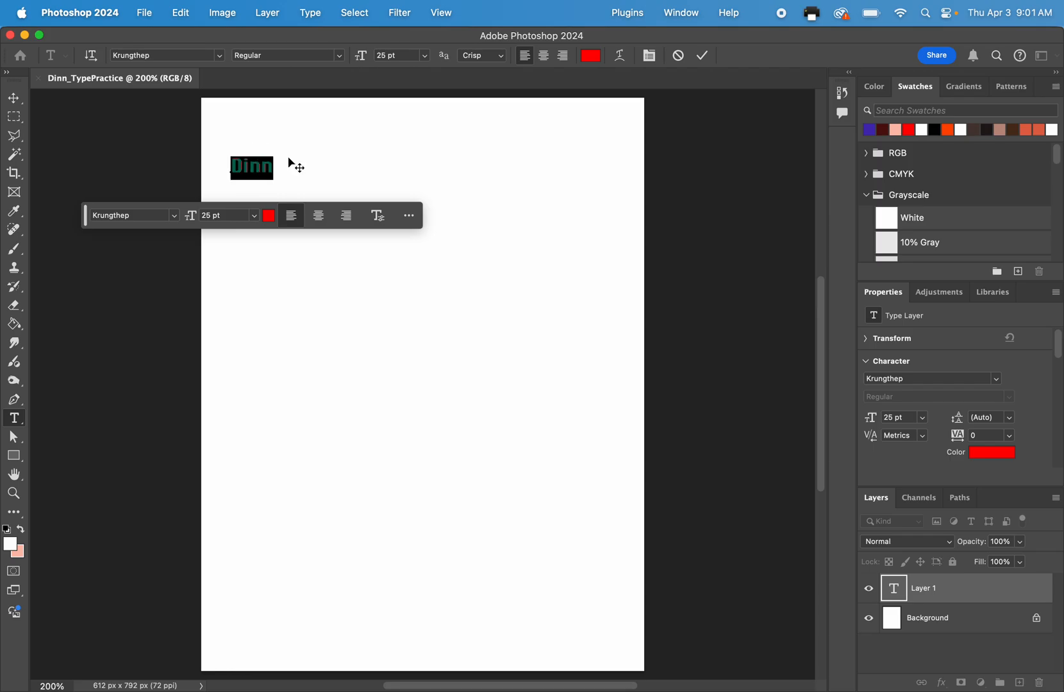
left_click(649, 56)
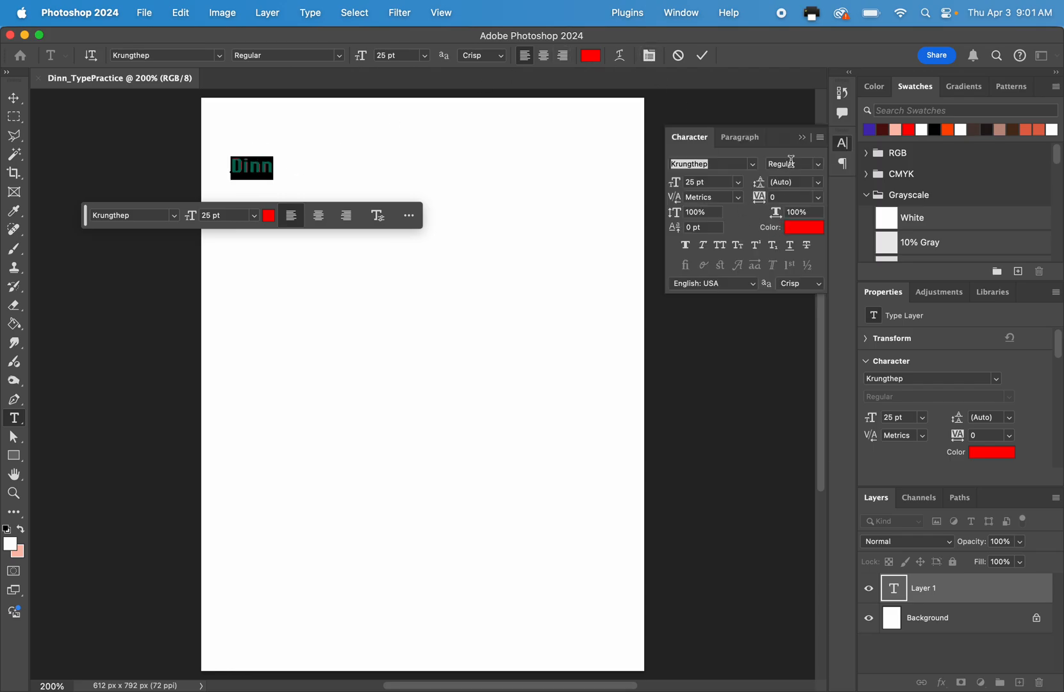
left_click(820, 138)
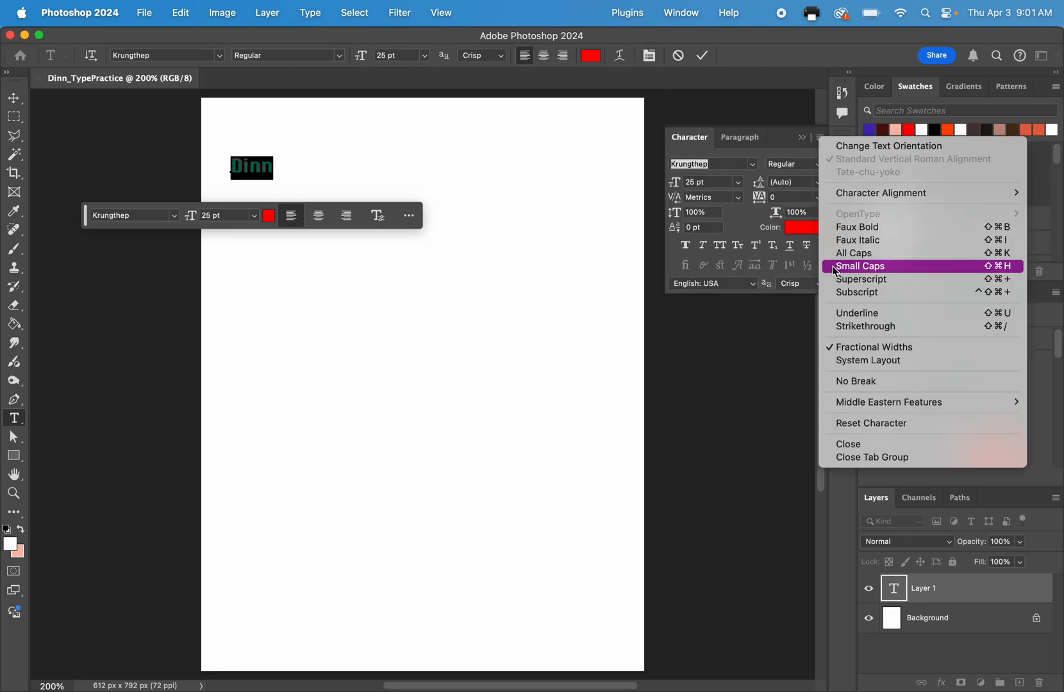
left_click(879, 425)
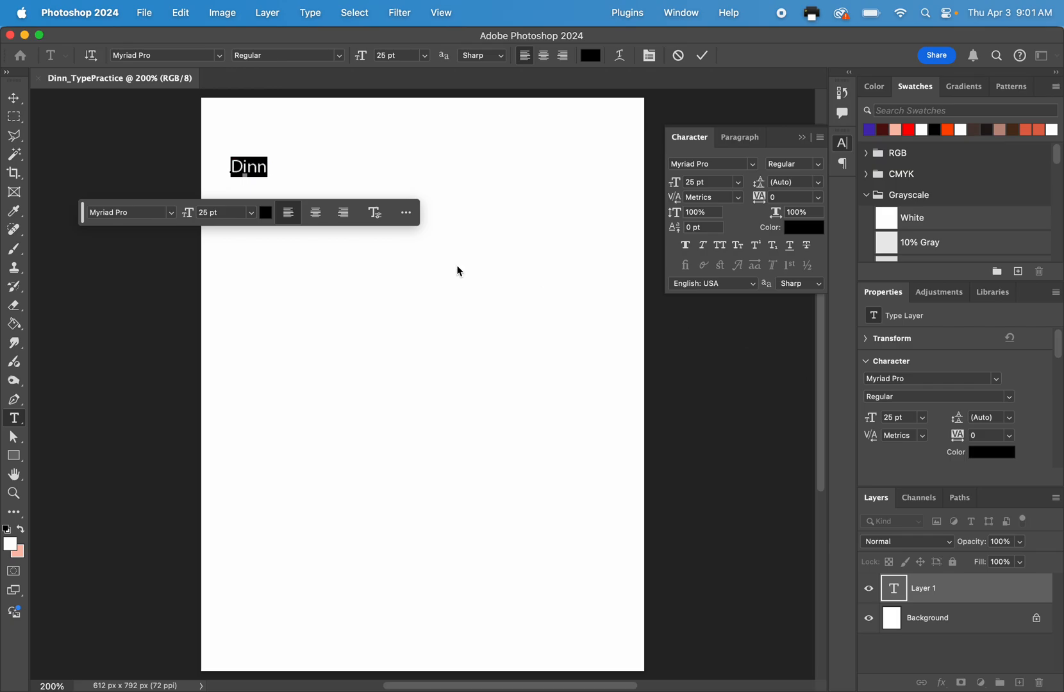
left_click(570, 137)
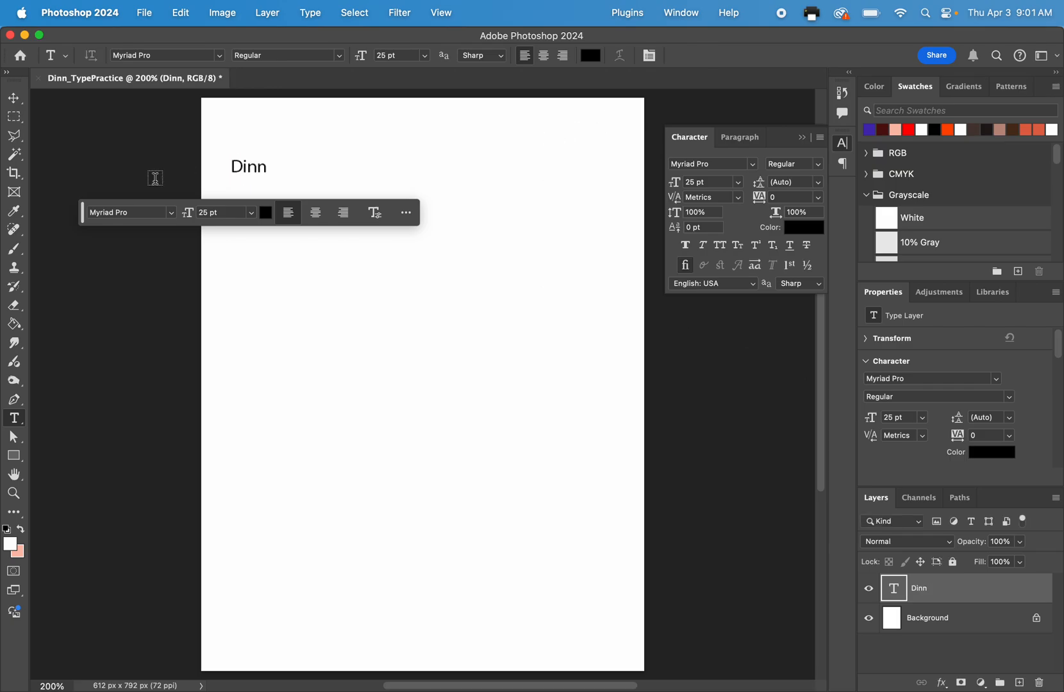
Reopen the surname text for editing with the insertion point placed within the word.
key("super+plus")
key("super+plus")
scroll(155, 178, "up", 4)
scroll(155, 178, "left", 3)
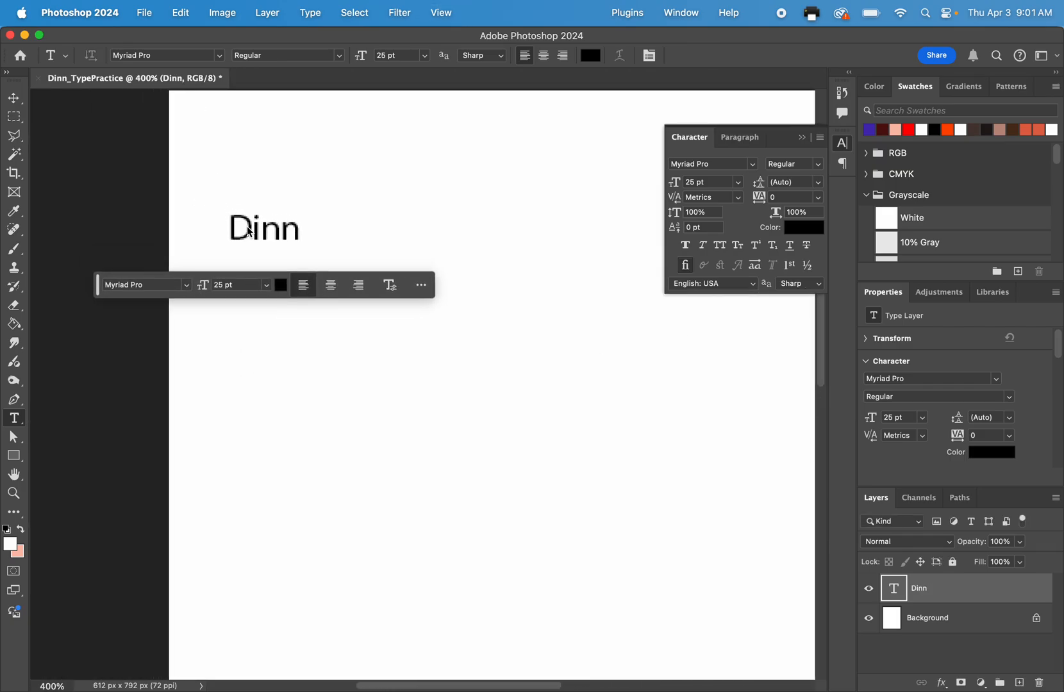
left_click(294, 232)
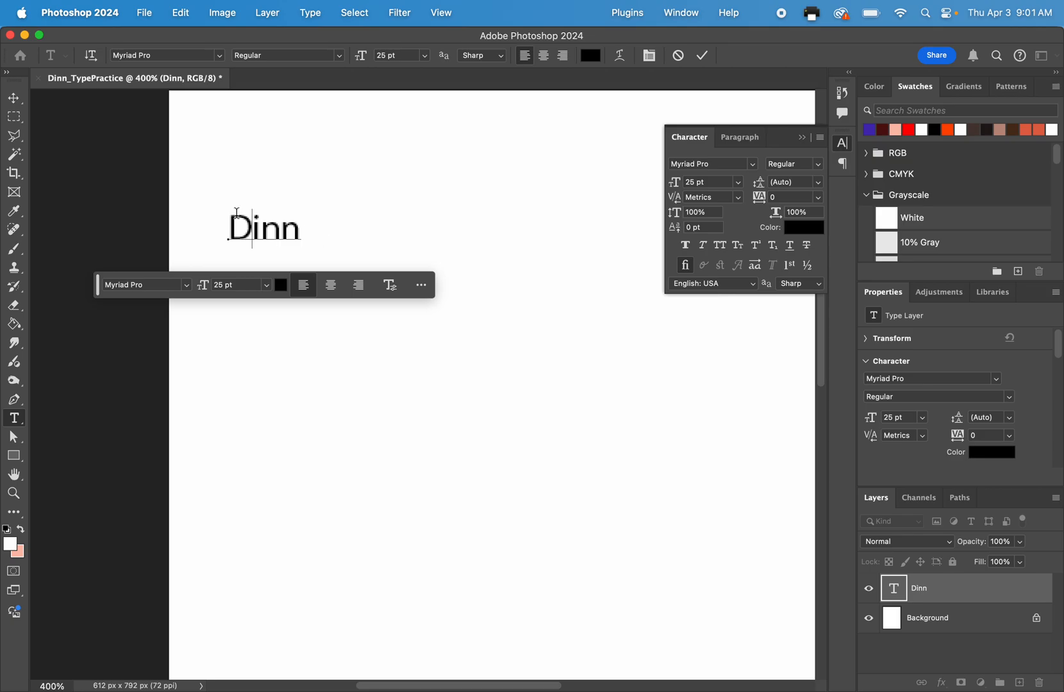
key("super+minus")
key("super+minus")
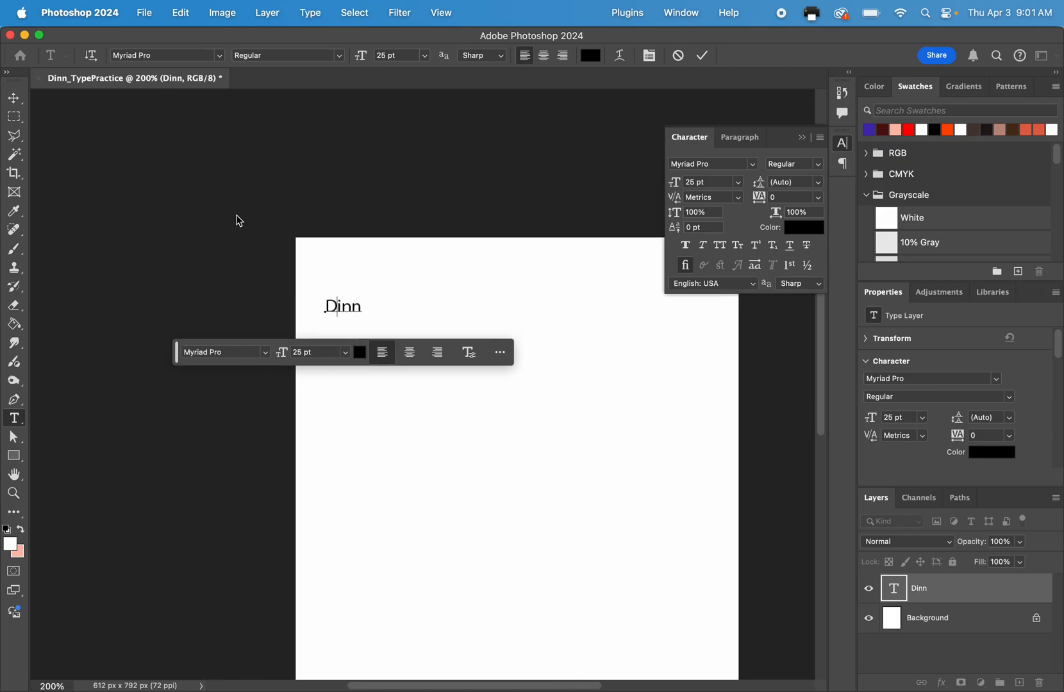
scroll(235, 219, "down", 3)
scroll(236, 220, "right", 2)
scroll(238, 221, "down", 1)
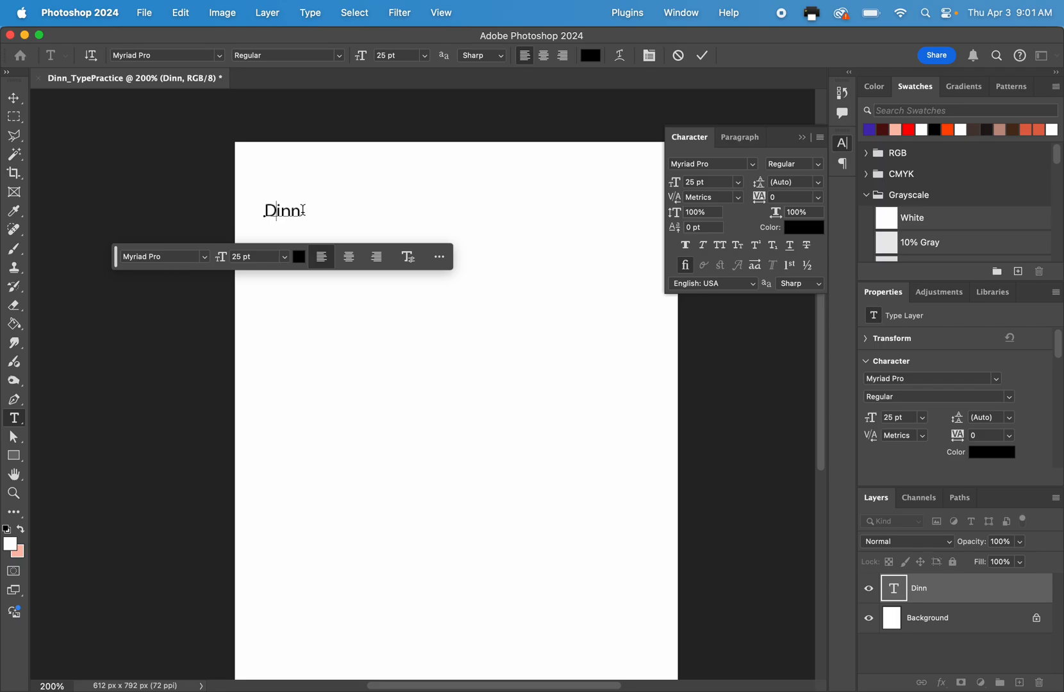
Select all characters of the surname text and collapse the character settings covering the canvas.
double_click(271, 211)
left_click(286, 210)
left_click_drag(297, 212, 252, 212)
left_click(276, 209)
double_click(290, 209)
left_click(291, 209)
key("super")
key("super+a")
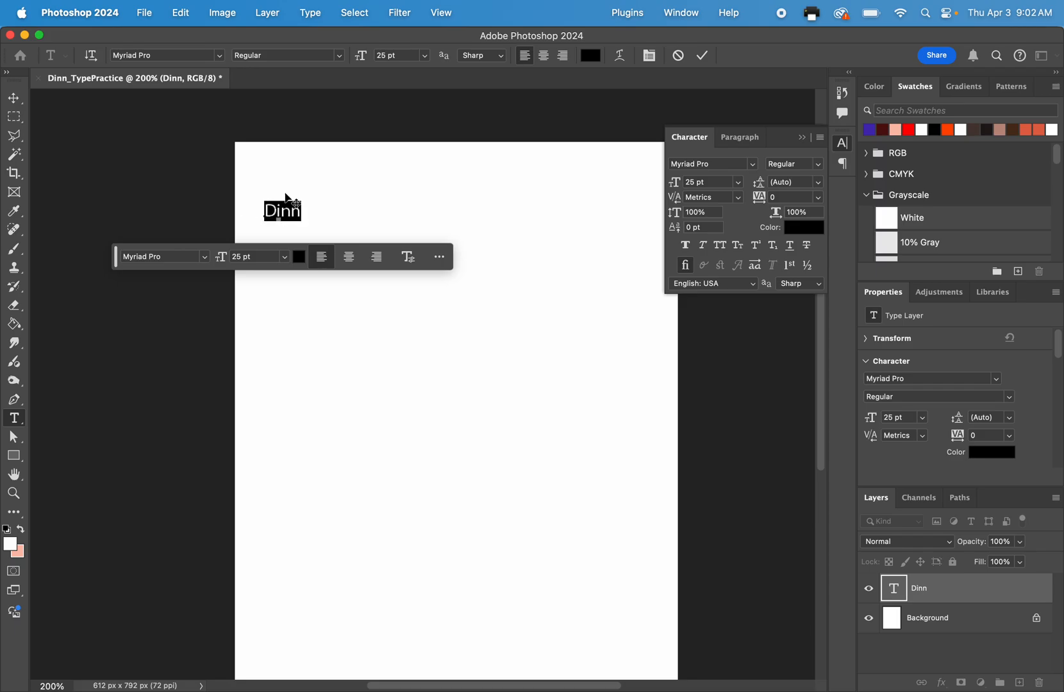
key("super+equal")
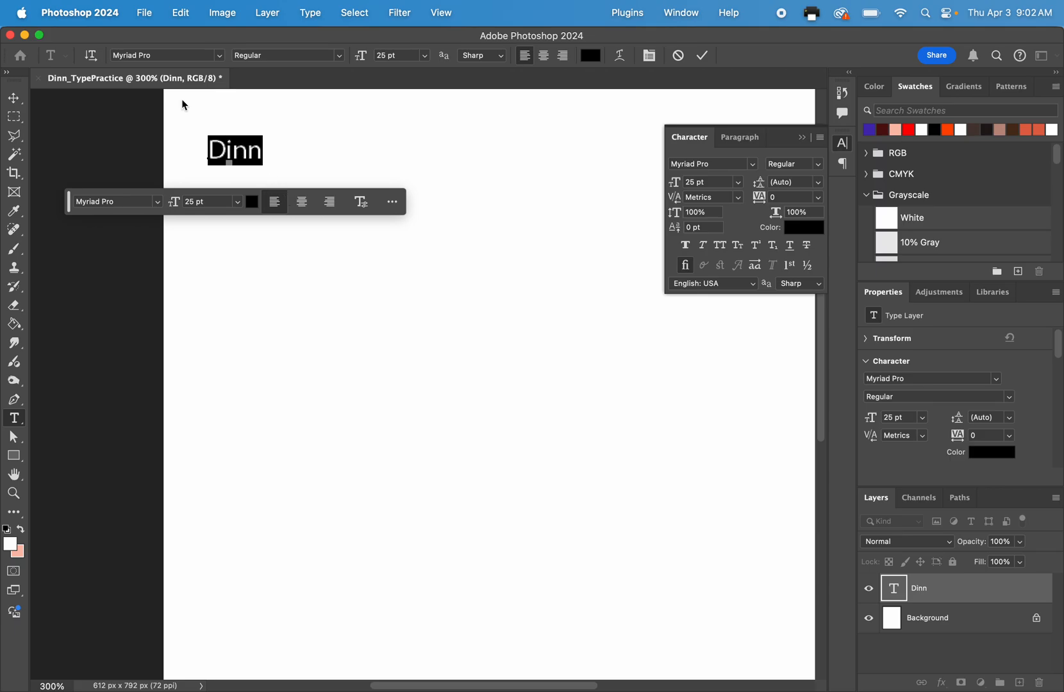
left_click(842, 143)
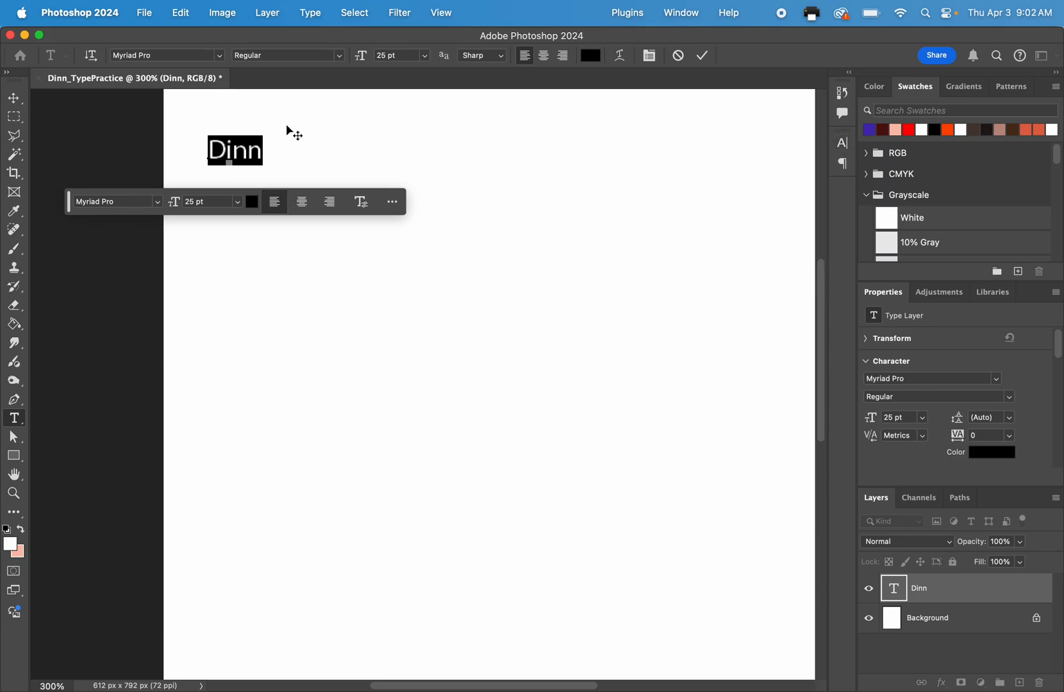
Filter the fonts to the Decorative class and set the selected surname text to Modak Regular.
left_click(218, 57)
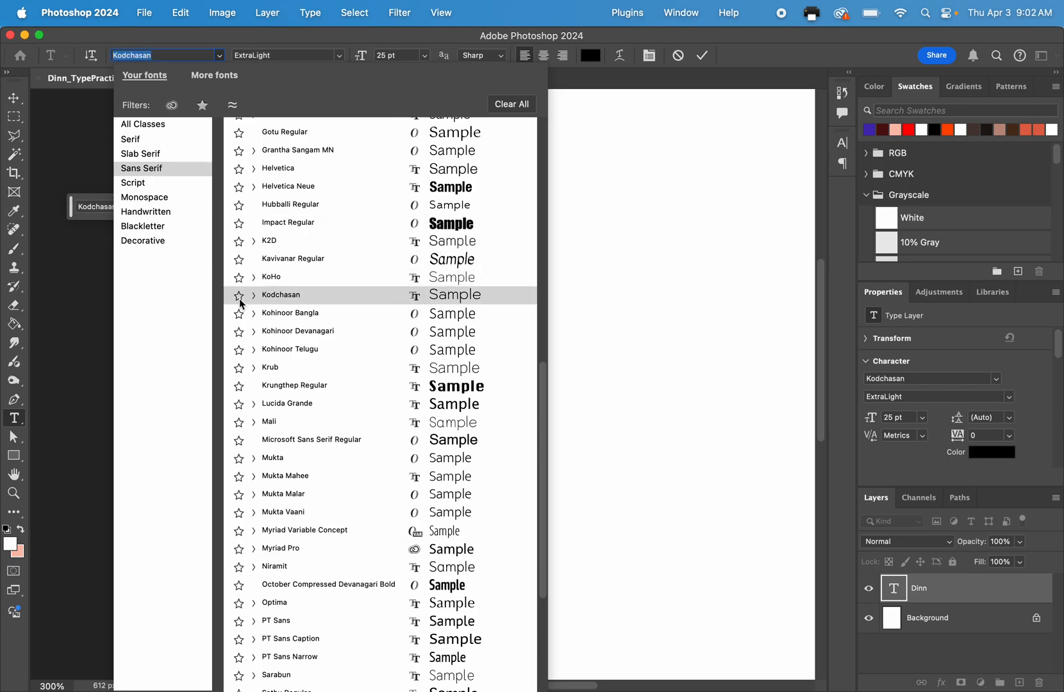
scroll(241, 305, "down", 5)
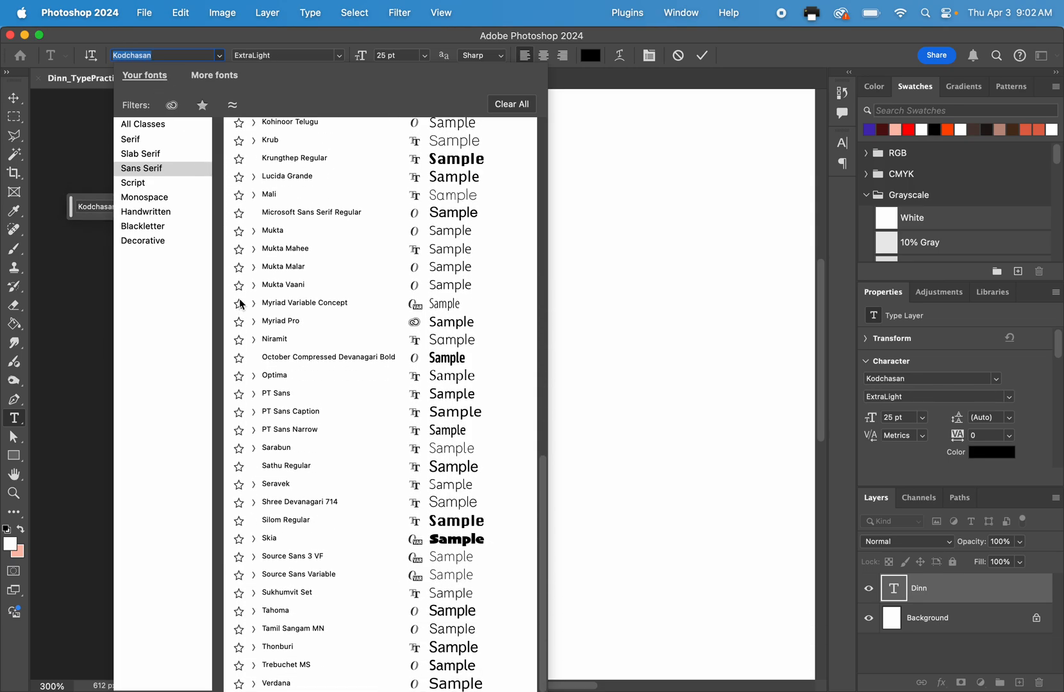
scroll(242, 305, "up", 10)
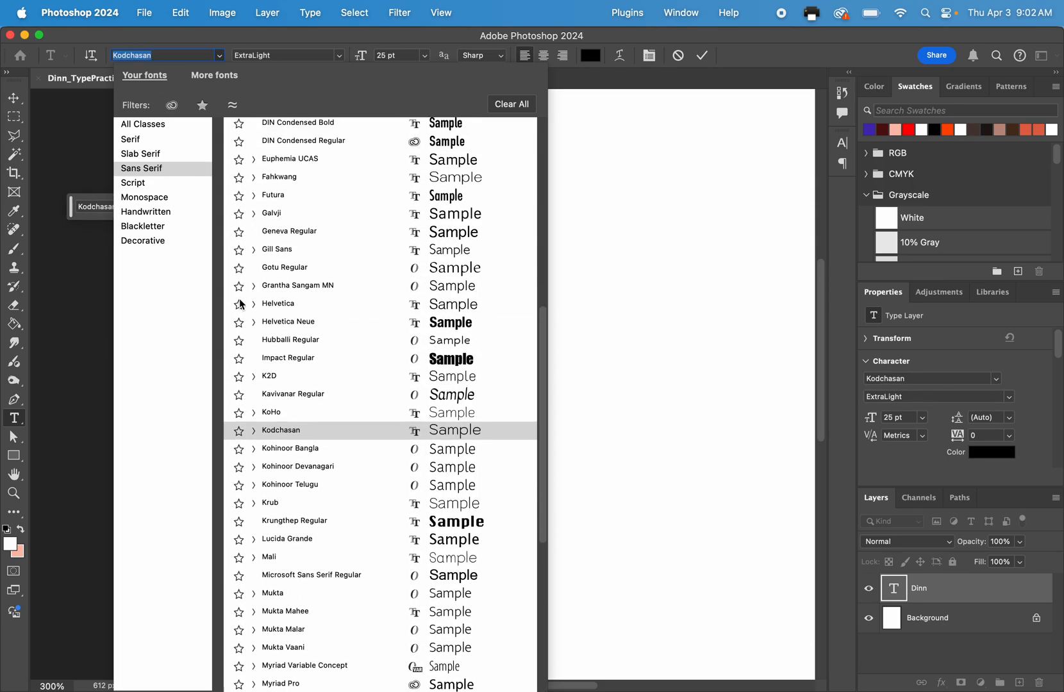
left_click(141, 130)
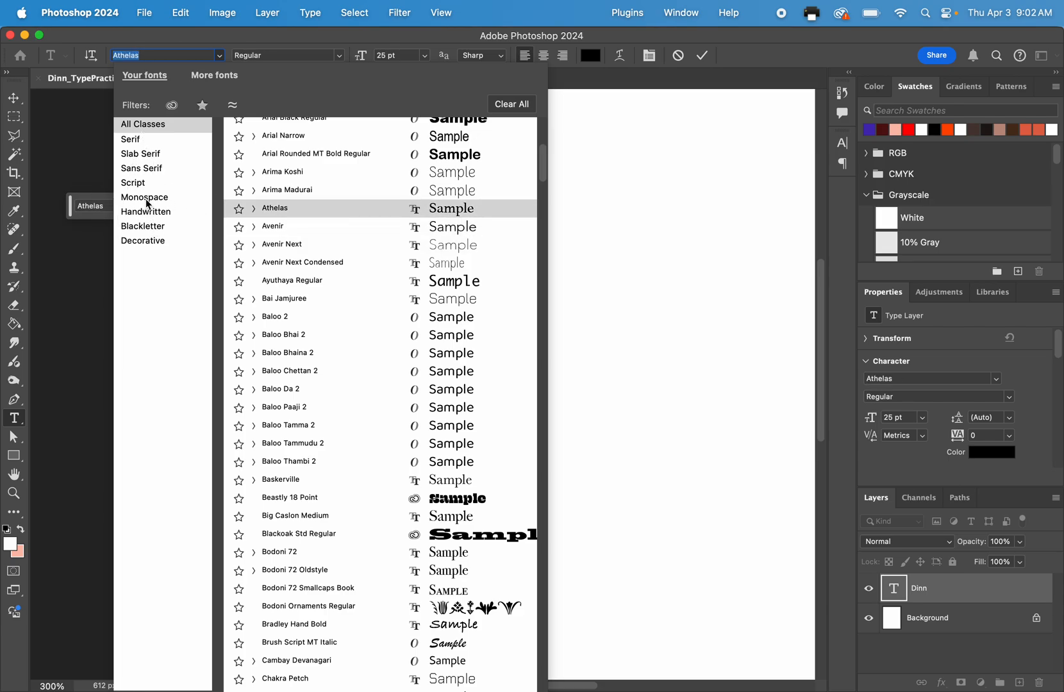
left_click(153, 241)
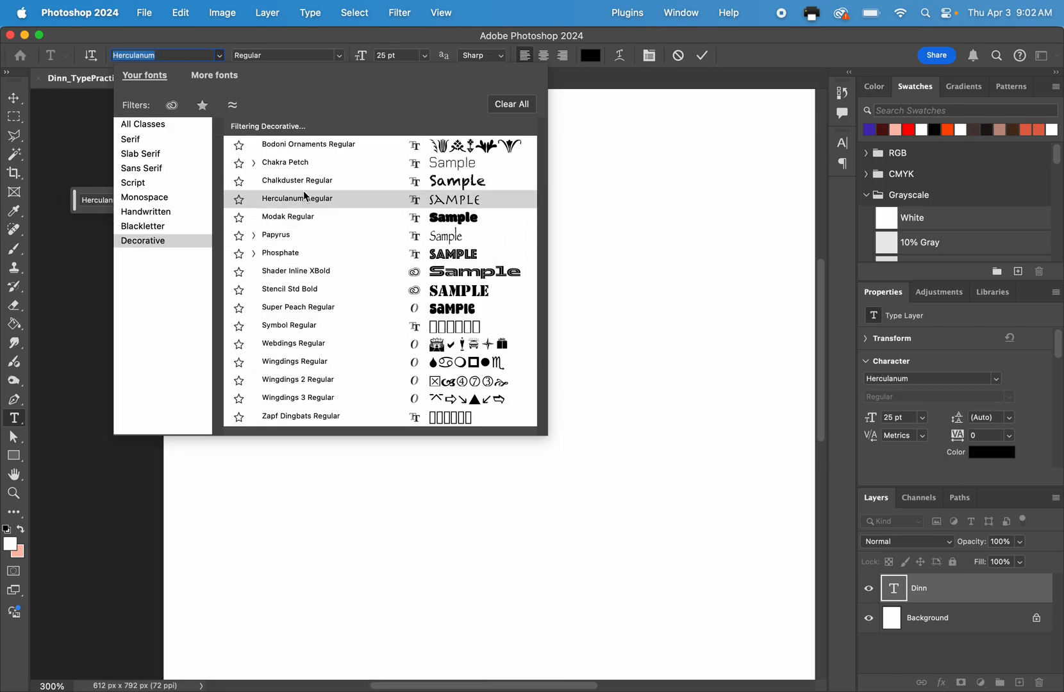
left_click(362, 222)
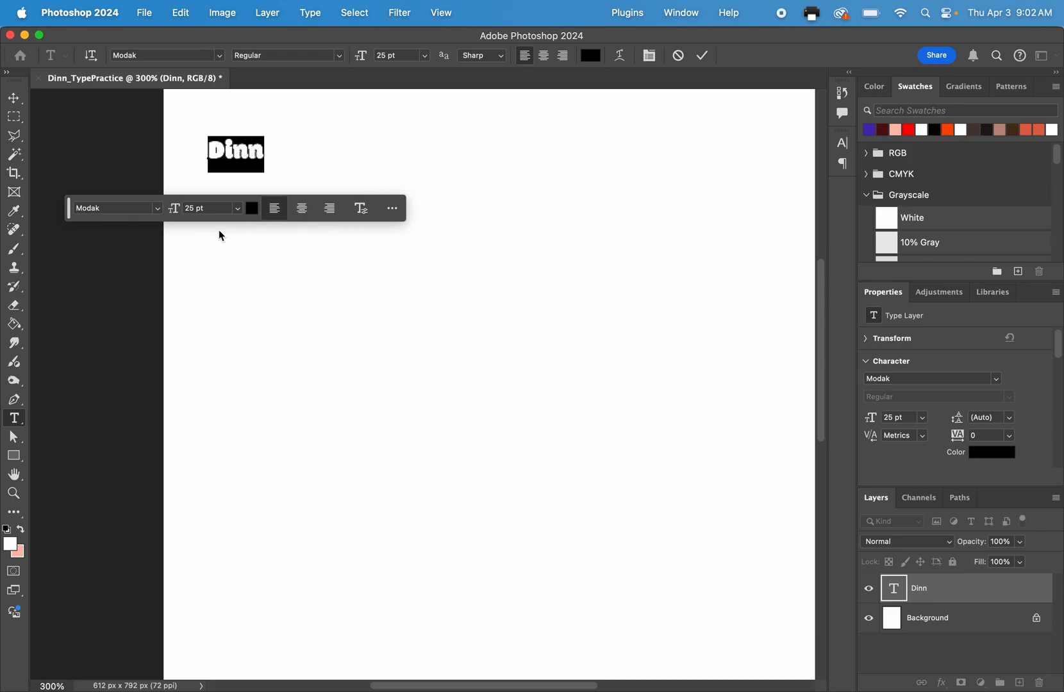
left_click(157, 214)
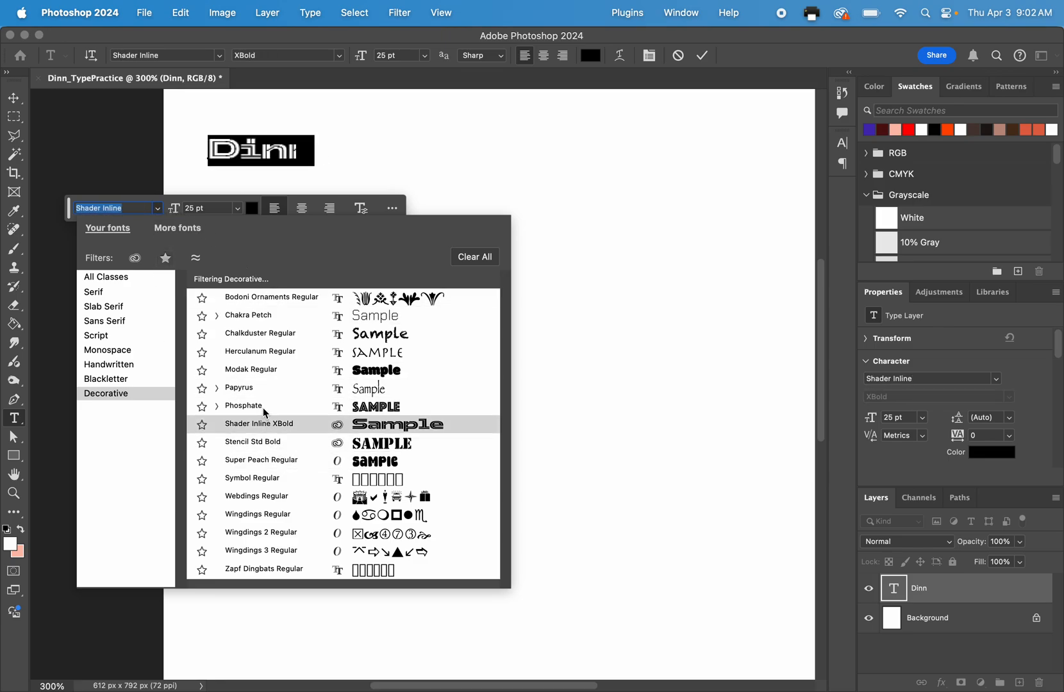
left_click(250, 371)
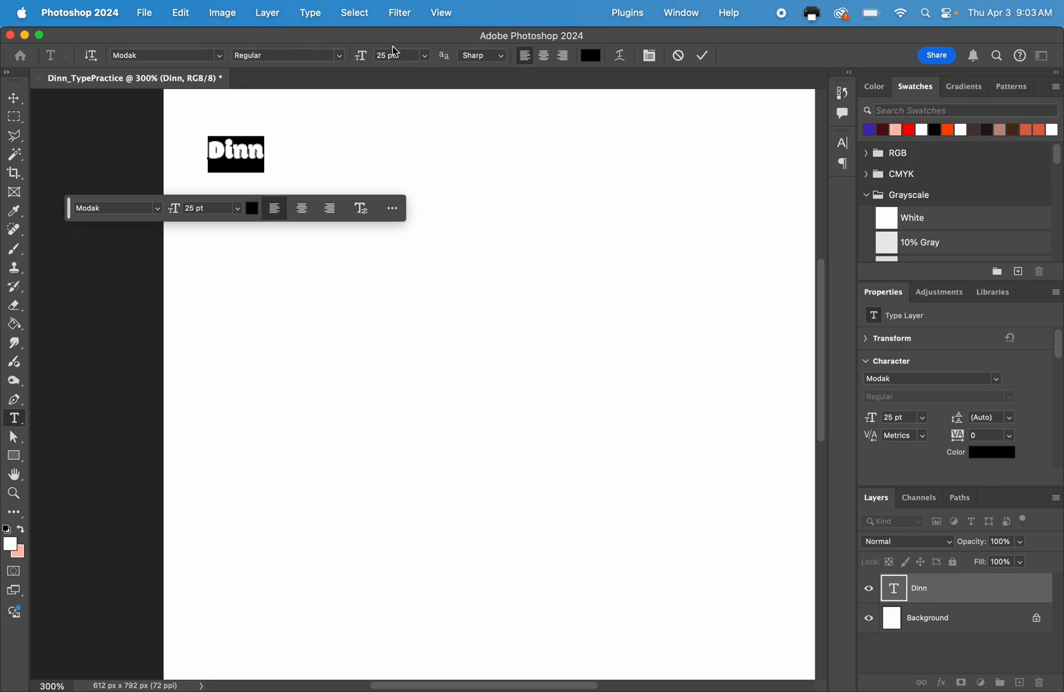
Set the font size of the selected surname text to 300 pt.
left_click(238, 209)
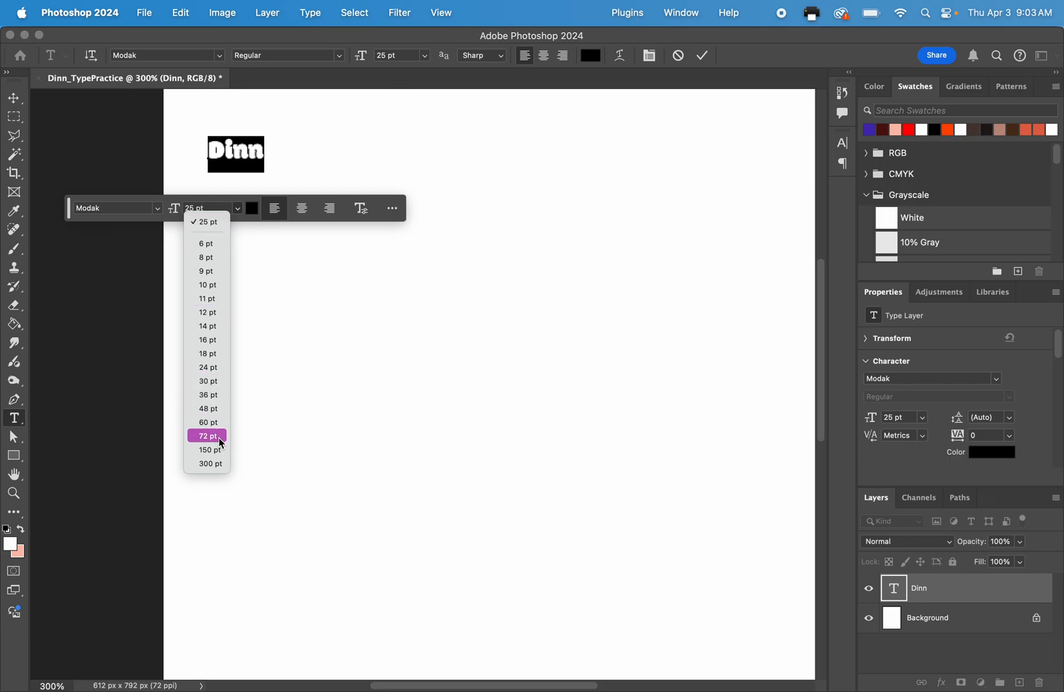
left_click(211, 464)
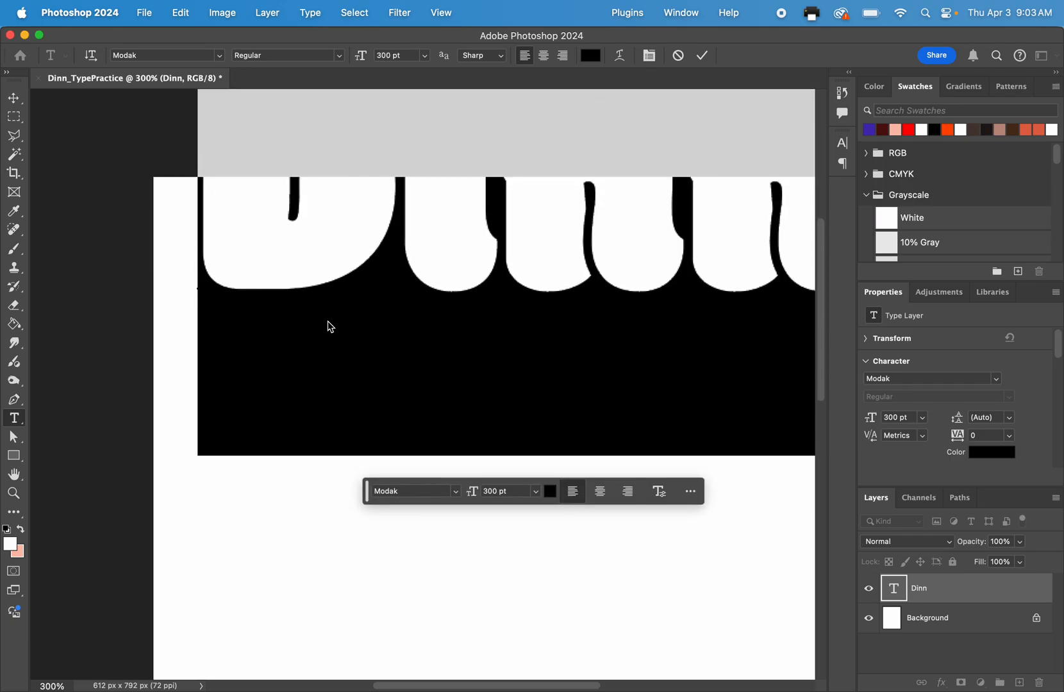
key("super+minus")
key("super+minus")
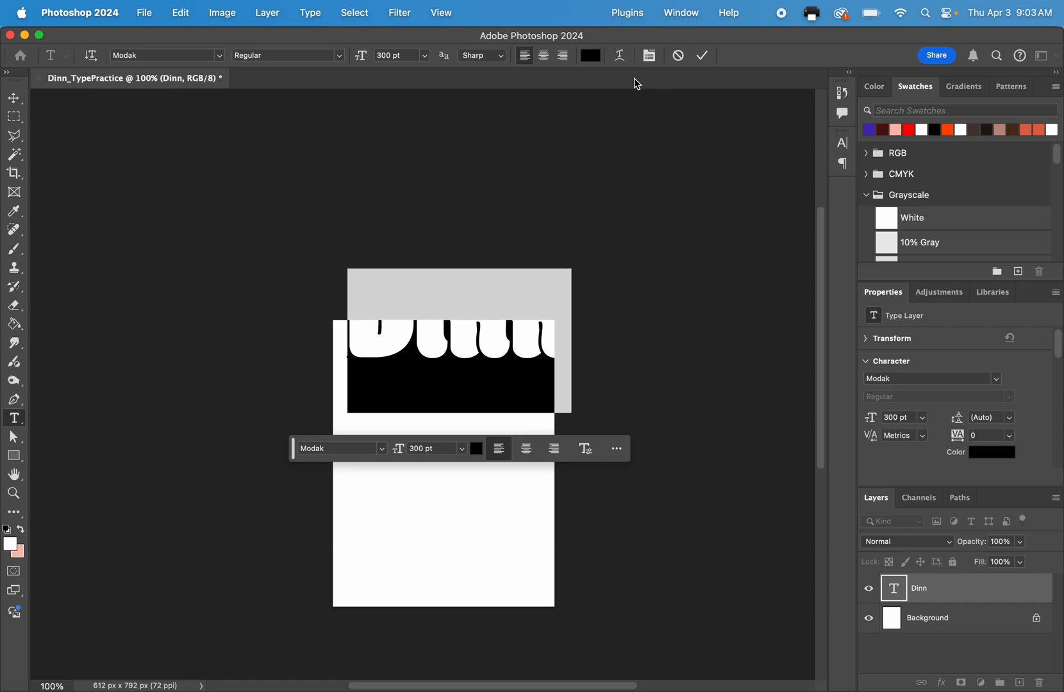
Move the enlarged surname text down and left so it spans the page width just below the upper edge.
left_click(13, 98)
left_click(428, 339)
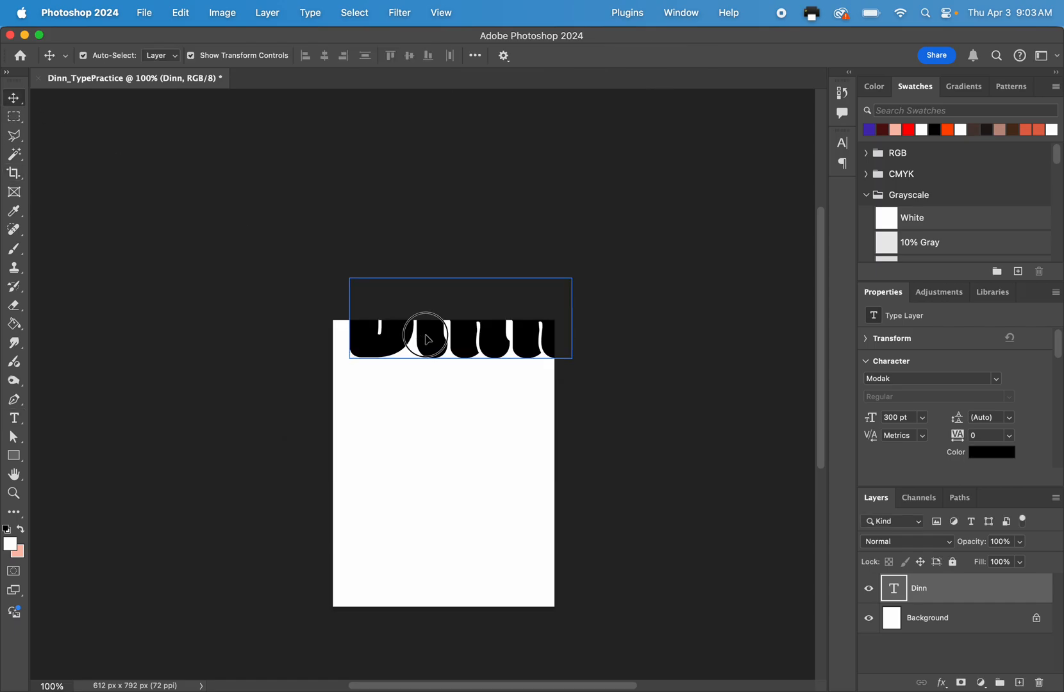
left_click_drag(428, 338, 411, 390)
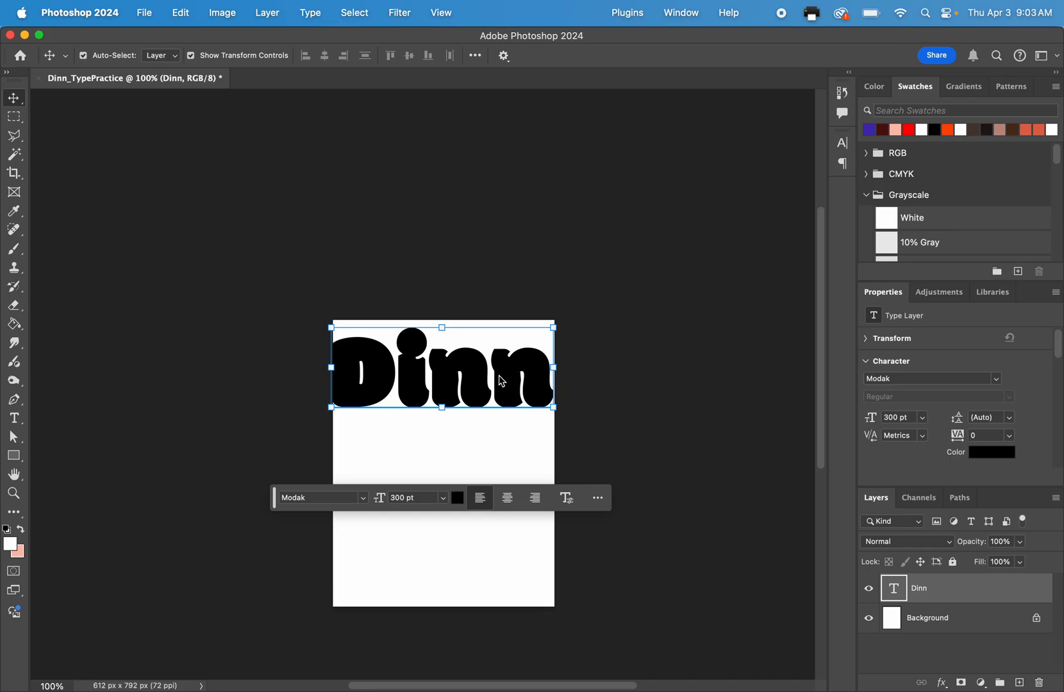
Scale the surname text down proportionally to about 62%.
left_click_drag(555, 410, 445, 332)
key("super+equal")
key("super+equal")
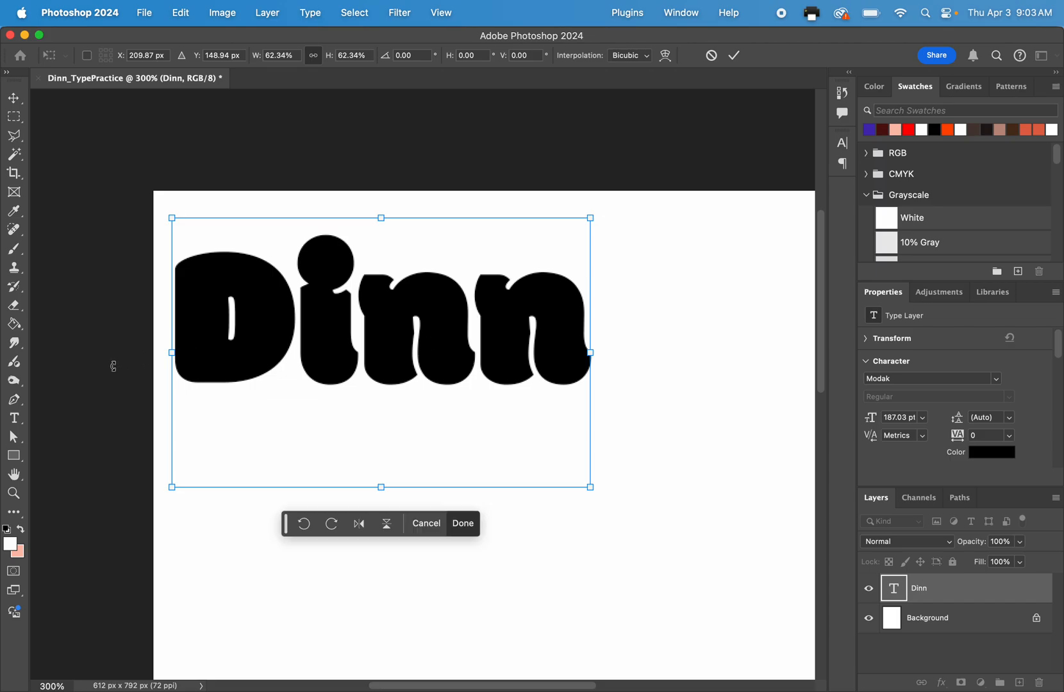
Select all characters of the surname text and set their font size to 72 pt.
left_click(14, 419)
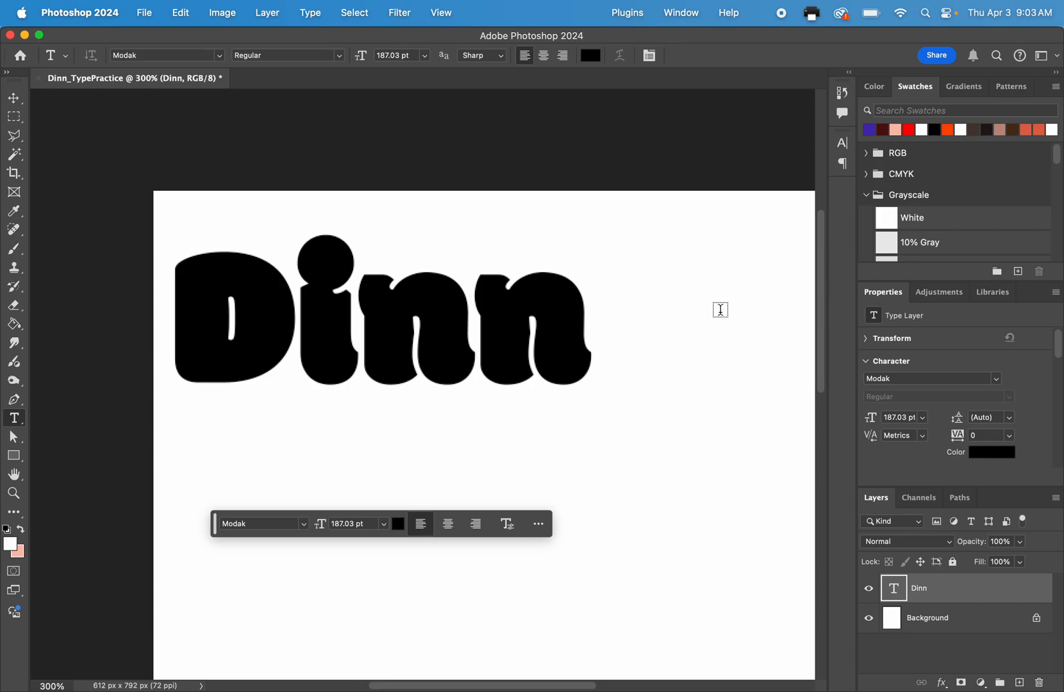
left_click(680, 313)
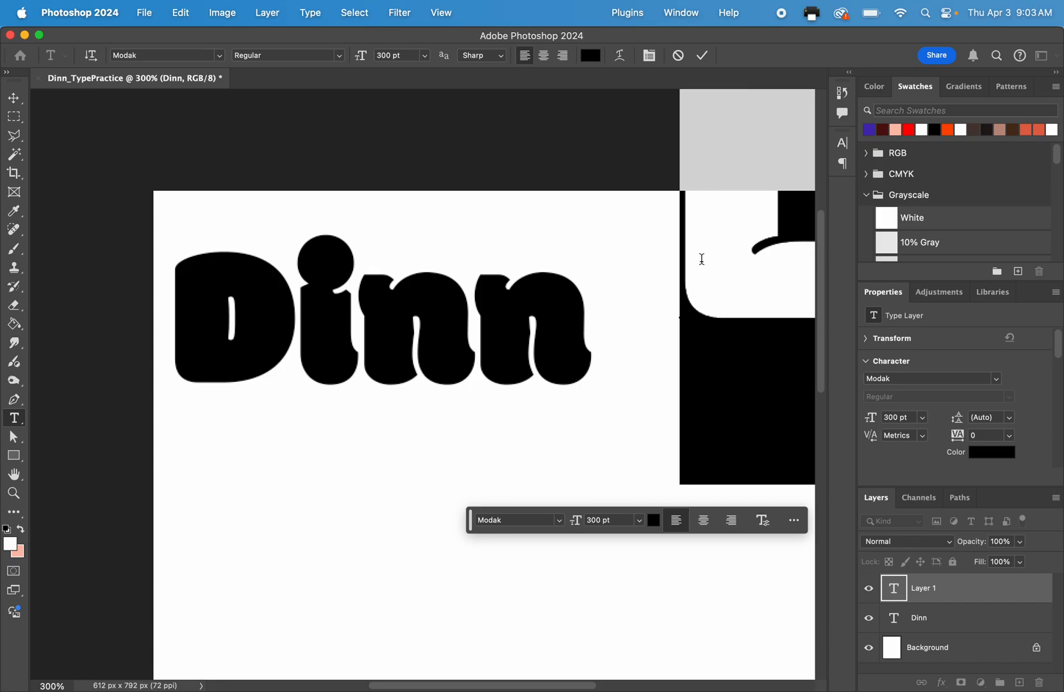
left_click(678, 55)
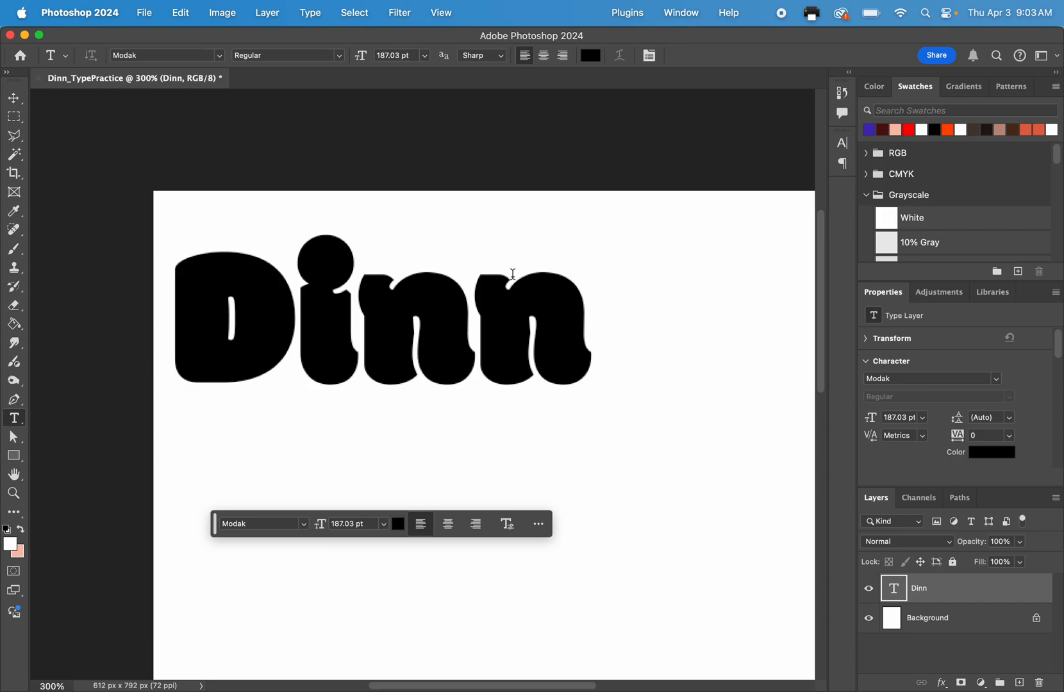
left_click(357, 304)
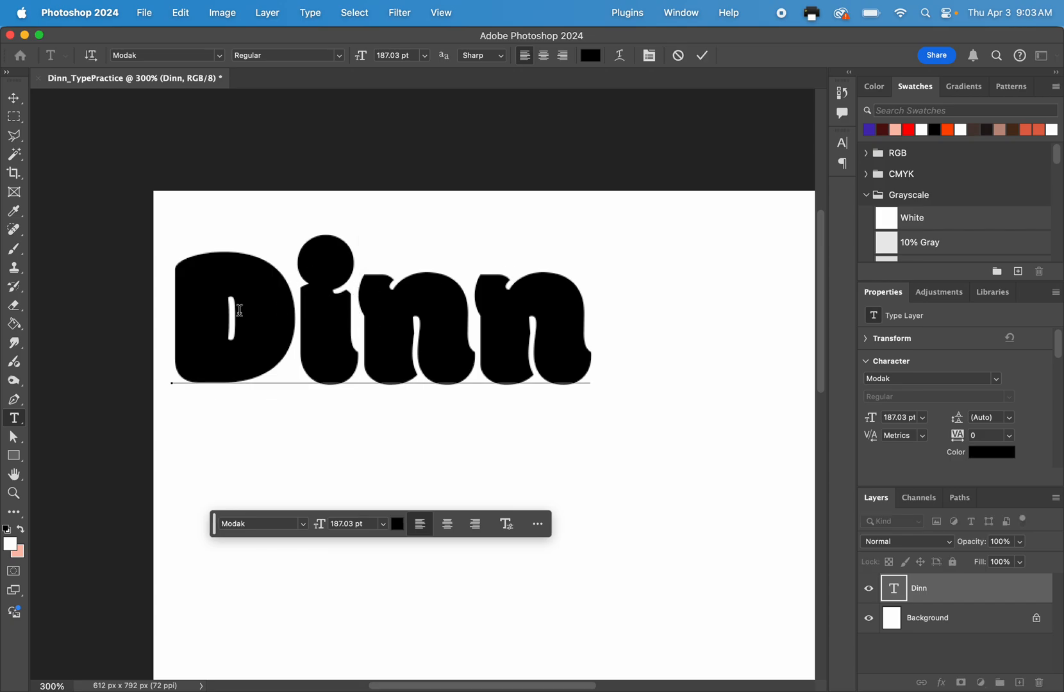
left_click(199, 302)
left_click_drag(199, 301, 572, 340)
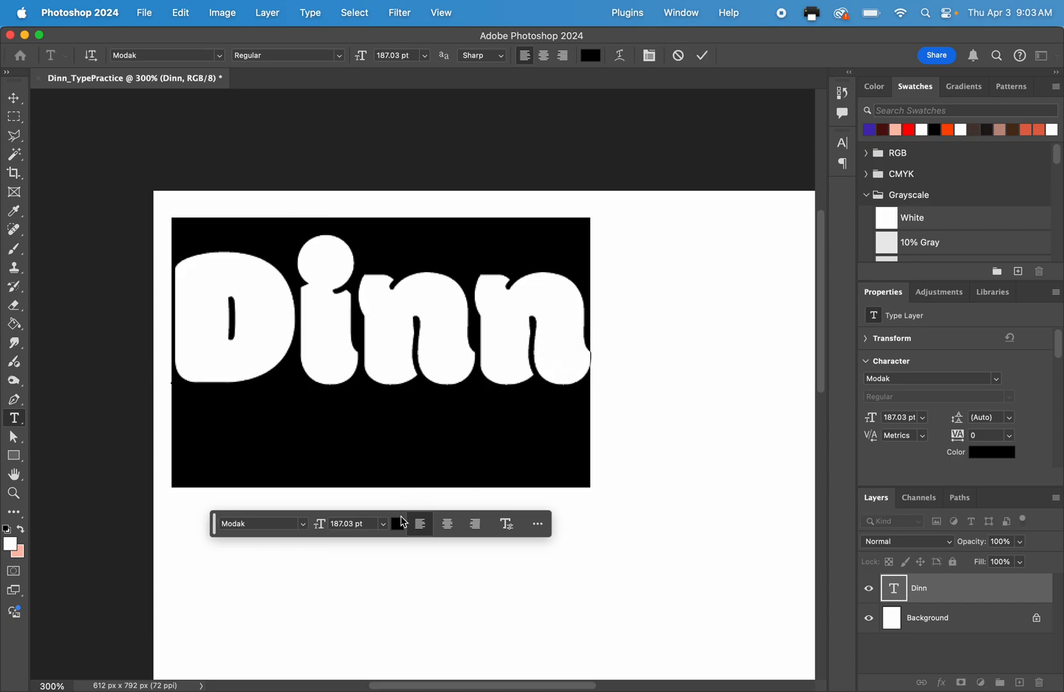
left_click(382, 525)
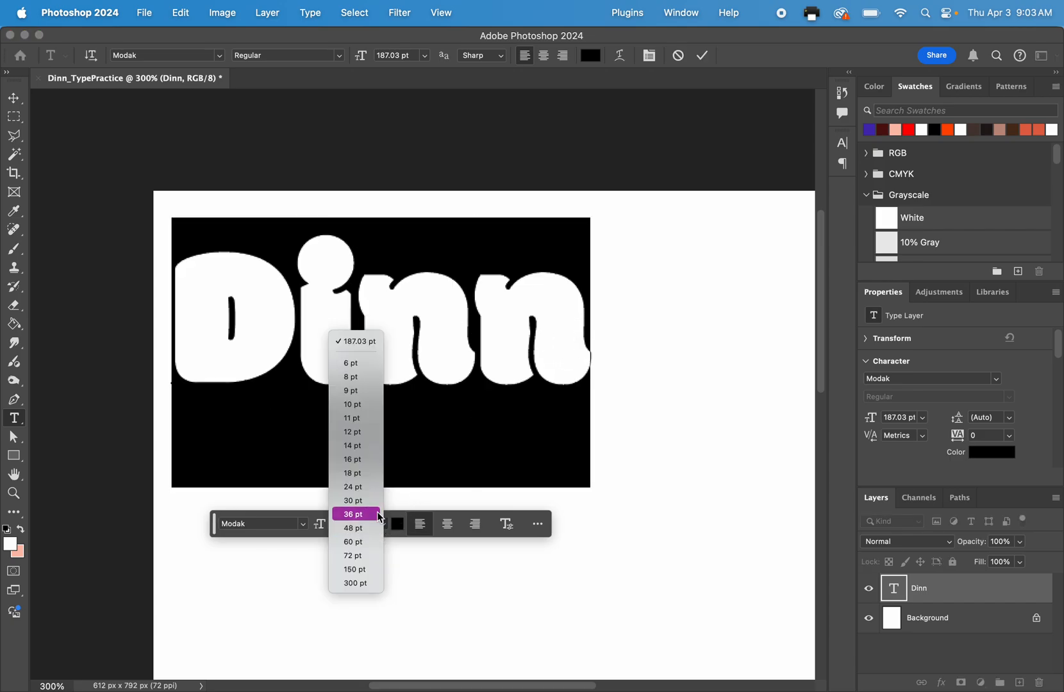
left_click(367, 556)
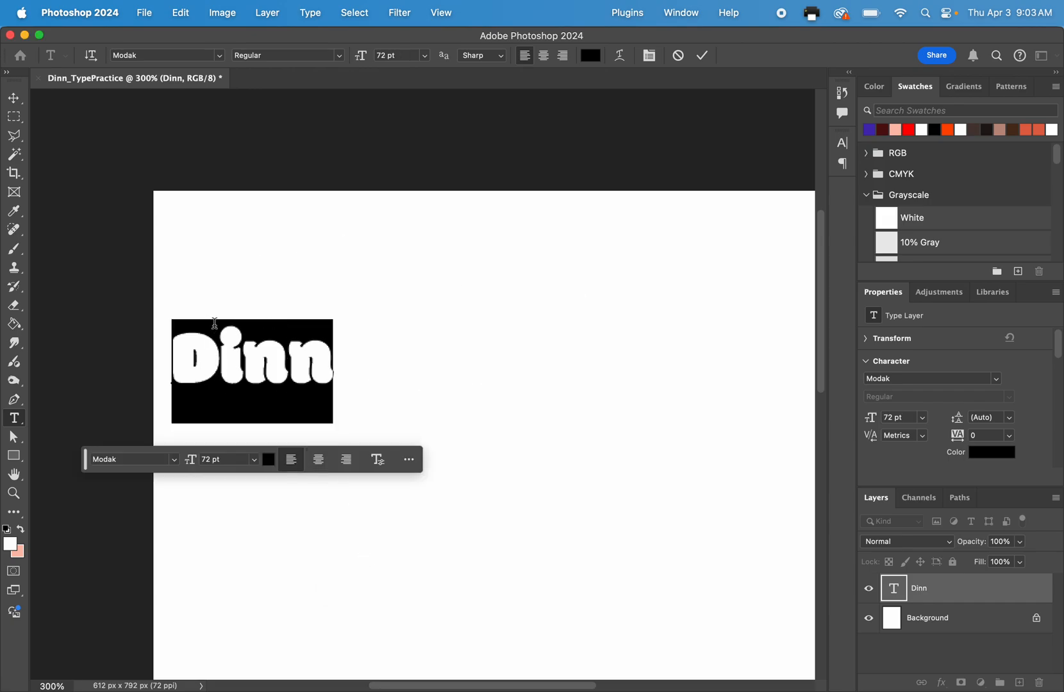
Move the surname text toward the page's upper edge and scale it up proportionally to about 151 pt.
left_click(14, 98)
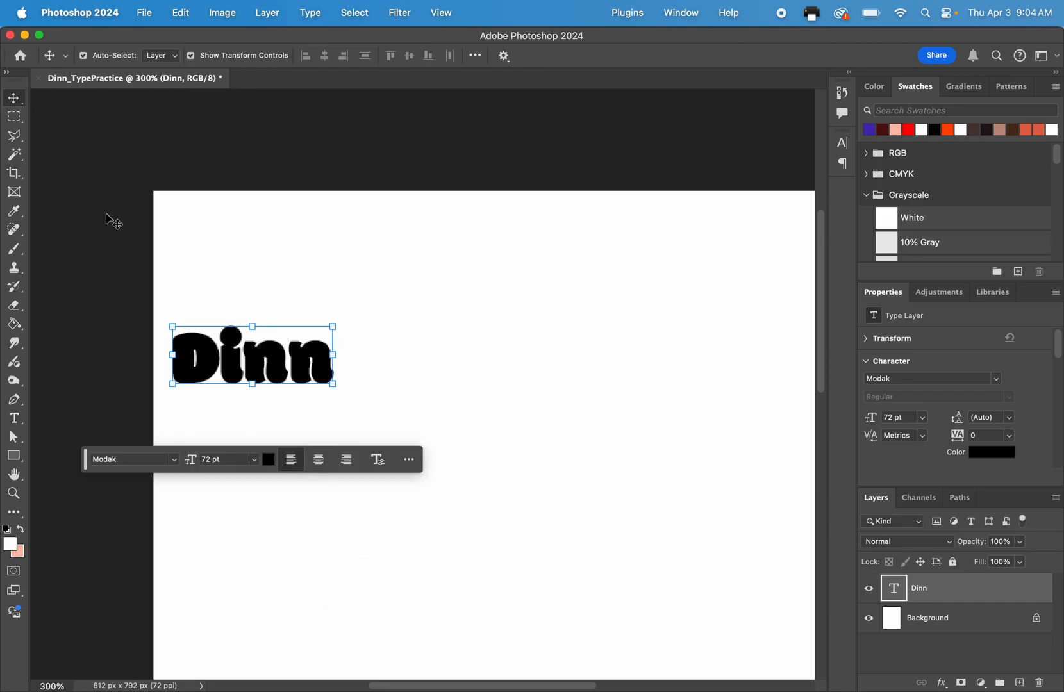
left_click_drag(218, 332, 289, 263)
key("super+minus")
key("super+minus")
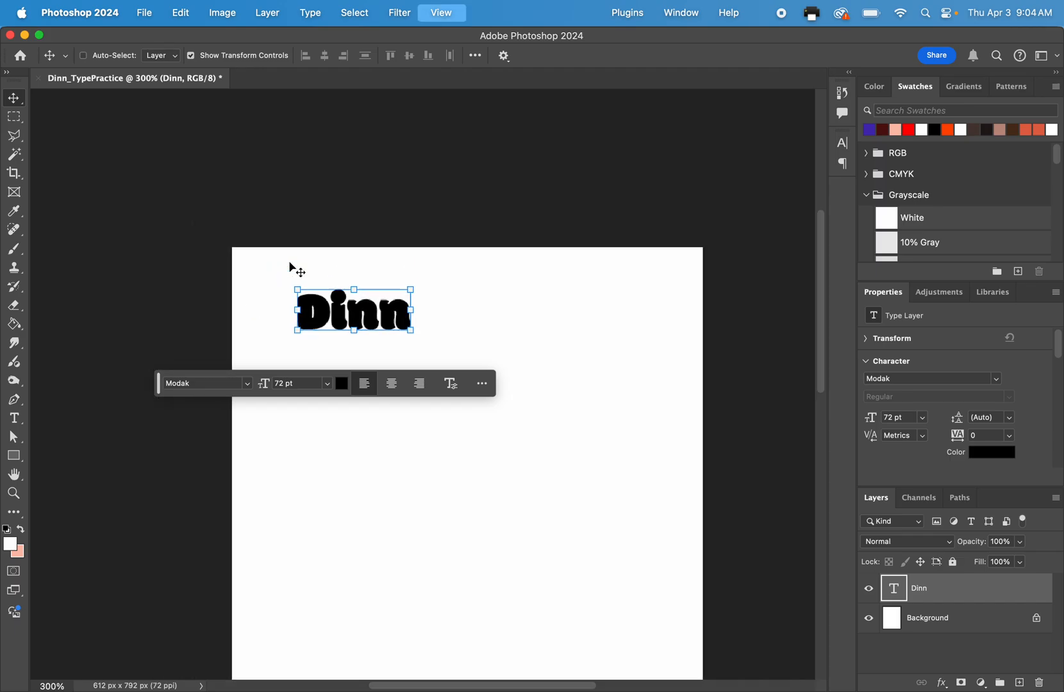
key("super+equal")
key("super+equal")
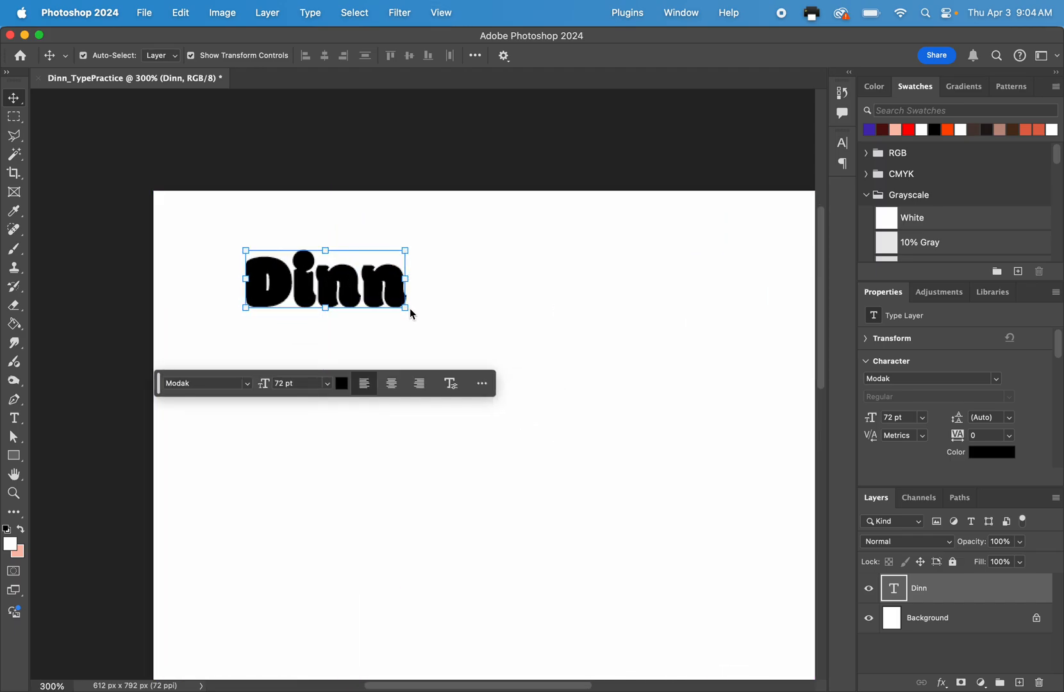
left_click_drag(408, 308, 565, 411)
left_click_drag(398, 296, 375, 327)
Recolor all characters of the surname text to purple-blue #5a57bd and commit the text edit.
left_click(19, 418)
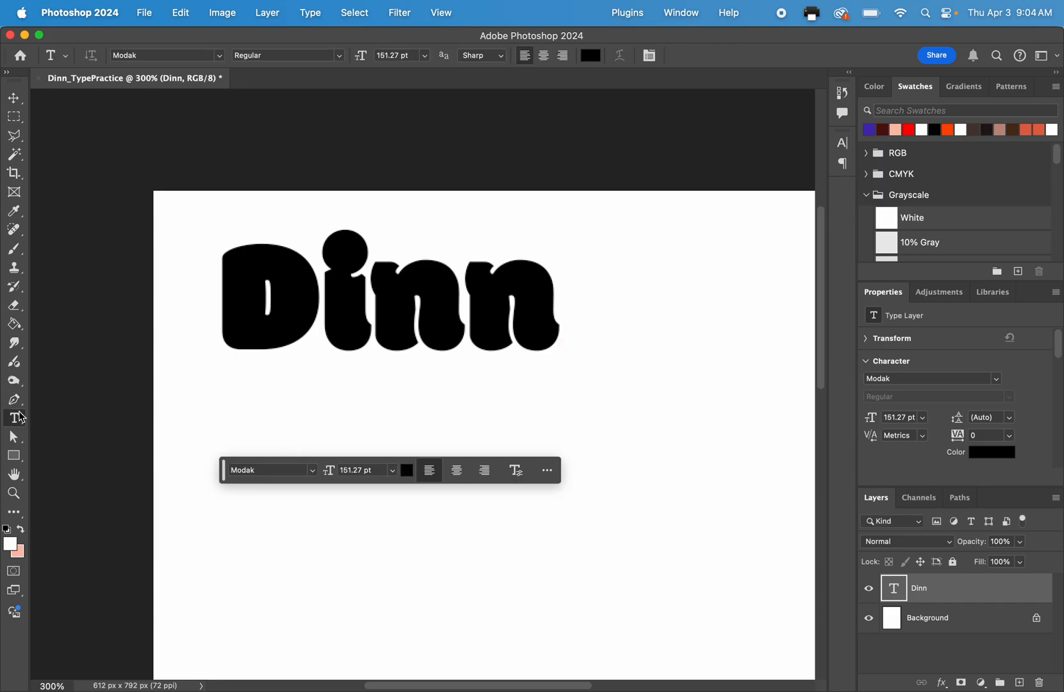
left_click(367, 291)
left_click(268, 293)
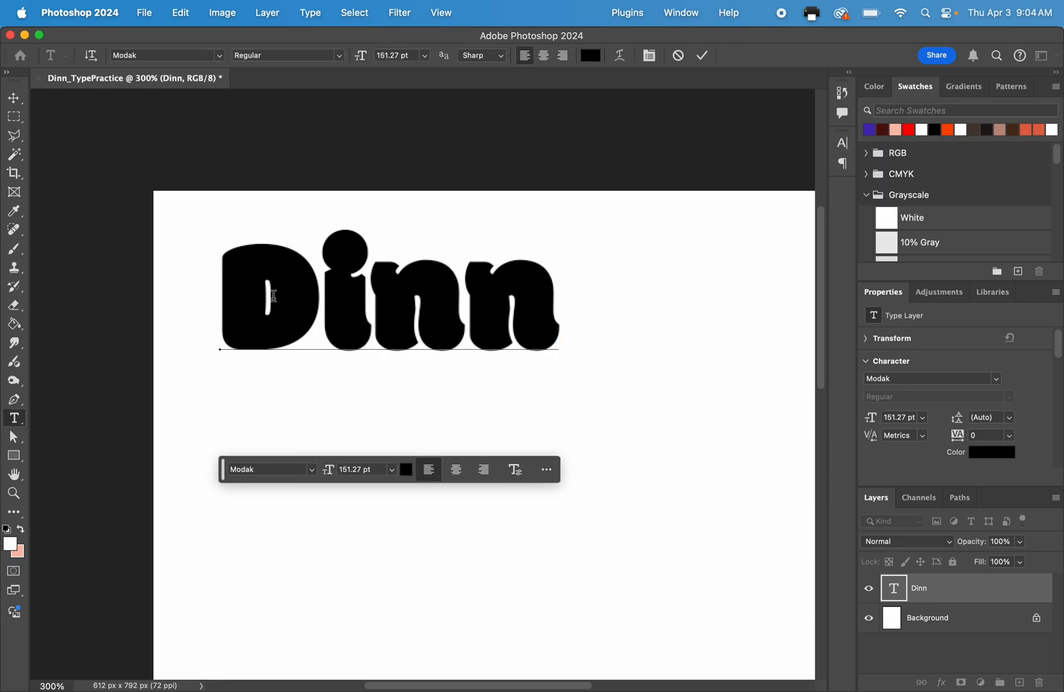
left_click(565, 308, "shift")
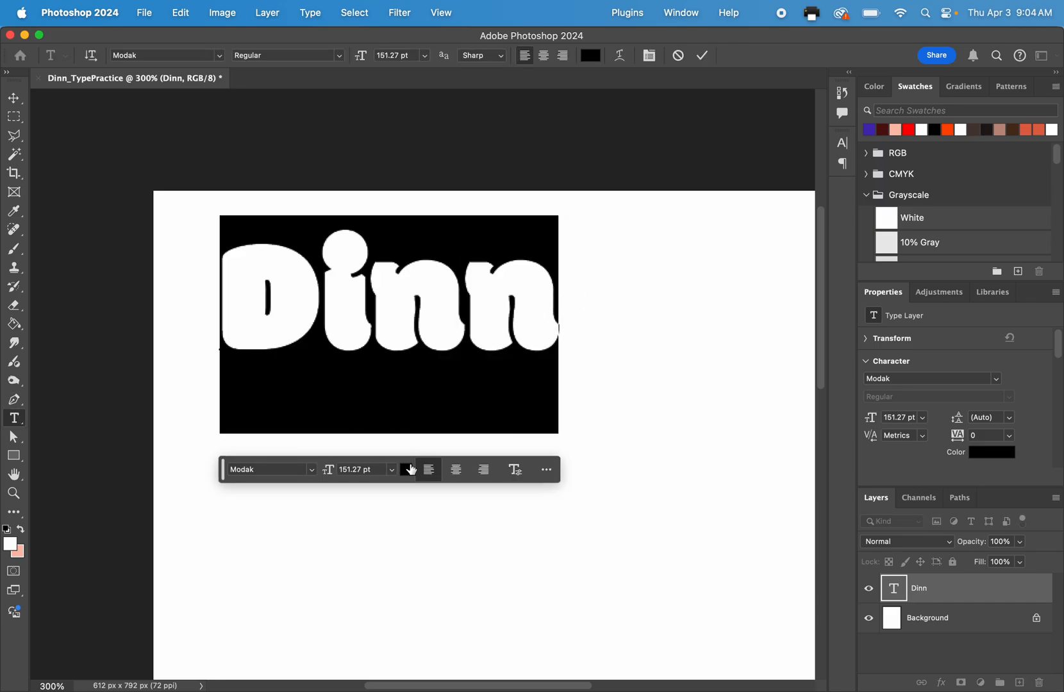
left_click(407, 470)
mouse_move(472, 247)
left_mouse_down()
mouse_move(489, 147)
mouse_move(544, 109)
mouse_move(554, 139)
left_mouse_up()
mouse_move(603, 204)
left_mouse_down()
mouse_move(603, 176)
mouse_move(573, 145)
mouse_move(572, 87)
left_mouse_up()
mouse_move(604, 149)
left_mouse_down()
mouse_move(604, 131)
mouse_move(547, 154)
mouse_move(508, 119)
left_mouse_up()
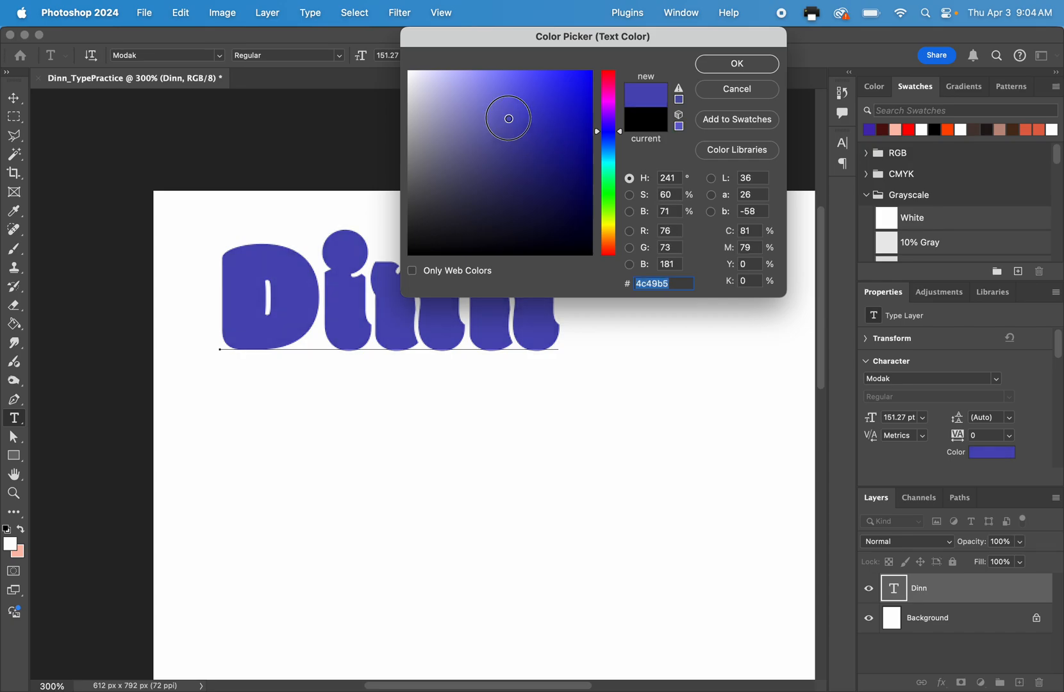
left_click(736, 64)
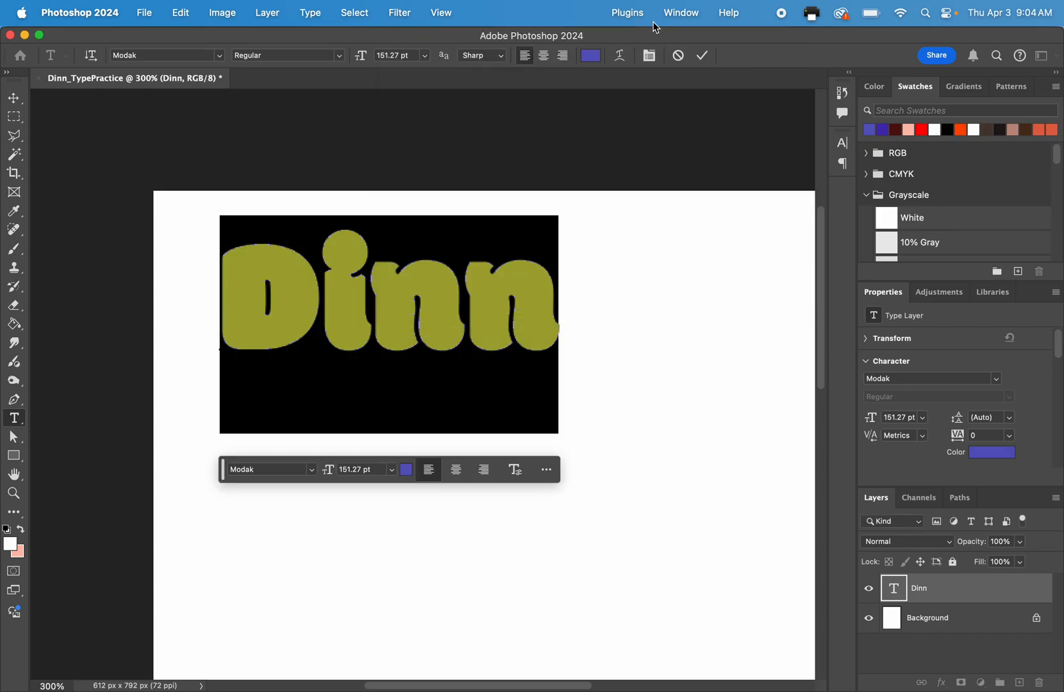
left_click(703, 55)
key("super+minus")
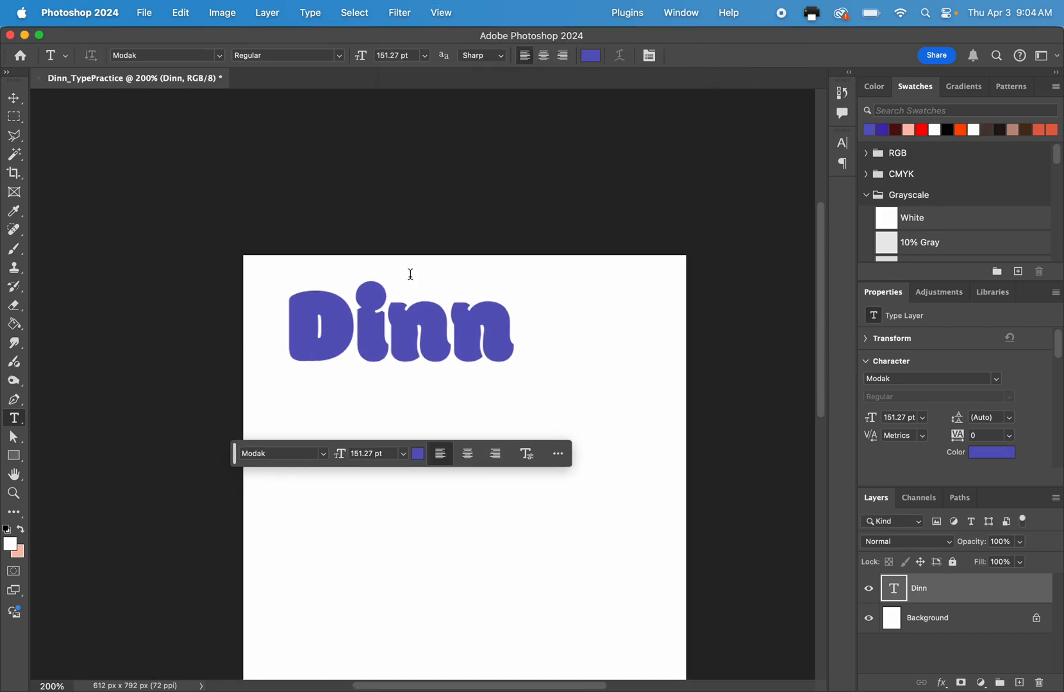
Deselect the surname text layer and bring most of the page into view.
left_click(16, 100)
left_click(190, 233)
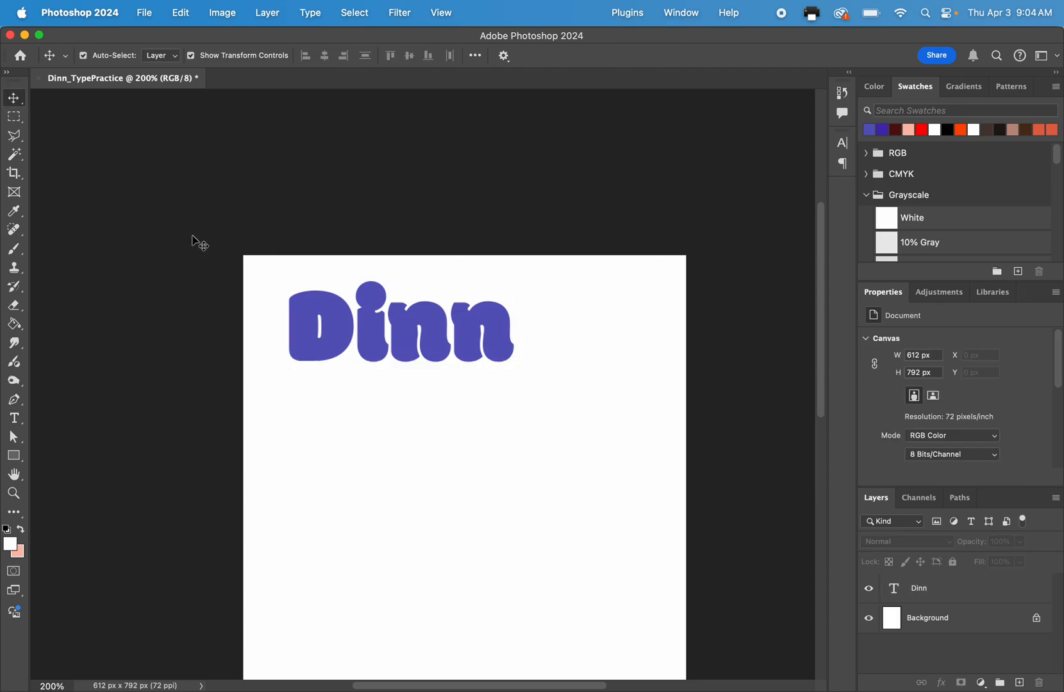
scroll(198, 242, "down", 5)
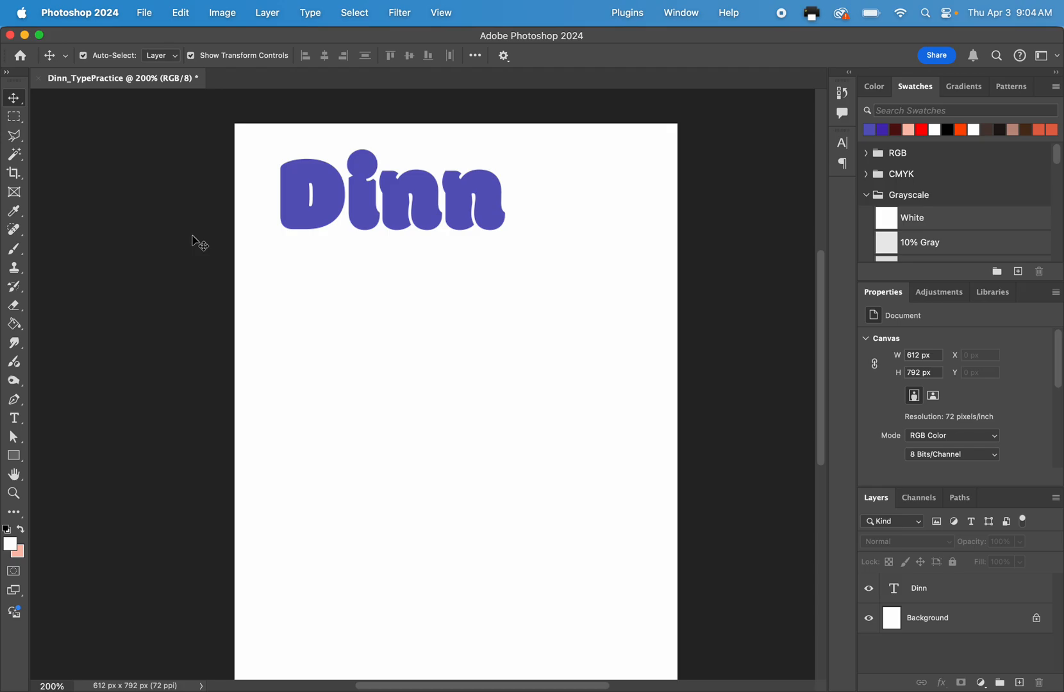
scroll(199, 242, "down", 1)
left_click(417, 175)
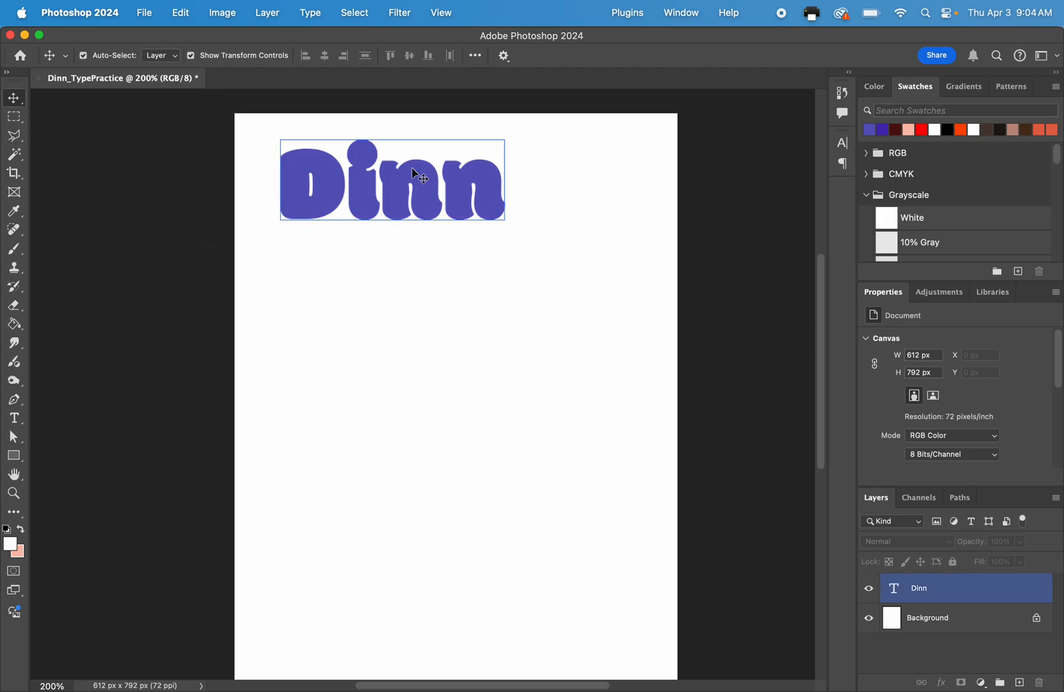
left_click(430, 255)
Switch to the DA1 Q4W1 24-25 presentation in Chrome, review the slide listing the required text effects, and return to Photoshop.
key("ctrl+Up")
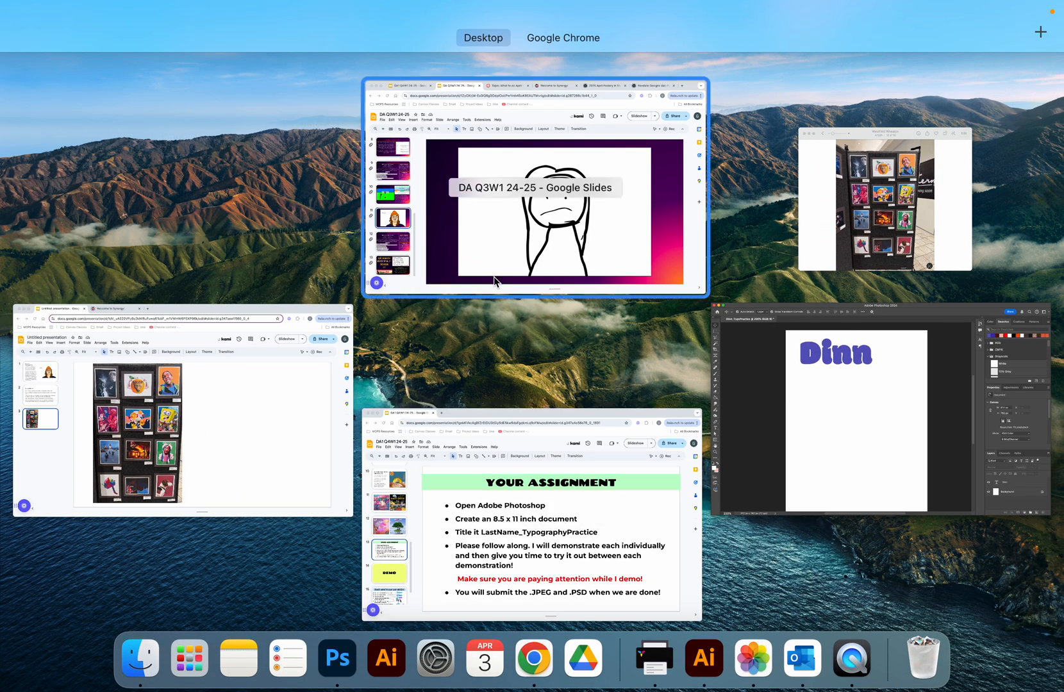
left_click(515, 477)
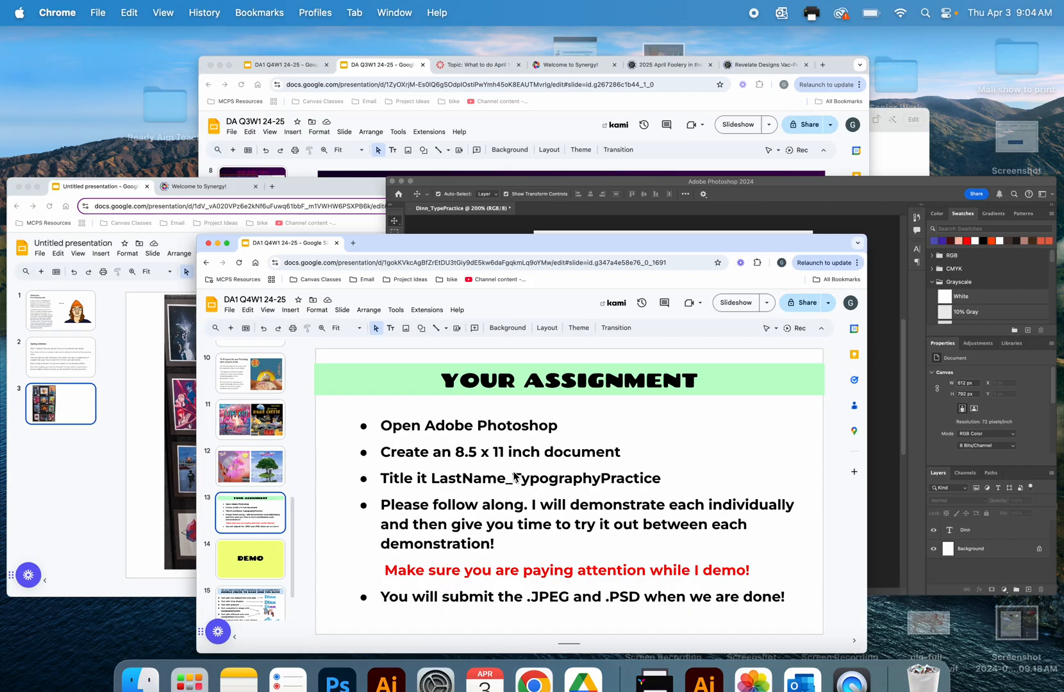
left_click(96, 609)
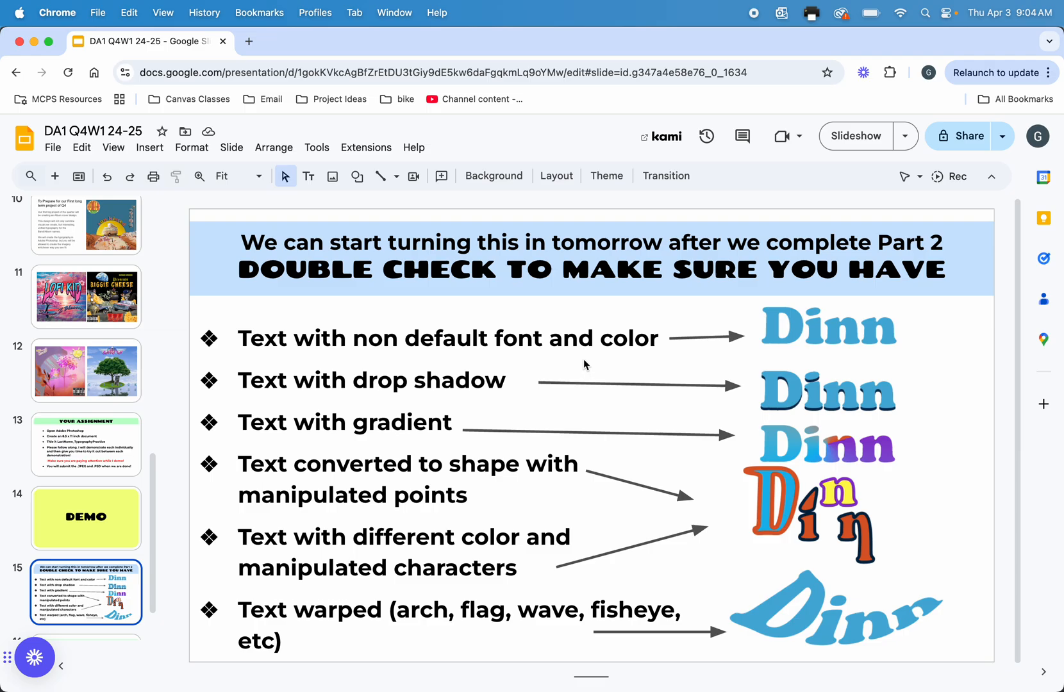
key("ctrl+Up")
left_click(460, 472)
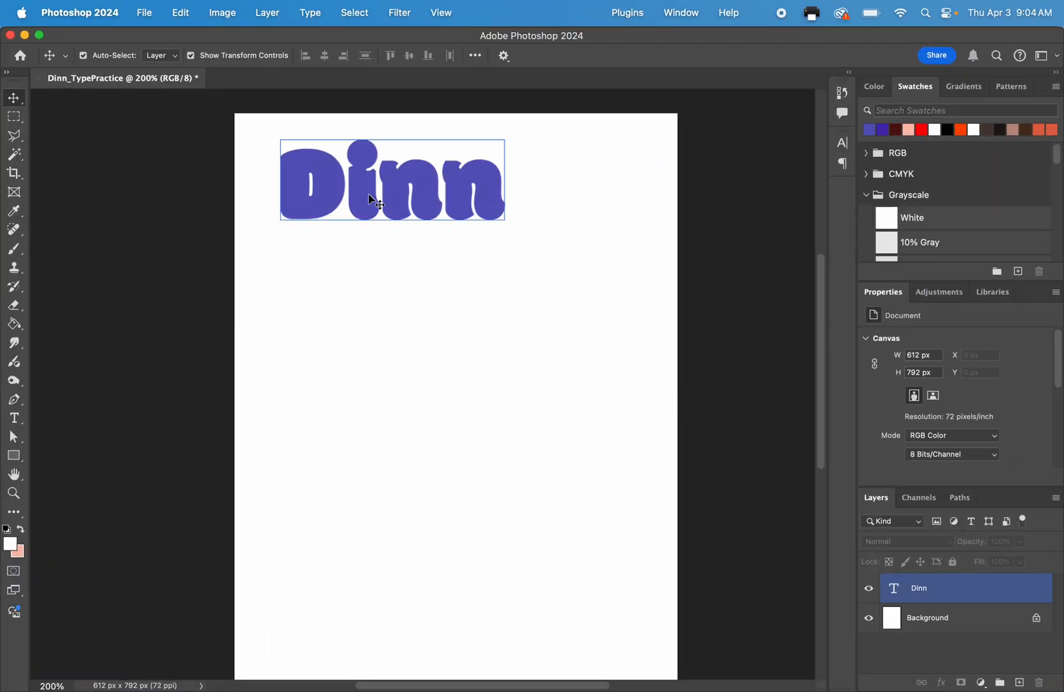
Add a second surname text in the same Modak font and purple-blue color, and place it just below the first.
left_click(14, 418)
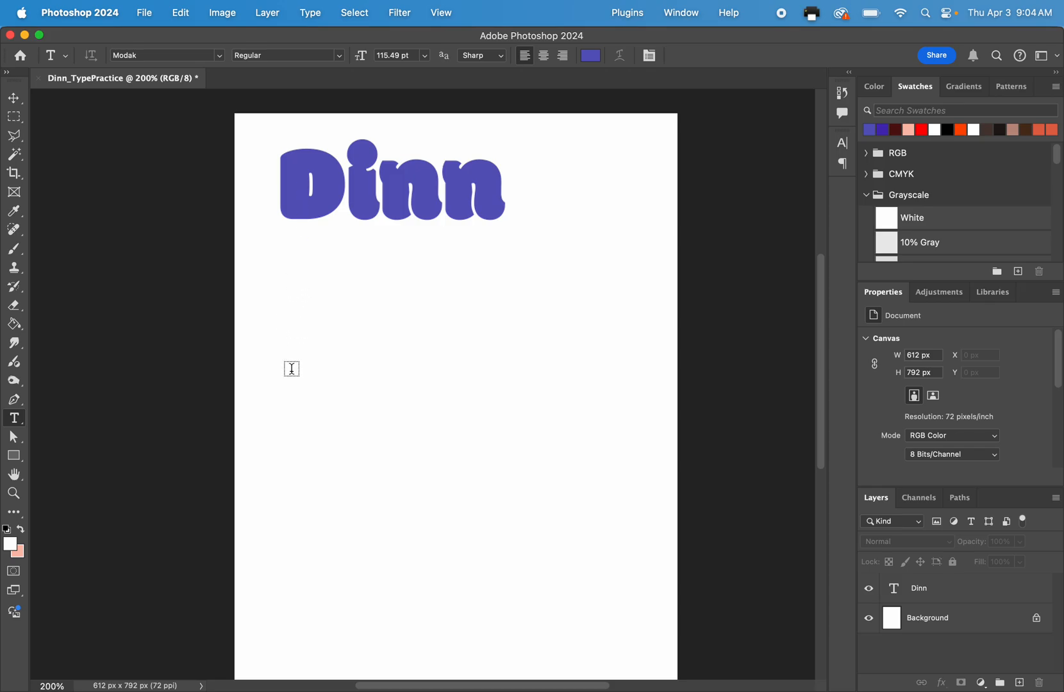
left_click(292, 353)
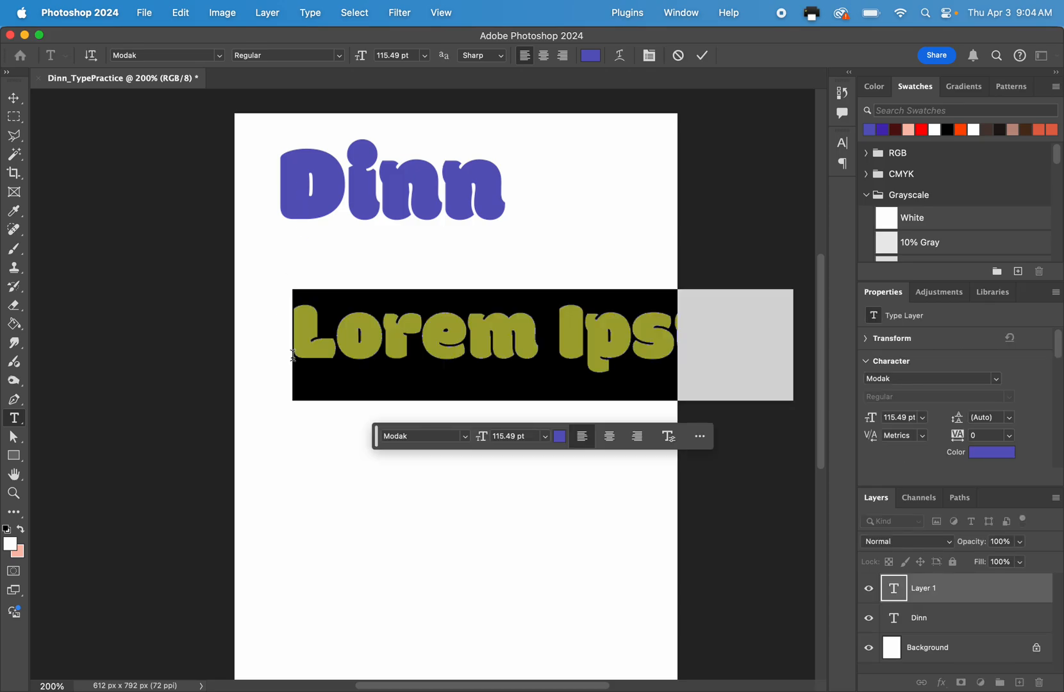
type("Dinn")
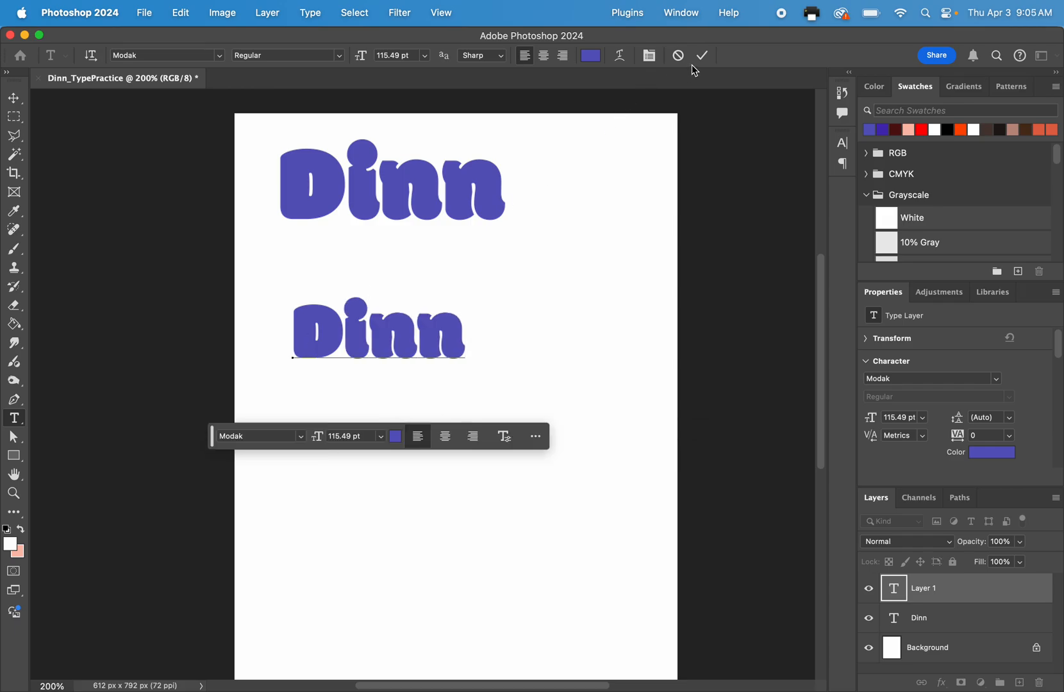
left_click(702, 55)
left_click(15, 98)
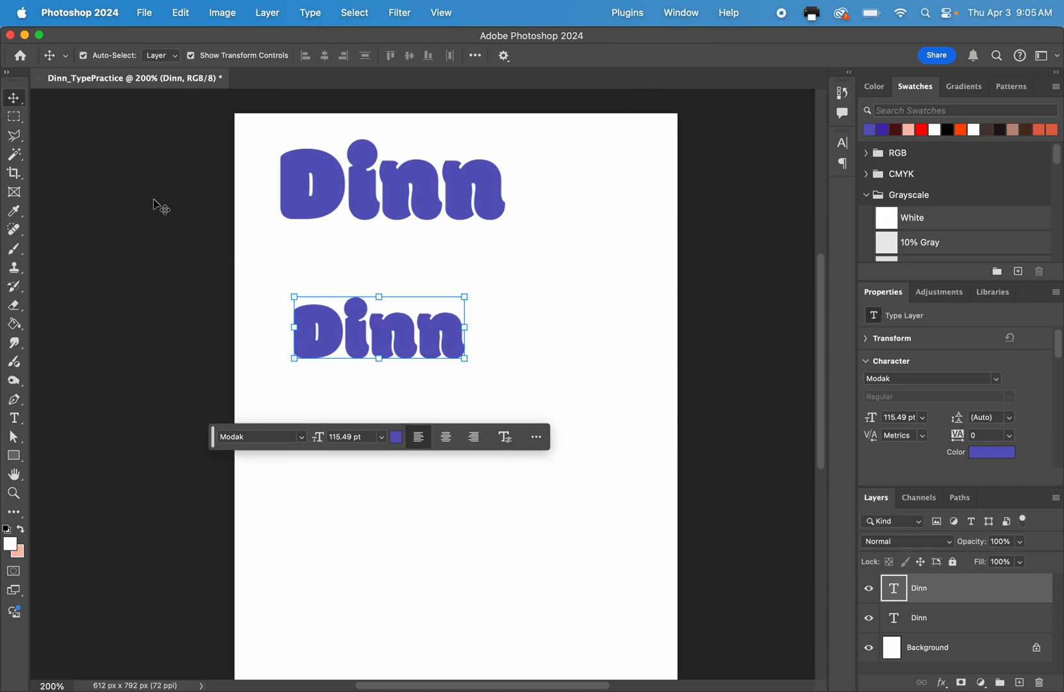
left_click_drag(383, 342, 375, 298)
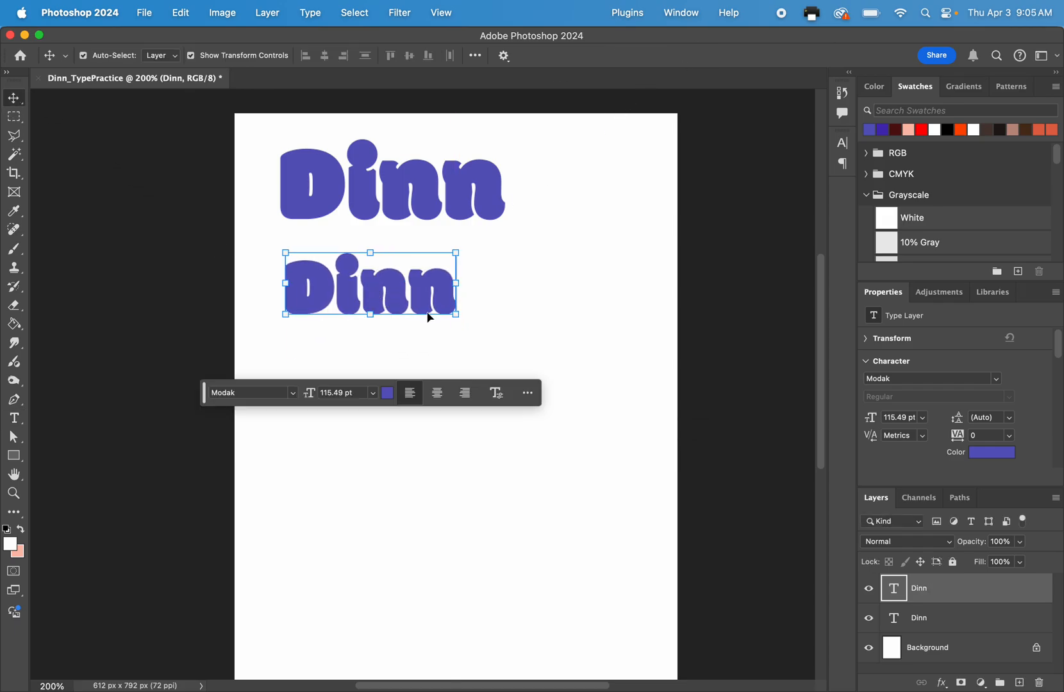
Toggle the visibility of both surname text layers to check which text on the page each layer holds.
key("super+plus")
key("super+plus")
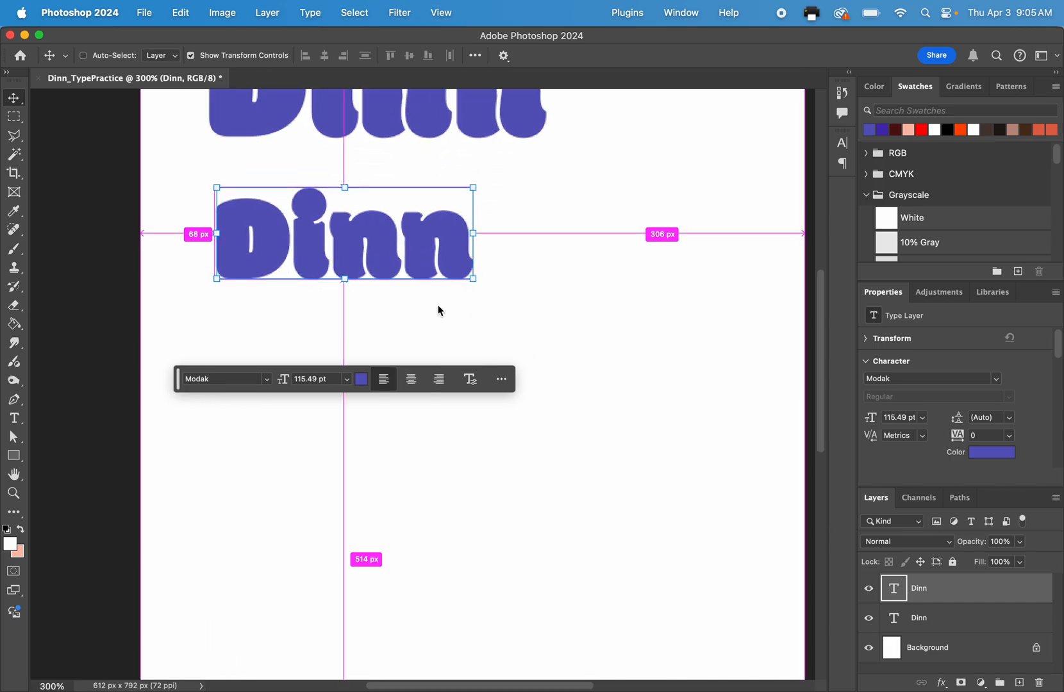
scroll(442, 313, "up", 3)
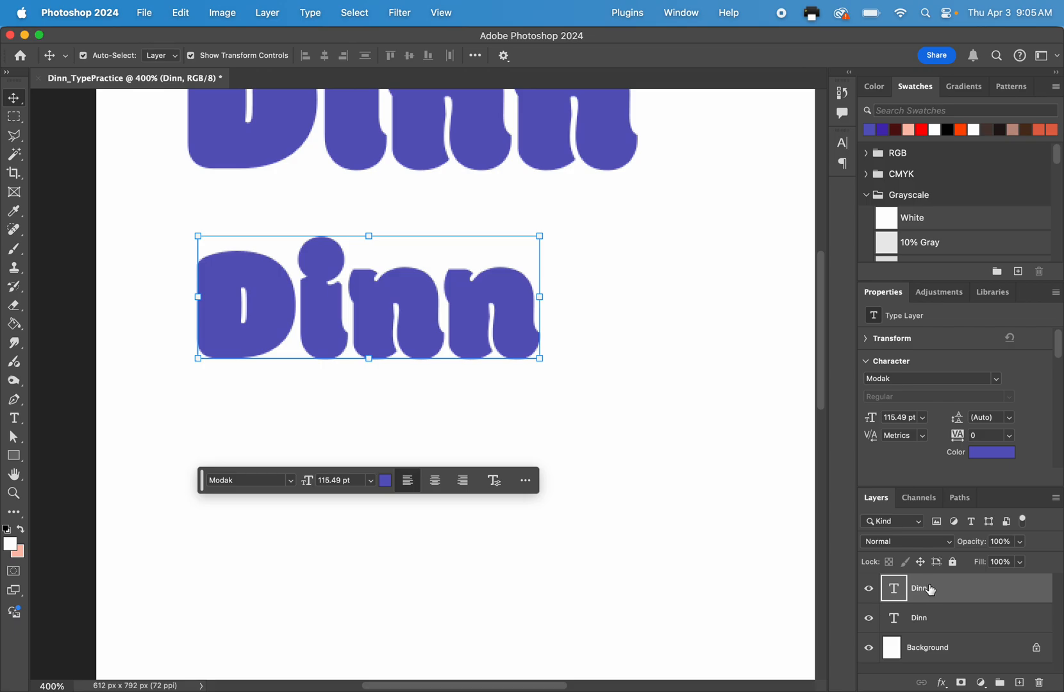
scroll(692, 509, "up", 4)
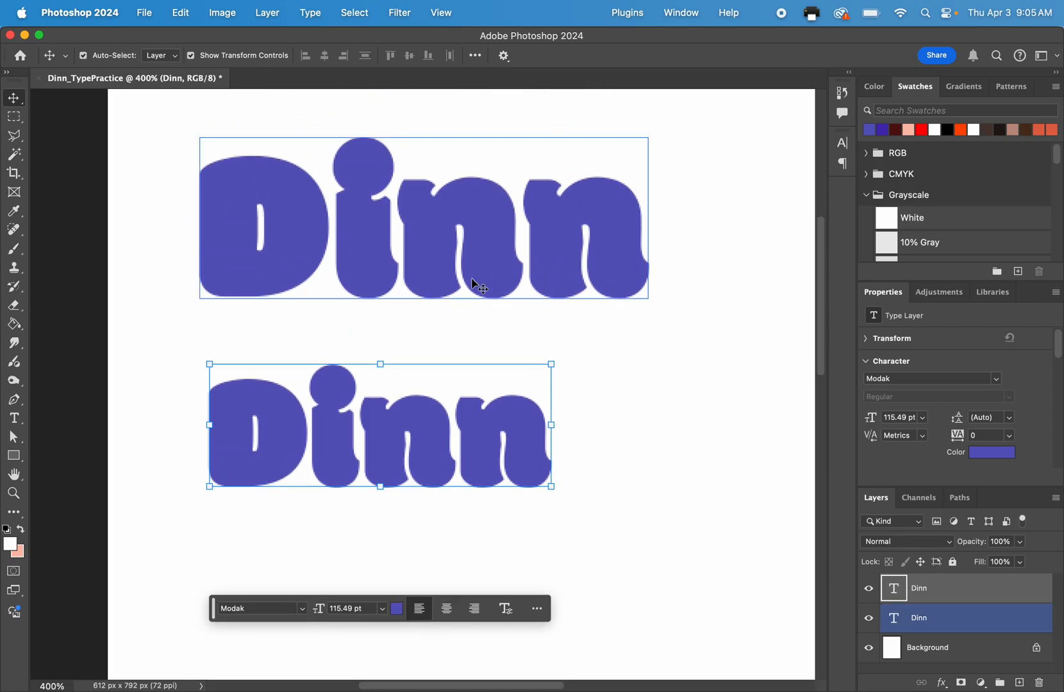
left_click(868, 618)
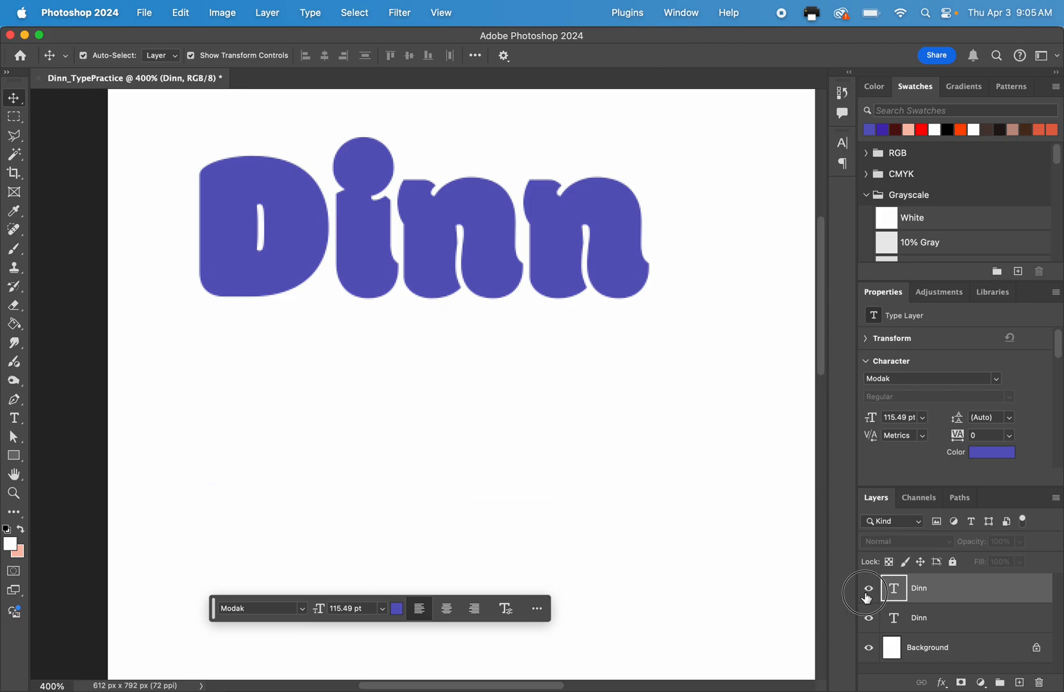
left_click(869, 618)
left_click(869, 620)
left_click(868, 619)
left_click(869, 589)
left_click(868, 589)
left_click(868, 619)
left_click(868, 618)
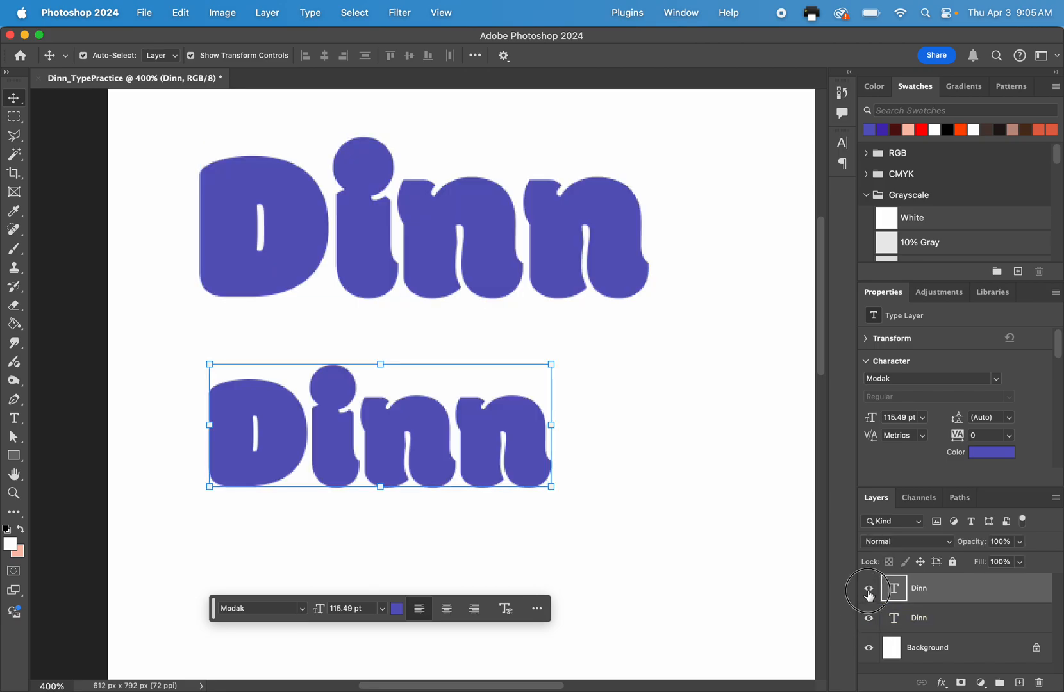
left_click(869, 591)
left_click(869, 593)
left_click(929, 608)
left_click(930, 601)
right_click(959, 593)
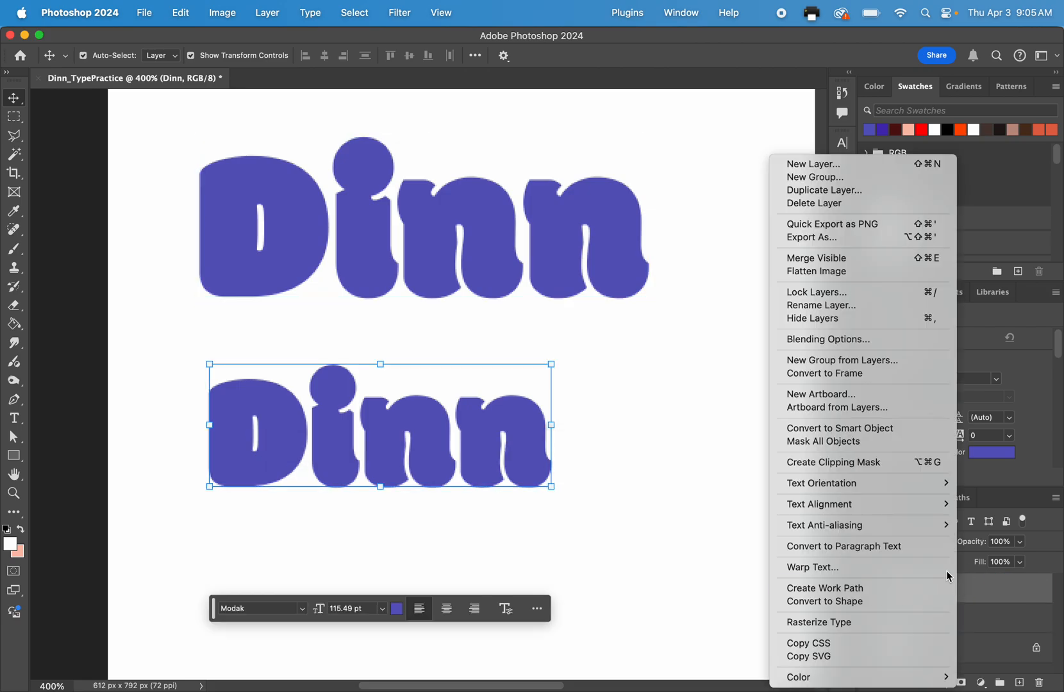
left_click(829, 340)
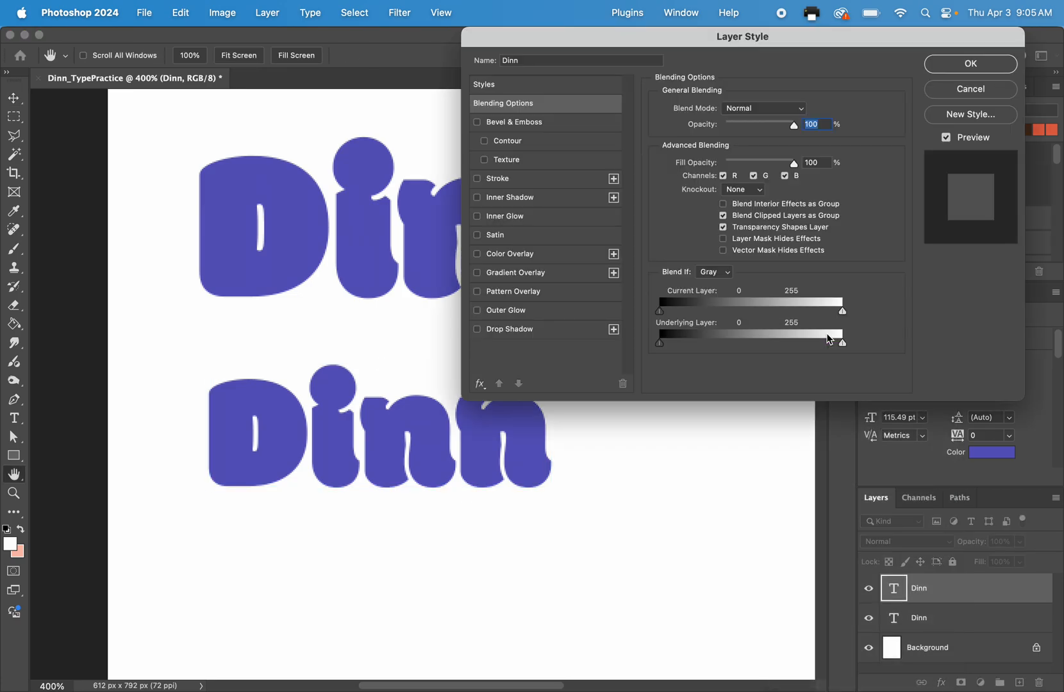
left_click(936, 94)
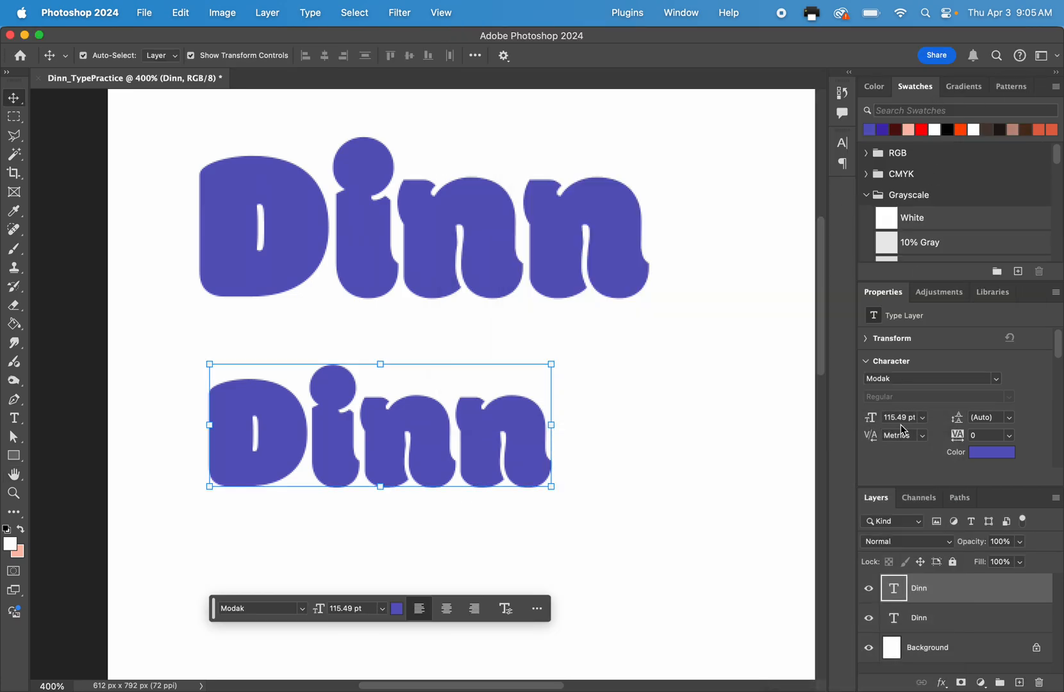
right_click(920, 597)
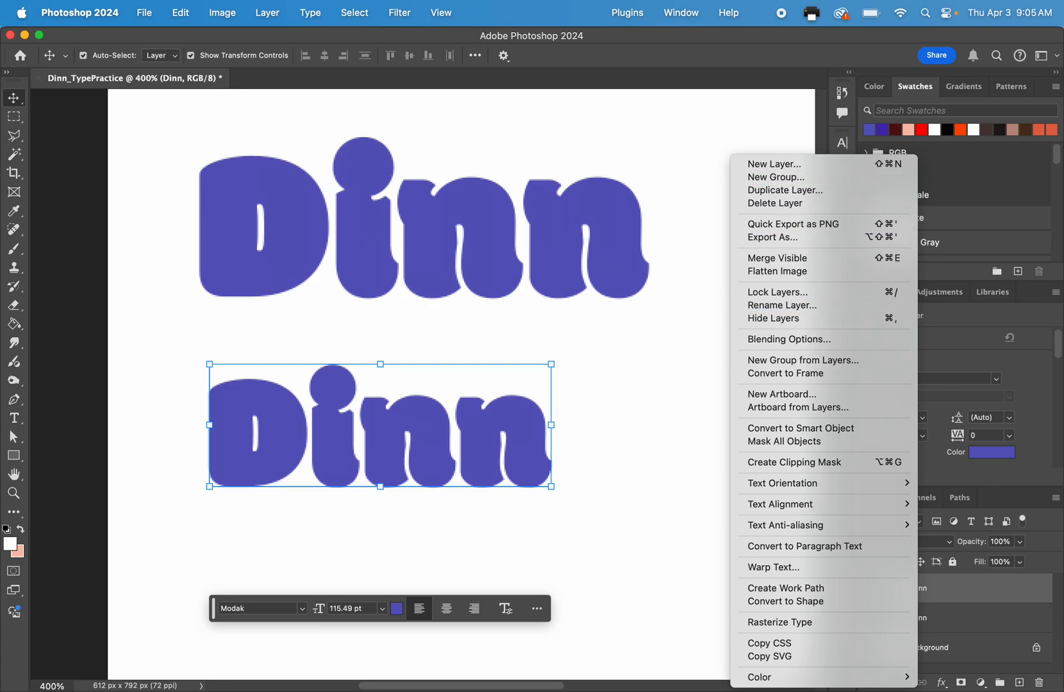
left_click(938, 582)
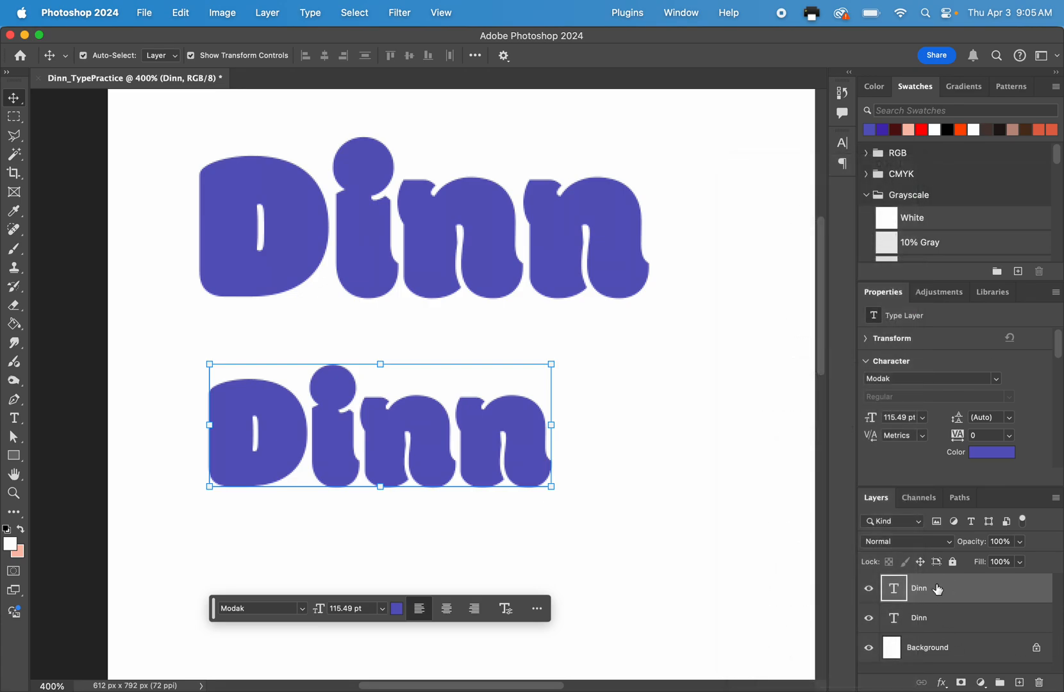
right_click(894, 591)
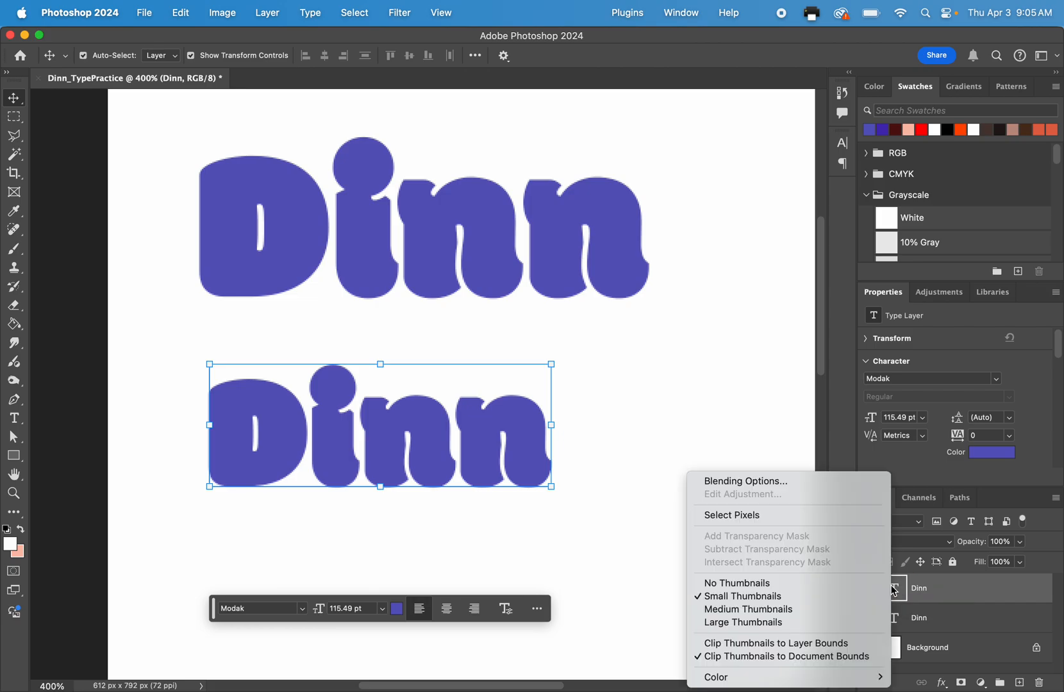
left_click(894, 591)
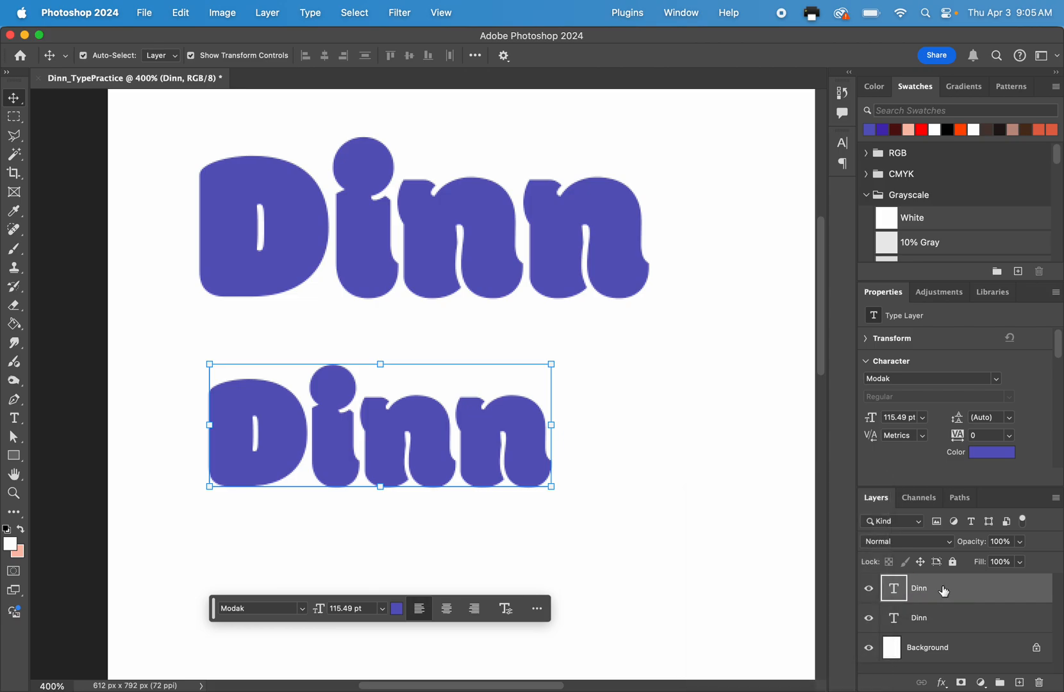
right_click(894, 595)
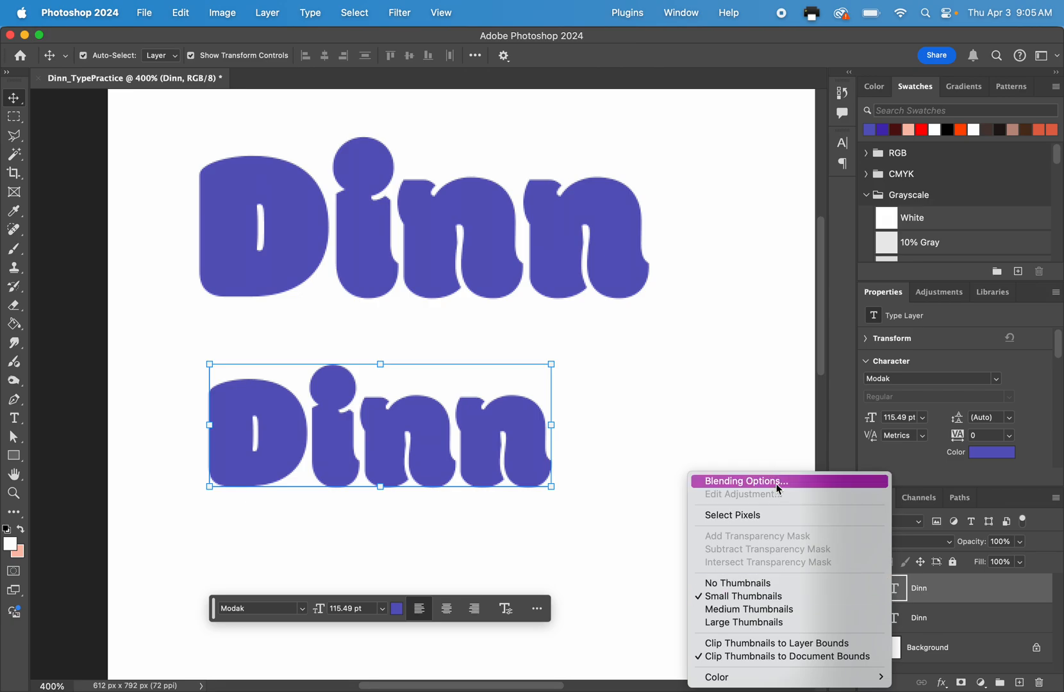
right_click(938, 588)
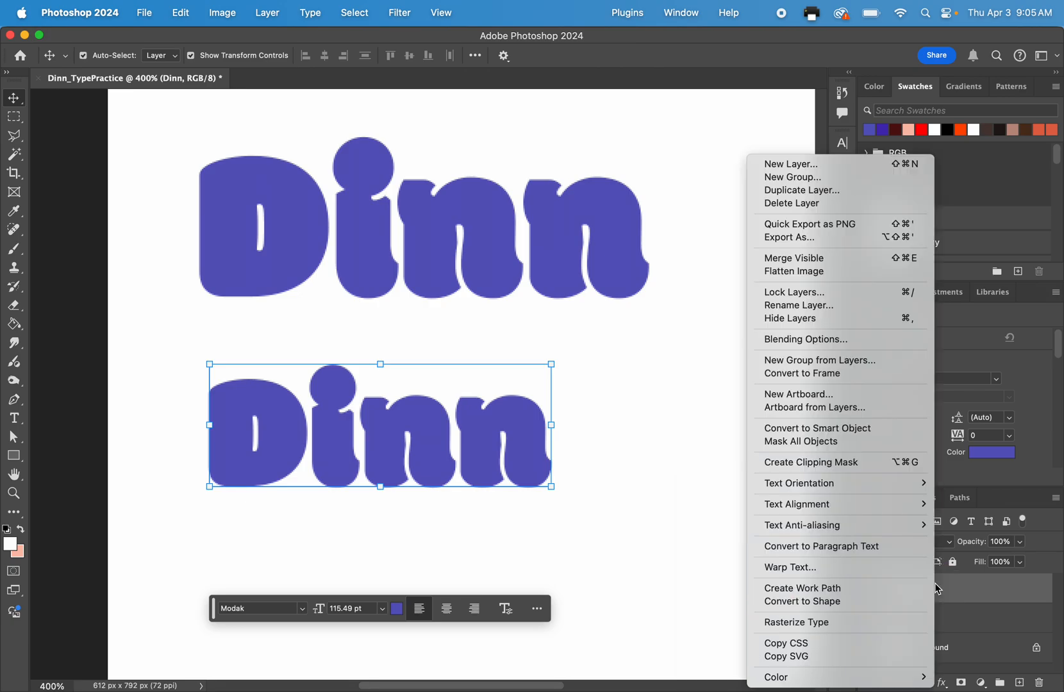
left_click(944, 590)
right_click(894, 590)
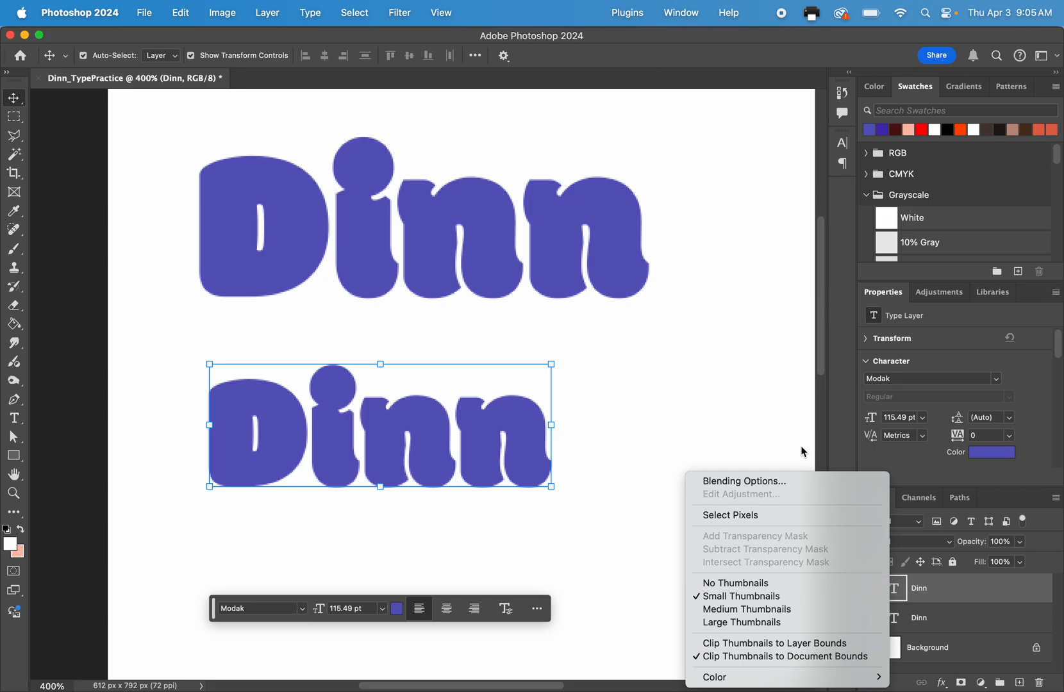
left_click(800, 486)
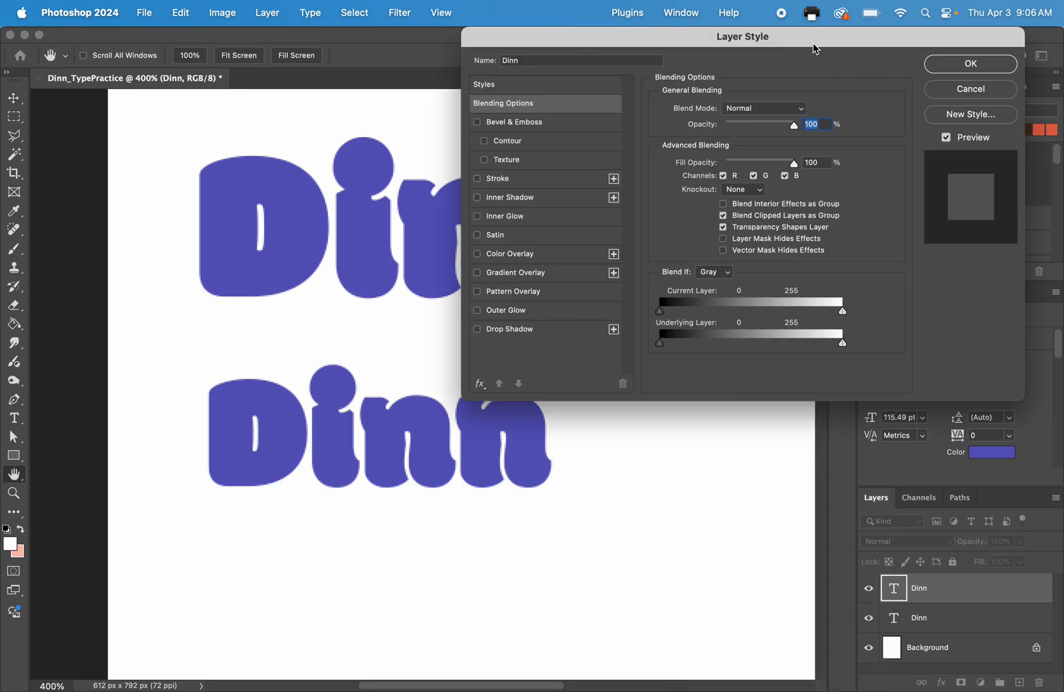
left_click(971, 89)
Open the Blending Options of the lower surname text layer and arrange the view and Layer Style dialog so the whole word is visible.
right_click(928, 584)
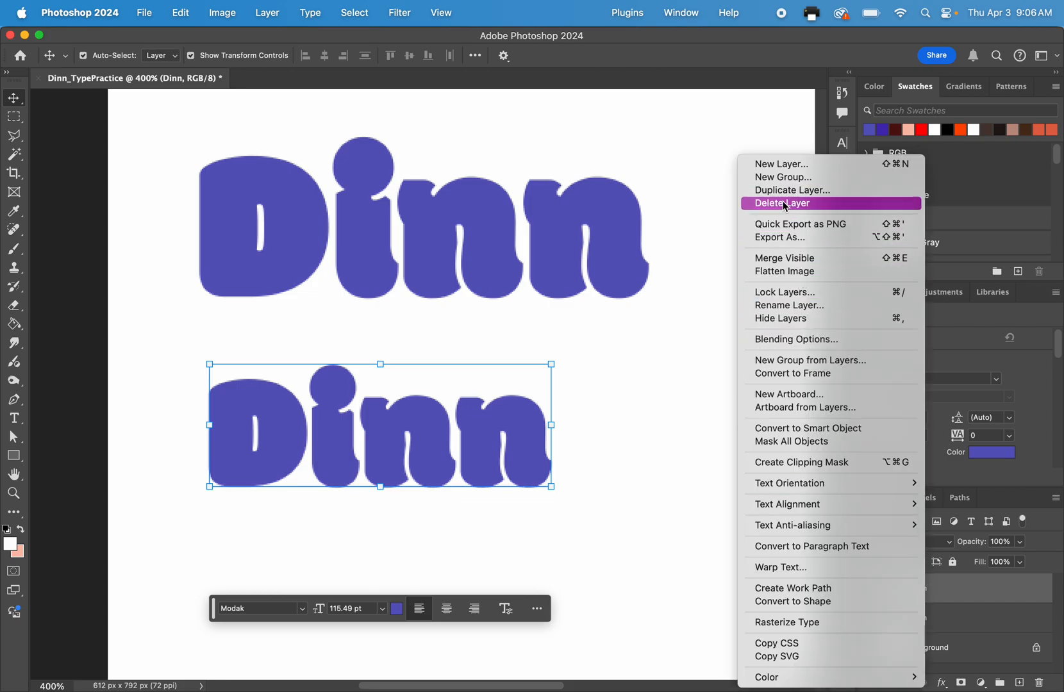
left_click(783, 344)
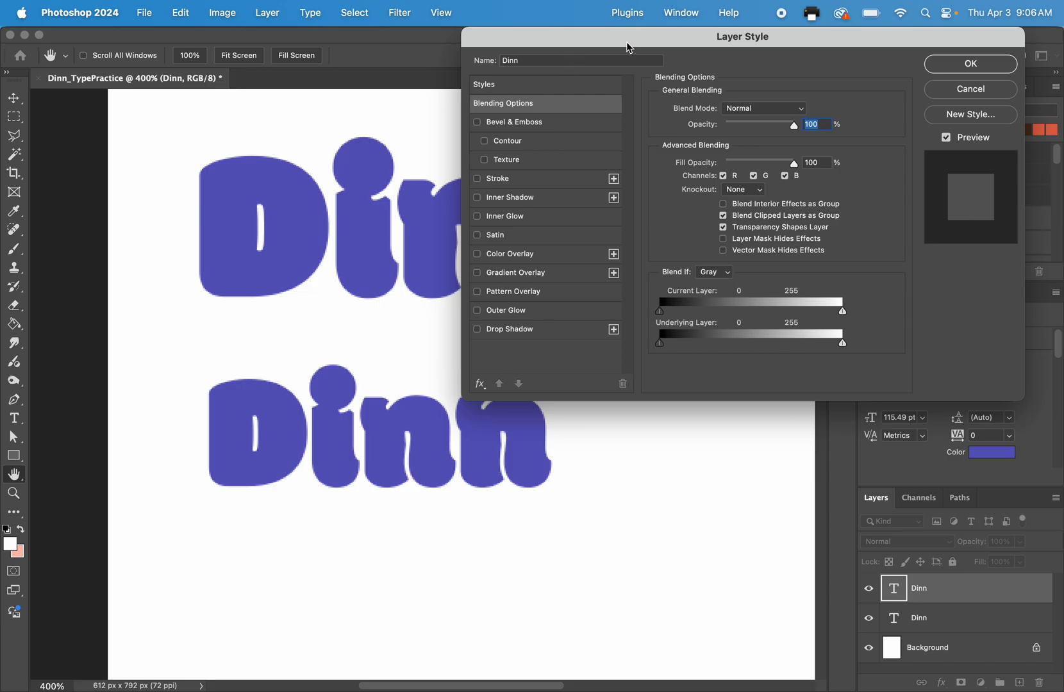
left_click_drag(628, 49, 664, 80)
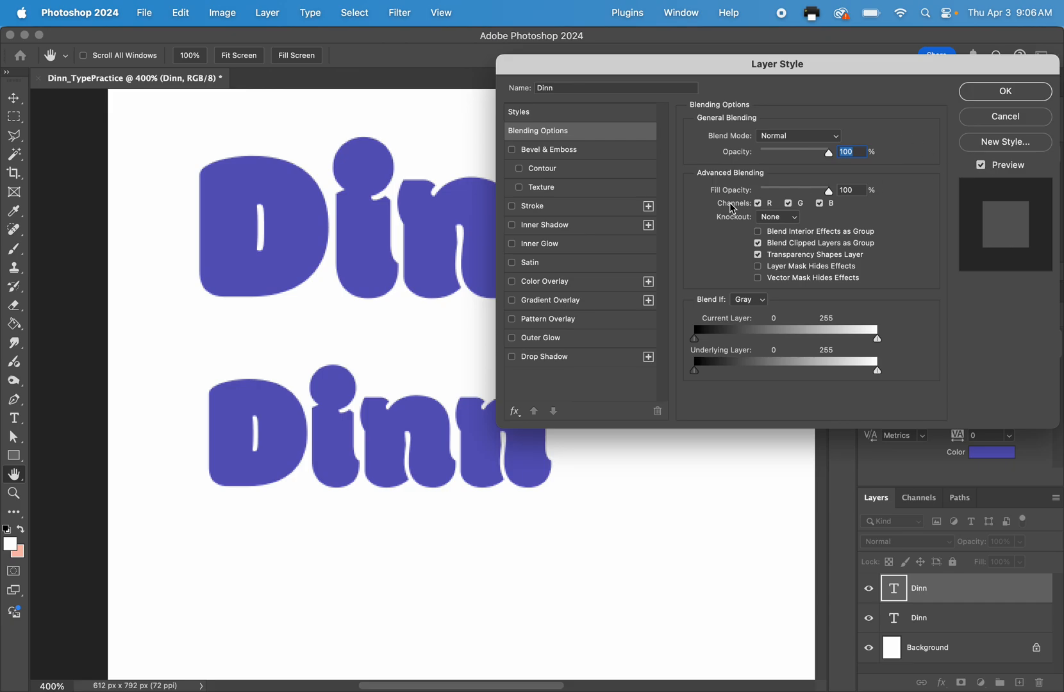
key("super+plus")
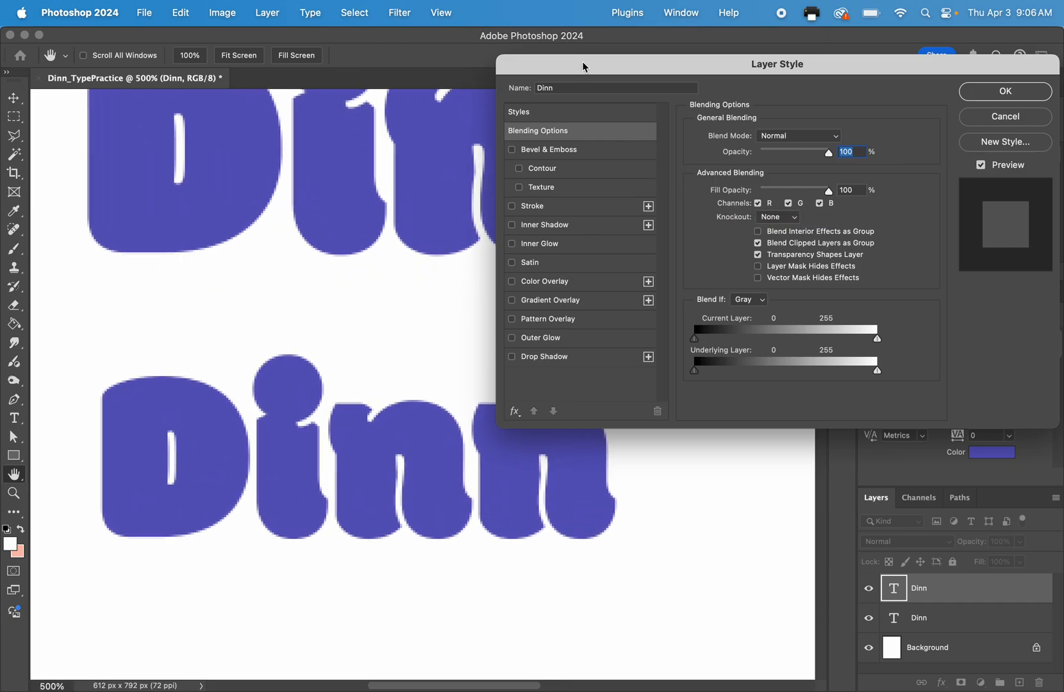
left_click_drag(570, 64, 522, 69)
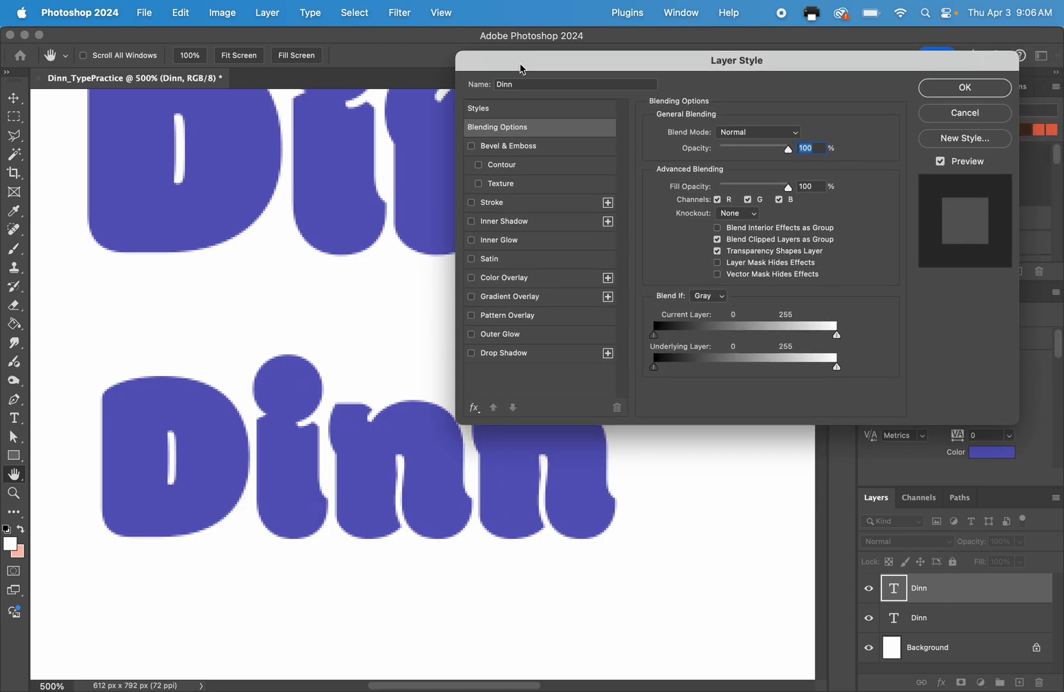
scroll(262, 357, "down", 5)
scroll(263, 356, "right", 2)
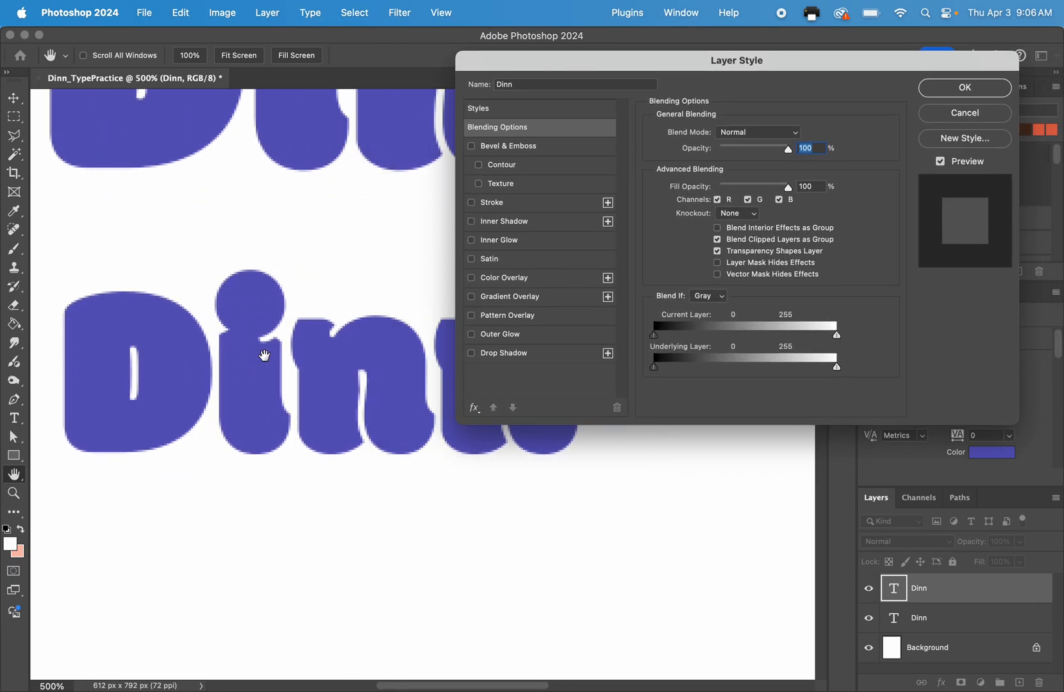
scroll(264, 355, "right", 1)
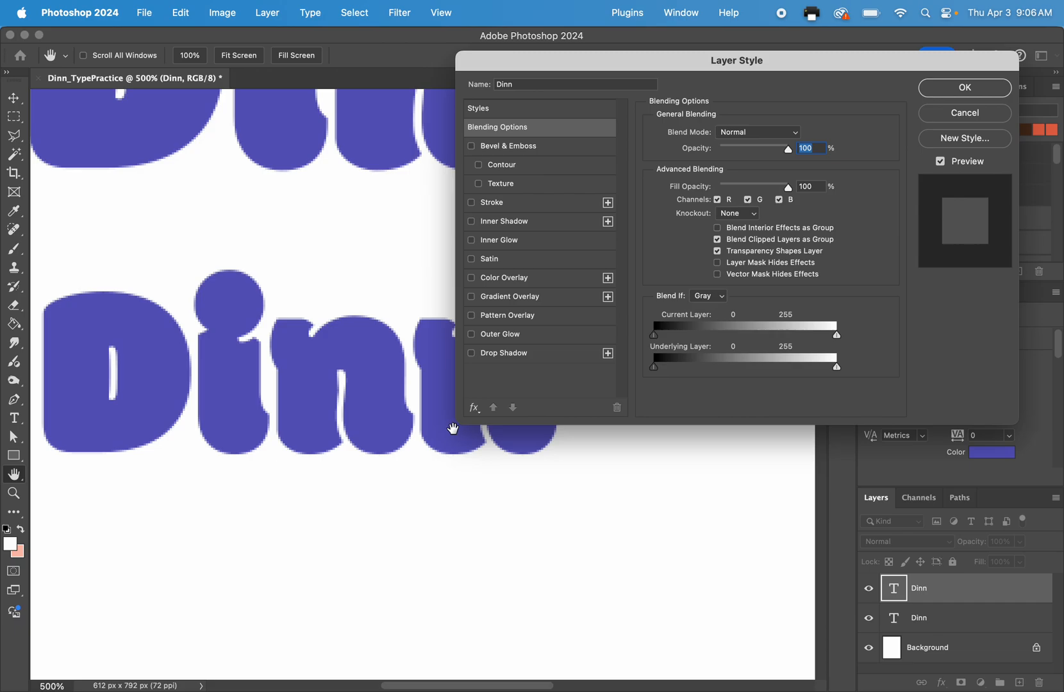
left_click_drag(582, 64, 611, 207)
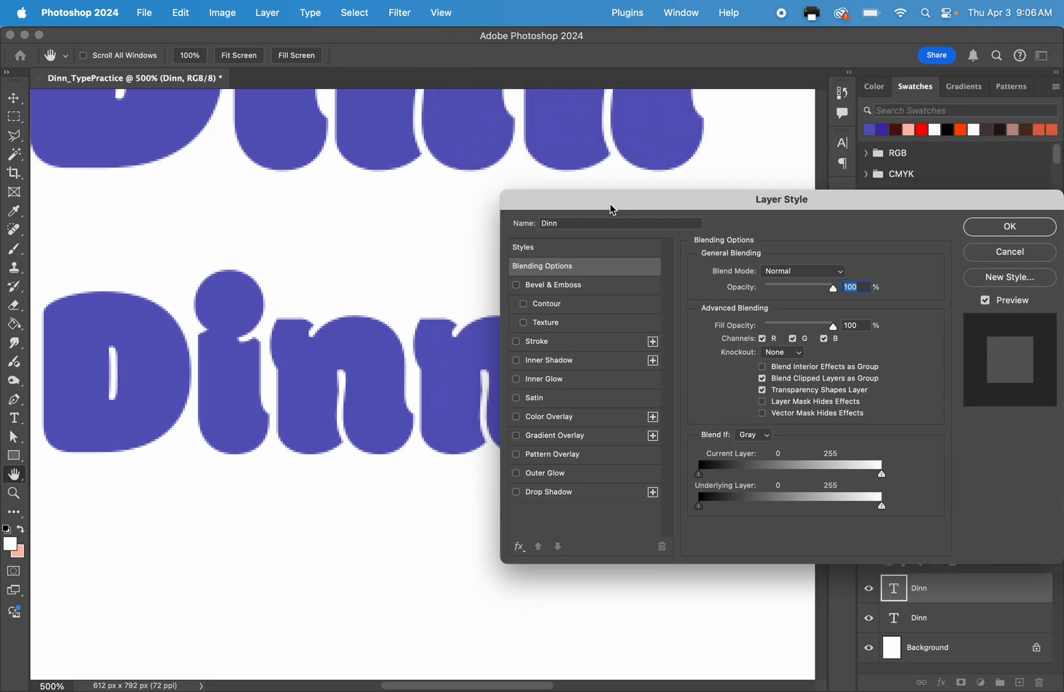
scroll(385, 285, "down", 5)
scroll(385, 285, "left", 2)
scroll(384, 286, "down", 2)
scroll(383, 286, "right", 1)
scroll(383, 286, "up", 1)
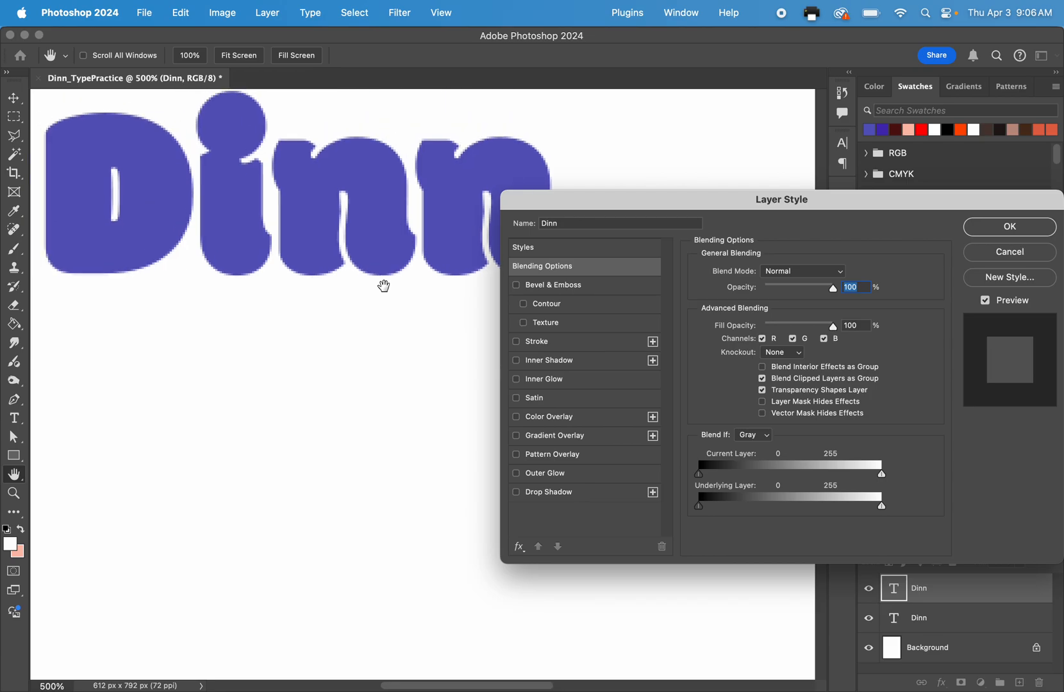
left_click_drag(532, 212, 454, 330)
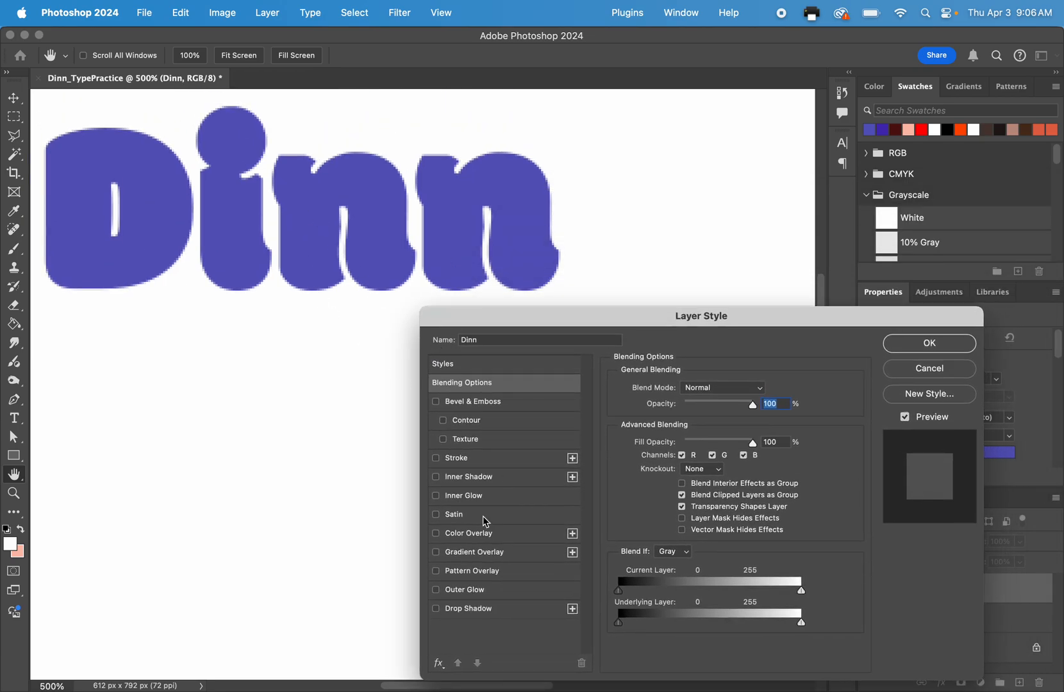
Enable a Drop Shadow on the lower surname text, open its settings, and toggle the effect to compare the text with and without it.
left_click(436, 609)
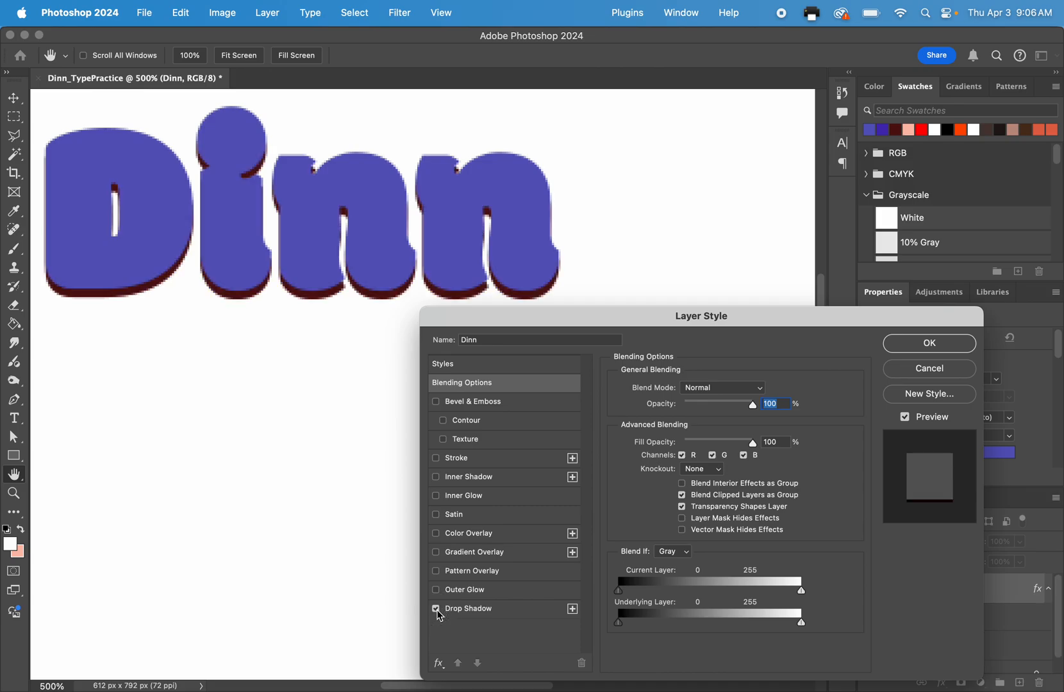
left_click(436, 610)
left_click(437, 610)
left_click(439, 613)
left_click(439, 613)
left_click(477, 612)
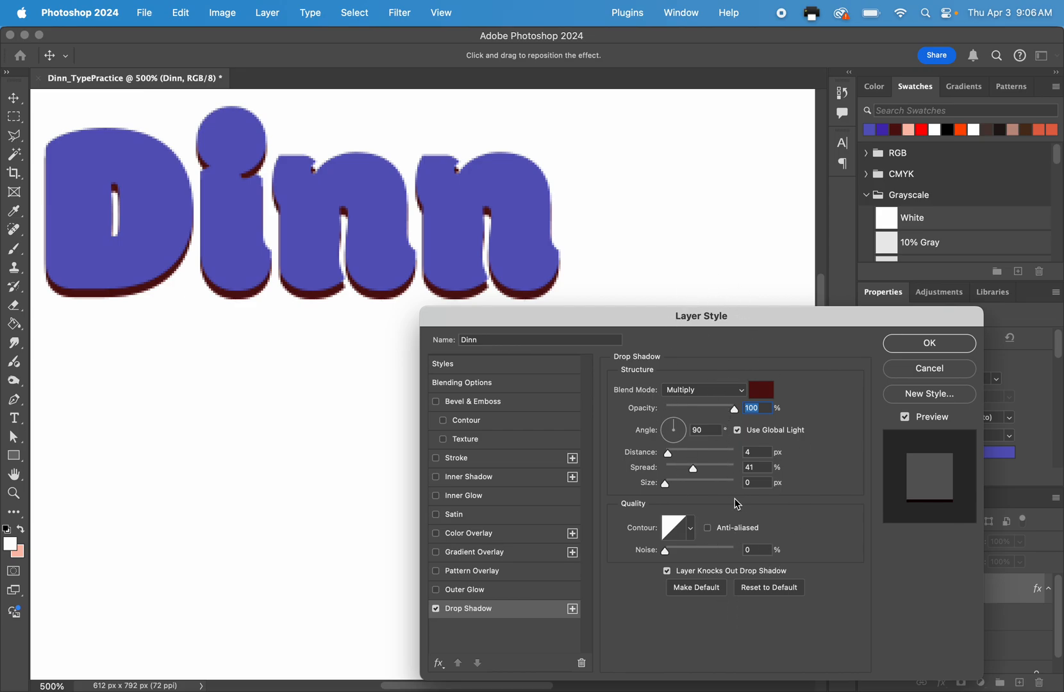
left_click(437, 610)
left_click(436, 610)
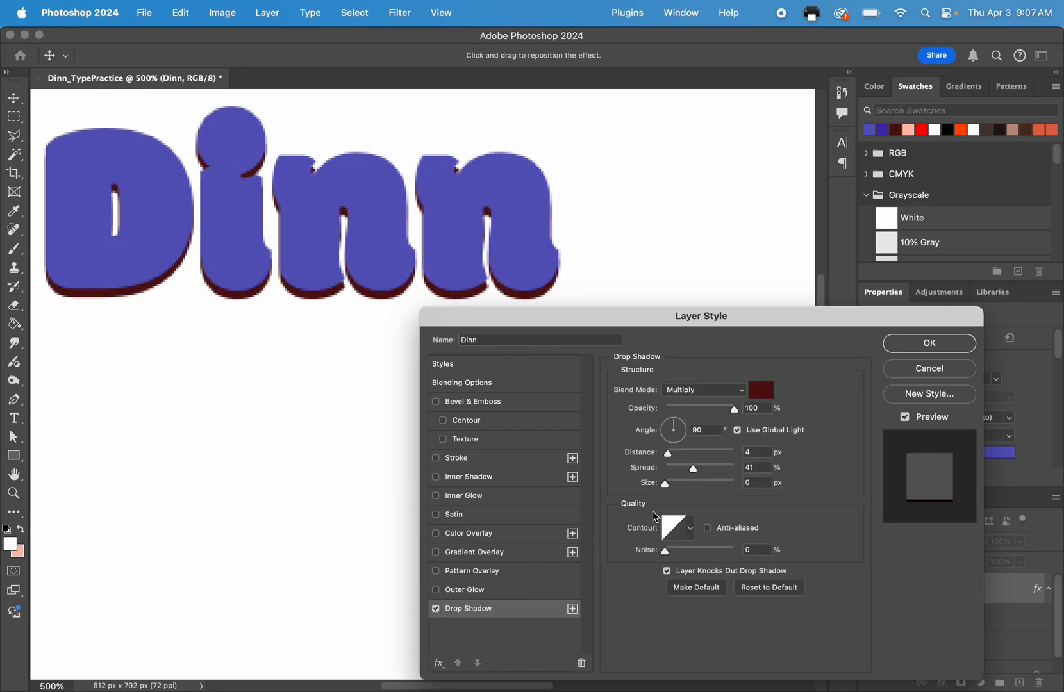
Reset the Drop Shadow to its default settings and toggle it to preview the effect, leaving it enabled.
left_click(769, 599)
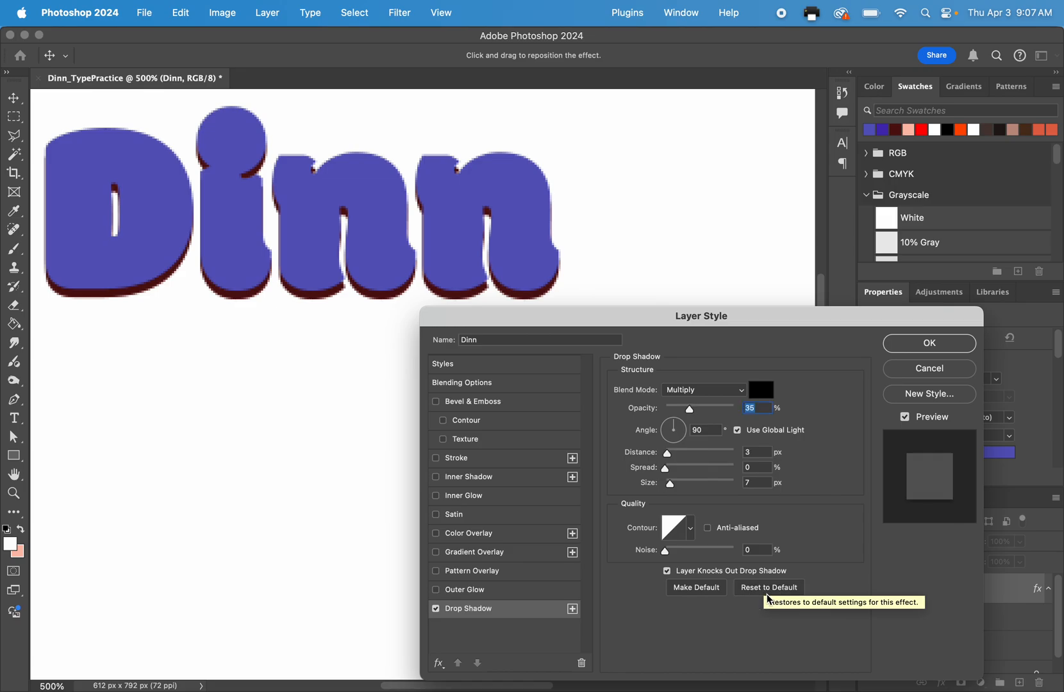
left_click(438, 614)
left_click(438, 614)
left_click(439, 614)
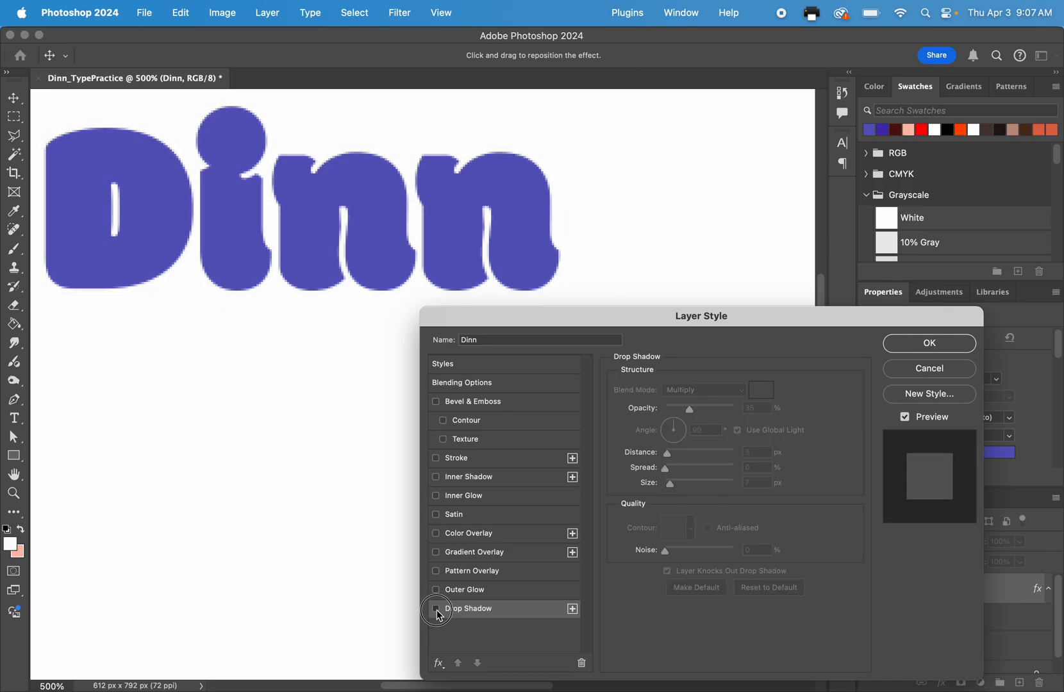
left_click(438, 614)
left_click(438, 614)
left_click(438, 614)
left_click(439, 614)
left_click(439, 614)
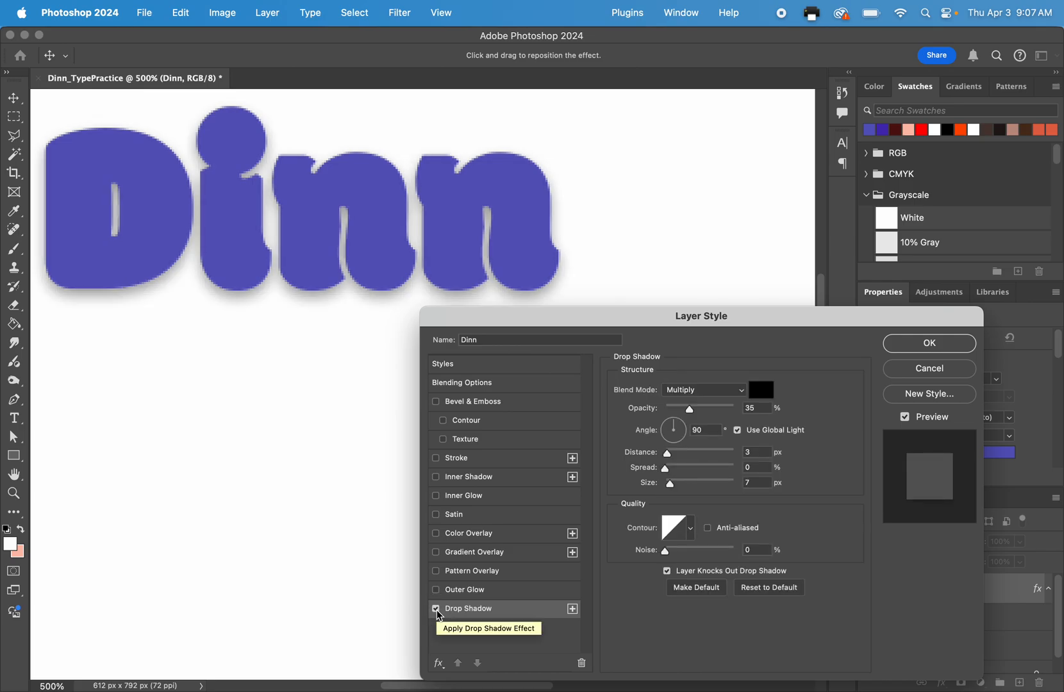
left_click(438, 614)
left_click(439, 614)
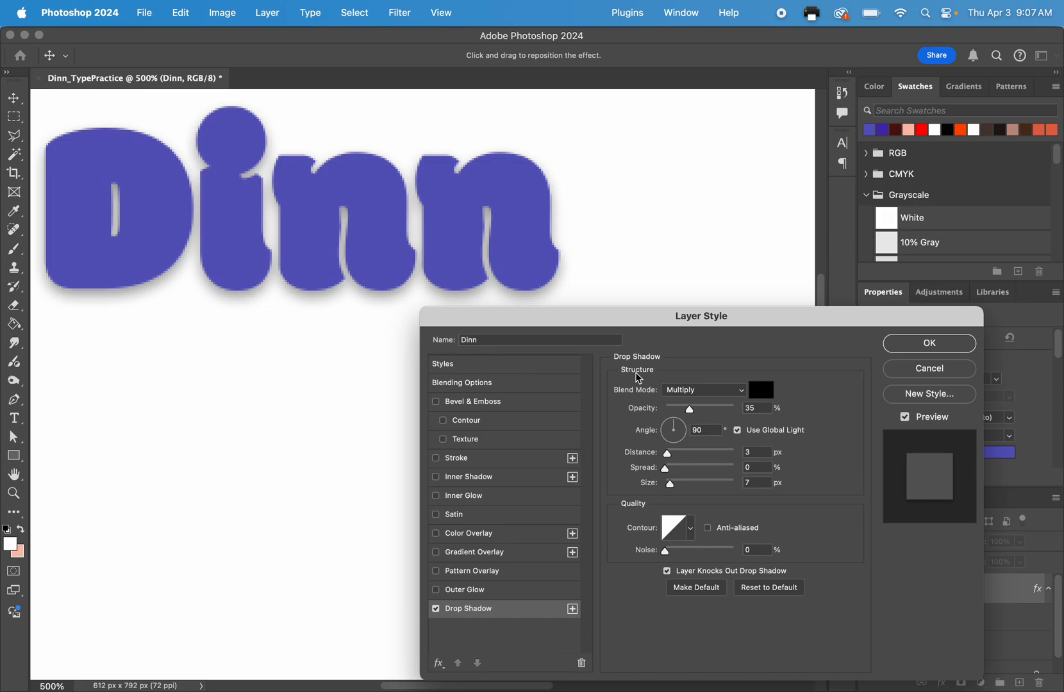
Set the drop shadow's opacity to 100% and its distance to 9 px.
left_click_drag(690, 409, 738, 415)
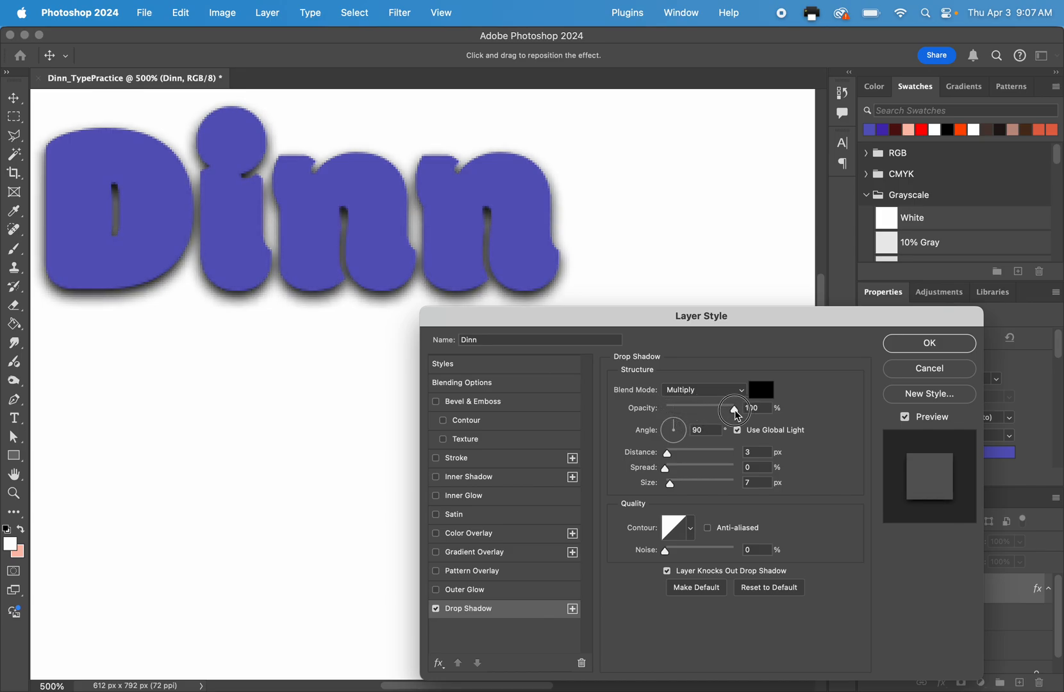
double_click(755, 409)
mouse_move(670, 459)
left_mouse_down()
mouse_move(750, 459)
mouse_move(674, 451)
left_mouse_up()
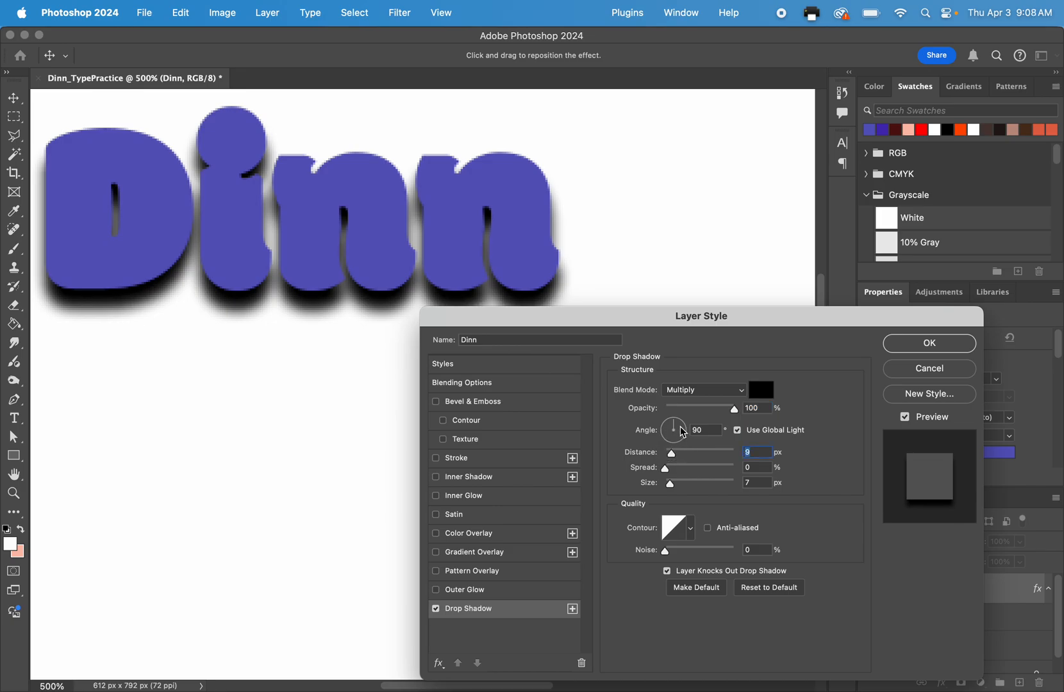
Try drop shadow angles of 153° and 89° on the lower surname text, and set the angle to -180°.
mouse_move(672, 435)
left_mouse_down()
mouse_move(680, 430)
mouse_move(680, 442)
left_mouse_up()
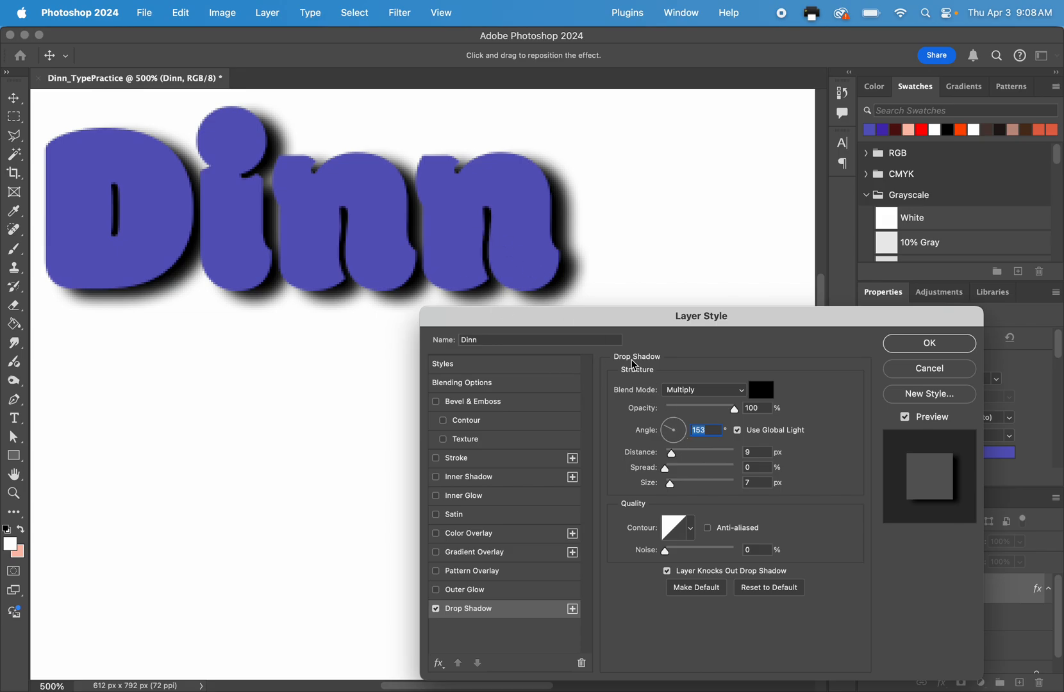
left_click_drag(674, 430, 674, 420)
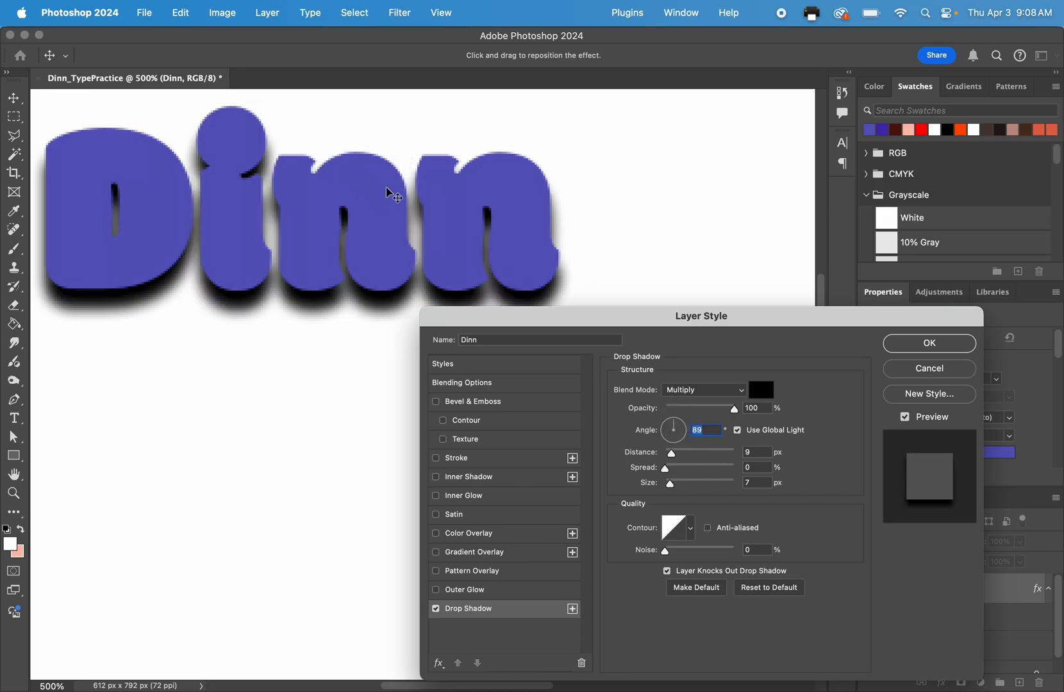
scroll(392, 194, "up", 5)
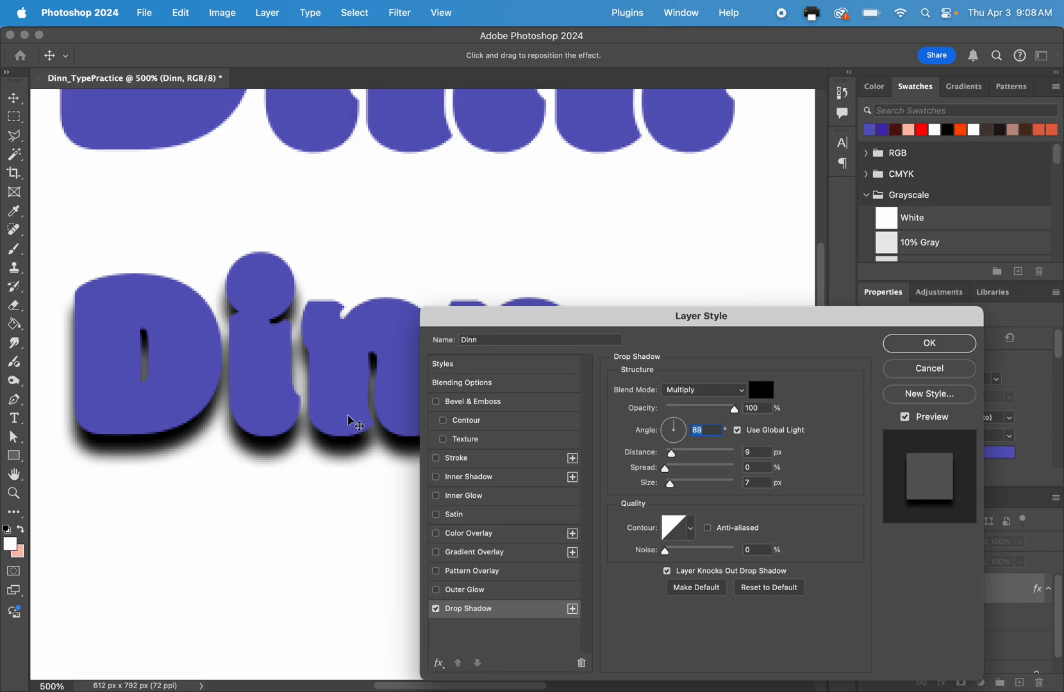
scroll(316, 441, "down", 5)
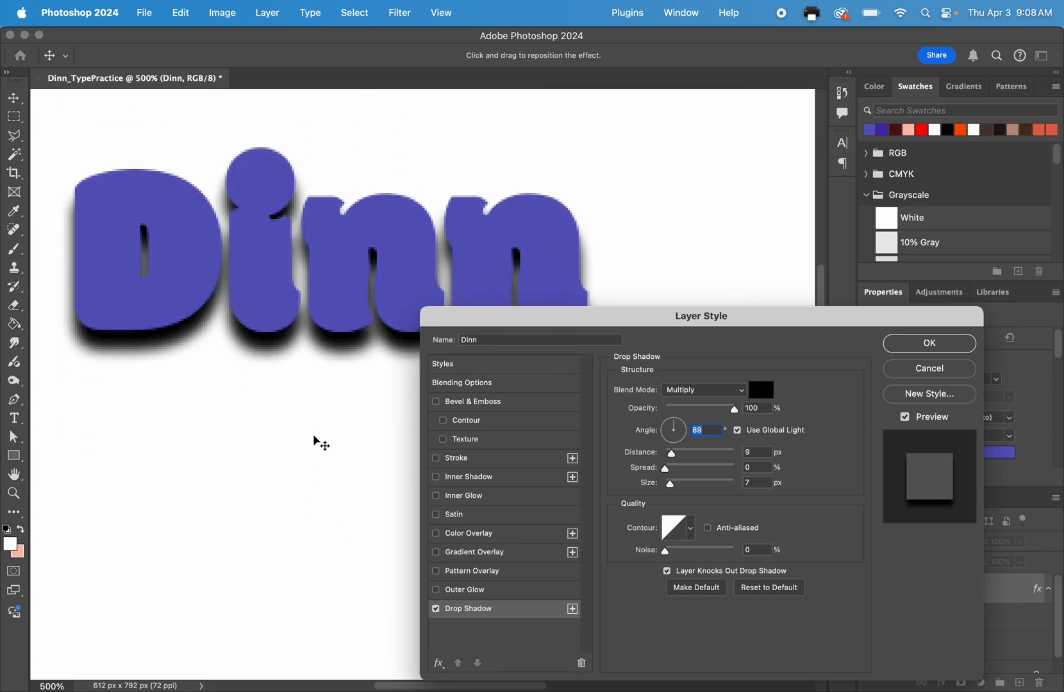
left_click_drag(676, 436, 653, 431)
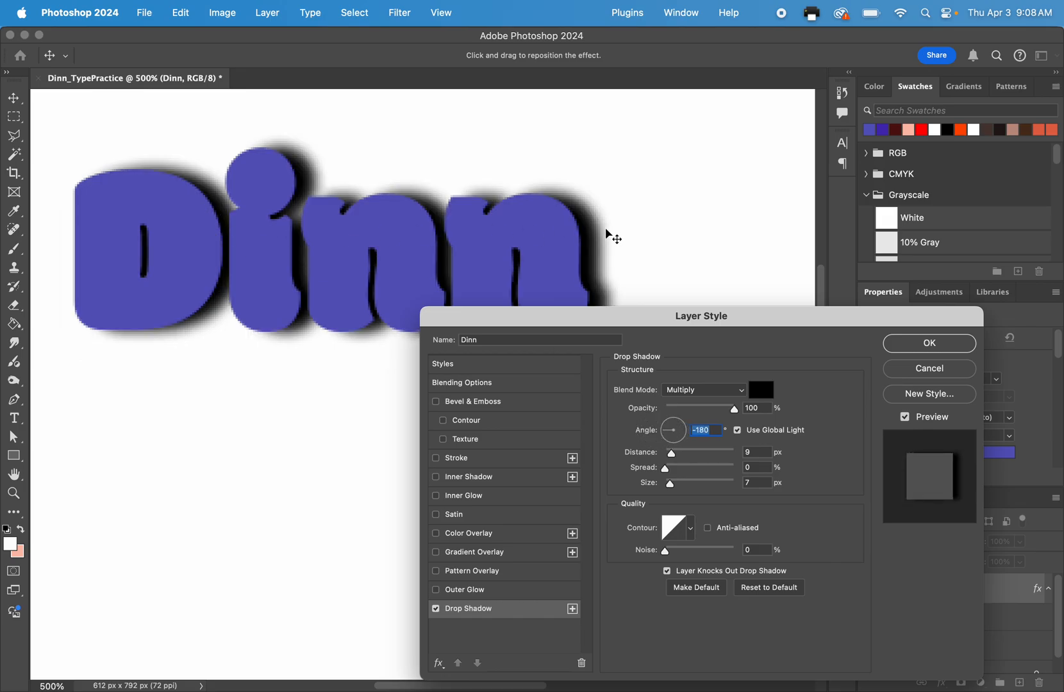
Set the drop shadow's angle to 131°, spread to 100% and size to 5 px, keeping the settings dialog clear of the text.
left_click_drag(684, 433, 655, 409)
left_click_drag(651, 314, 650, 371)
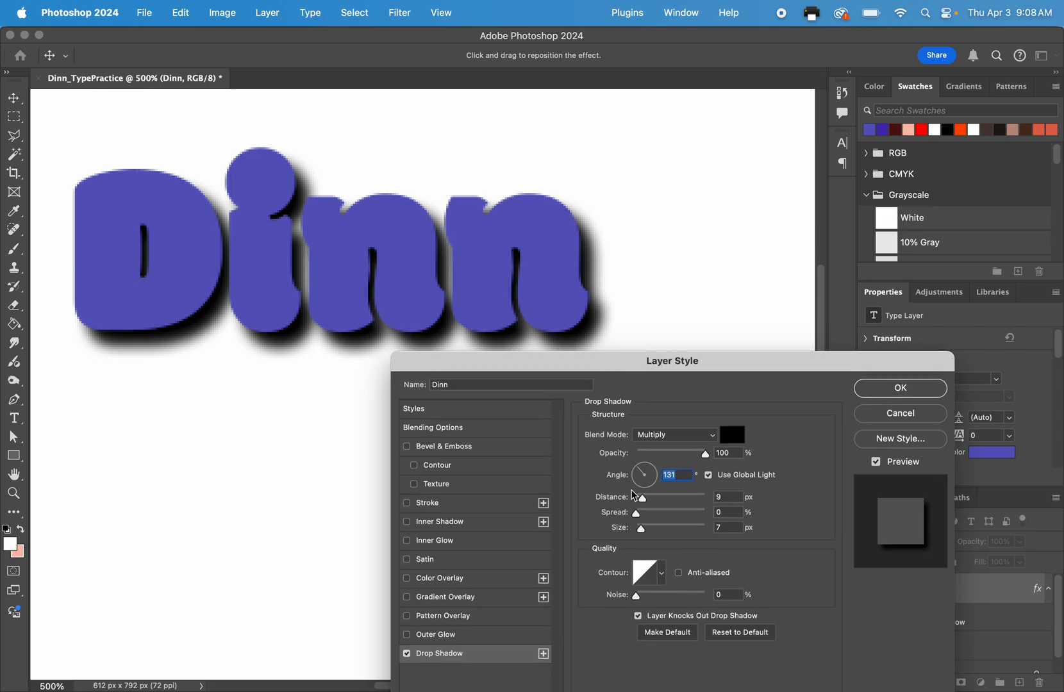
left_click_drag(637, 514, 736, 525)
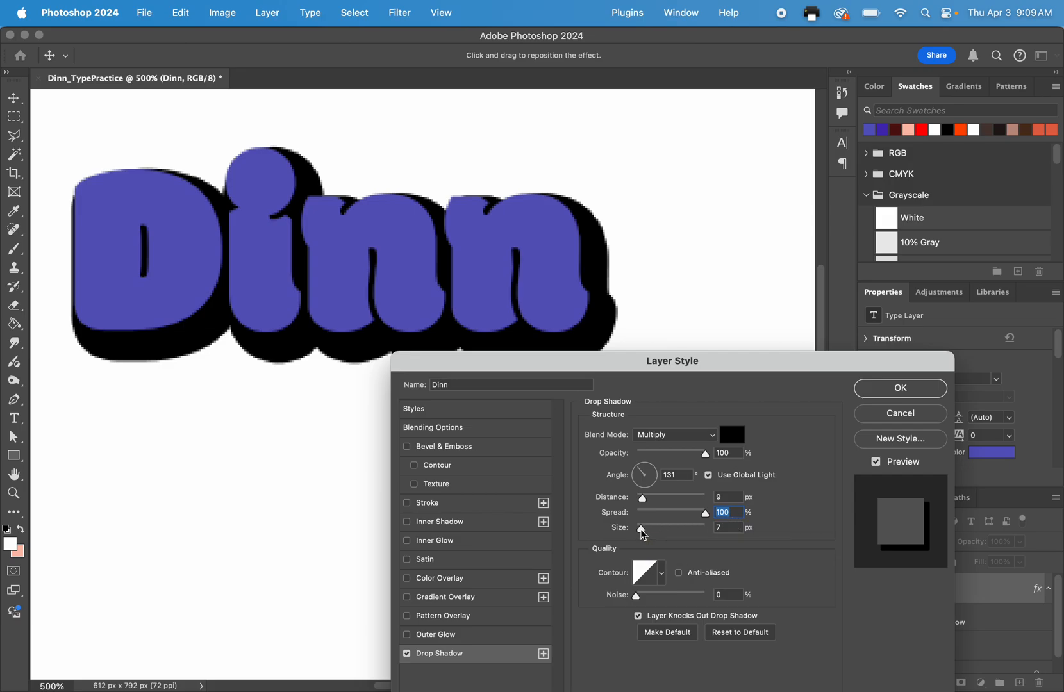
mouse_move(643, 534)
left_mouse_down()
mouse_move(670, 532)
mouse_move(643, 536)
left_mouse_up()
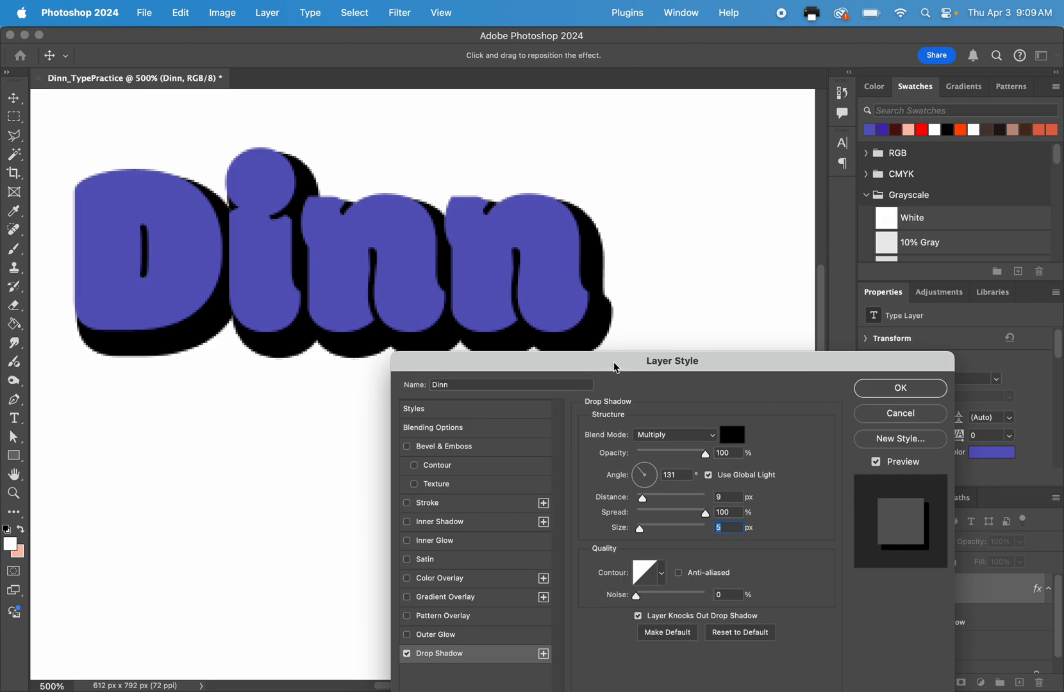
left_click_drag(616, 368, 710, 300)
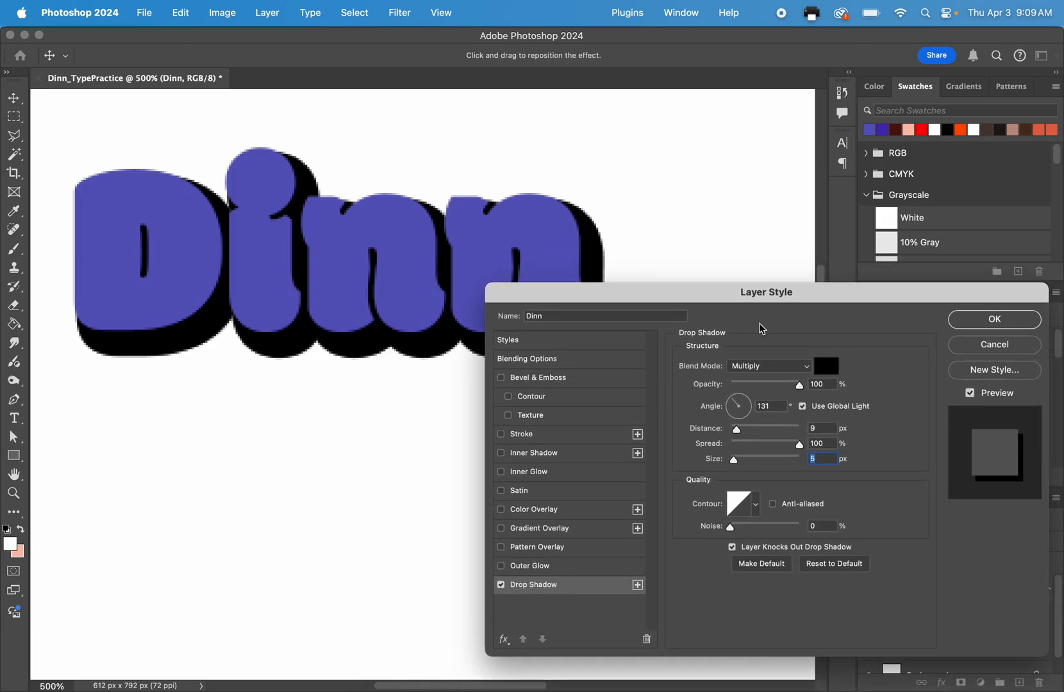
left_click_drag(574, 291, 483, 411)
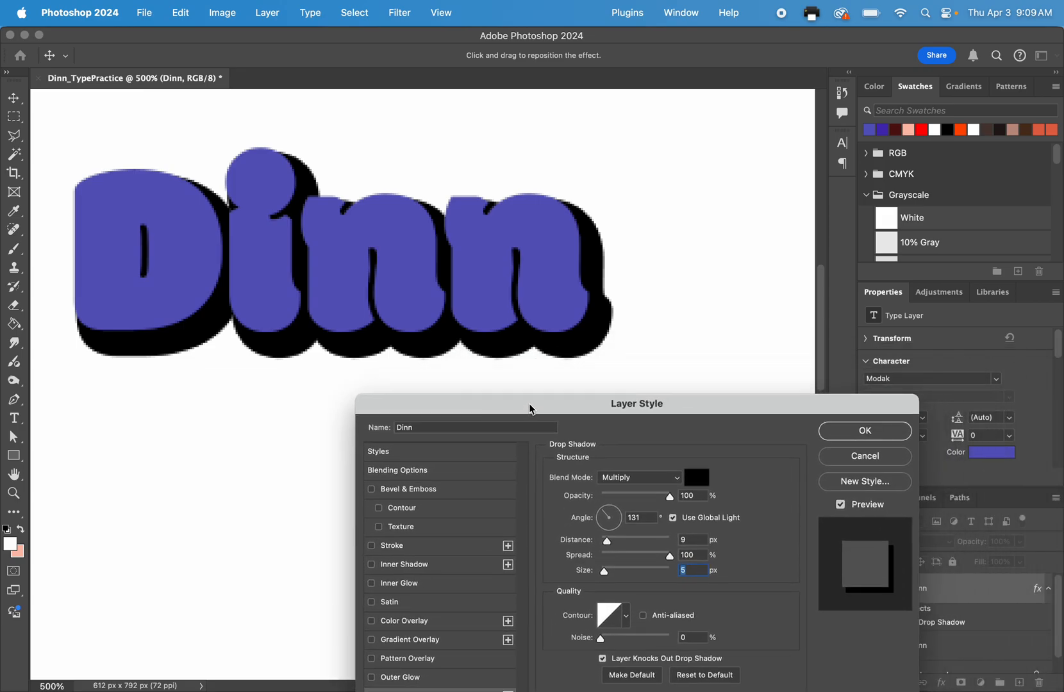
left_click_drag(700, 407, 694, 345)
Open the drop shadow's color for editing and try the pink and red shades d89d9d, 6f1212 and a63f3f.
left_click(697, 411)
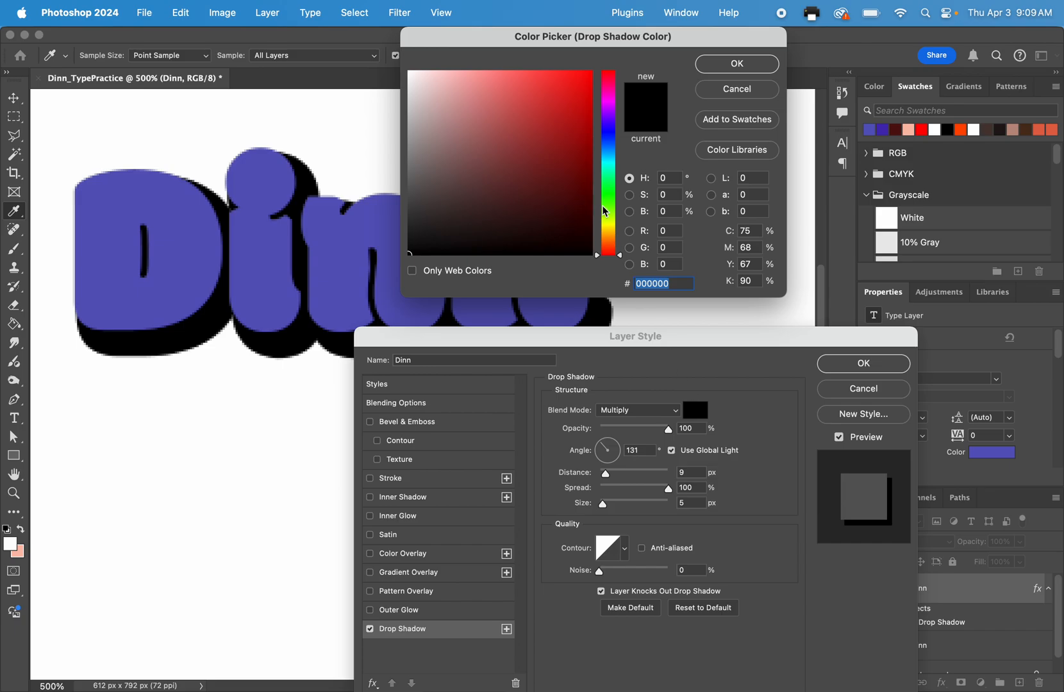
left_click(564, 142)
left_click(458, 98)
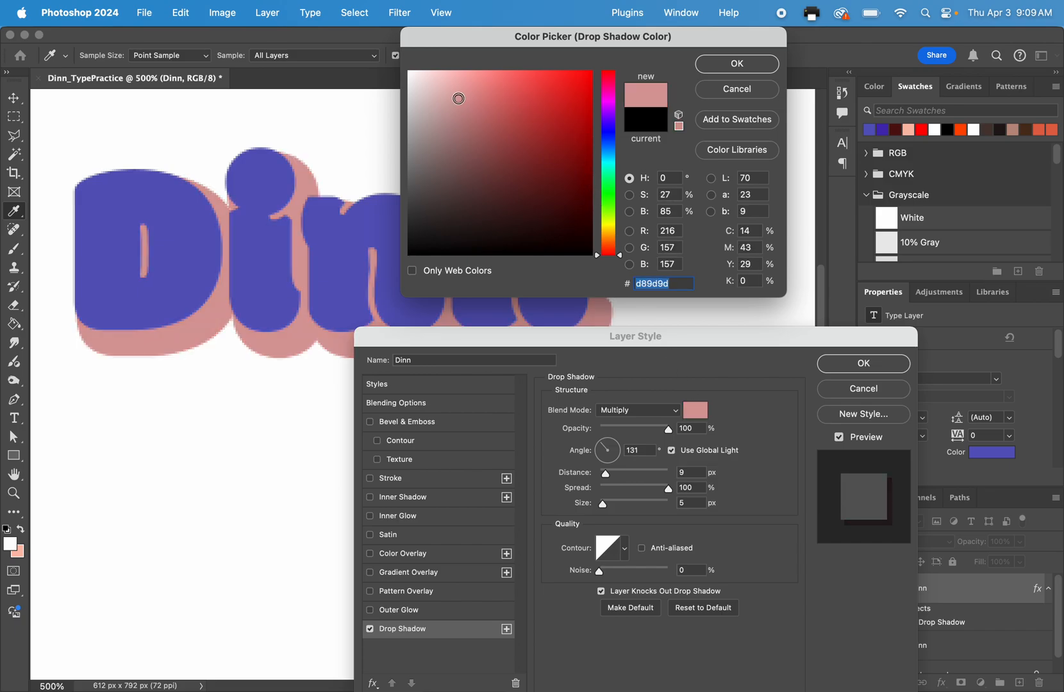
mouse_move(458, 98)
left_mouse_down()
mouse_move(453, 79)
mouse_move(532, 87)
mouse_move(563, 174)
left_mouse_up()
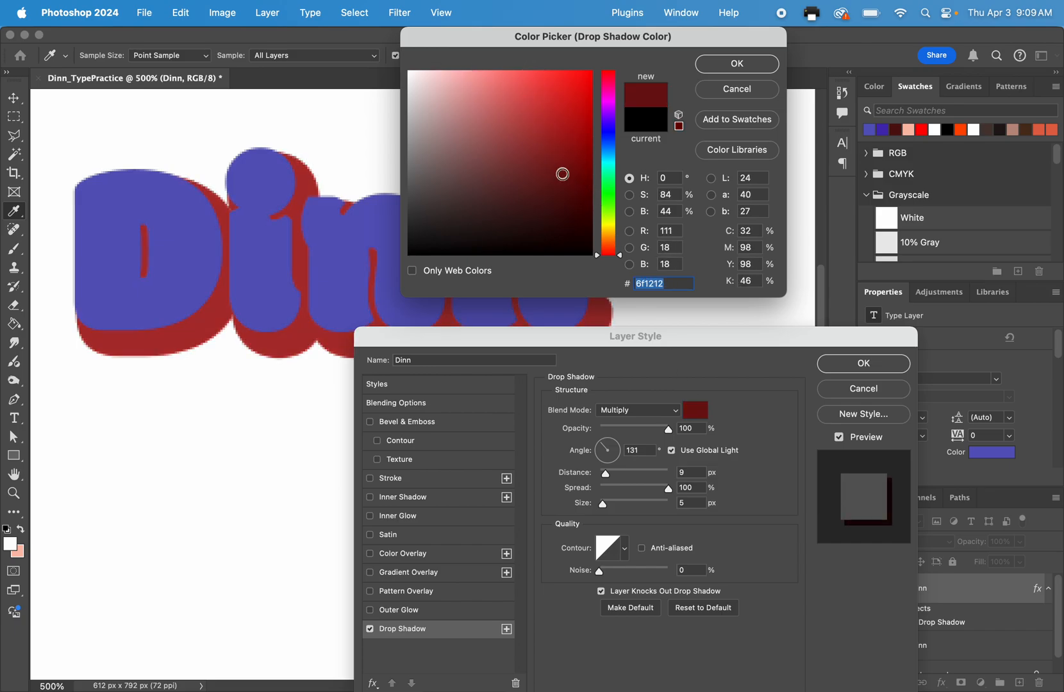
left_click(522, 134)
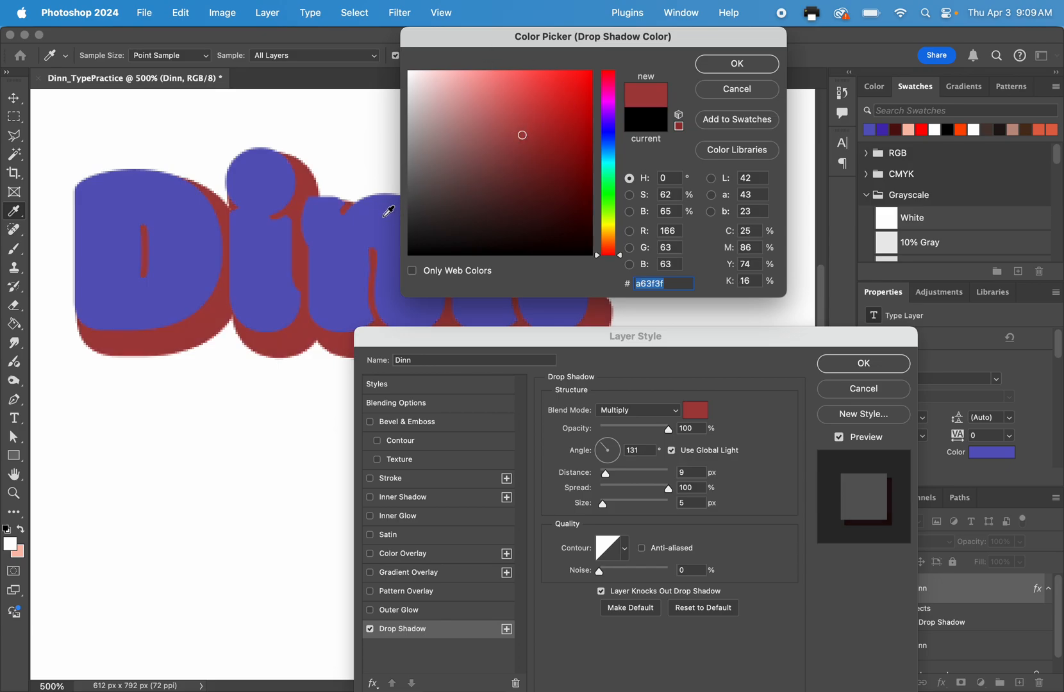
Sample the text's purple for the shadow color and try the darker shade 191753.
left_click(280, 126)
left_click(276, 160)
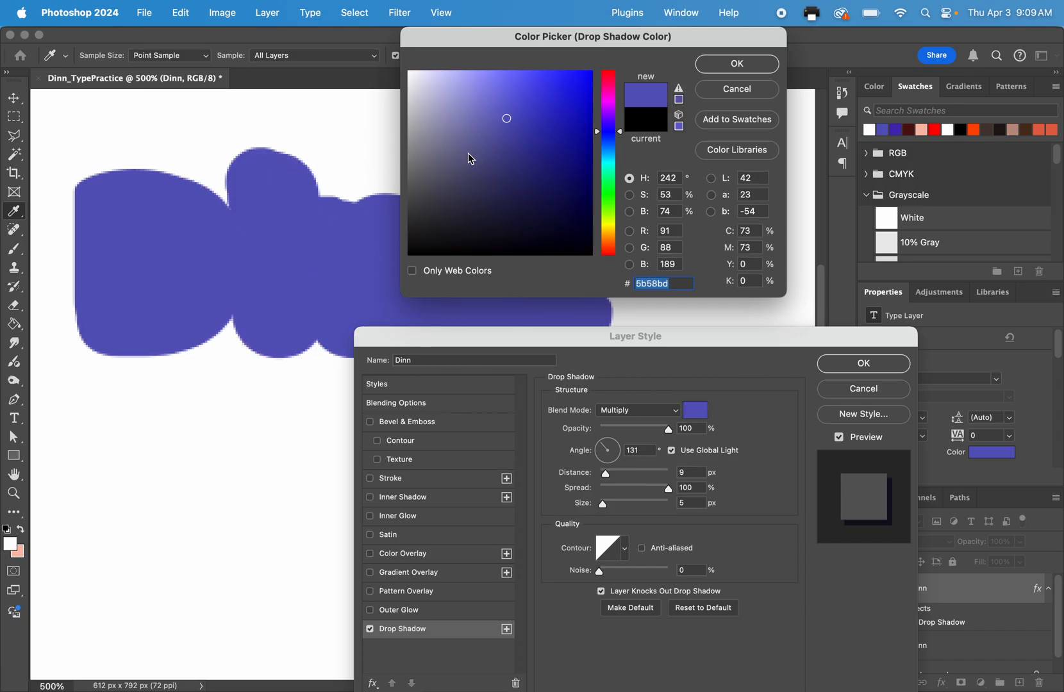
left_click(511, 149)
left_click(541, 195)
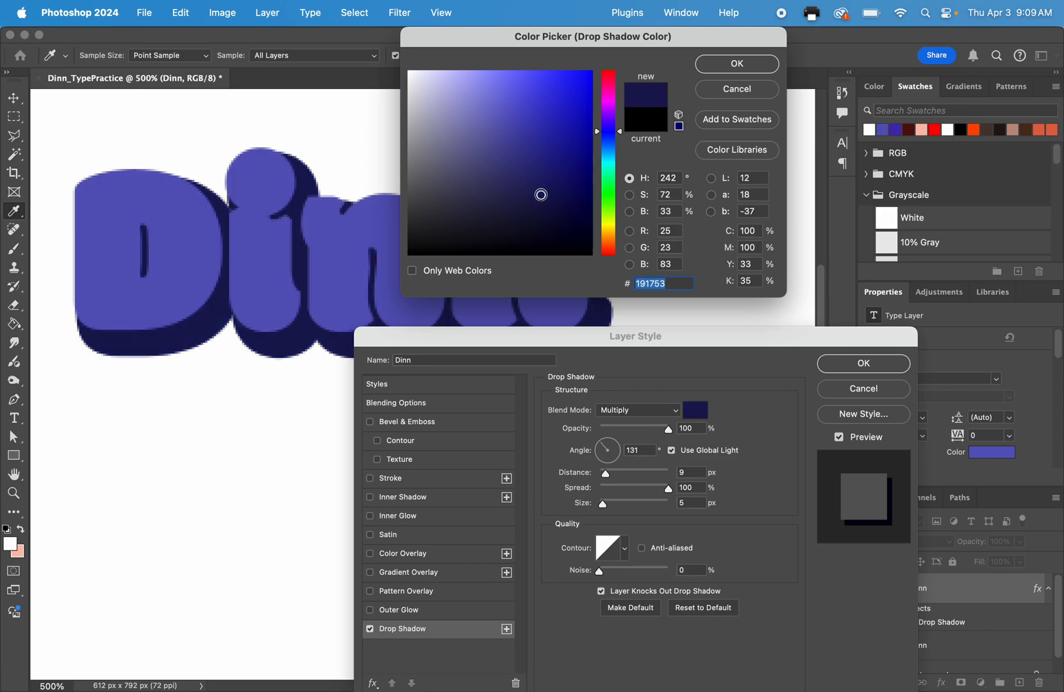
Sample the text's purple again, darken the shadow color to 0f0d40, and apply the layer style.
left_click(127, 201)
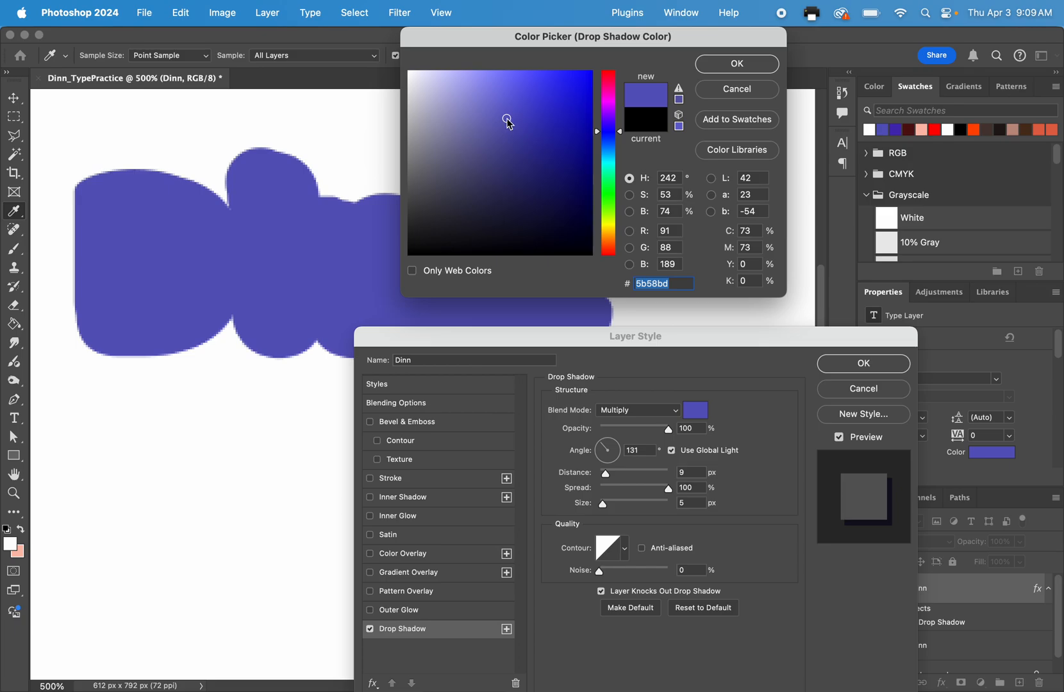
mouse_move(506, 119)
left_mouse_down()
mouse_move(508, 204)
mouse_move(555, 209)
left_mouse_up()
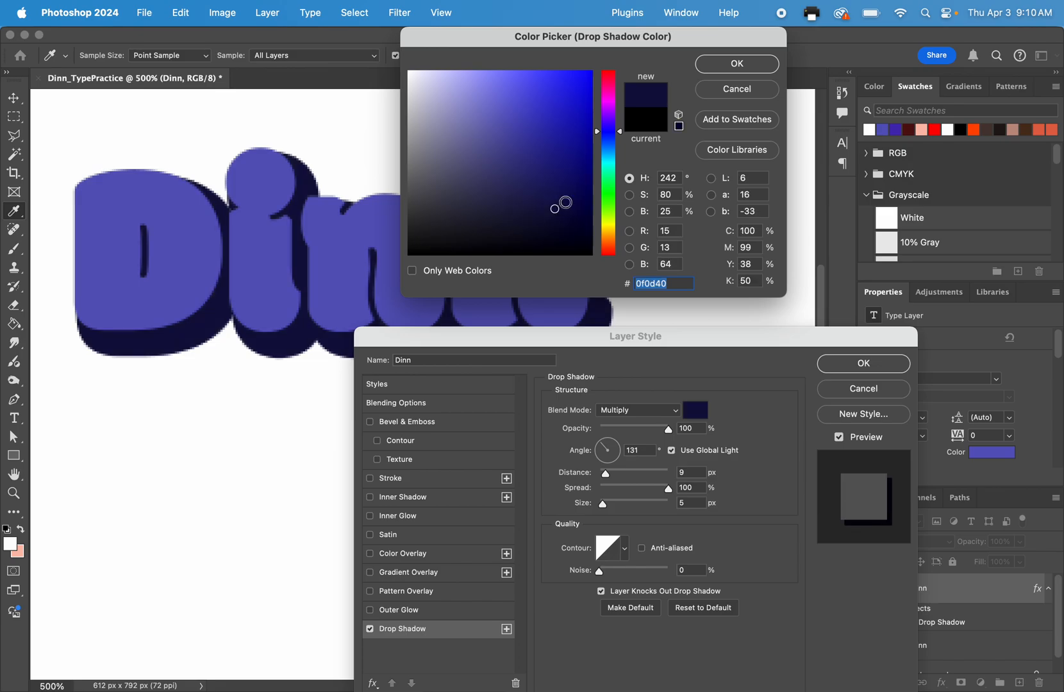
left_click(723, 73)
left_click(863, 364)
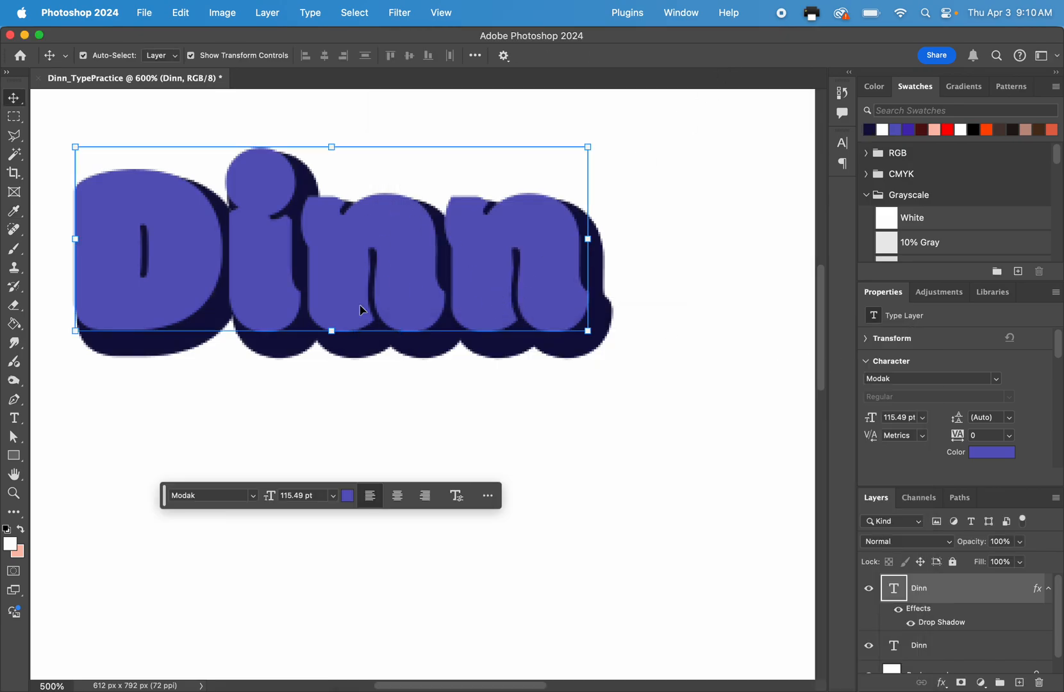
Scale the drop-shadow surname up to about 146 pt and align it directly beneath the plain surname, then deselect it.
scroll(362, 310, "up", 3)
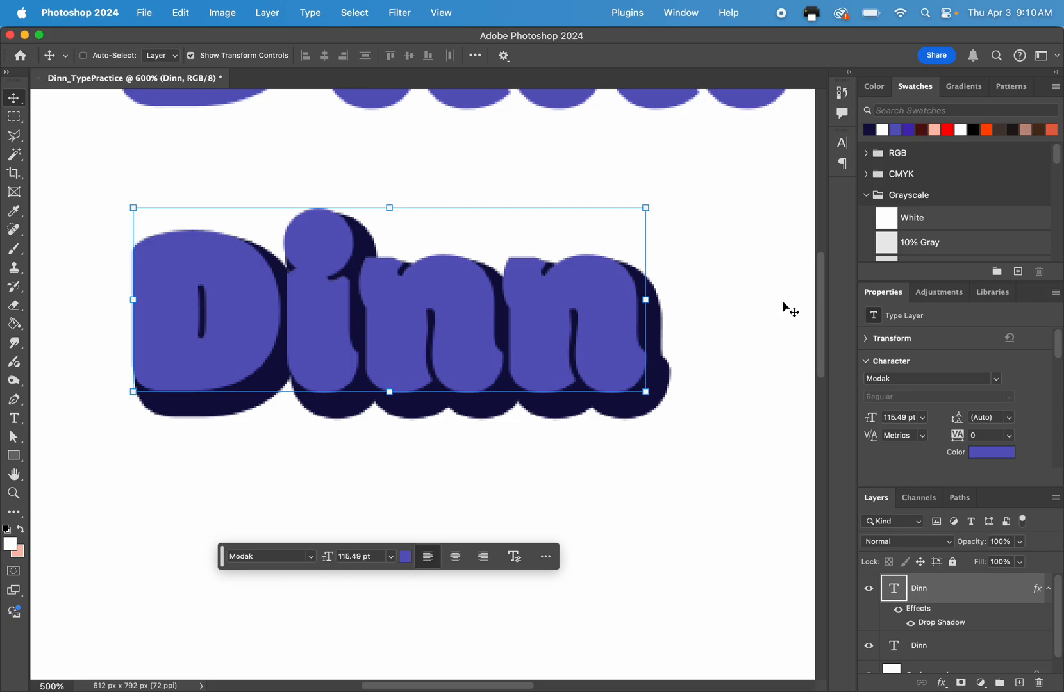
key("super+minus")
key("super+minus")
key("super+minus")
key("super+minus")
left_click(292, 361)
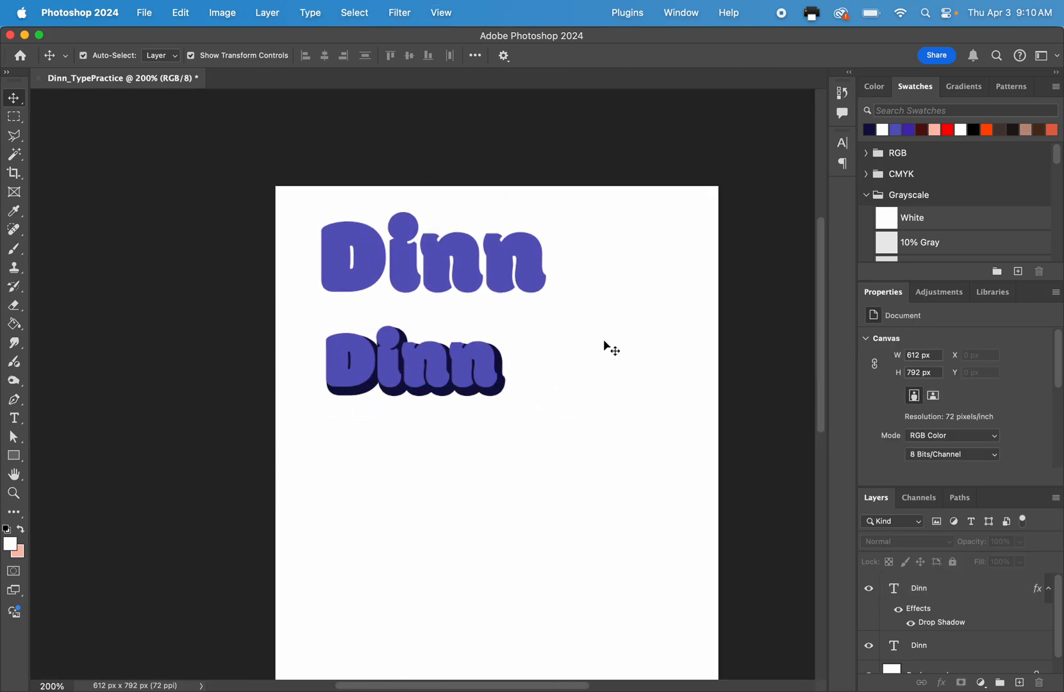
left_click(493, 385)
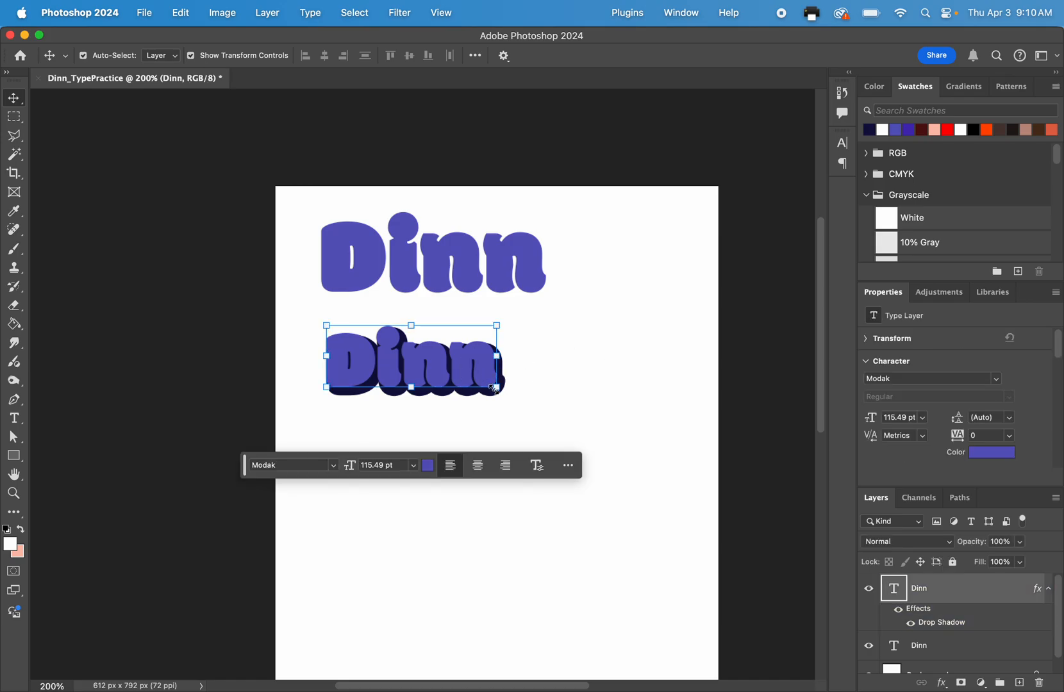
left_click(495, 389)
left_click_drag(496, 389, 536, 441)
left_click(743, 56)
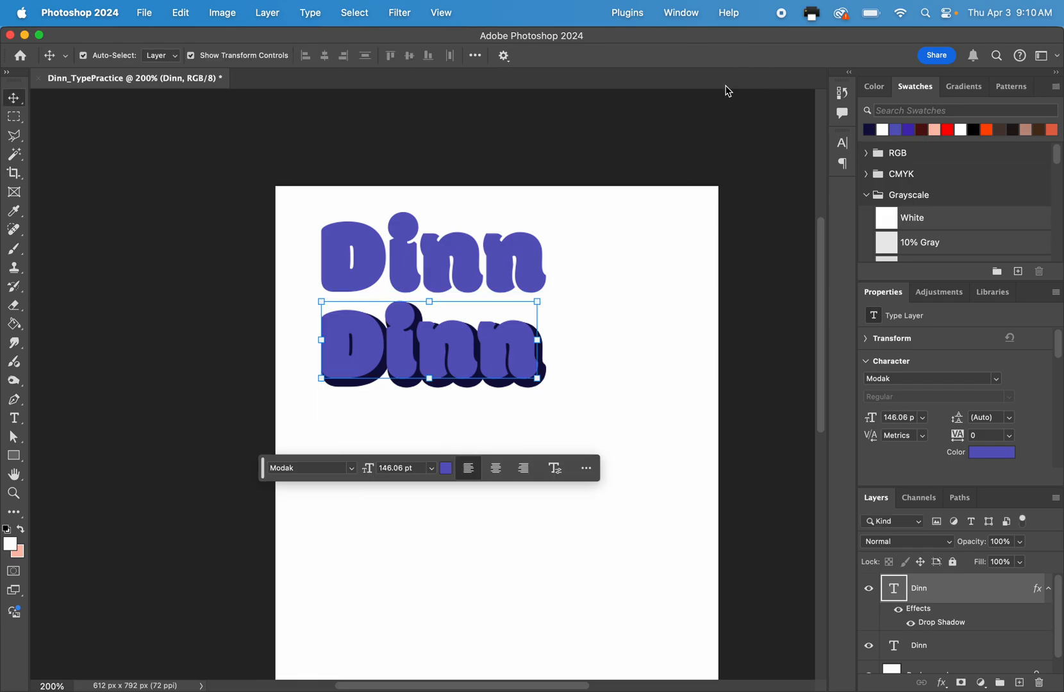
left_click(738, 341)
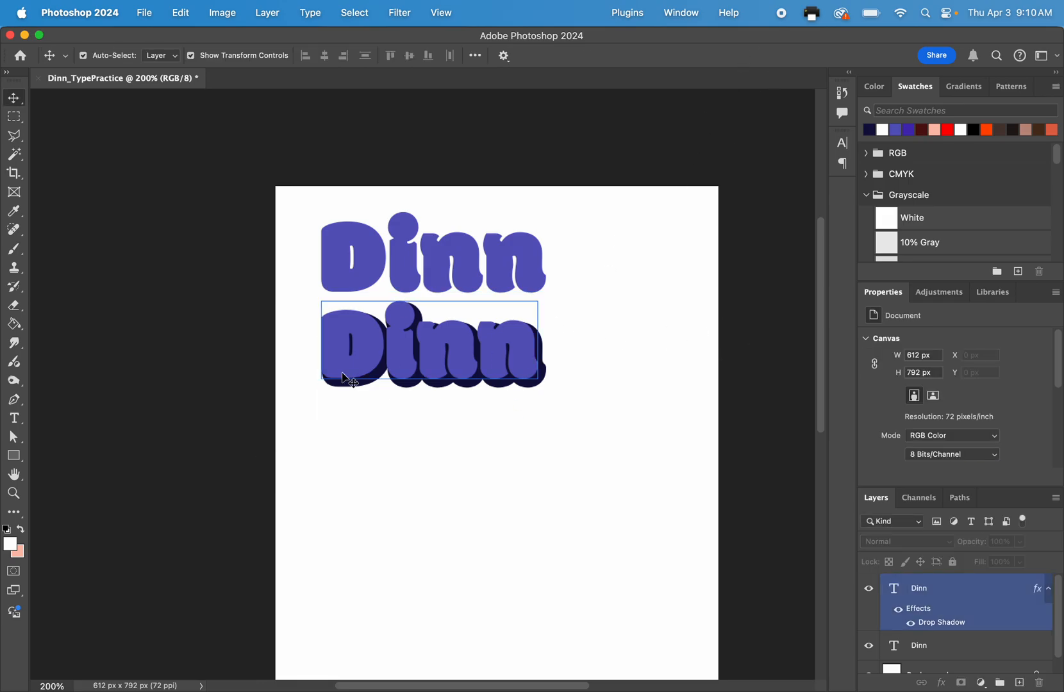
Add a third surname text in purple Modak at 115.49 pt below the drop-shadow version.
left_click(14, 418)
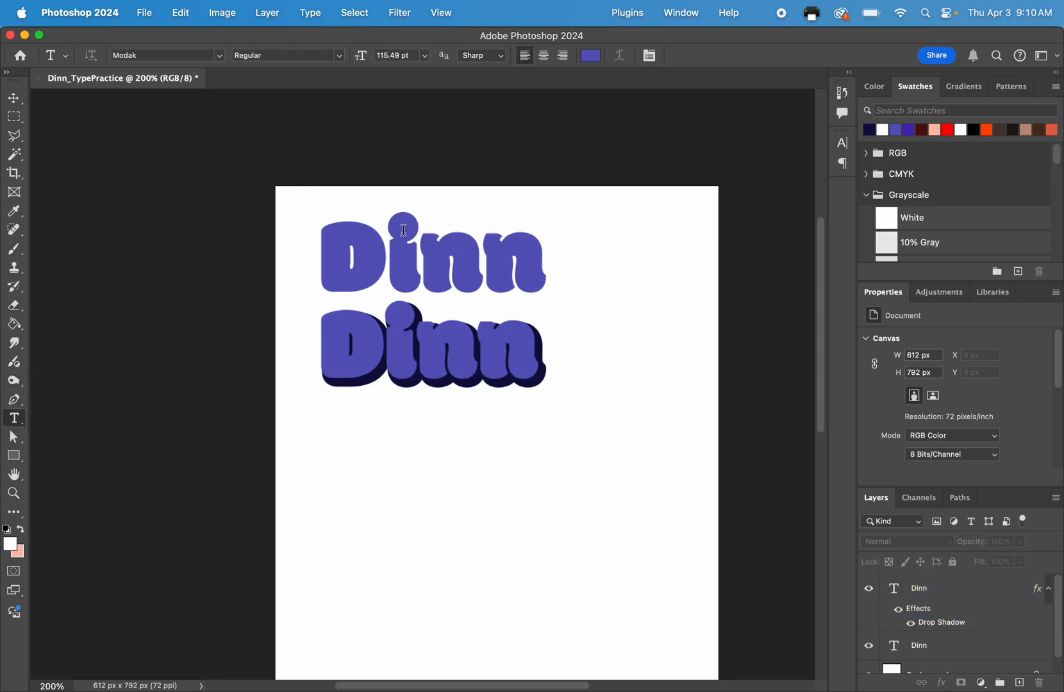
scroll(403, 230, "down", 5)
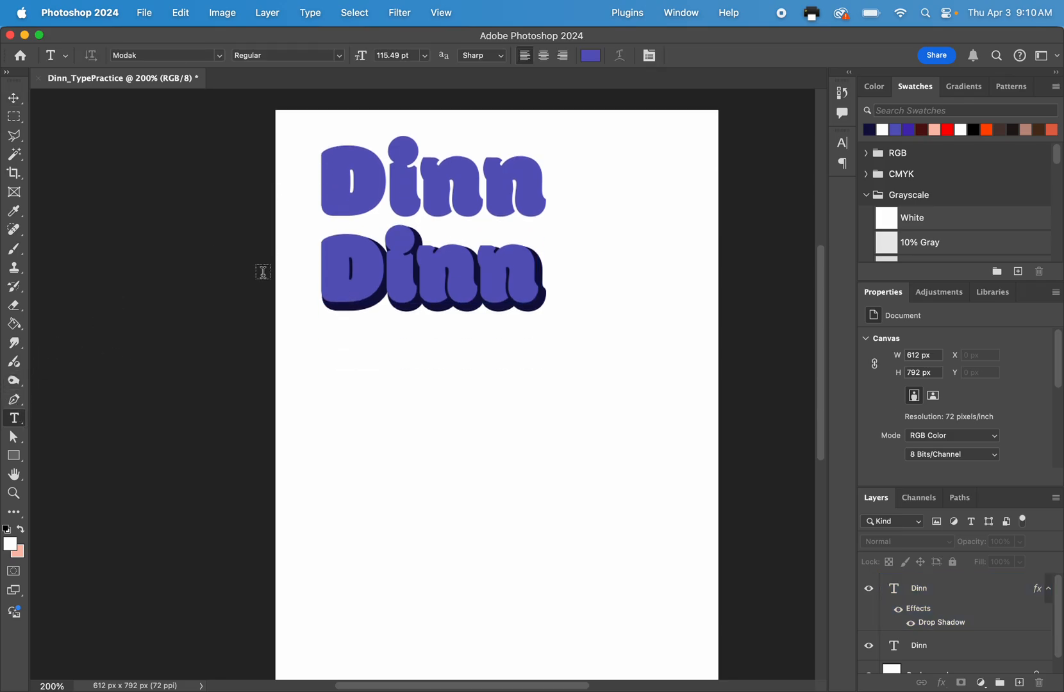
left_click(347, 455)
type("Dinn")
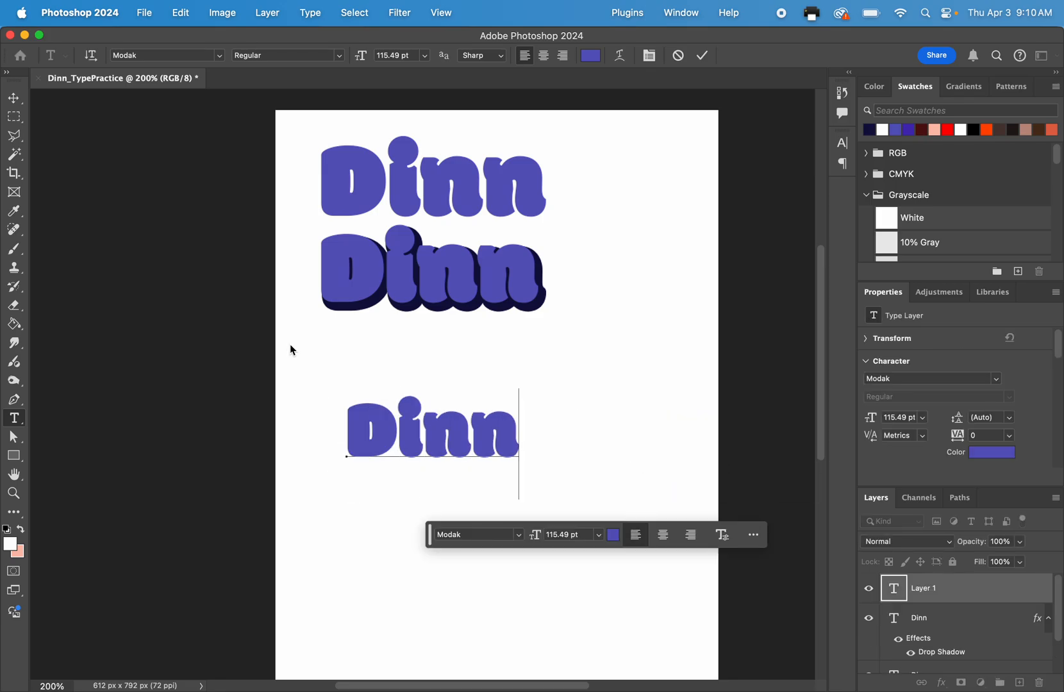
left_click(704, 55)
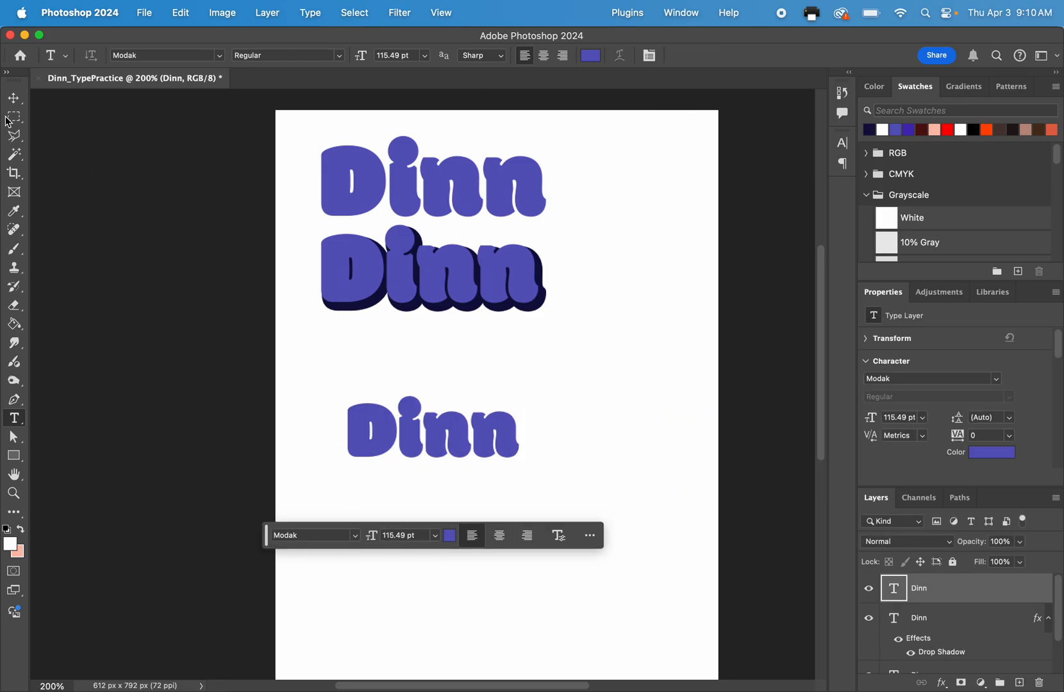
Move the third surname directly under the drop-shadow version and scale it to about 151 pt to match the width above.
left_click(14, 99)
left_click_drag(356, 410, 331, 332)
left_click_drag(494, 364, 520, 397)
left_click(443, 363)
left_click_drag(404, 367, 401, 380)
left_click_drag(520, 442, 547, 458)
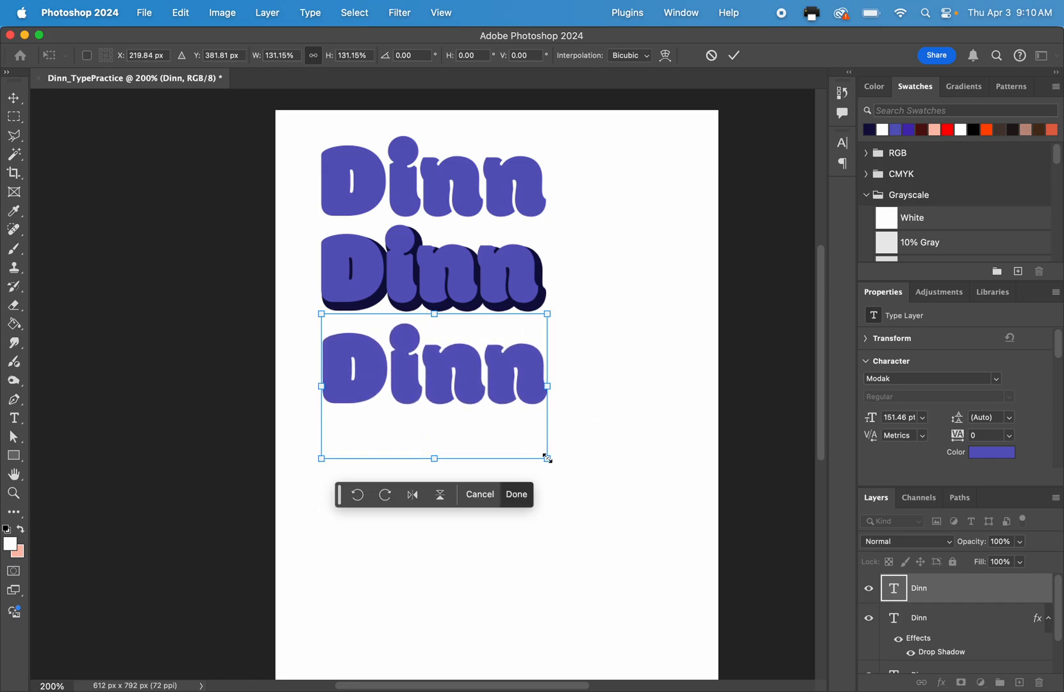
left_click(734, 55)
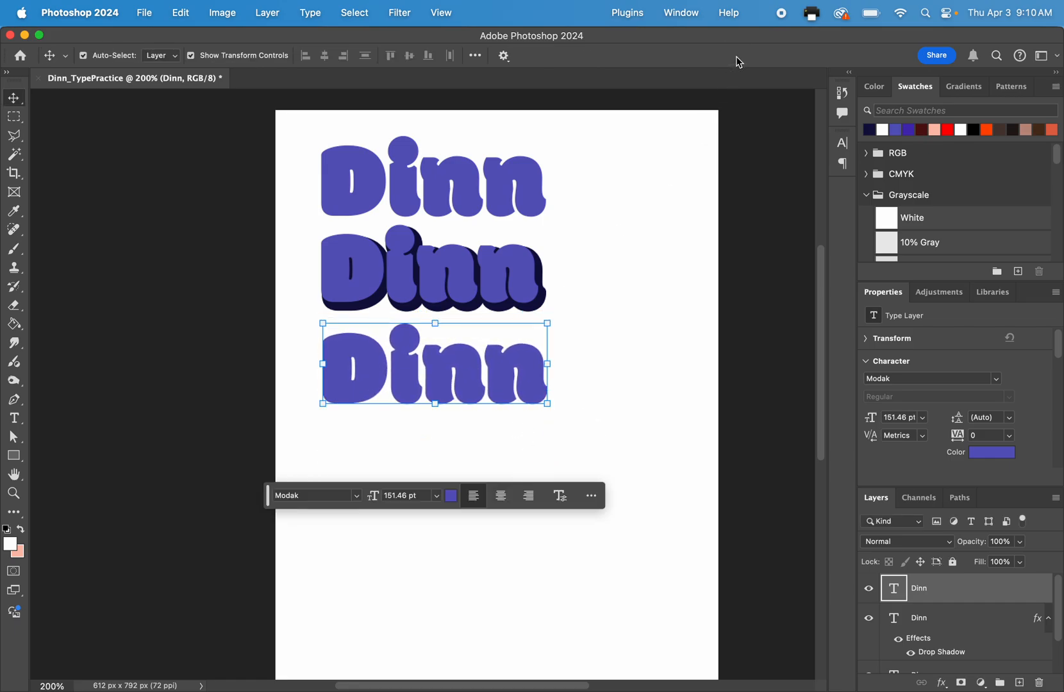
Hide and show the third surname's layer to check which text it belongs to.
left_click(436, 497)
left_click(478, 372)
left_click(869, 589)
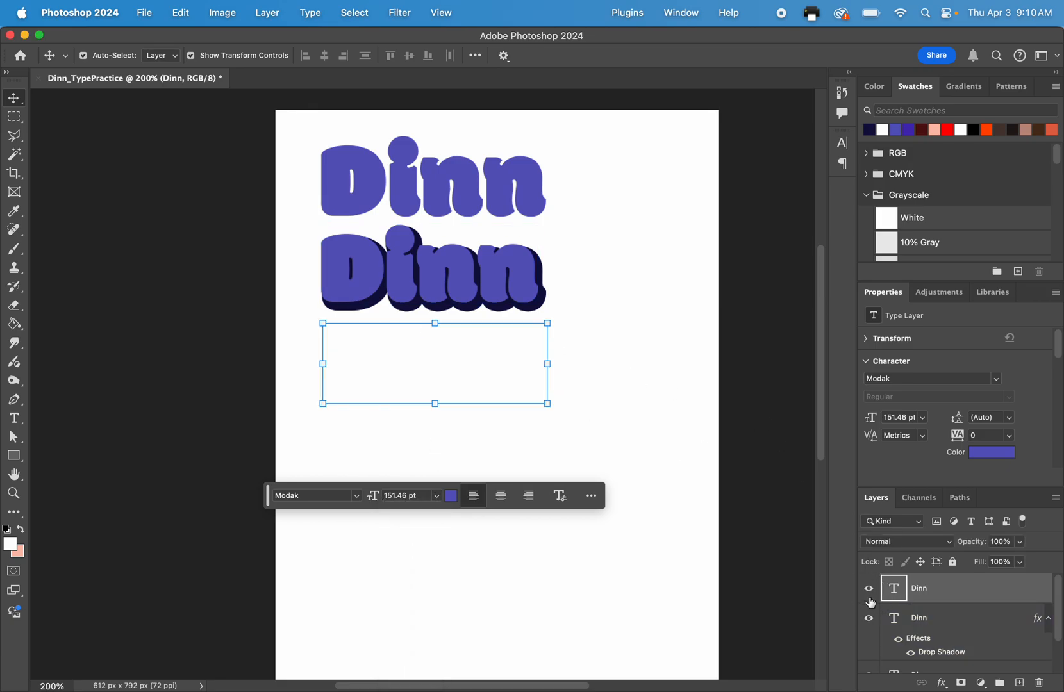
left_click(870, 589)
Enable a Gradient Overlay in the third surname's blending options and reset it to its default settings.
right_click(967, 602)
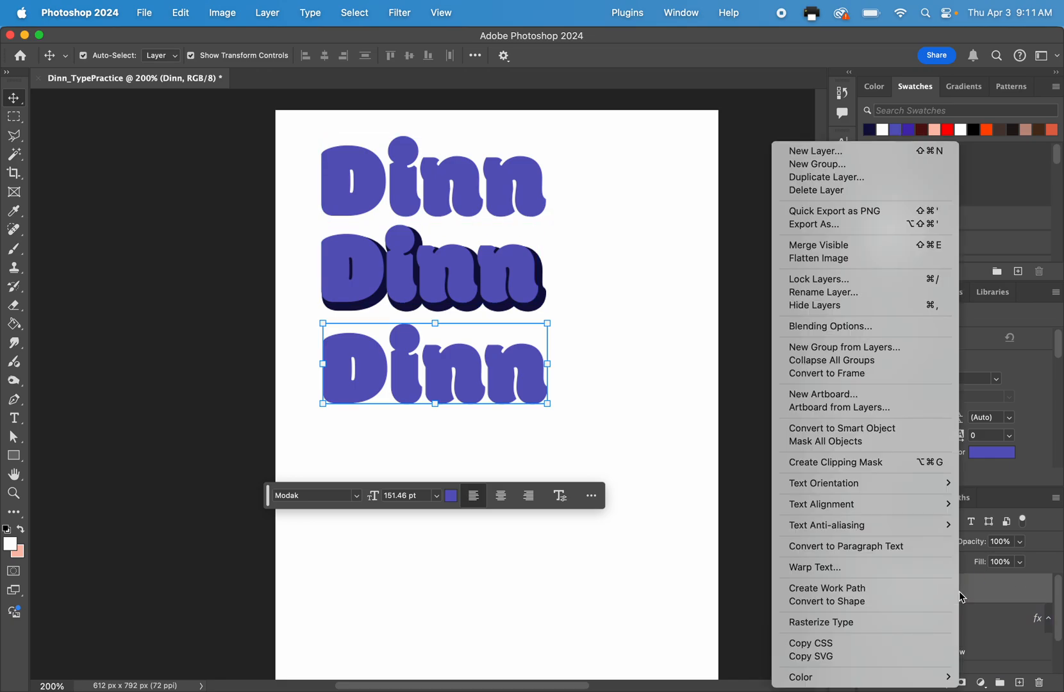
left_click(783, 327)
left_click_drag(459, 320, 676, 168)
left_click(405, 259)
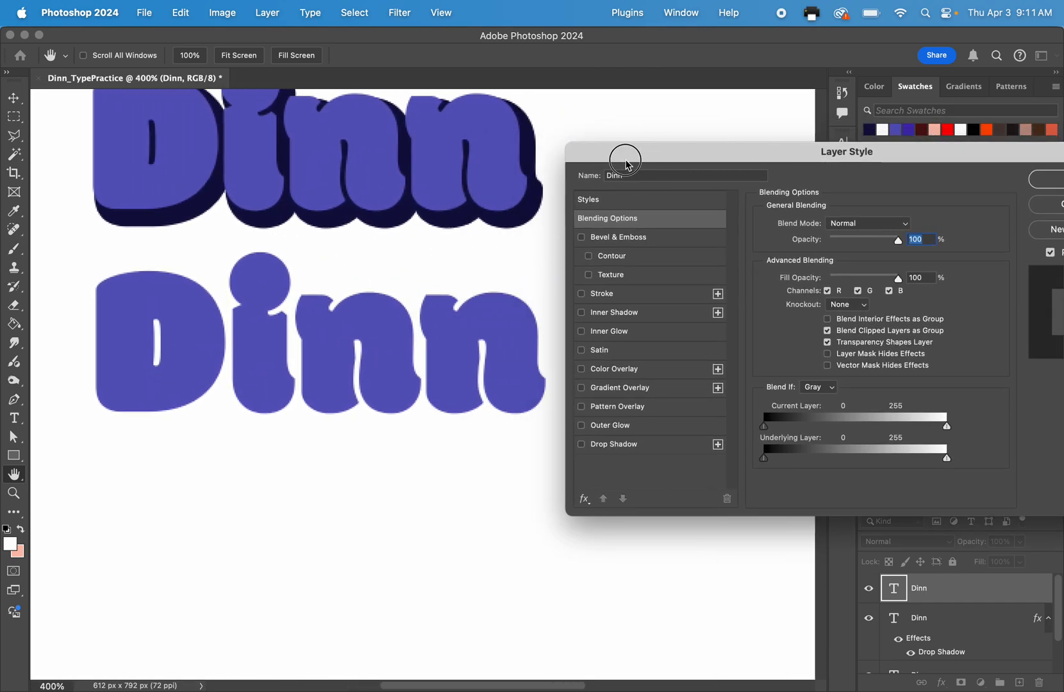
left_click_drag(623, 159, 548, 160)
left_click(546, 390)
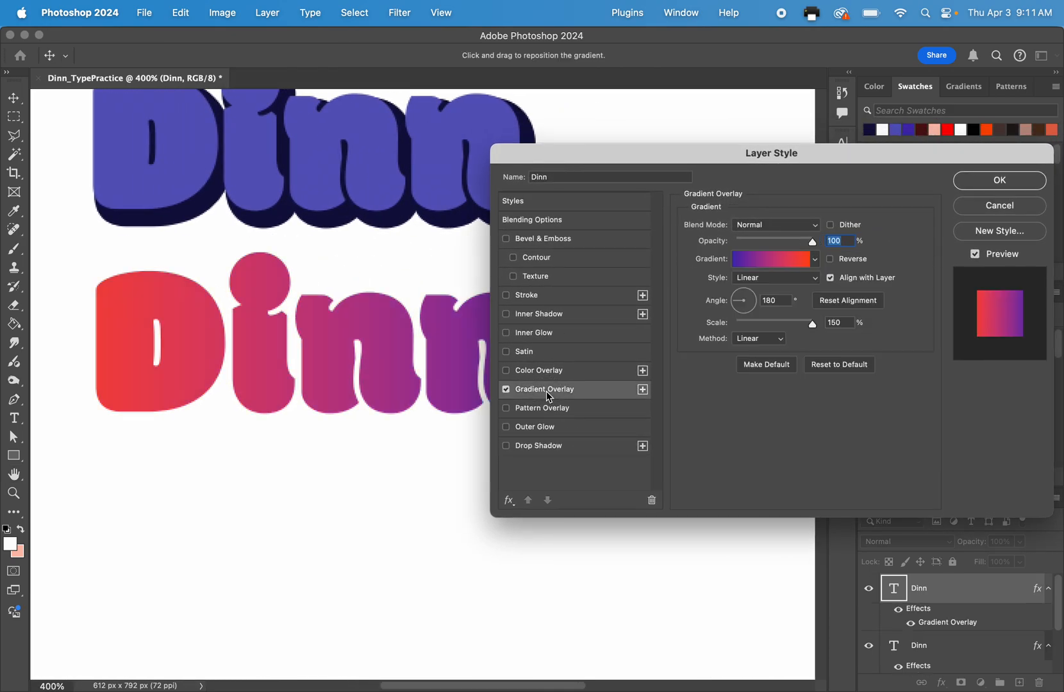
left_click(837, 365)
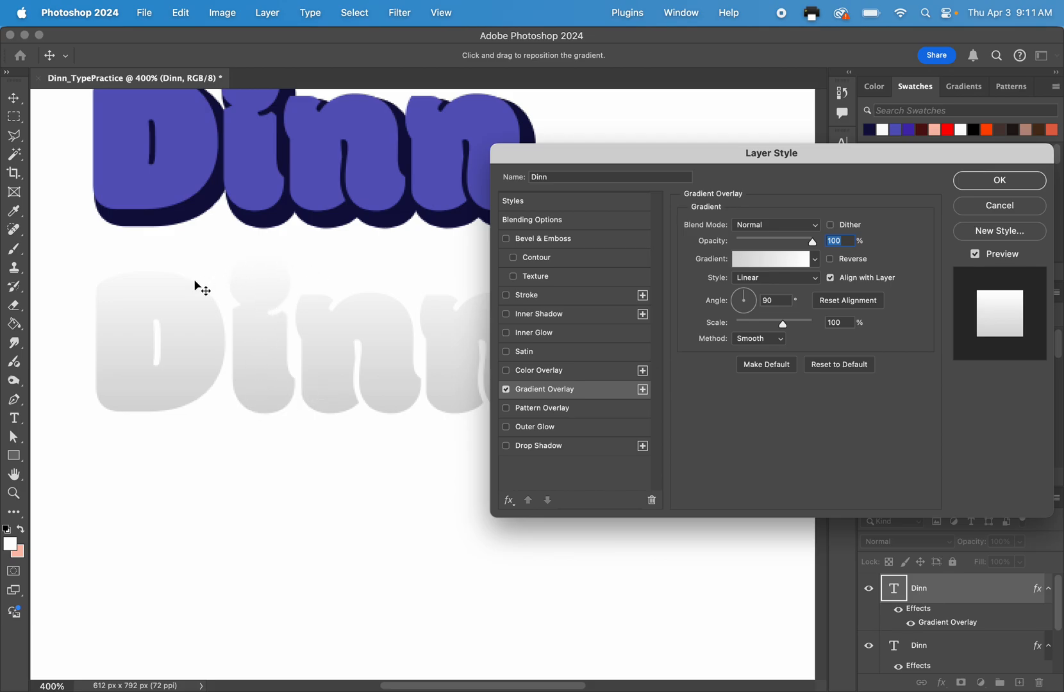
Open the gradient presets for the third surname's overlay and enlarge the preset list.
left_click(814, 259)
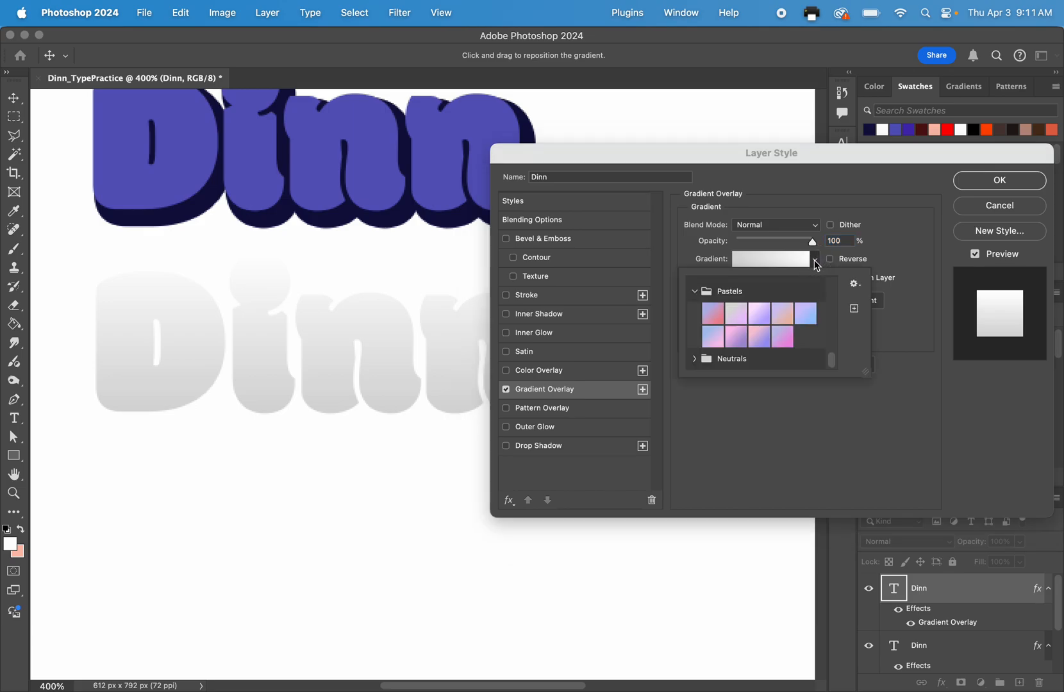
left_click(697, 294)
scroll(698, 321, "up", 3)
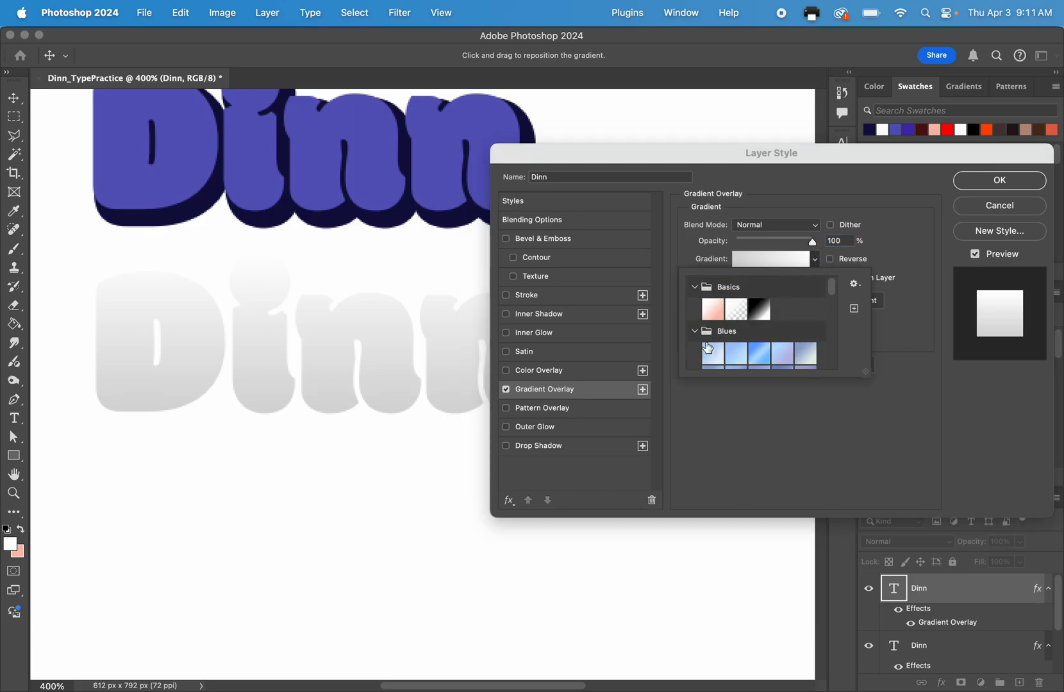
scroll(750, 352, "down", 2)
left_click(815, 259)
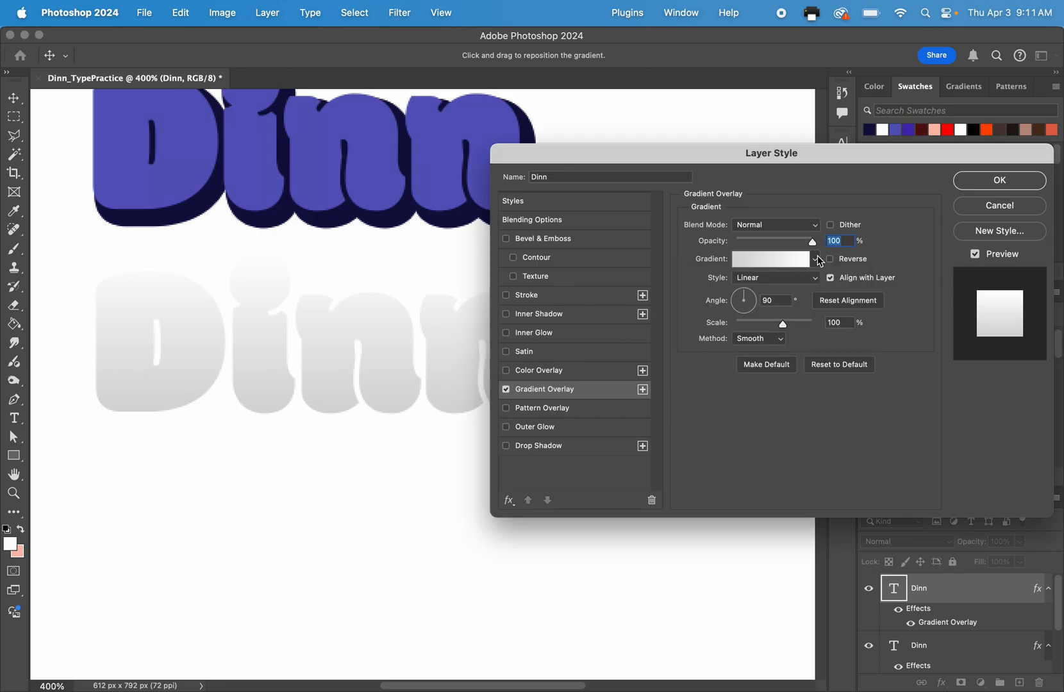
left_click(819, 261)
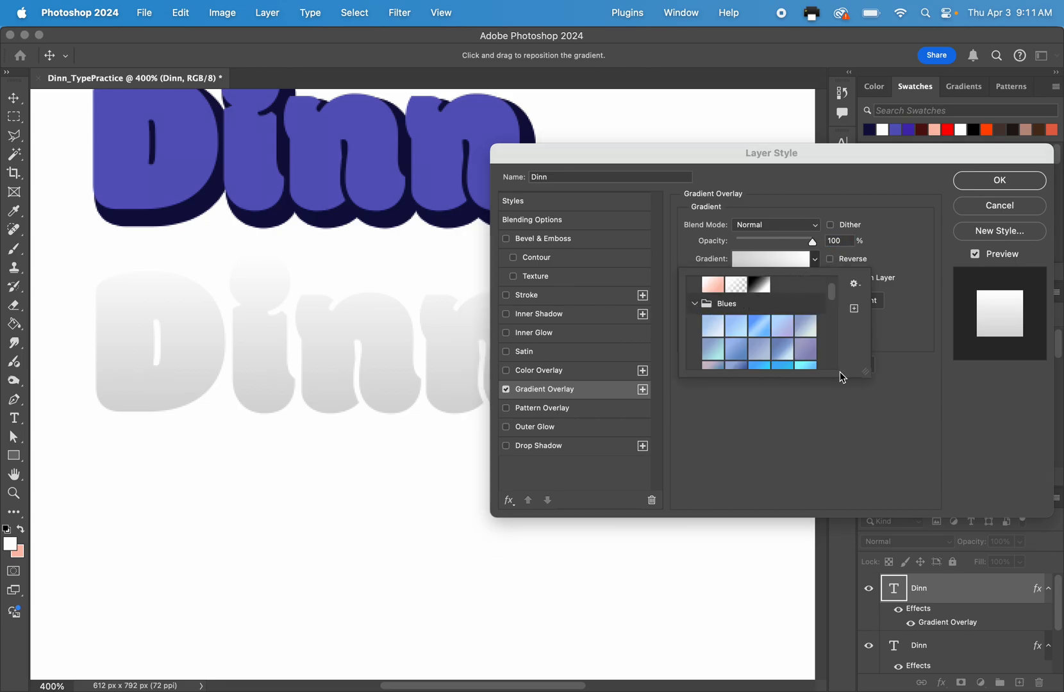
left_click_drag(866, 371, 998, 551)
Collapse the Cloud presets and apply the pink-to-lavender Pastels_09 gradient from the Pastels group to the overlay.
scroll(889, 448, "down", 3)
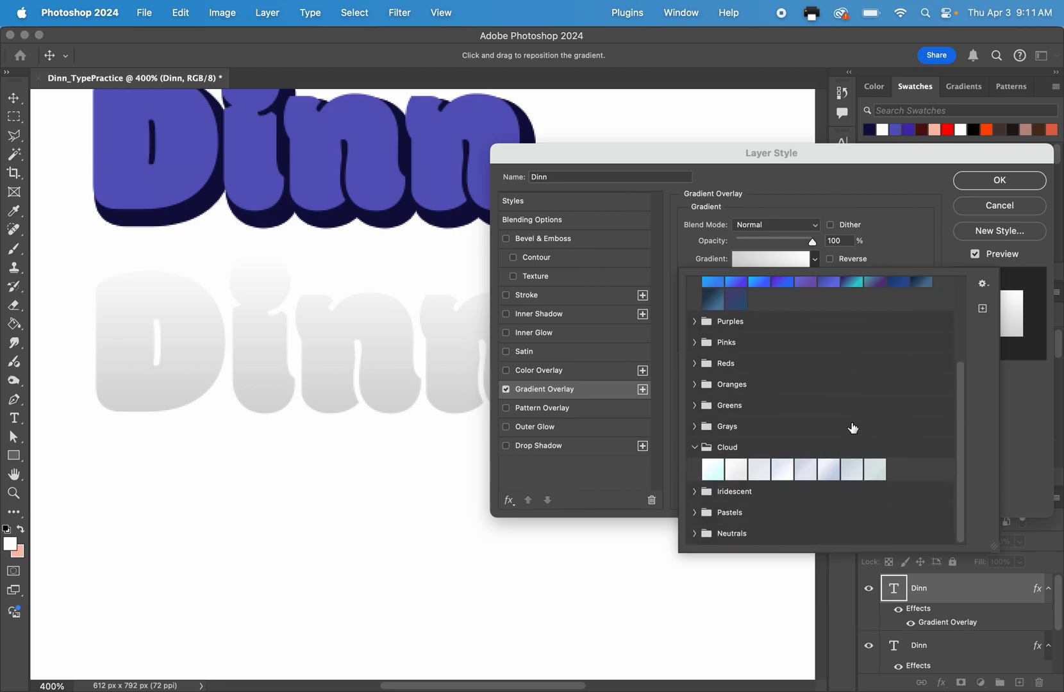
left_click(690, 448)
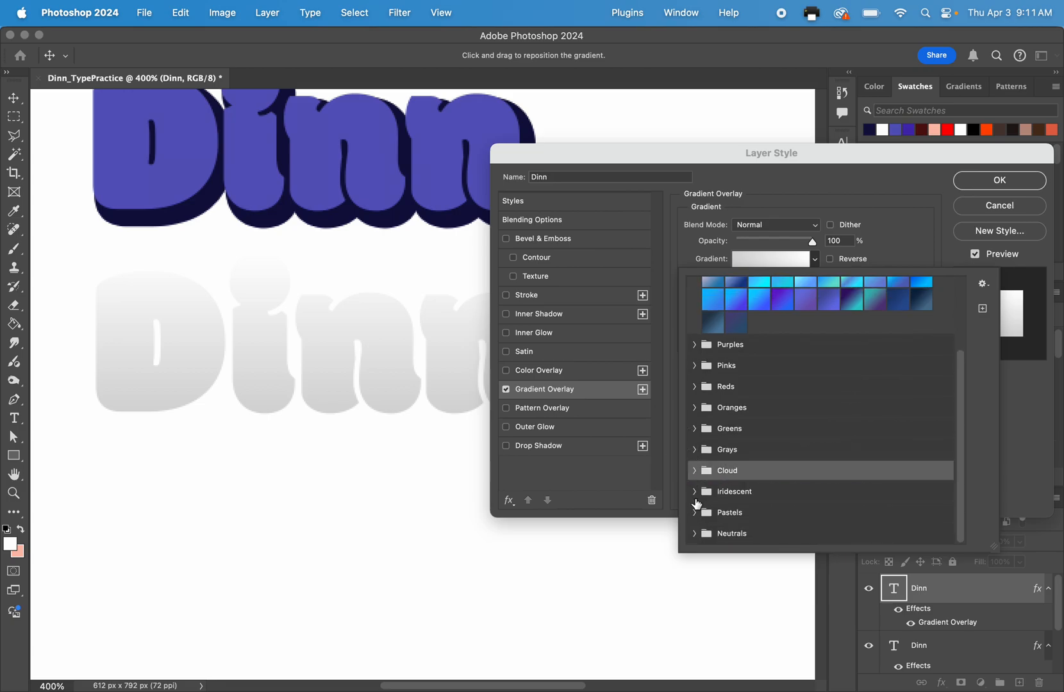
left_click(692, 512)
scroll(751, 500, "down", 1)
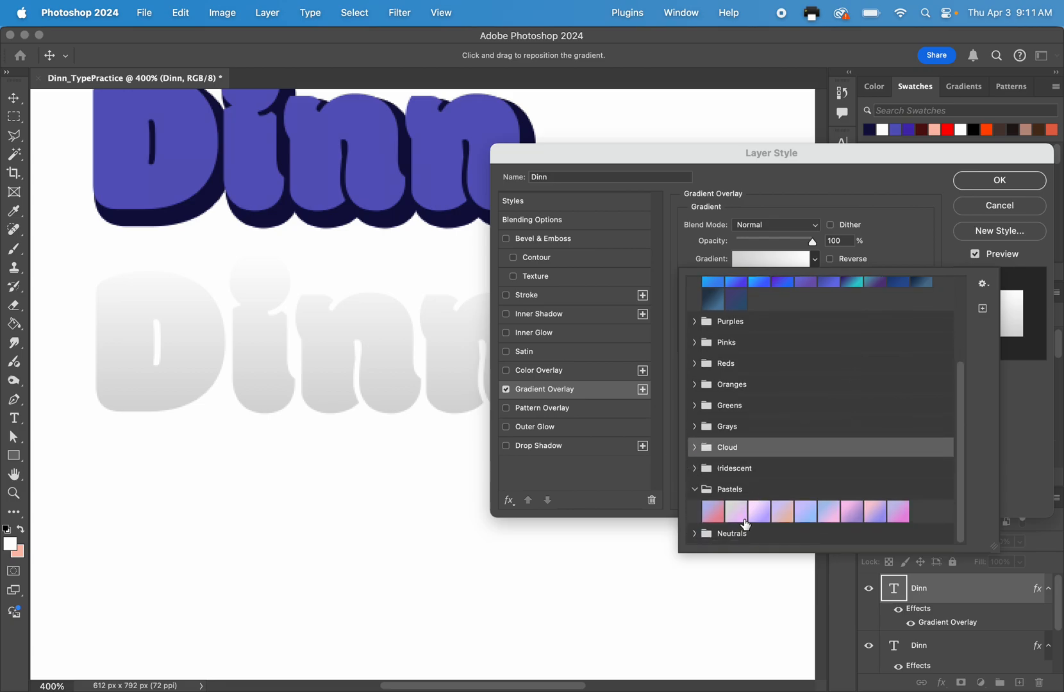
left_click(899, 516)
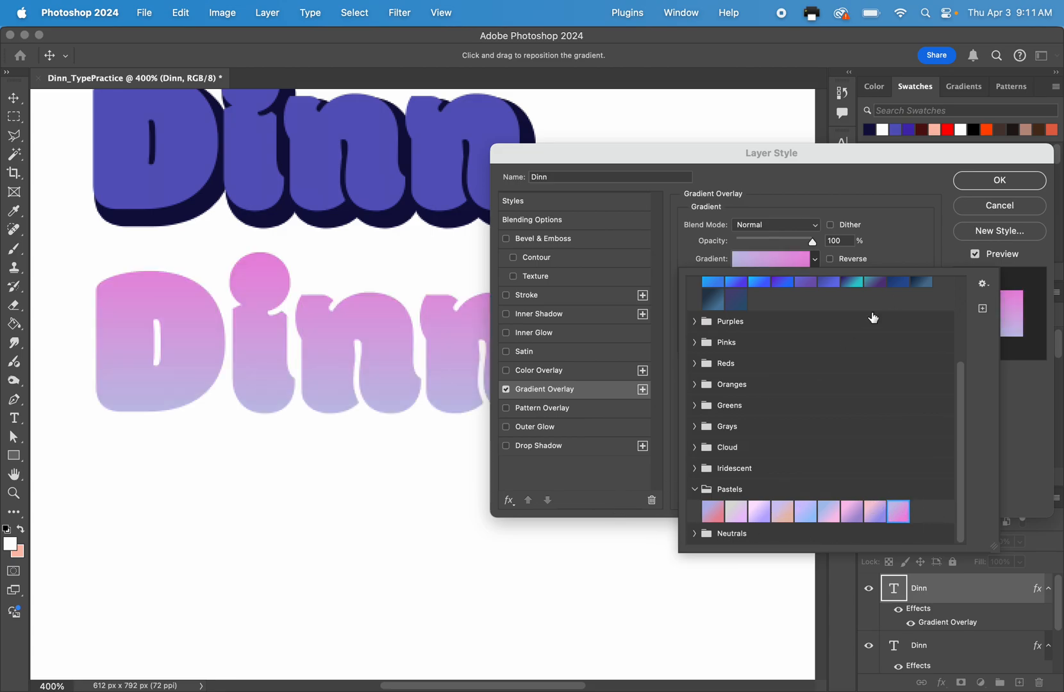
left_click(900, 256)
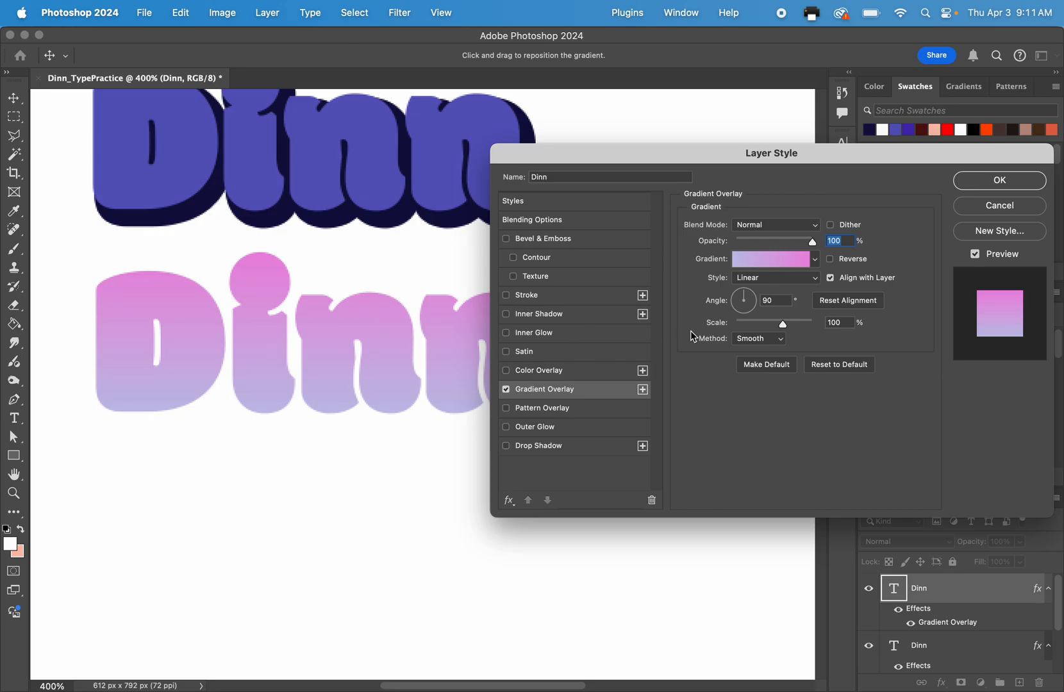
Edit the overlay's gradient and recolor its color stop at location 0 to light orange.
left_click(773, 260)
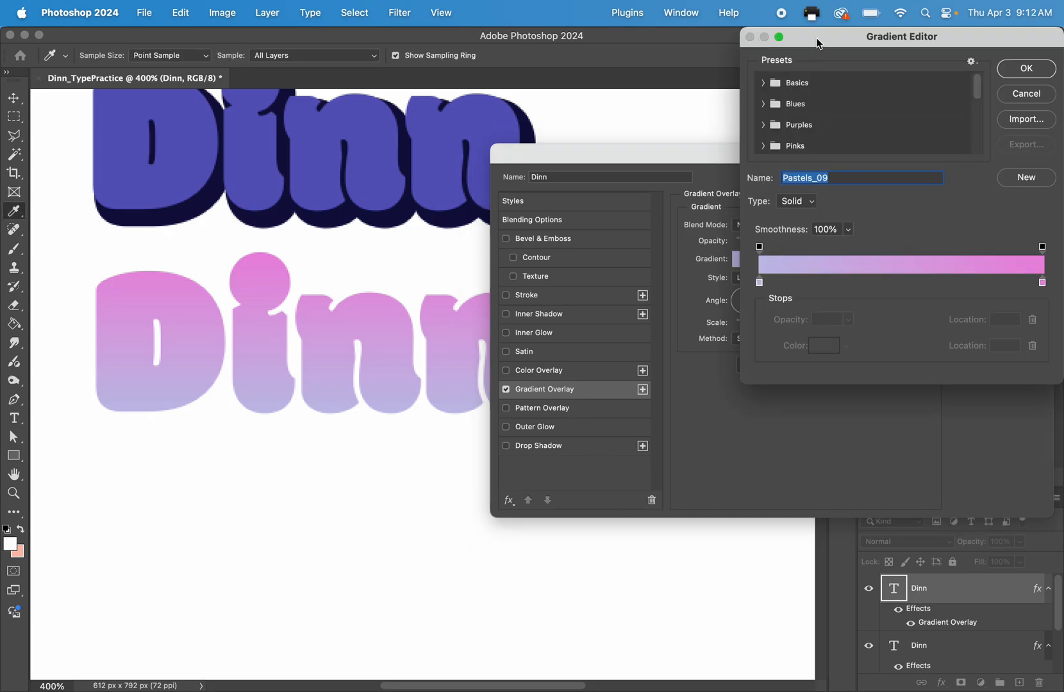
left_click_drag(819, 44, 565, 441)
left_click_drag(632, 448, 691, 160)
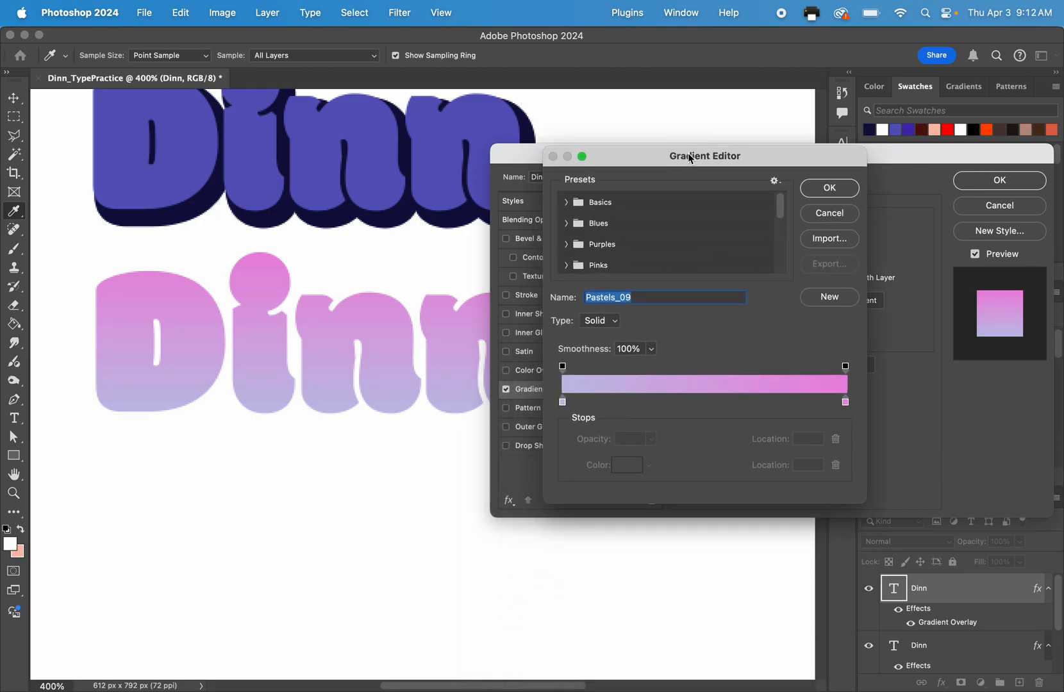
left_click(564, 406)
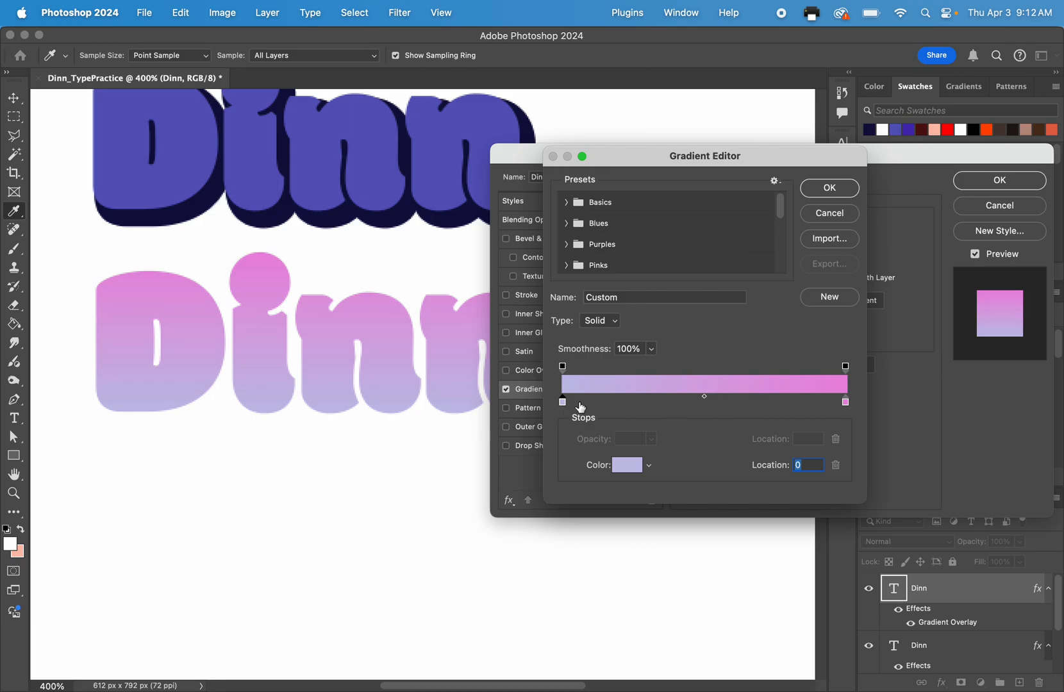
left_click(846, 403)
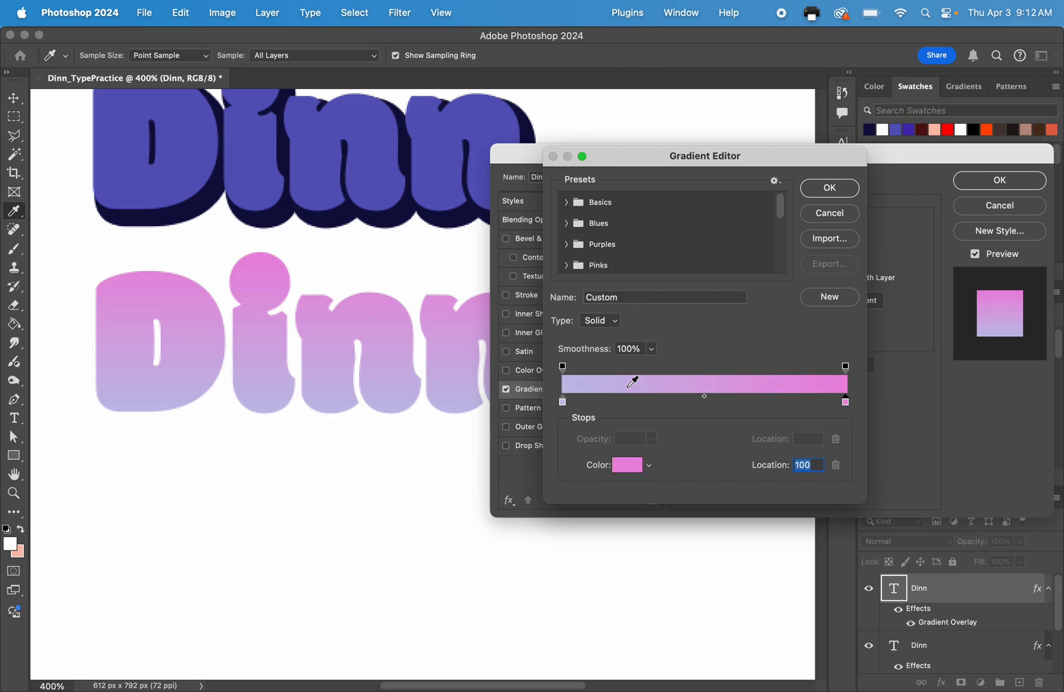
mouse_move(566, 403)
left_mouse_down()
mouse_move(602, 411)
mouse_move(563, 405)
left_mouse_up()
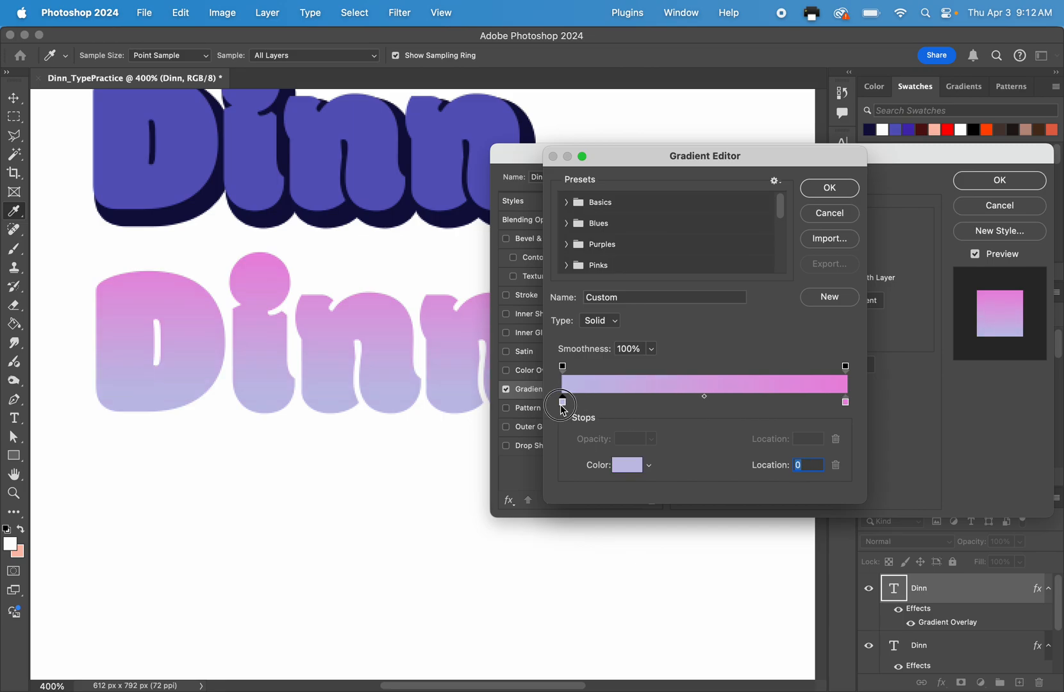
left_click(627, 465)
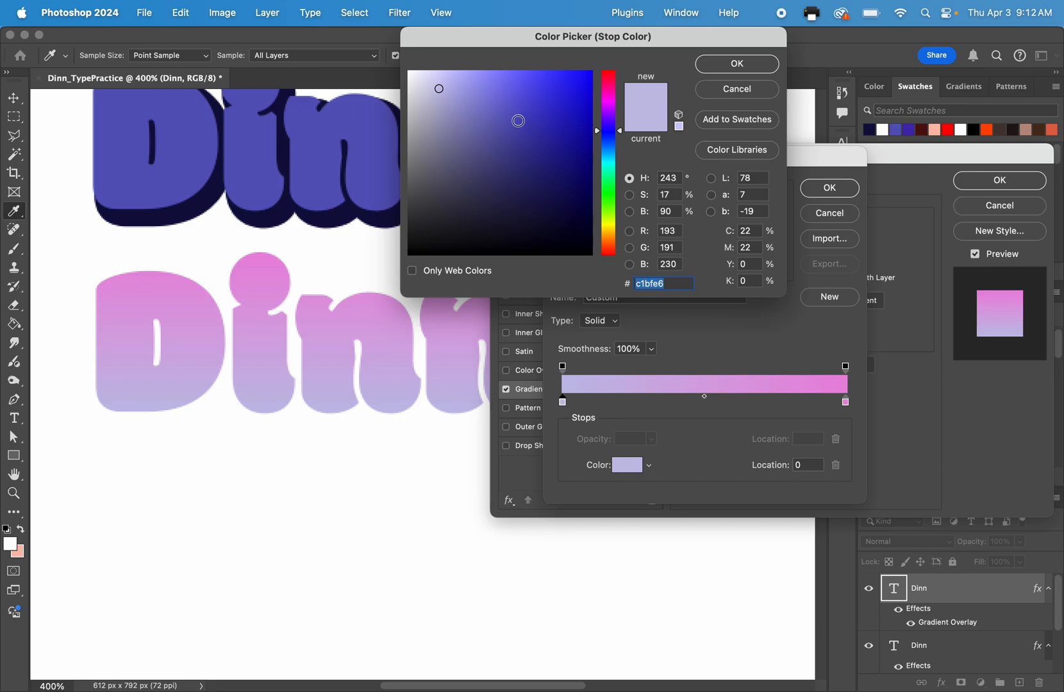
left_click(612, 184)
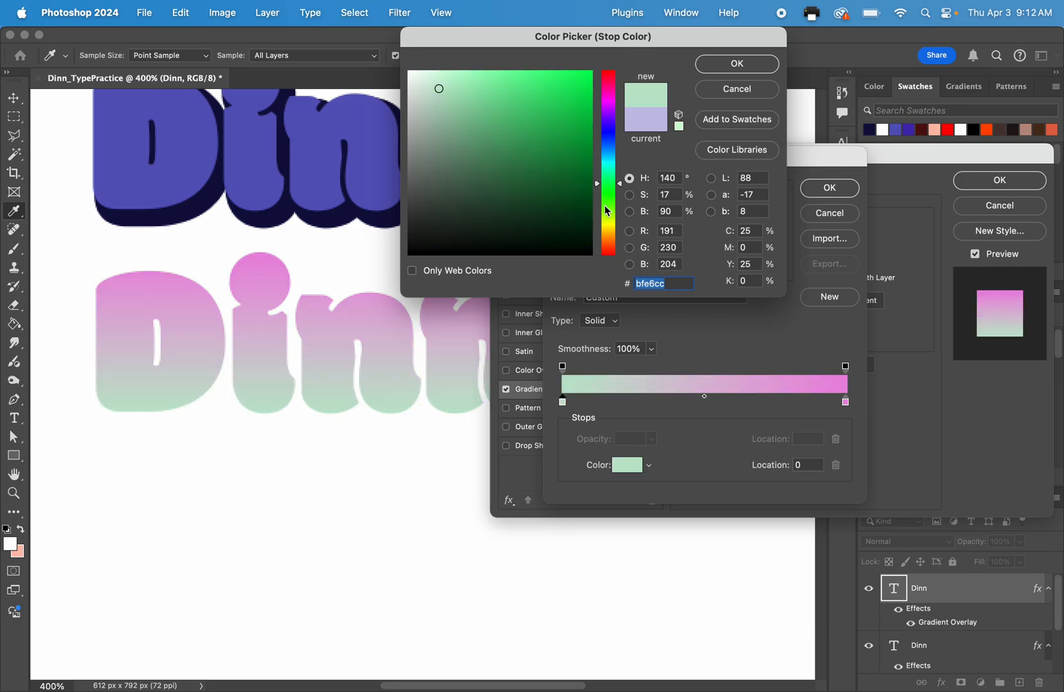
left_click_drag(607, 211, 616, 250)
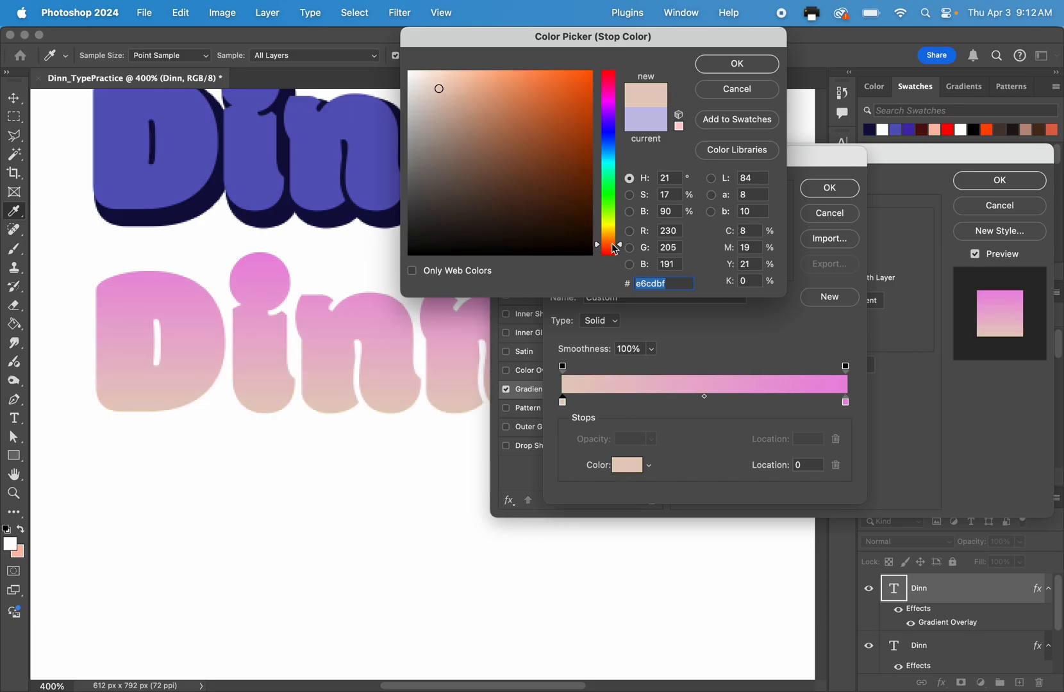
left_click(496, 84)
left_click(734, 66)
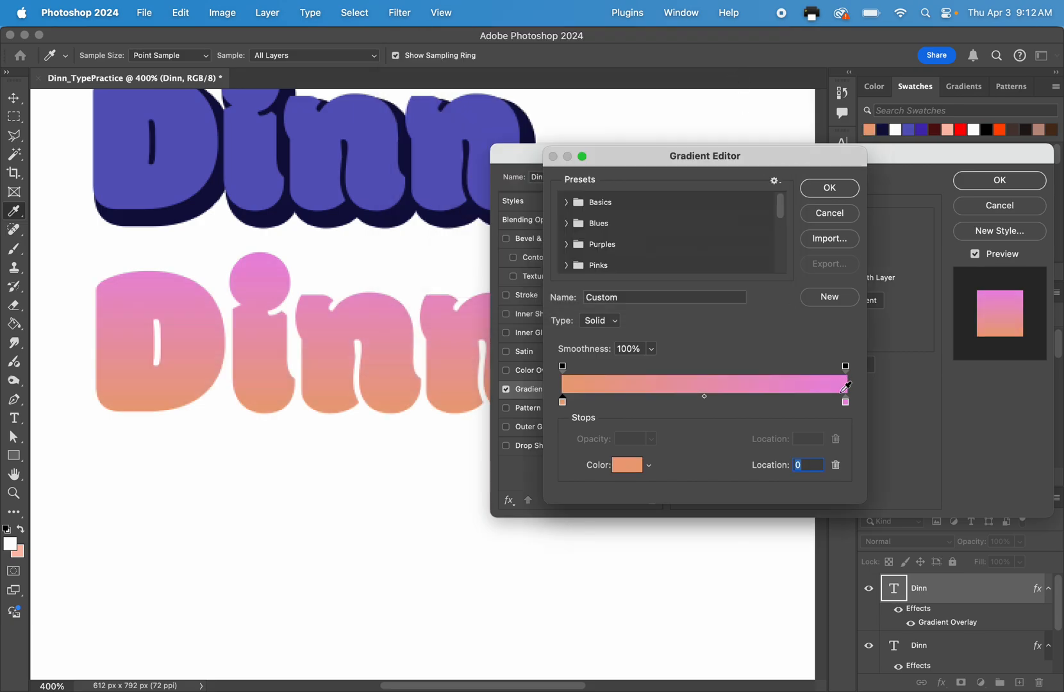
Recolor the gradient's stop at location 100 to dark magenta #8f0c7f and accept the custom gradient.
left_click(846, 402)
left_click(626, 465)
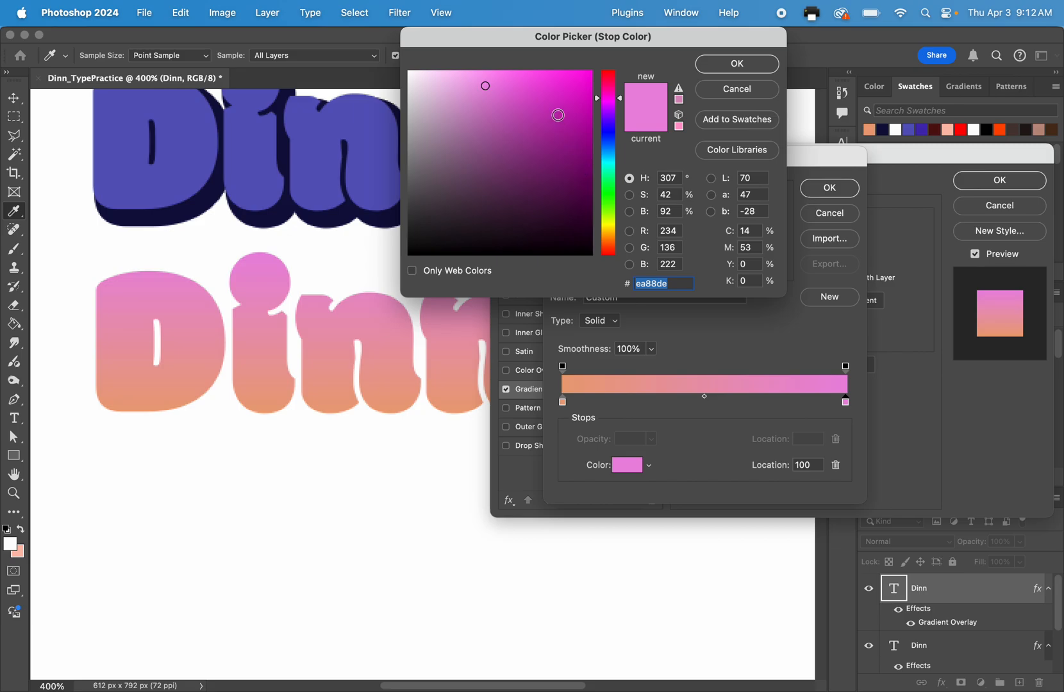
left_click_drag(557, 114, 577, 151)
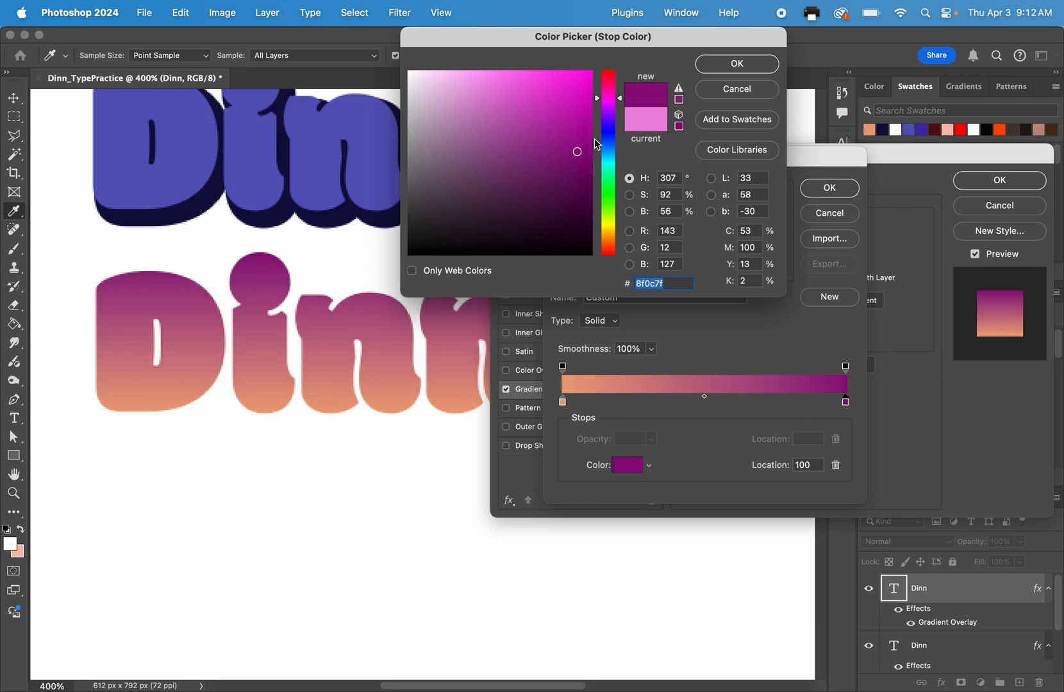
left_click(736, 64)
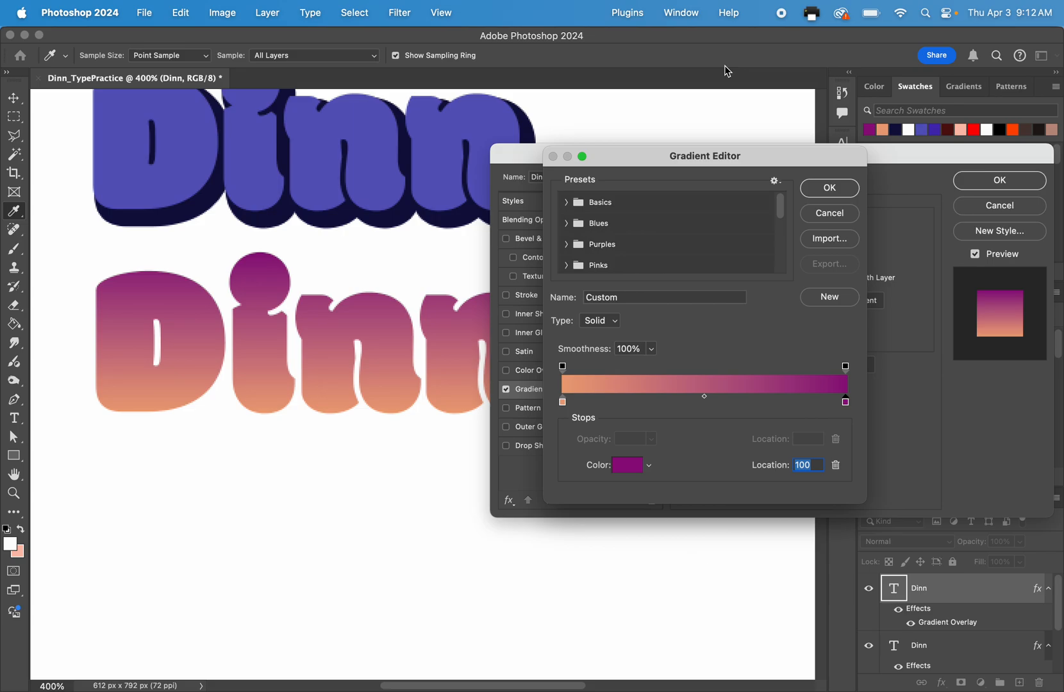
left_click(828, 188)
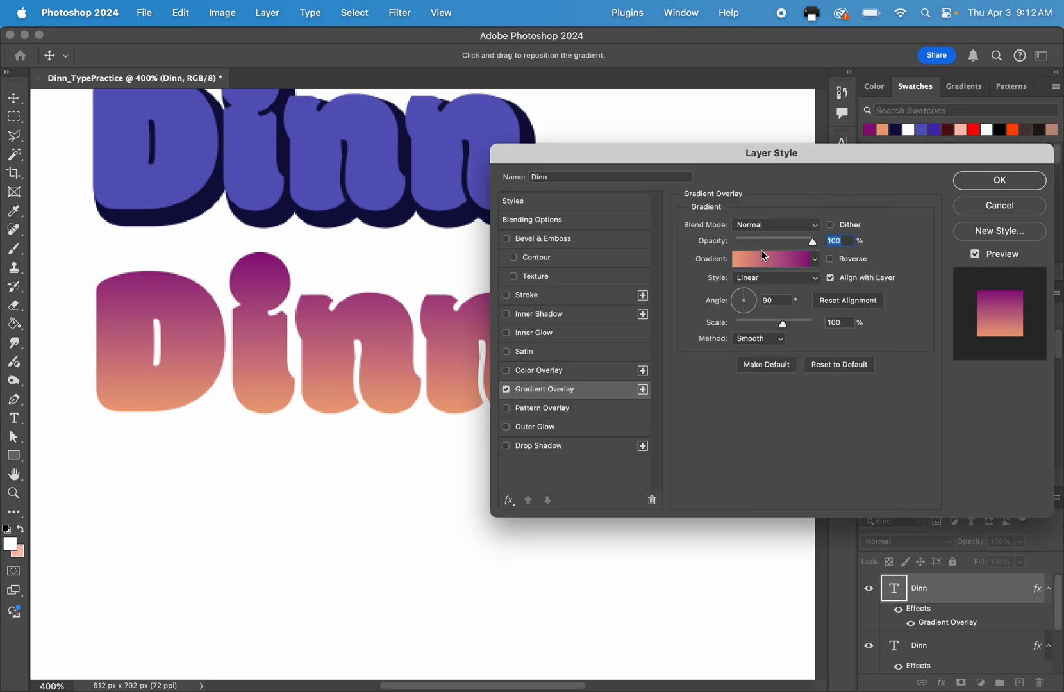
Switch the gradient overlay to the Radial style and set its scale to 150%.
left_click(766, 284)
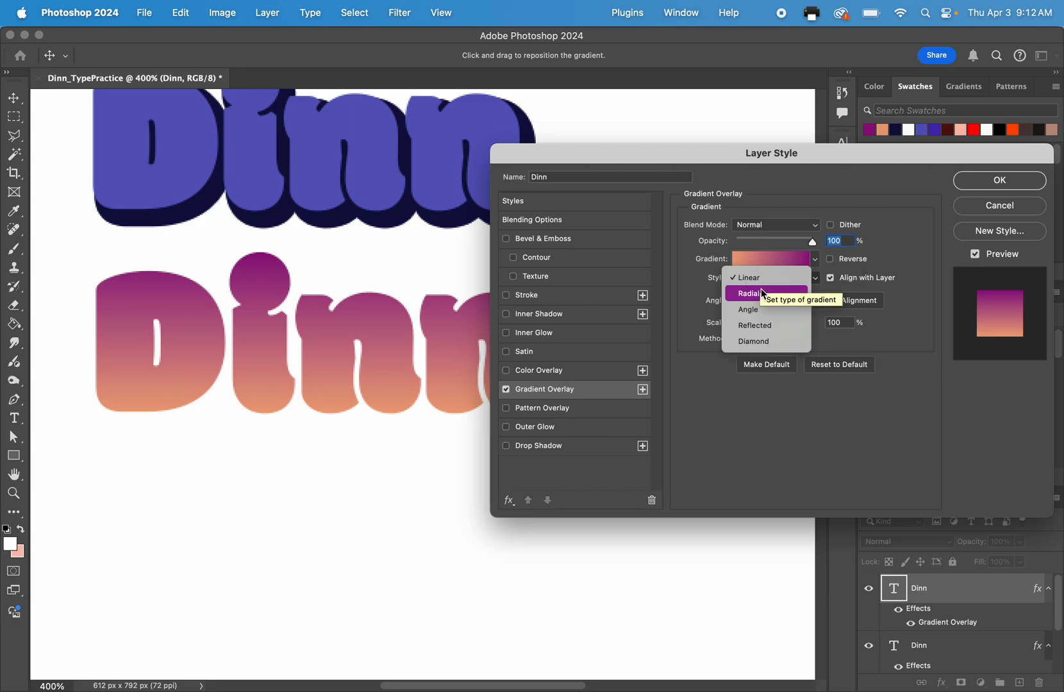
left_click(760, 290)
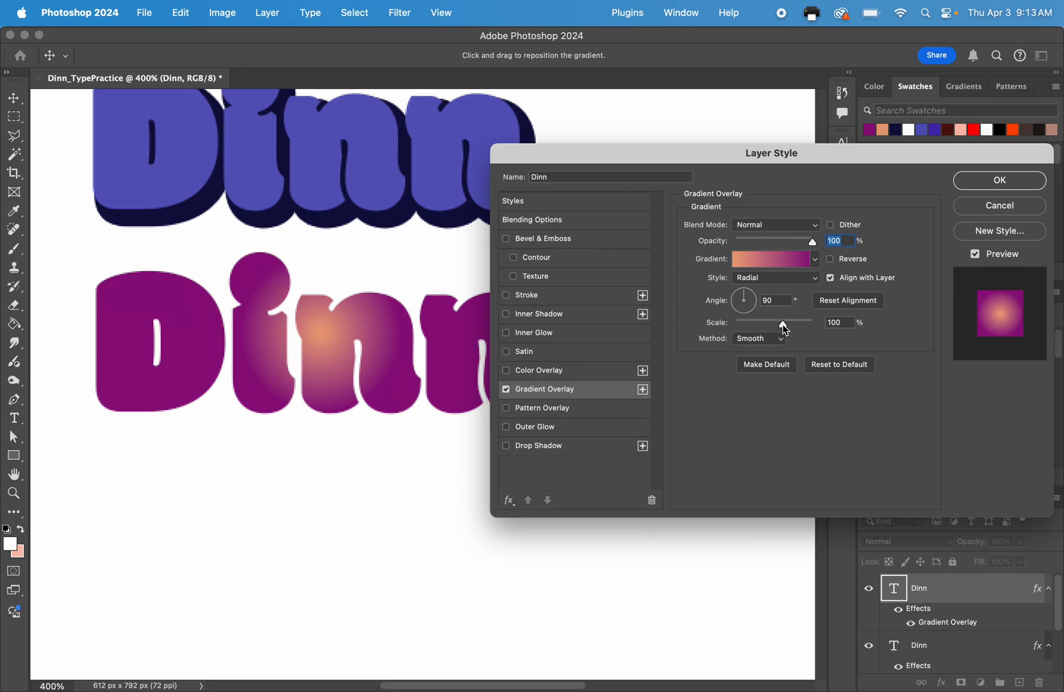
left_click_drag(785, 330, 892, 318)
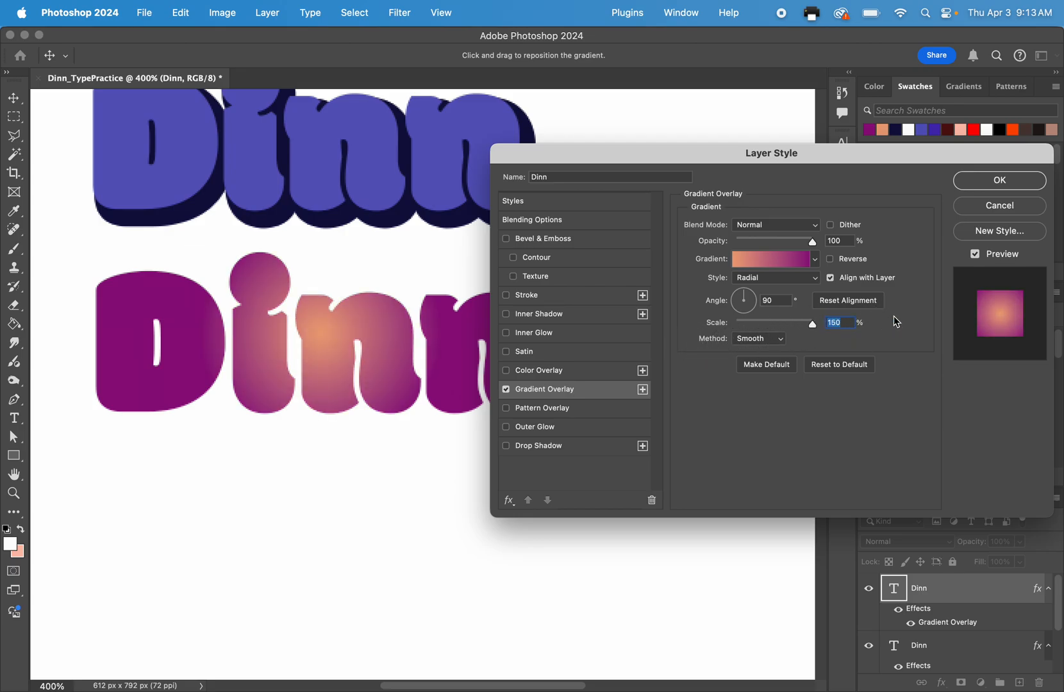
Try the Angle, Reflected and Diamond styles on the third surname's gradient overlay.
left_click(771, 281)
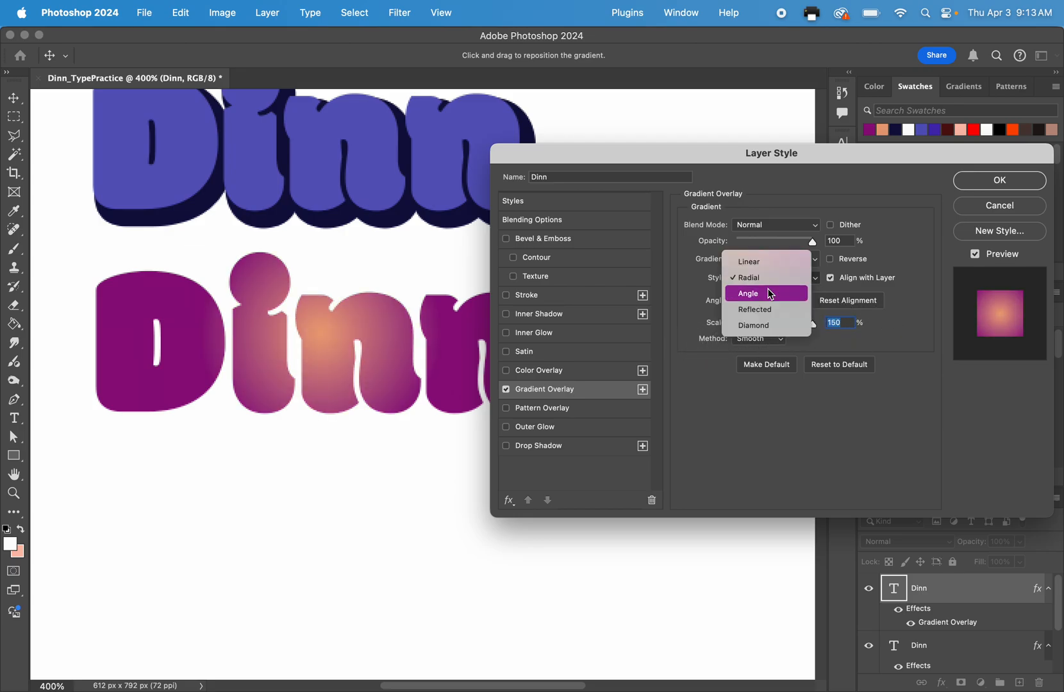
left_click(768, 295)
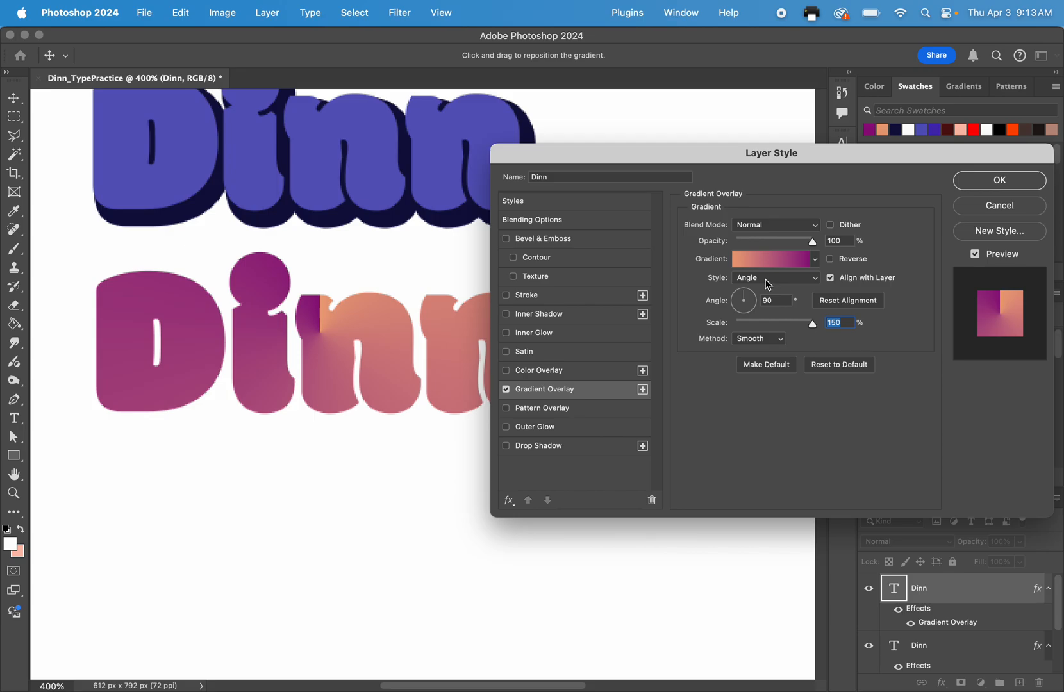
left_click(768, 282)
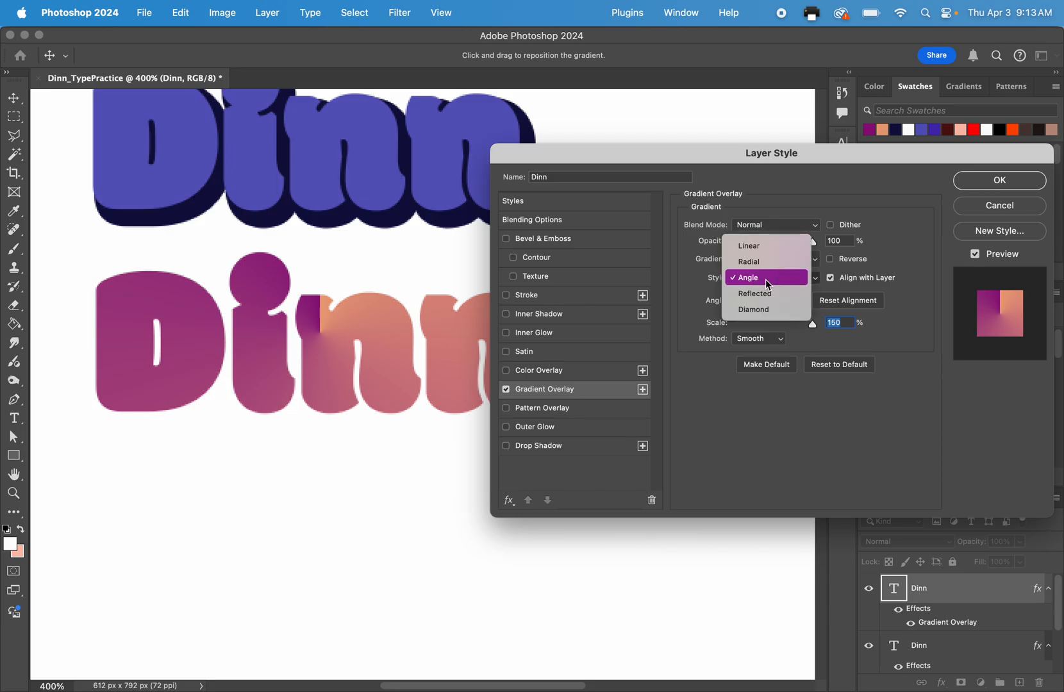
left_click(766, 294)
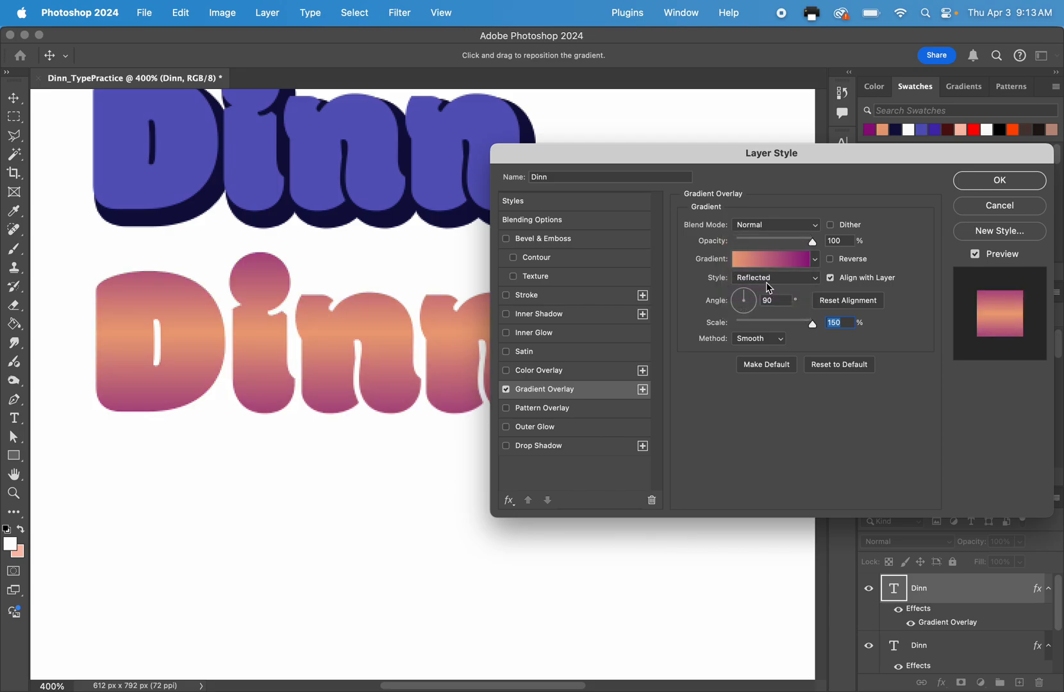
left_click(769, 288)
left_click(767, 295)
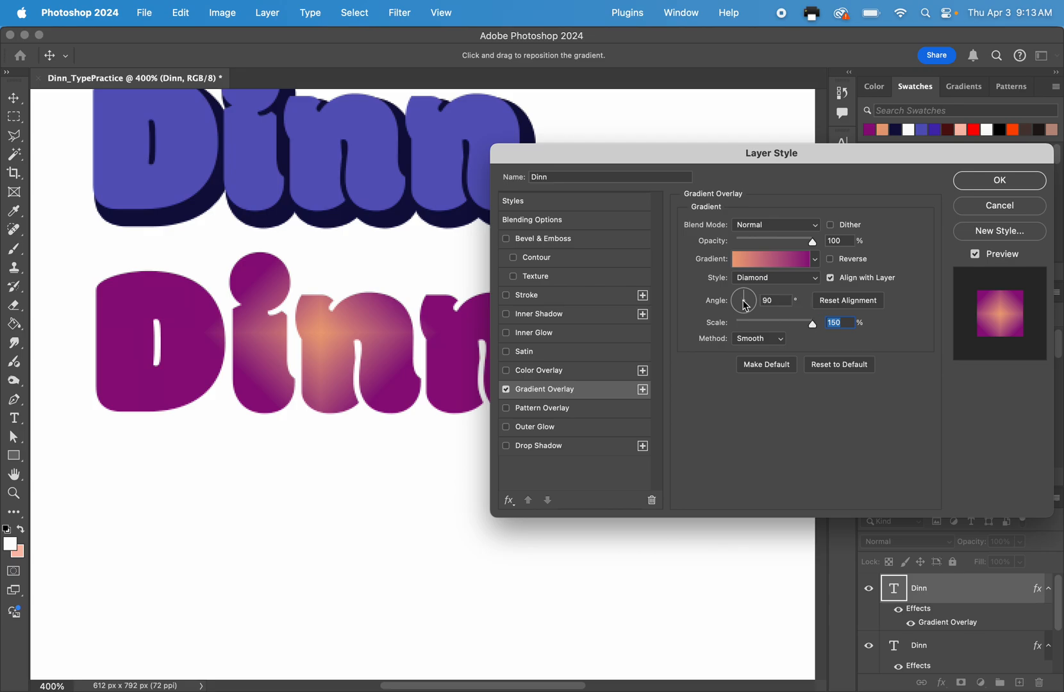
left_click(772, 261)
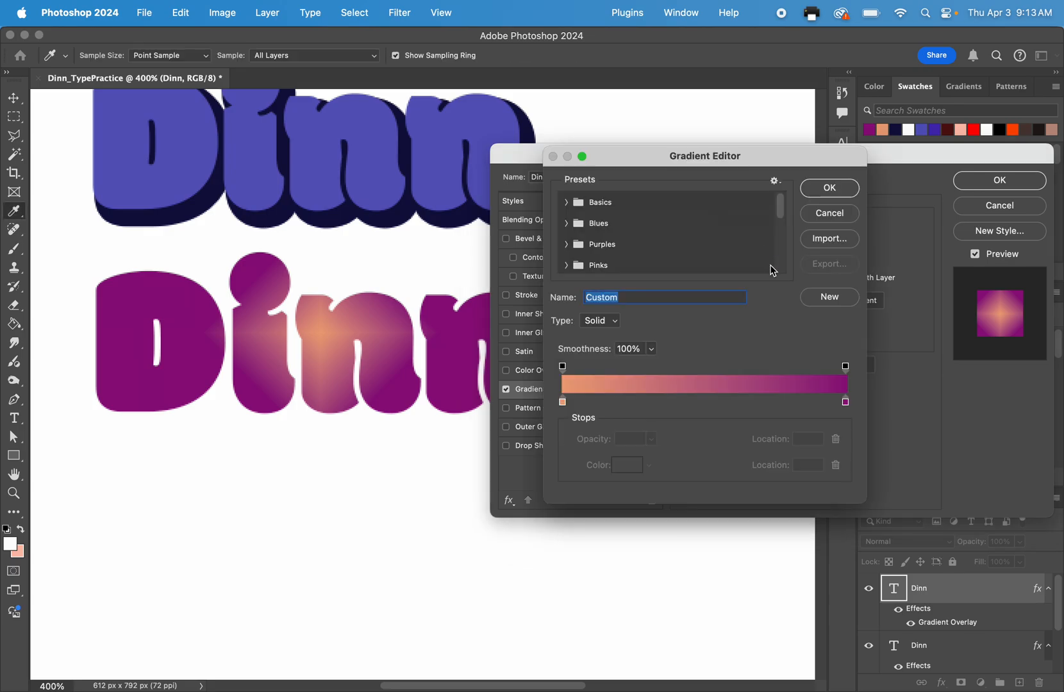
left_click(820, 214)
left_click(813, 261)
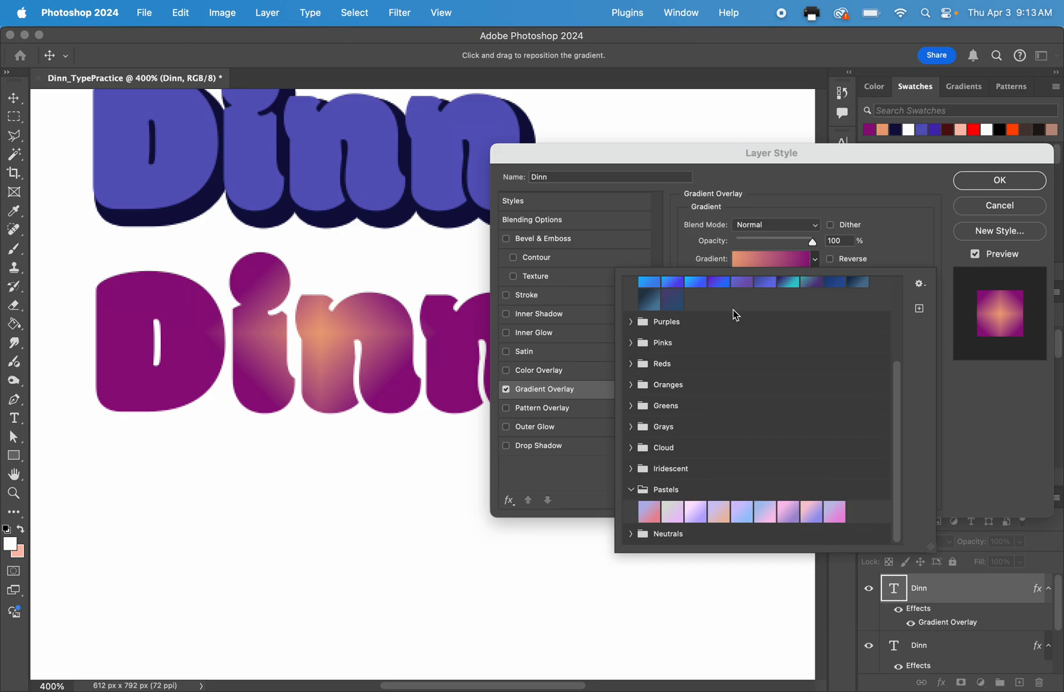
left_click(814, 260)
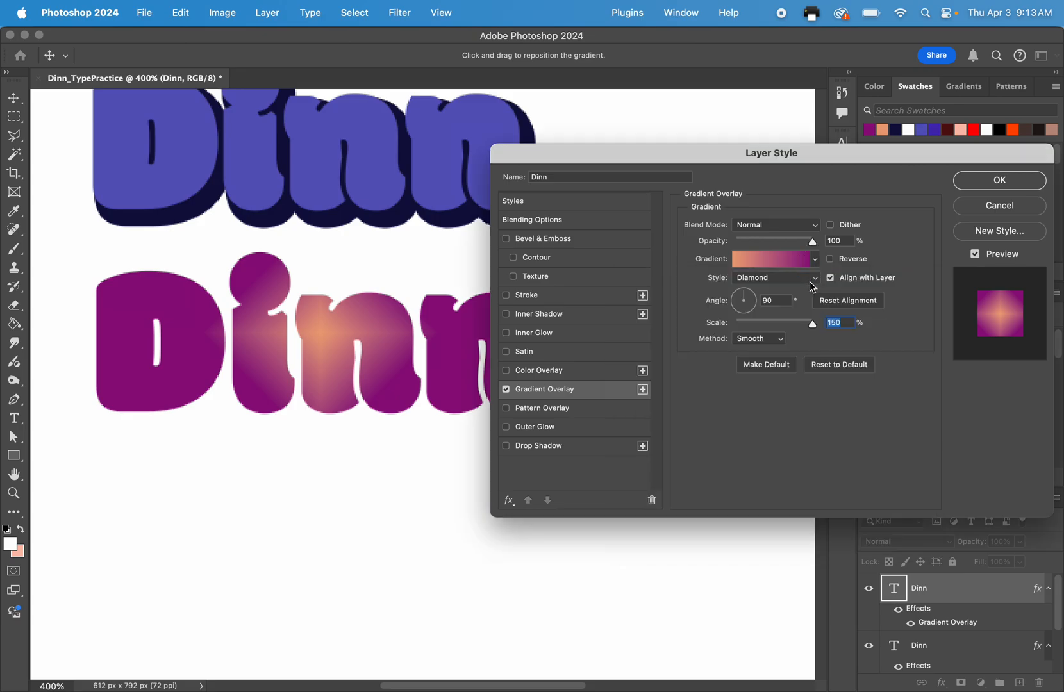
Set the gradient overlay to the Linear style and rotate its angle to 179°.
left_click(810, 281)
left_click(776, 222)
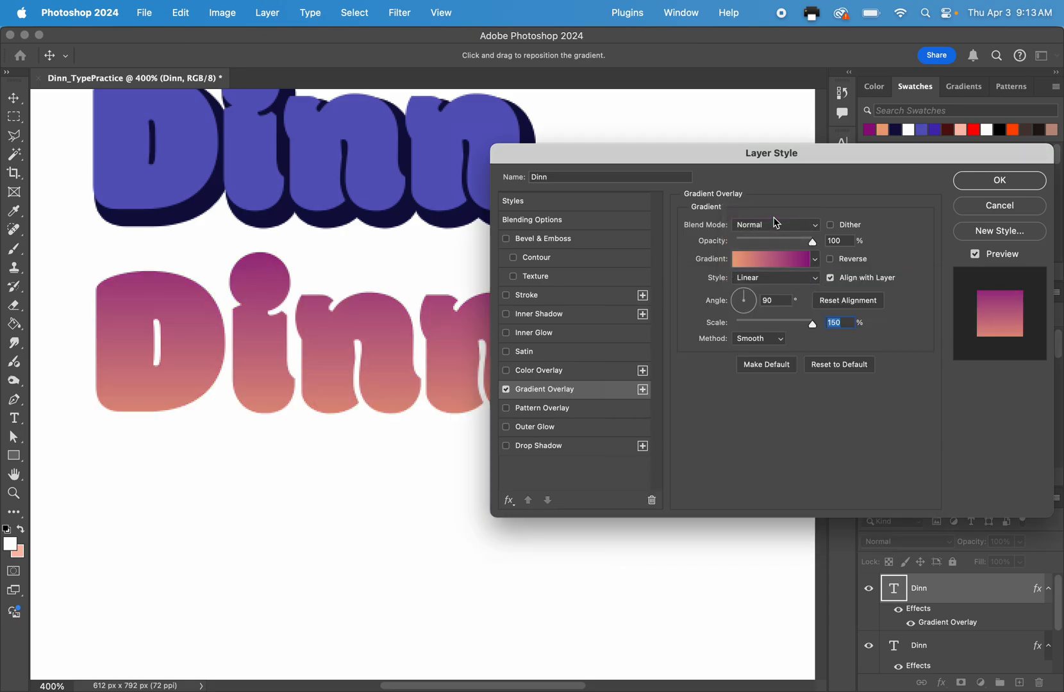
mouse_move(749, 308)
left_mouse_down()
mouse_move(738, 310)
mouse_move(752, 296)
mouse_move(746, 286)
left_mouse_up()
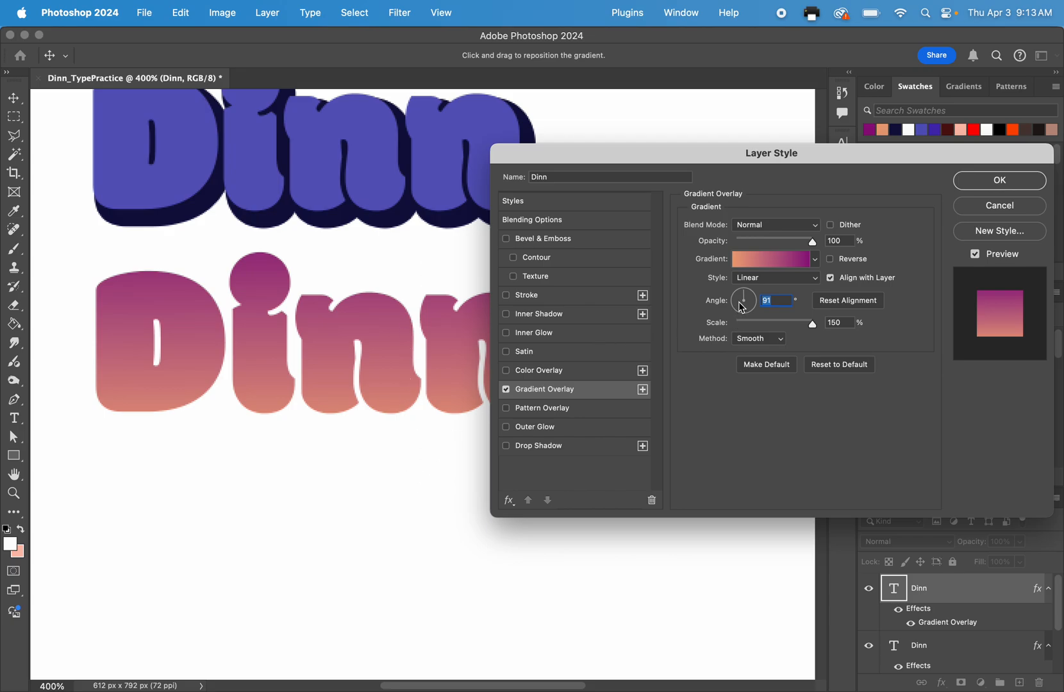
left_click_drag(742, 308, 719, 306)
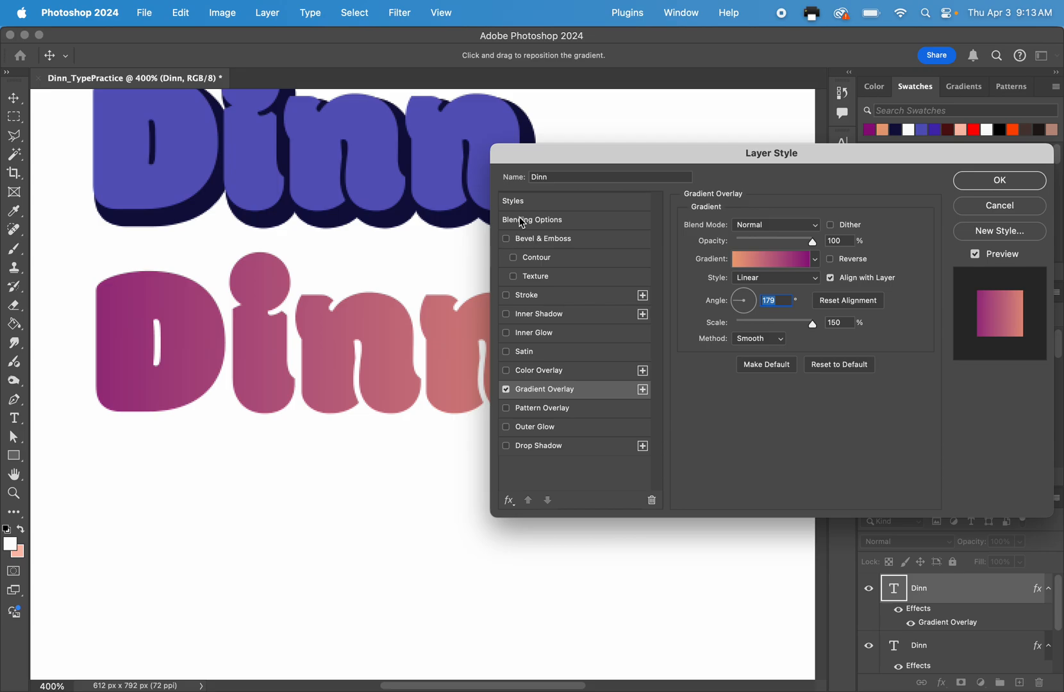
Preview the Bevel & Emboss effect on the third surname by toggling it, leaving it disabled.
left_click_drag(538, 164, 616, 158)
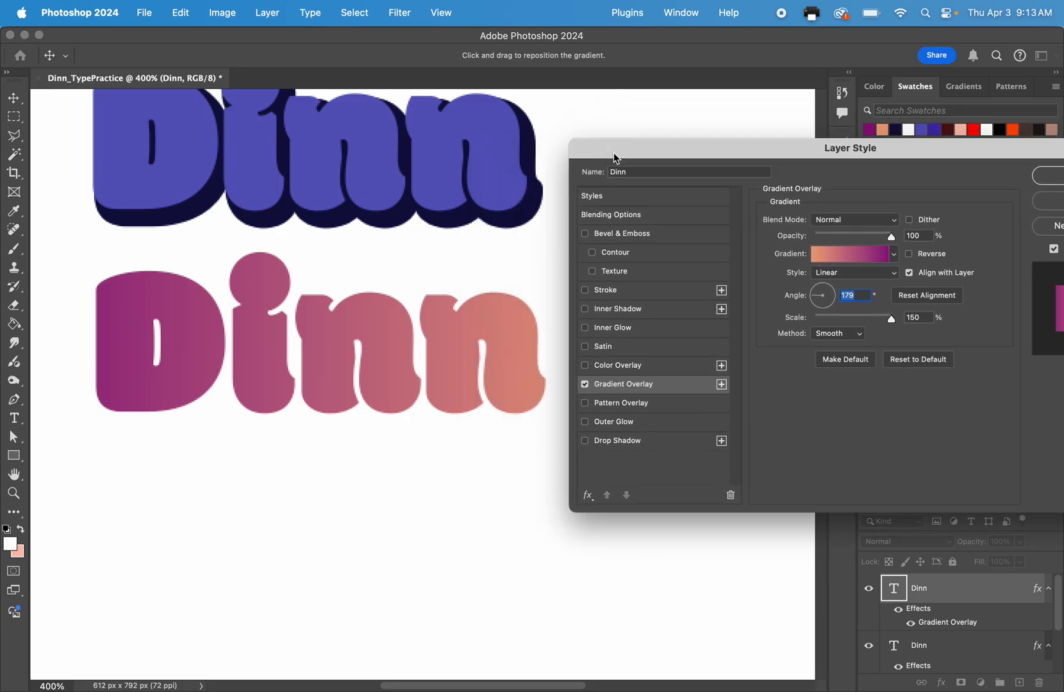
left_click(585, 234)
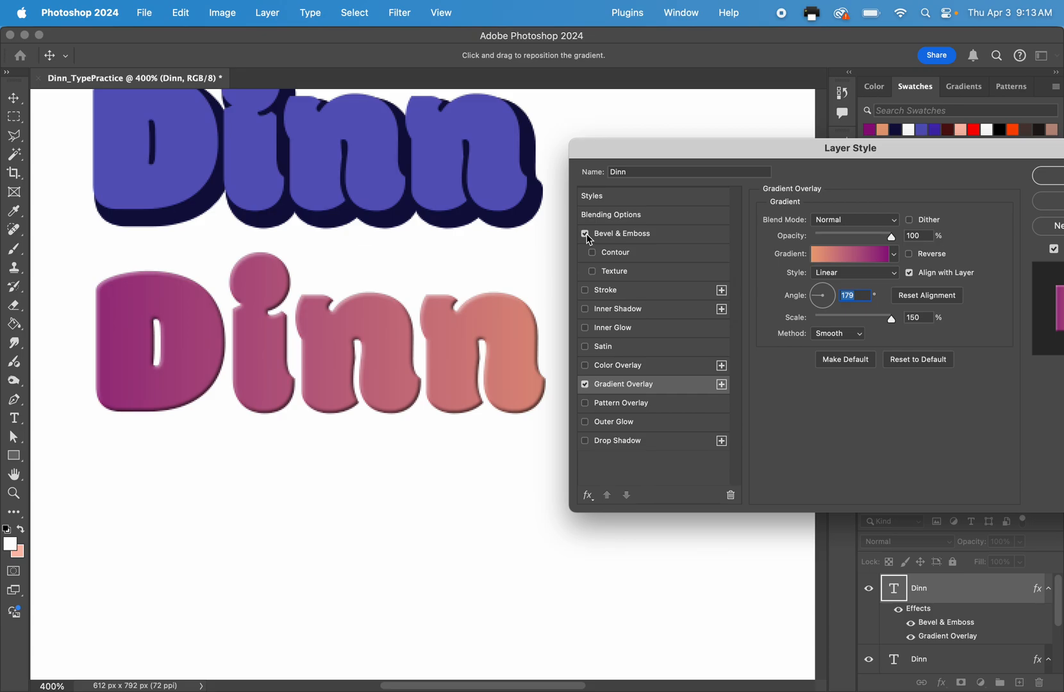
left_click(585, 235)
left_click(585, 235)
left_click(586, 234)
left_click(585, 235)
left_click(585, 234)
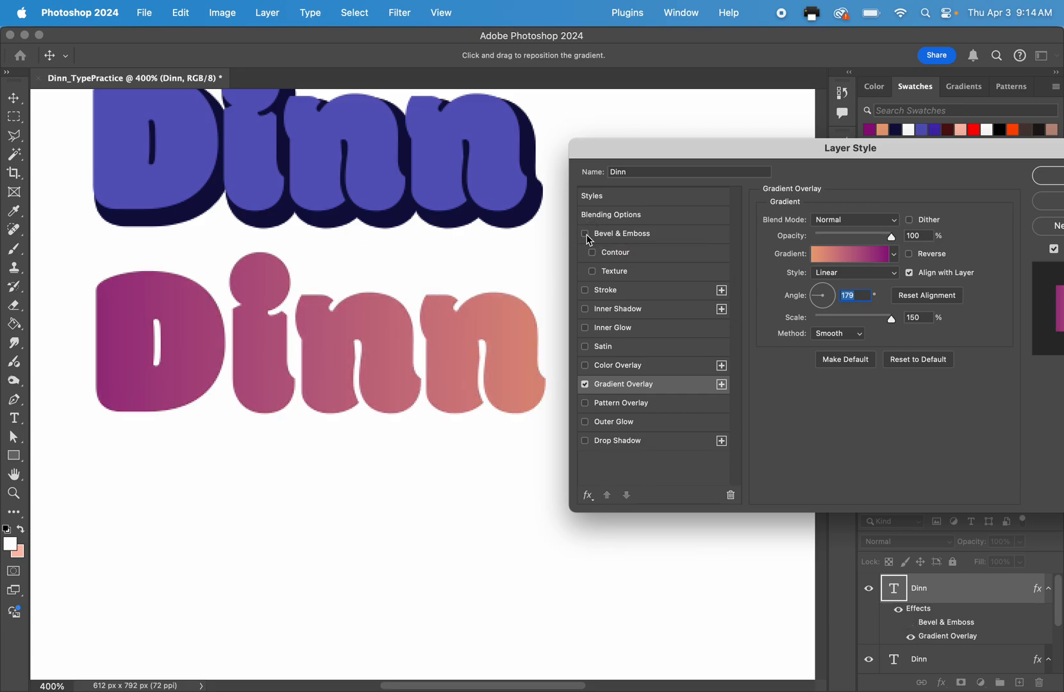
Preview the Stroke effect around the third surname by toggling it, leaving it disabled.
left_click(585, 292)
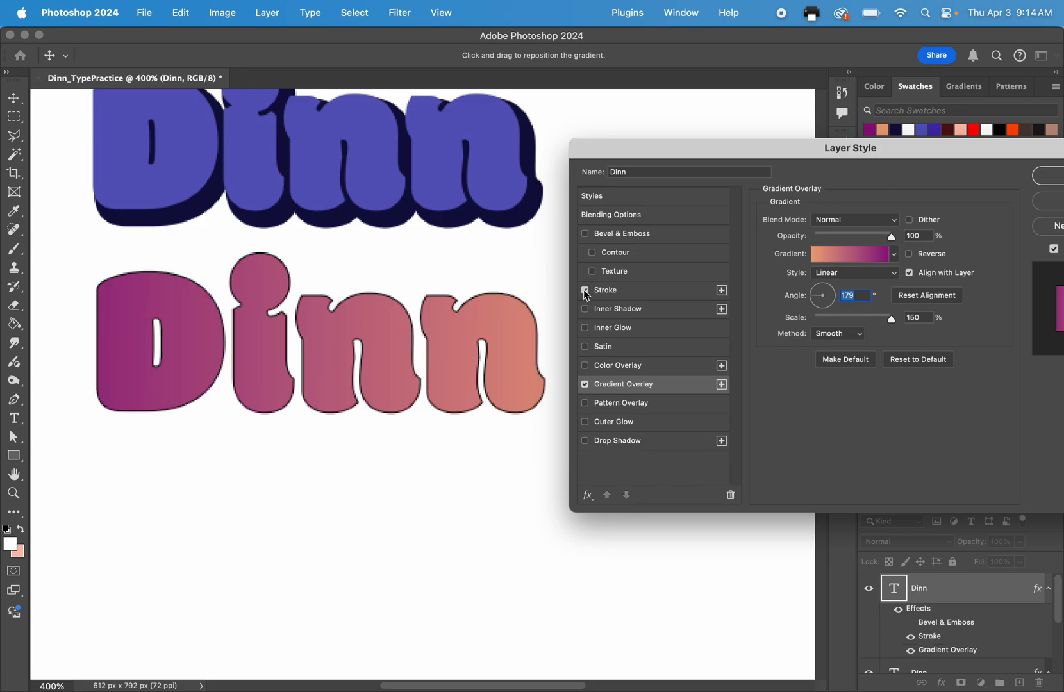
left_click(585, 292)
left_click(585, 291)
left_click(586, 291)
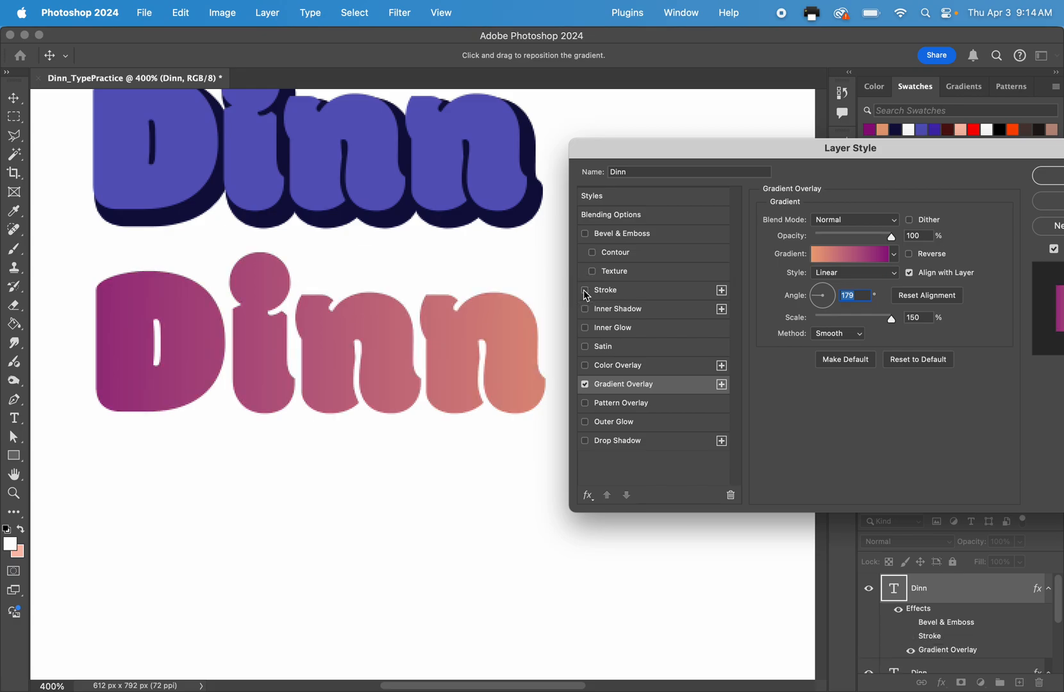
left_click(585, 292)
left_click(585, 292)
Try the Inner Shadow and Inner Glow effects on the third surname, switching each one on and off.
left_click(585, 310)
left_click(585, 310)
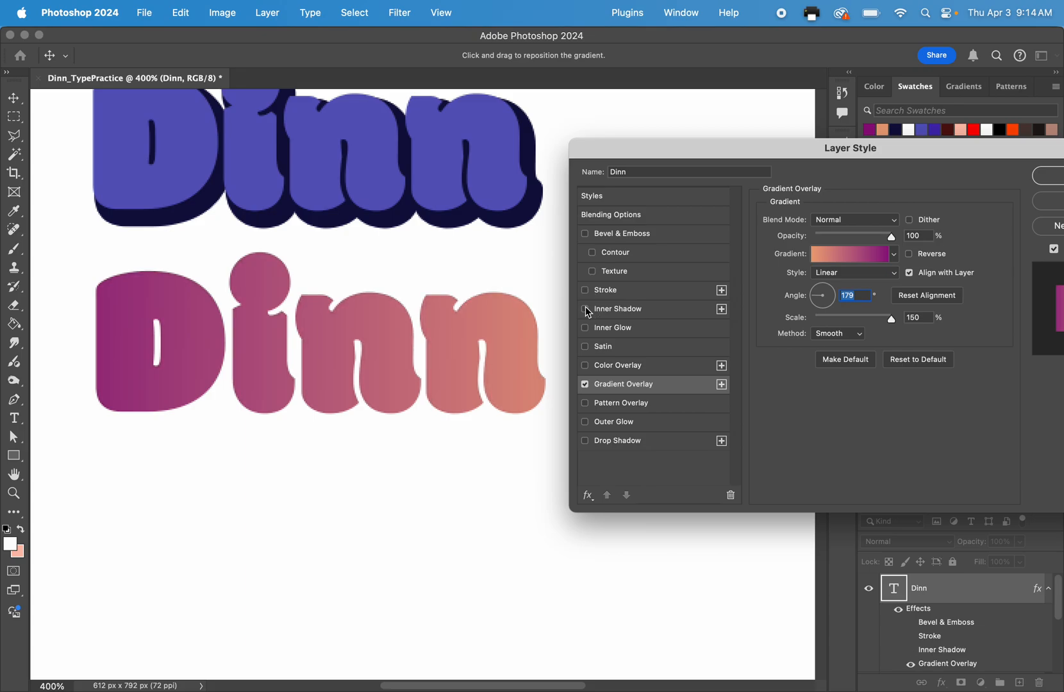
left_click(586, 309)
left_click(585, 310)
left_click(585, 329)
left_click(585, 328)
Try an inner shadow with 100% opacity, 0 px distance and increased choke on the third surname, leaving it disabled.
left_click(585, 310)
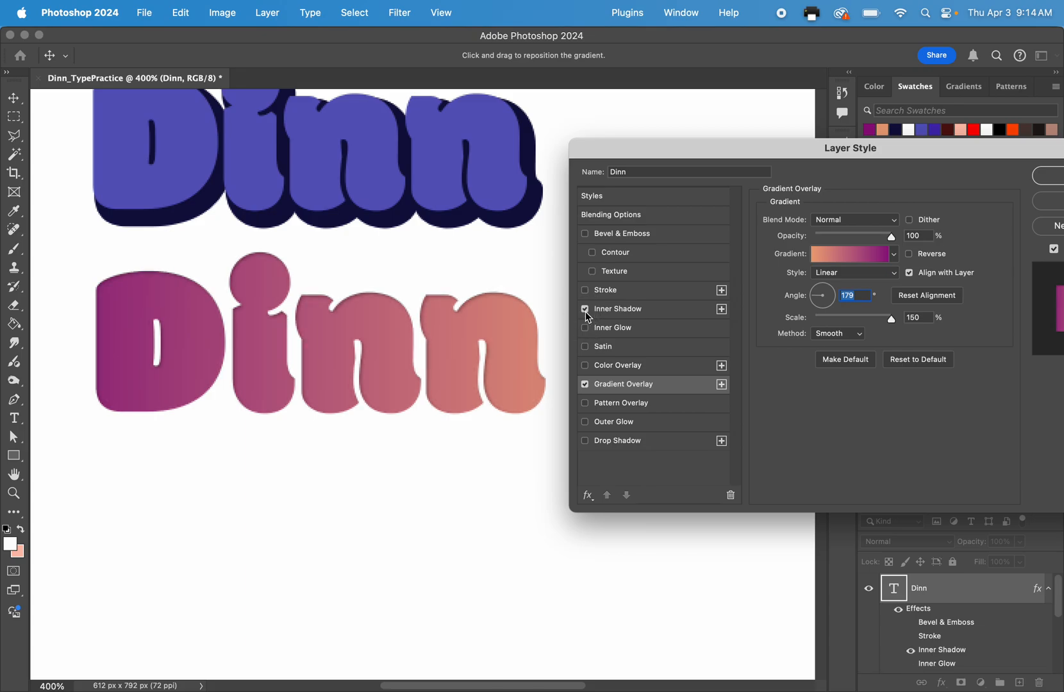
left_click(641, 309)
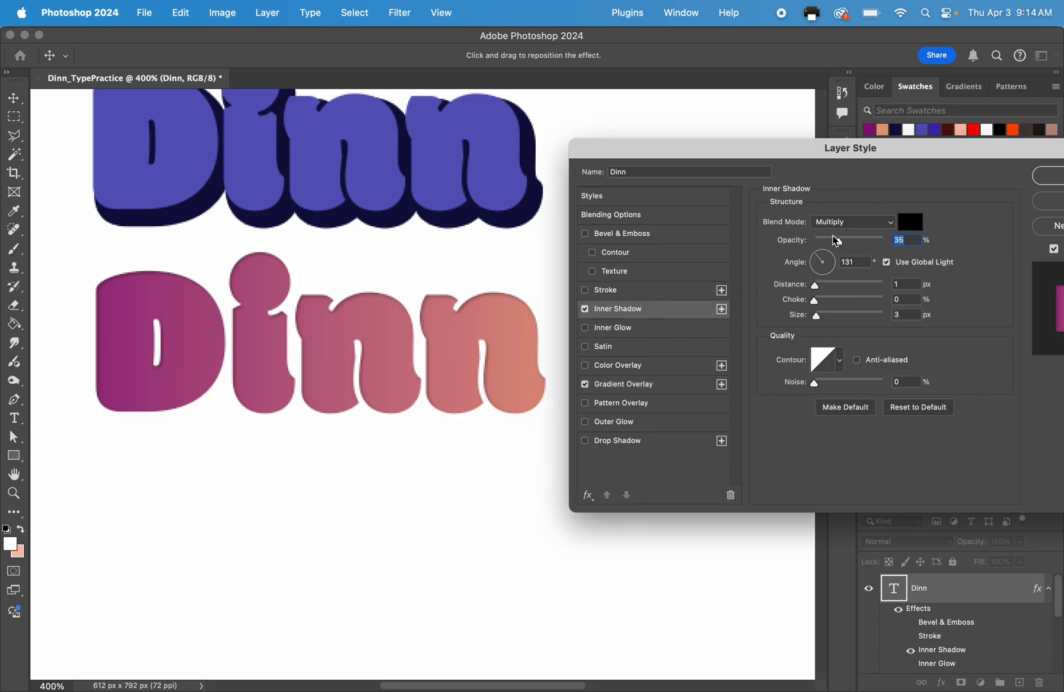
left_click_drag(838, 241, 888, 238)
left_click_drag(814, 285, 860, 300)
left_click(585, 309)
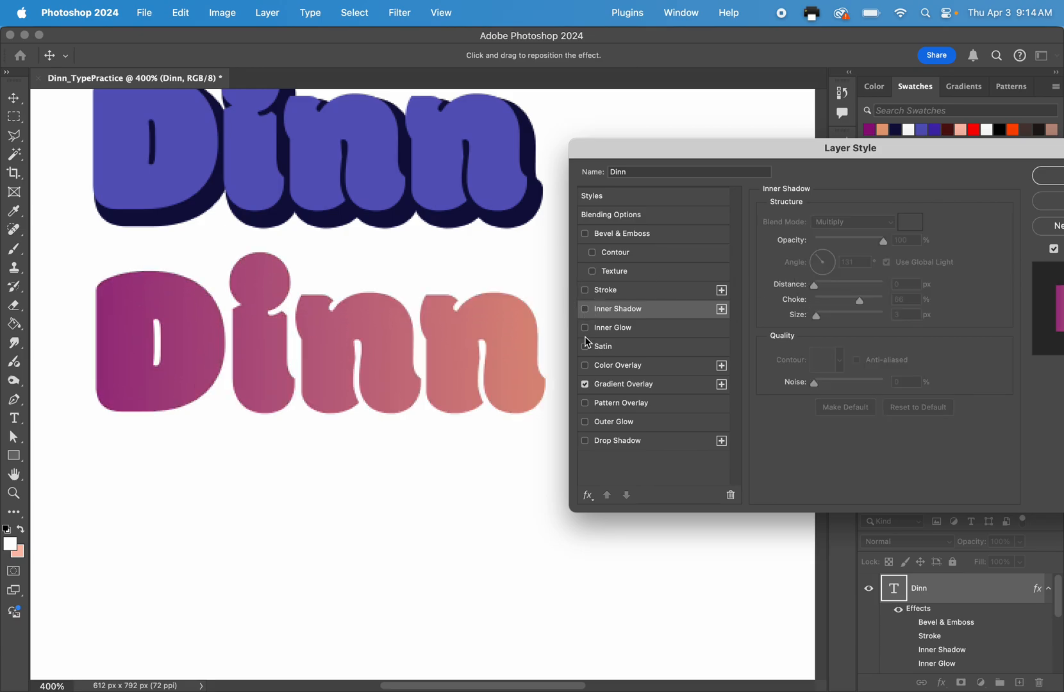
Add Bevel & Emboss, Stroke, Inner Glow, Pattern Overlay, Outer Glow and Drop Shadow to the third surname and apply the layer style.
left_click(585, 346)
left_click(585, 233)
left_click(584, 290)
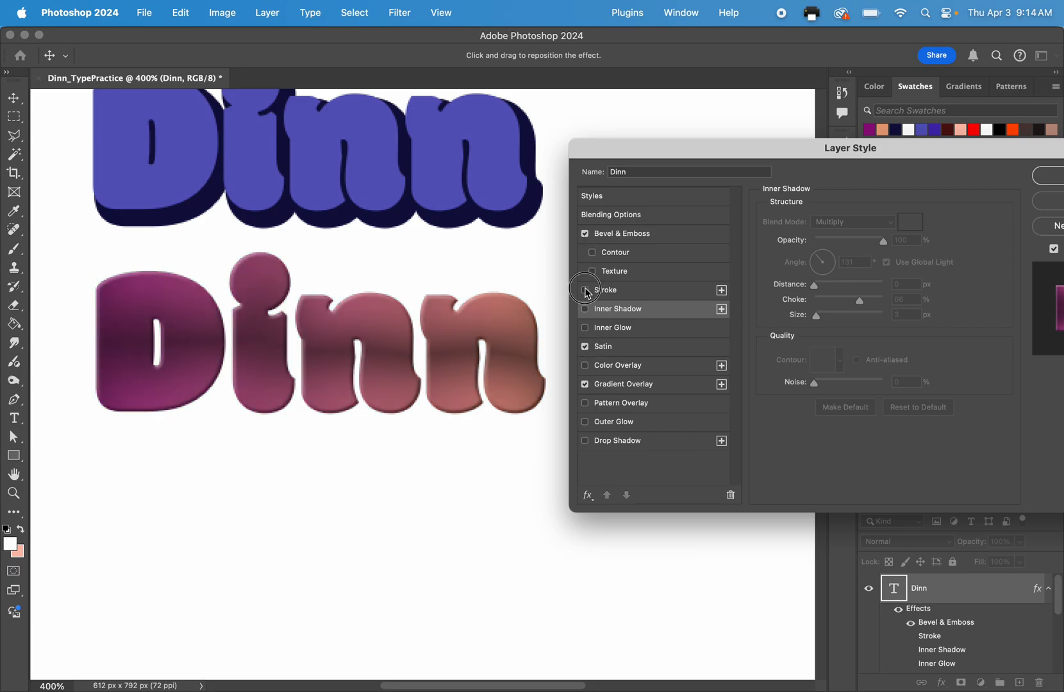
left_click(584, 328)
left_click(585, 365)
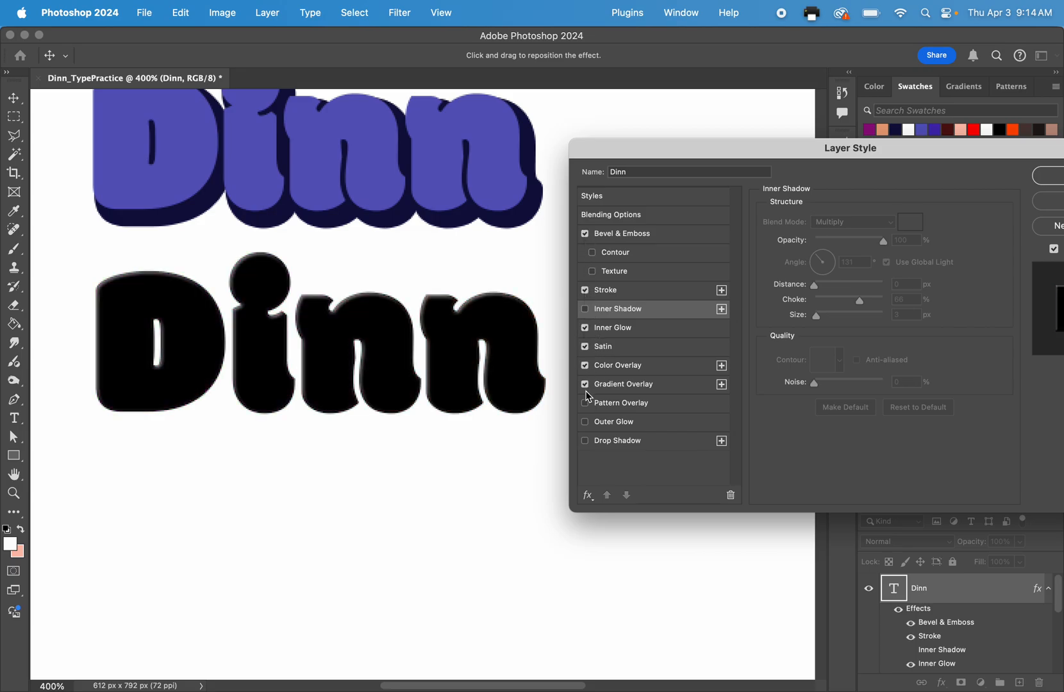
left_click(584, 402)
left_click(584, 422)
left_click(584, 441)
left_click(584, 365)
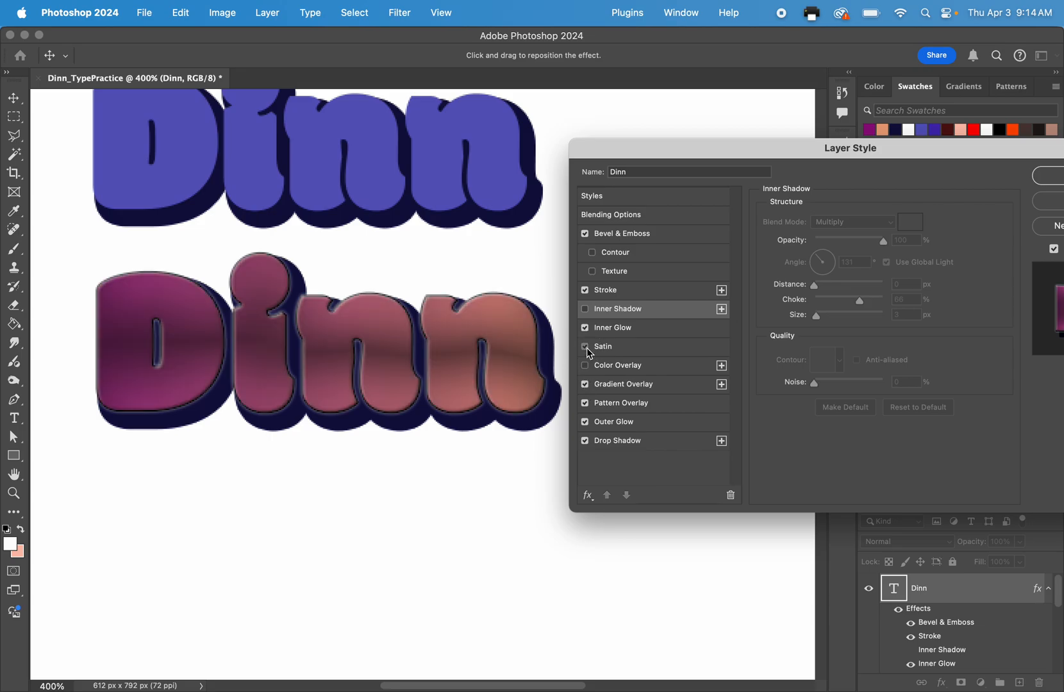
left_click(587, 349)
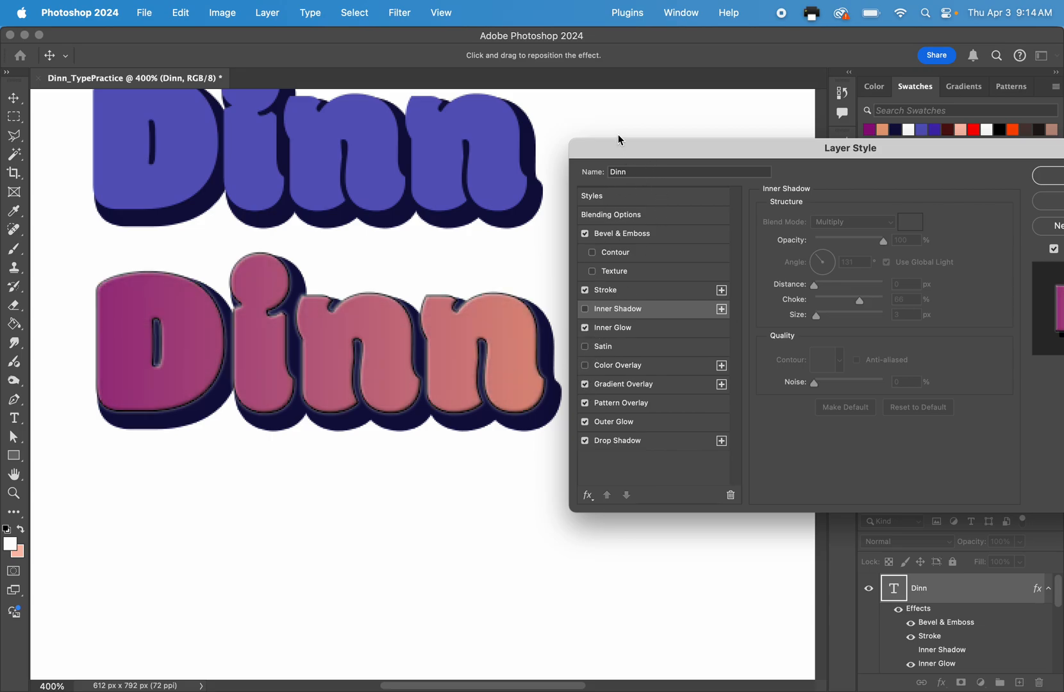
left_click_drag(957, 155, 771, 157)
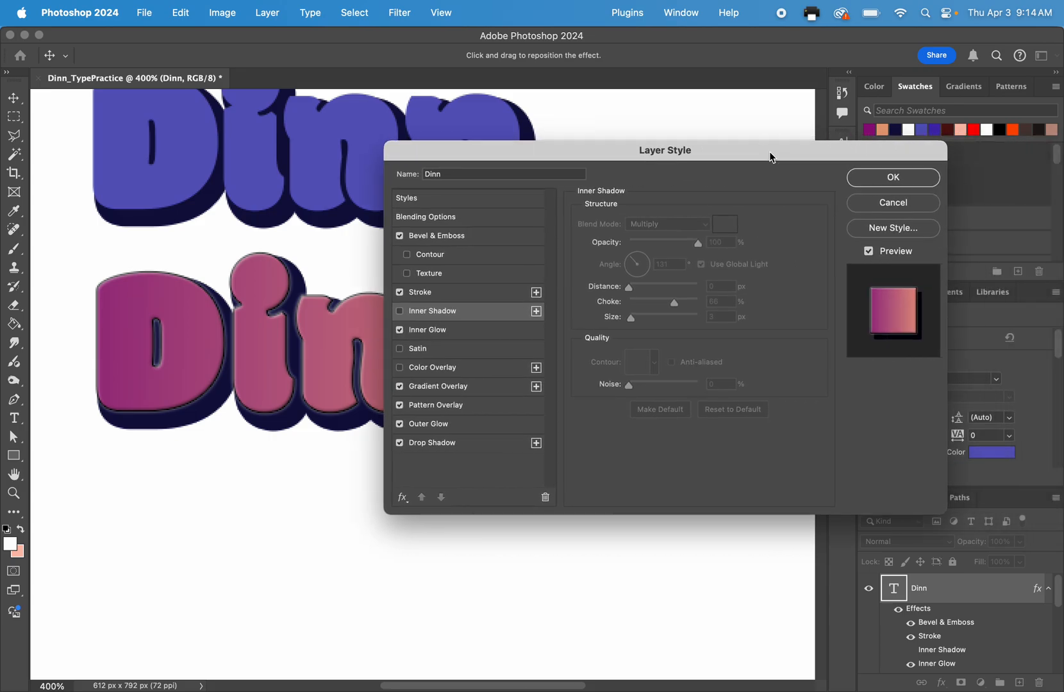
left_click(914, 187)
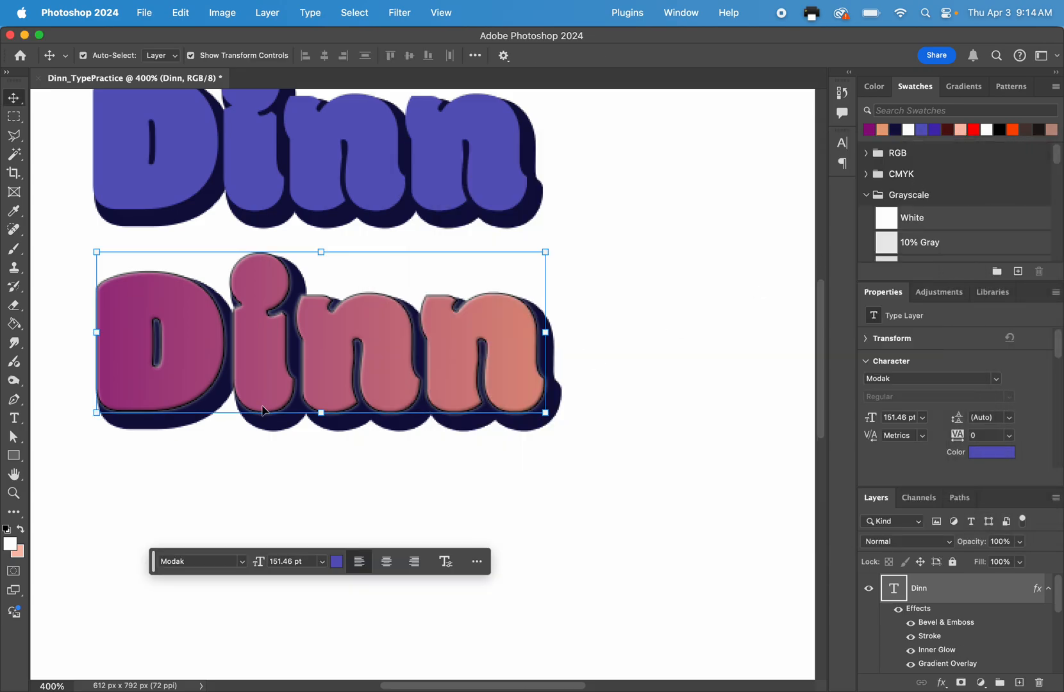
Switch to the Google Slides assignment checklist and review the required text treatments in full-screen presentation.
scroll(323, 269, "up", 5)
scroll(323, 269, "left", 2)
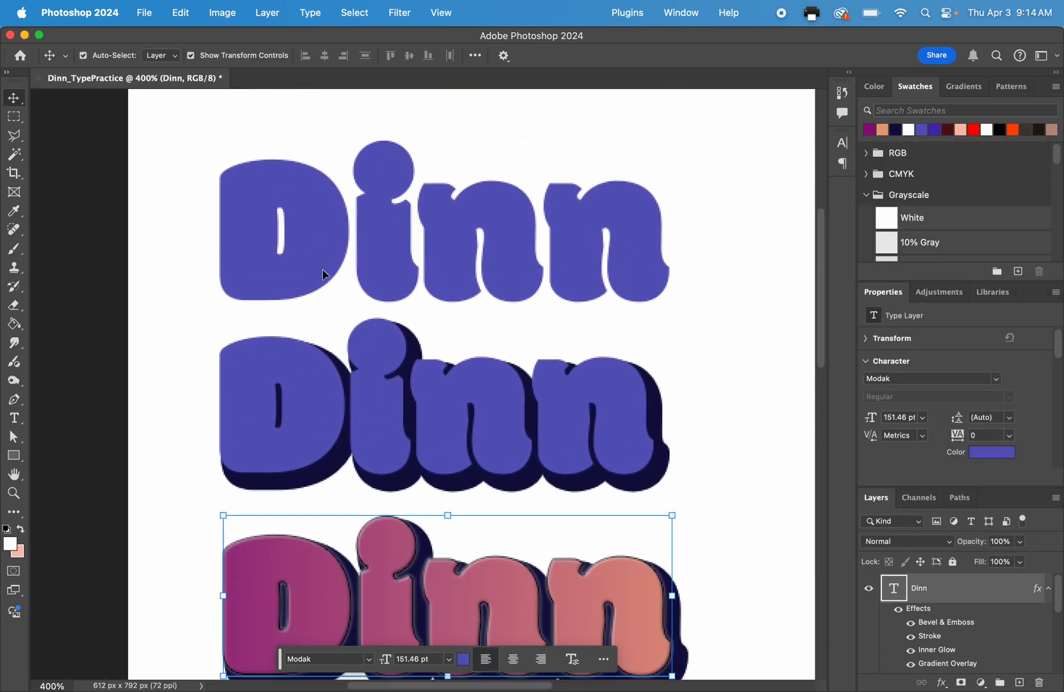
scroll(322, 269, "down", 2)
key("ctrl+Up")
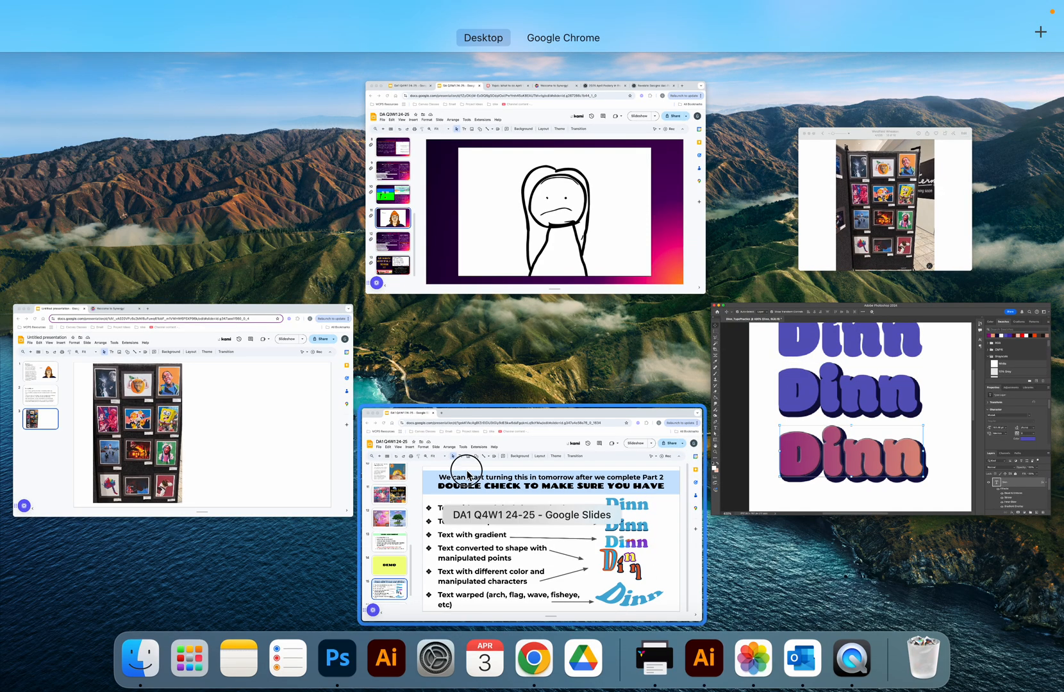
left_click(466, 469)
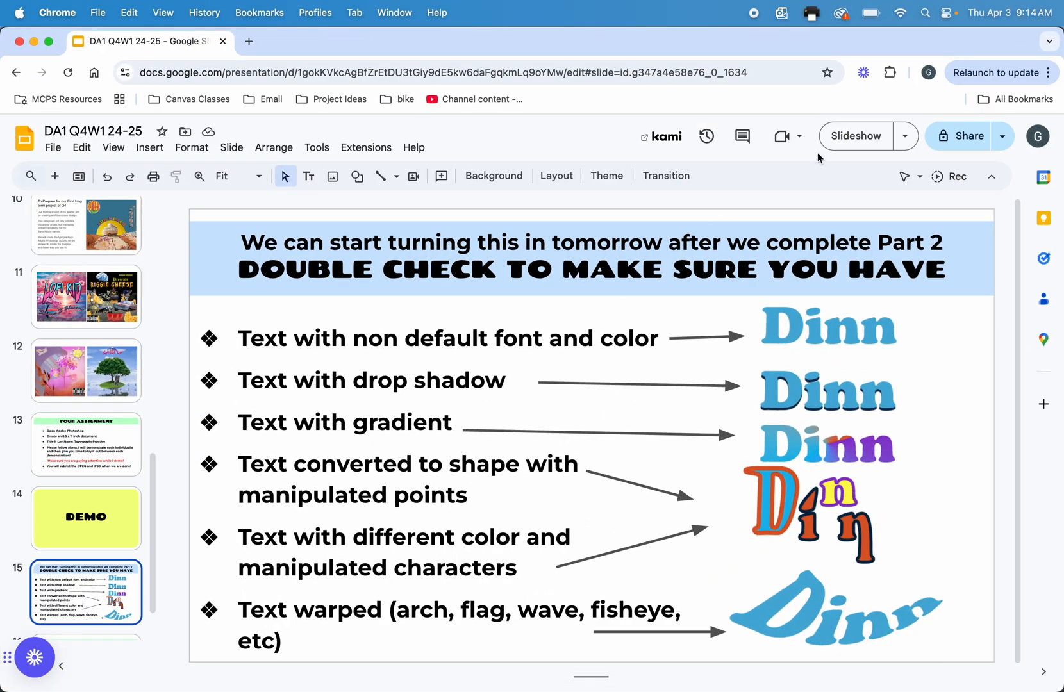
left_click(840, 137)
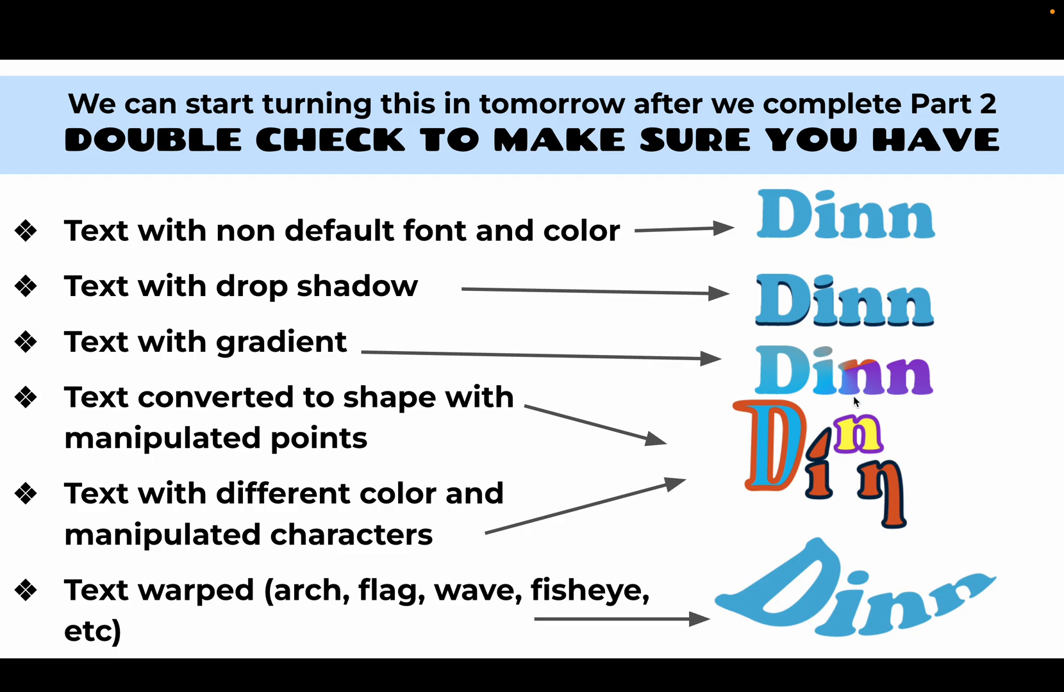
key("Escape")
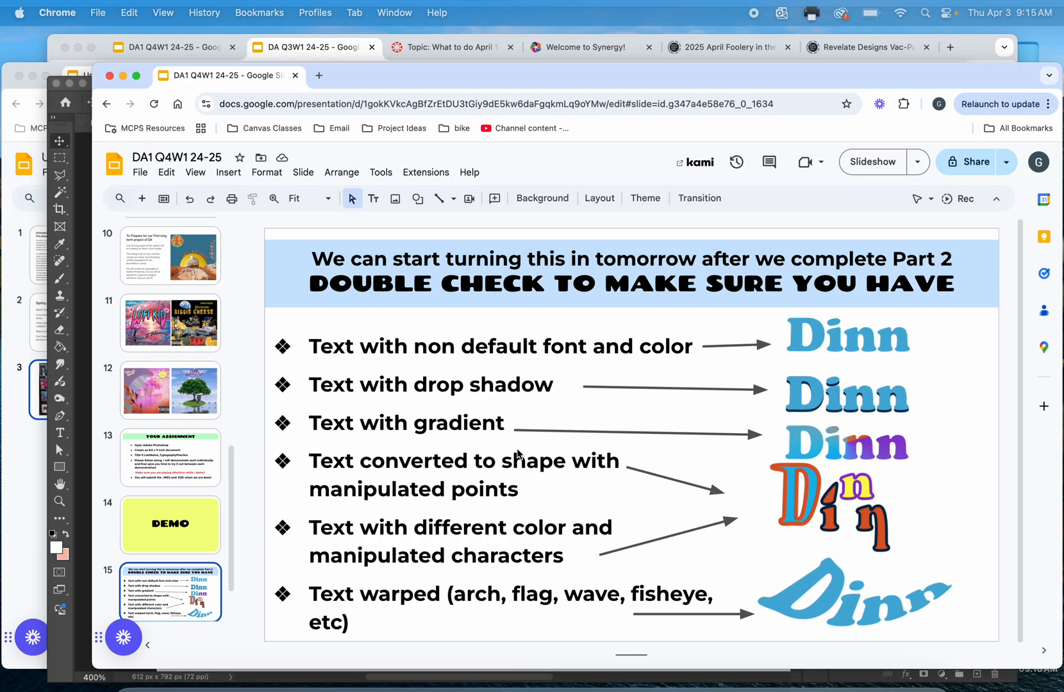
Return to the Photoshop document and add the surname as a new text layer below the gradient version.
key("ctrl+Up")
left_click(395, 441)
scroll(395, 441, "down", 10)
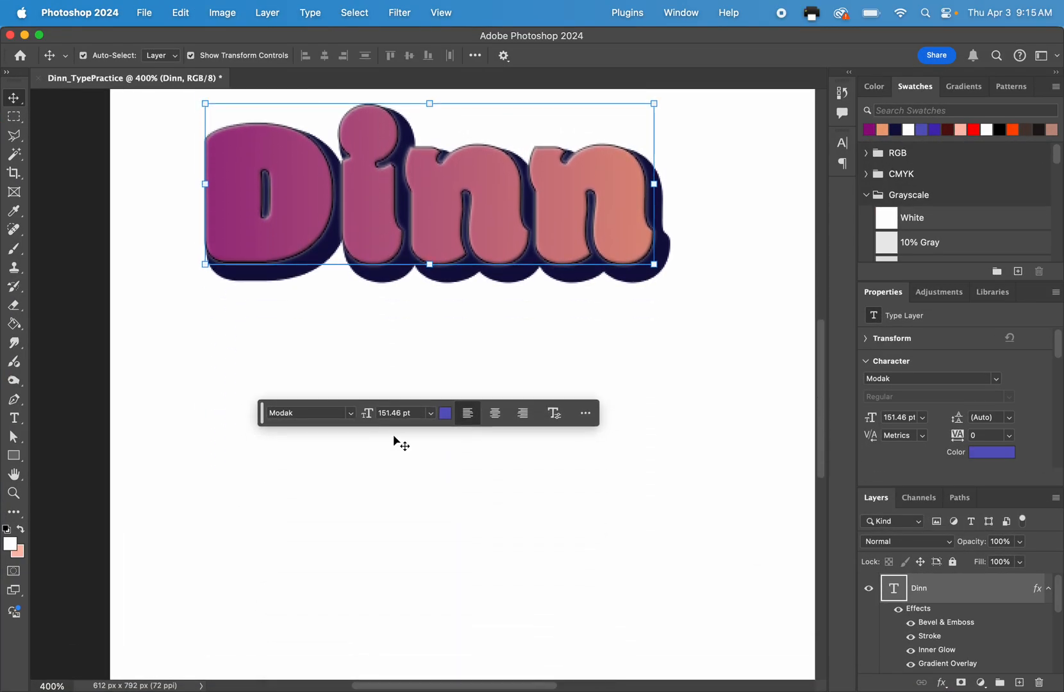
left_click(399, 441)
left_click(383, 101)
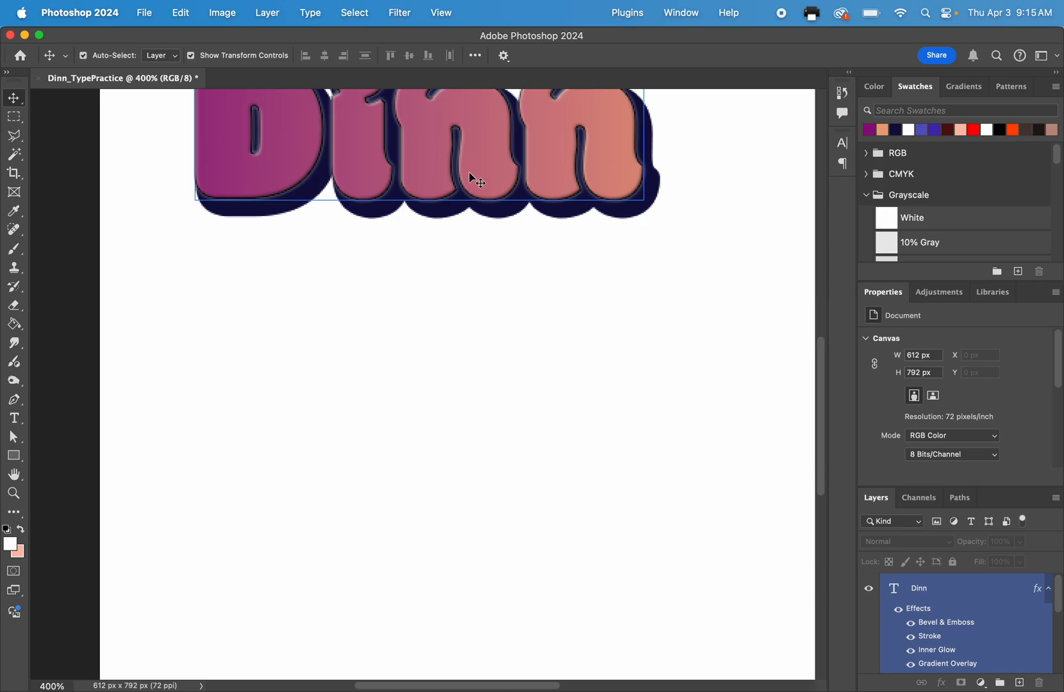
left_click(178, 225)
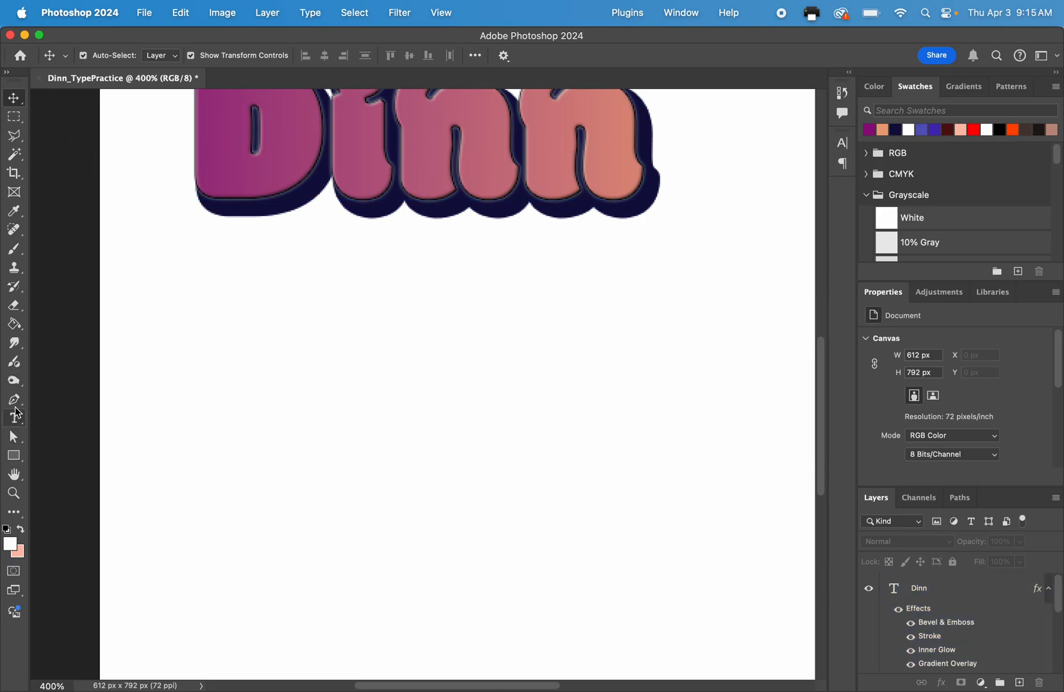
left_click(14, 418)
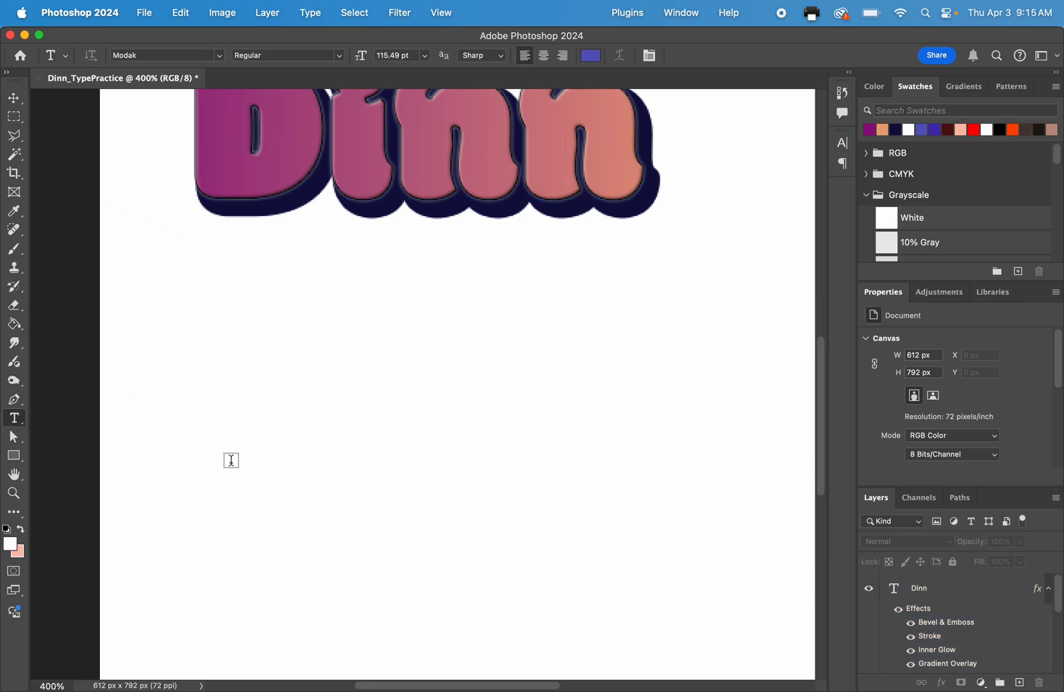
left_click(231, 460)
type("Dinn")
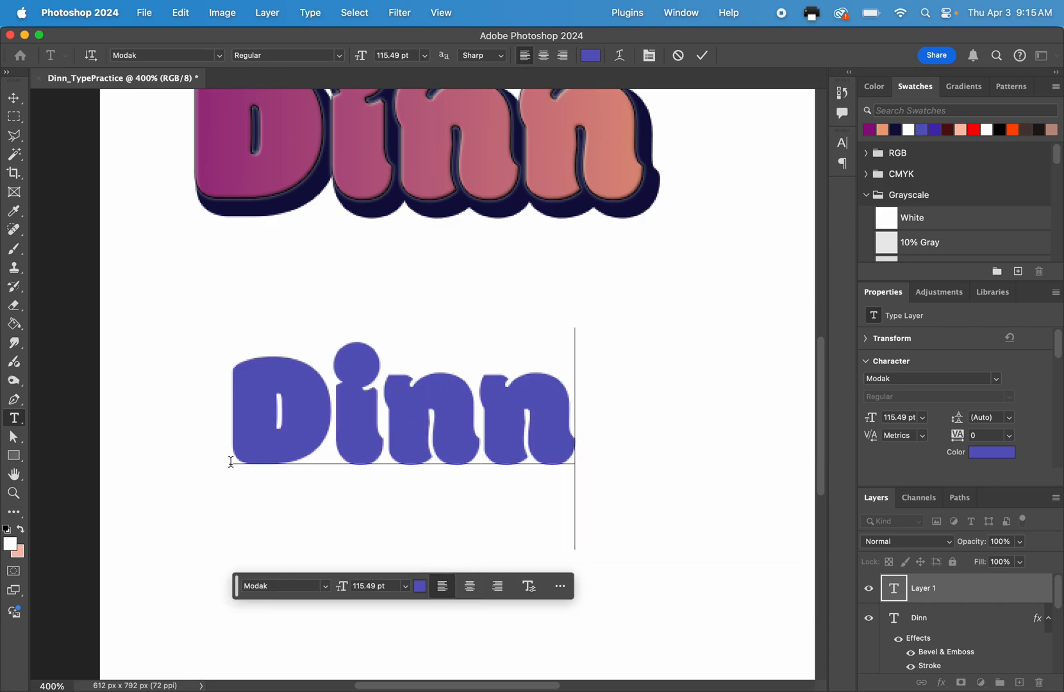
key("Escape")
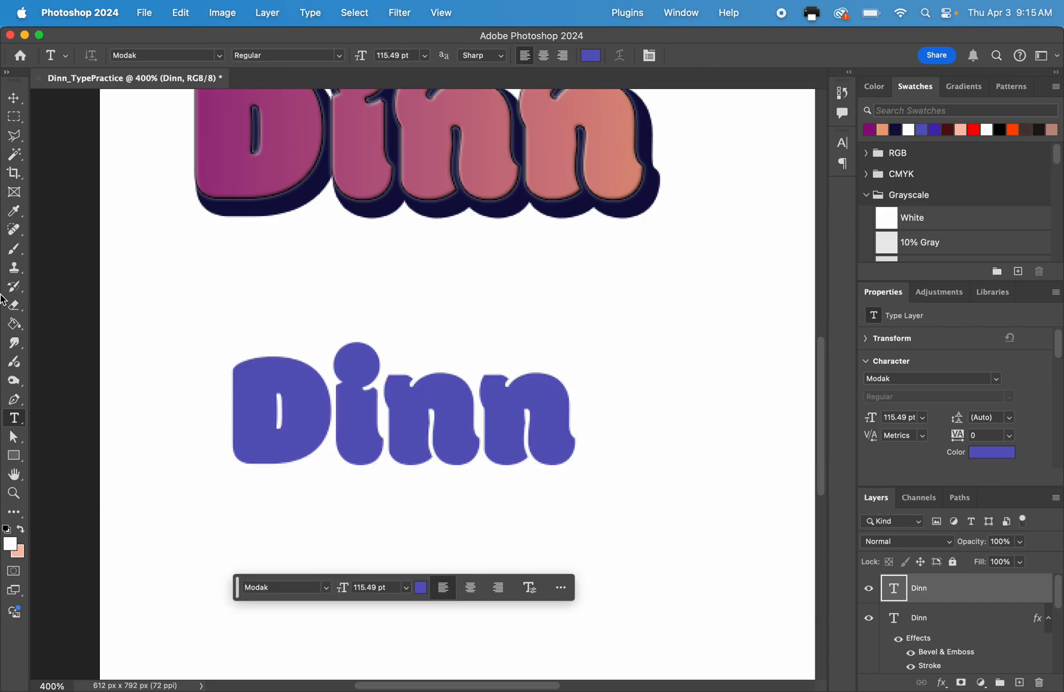
Move the fourth surname directly below the gradient version and enlarge it to 156.37 pt to roughly match its width.
left_click(14, 98)
left_click_drag(288, 389, 256, 297)
mouse_move(542, 356)
left_mouse_down()
mouse_move(620, 408)
mouse_move(538, 344)
left_mouse_up()
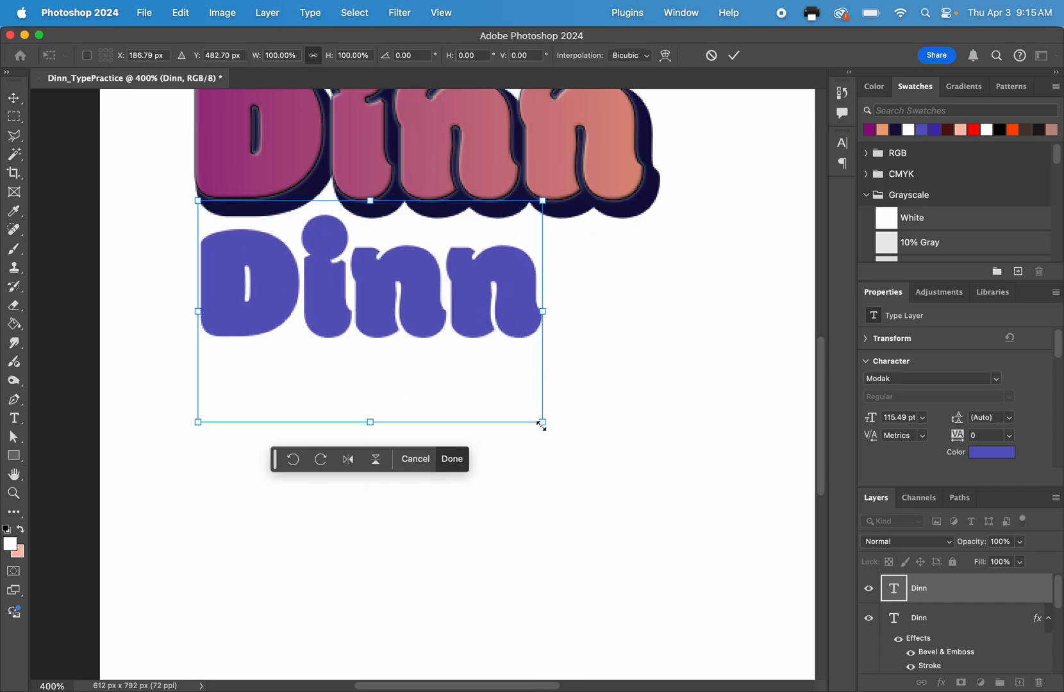
left_click_drag(541, 425, 665, 501)
left_click_drag(568, 346, 565, 363)
left_click(735, 56)
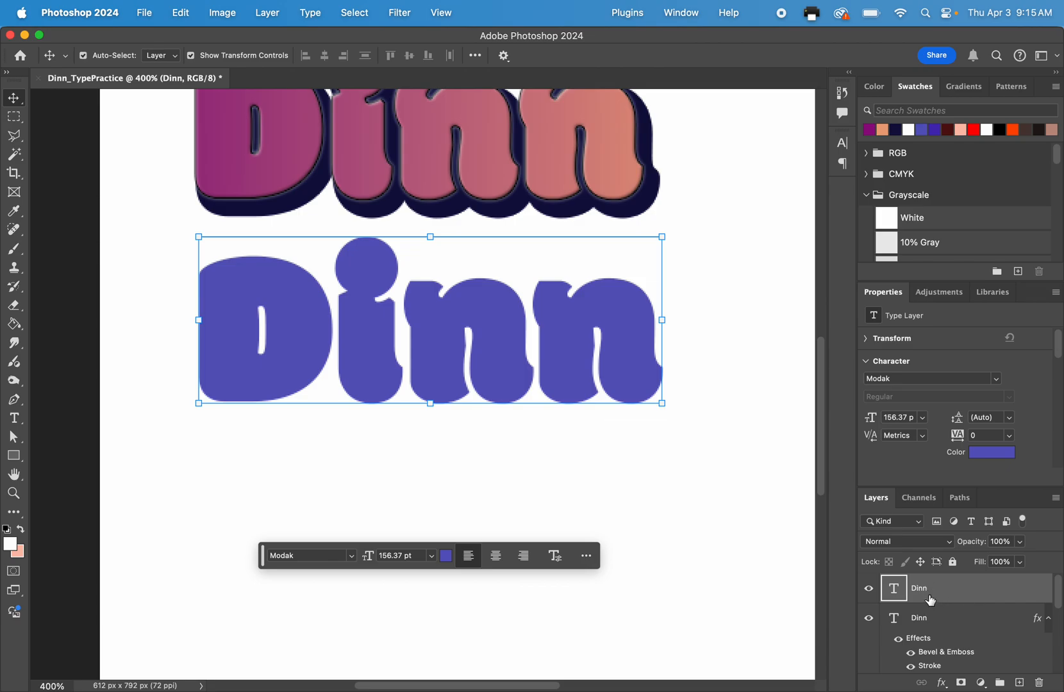
Convert the fourth surname's text layer to a shape.
right_click(896, 593)
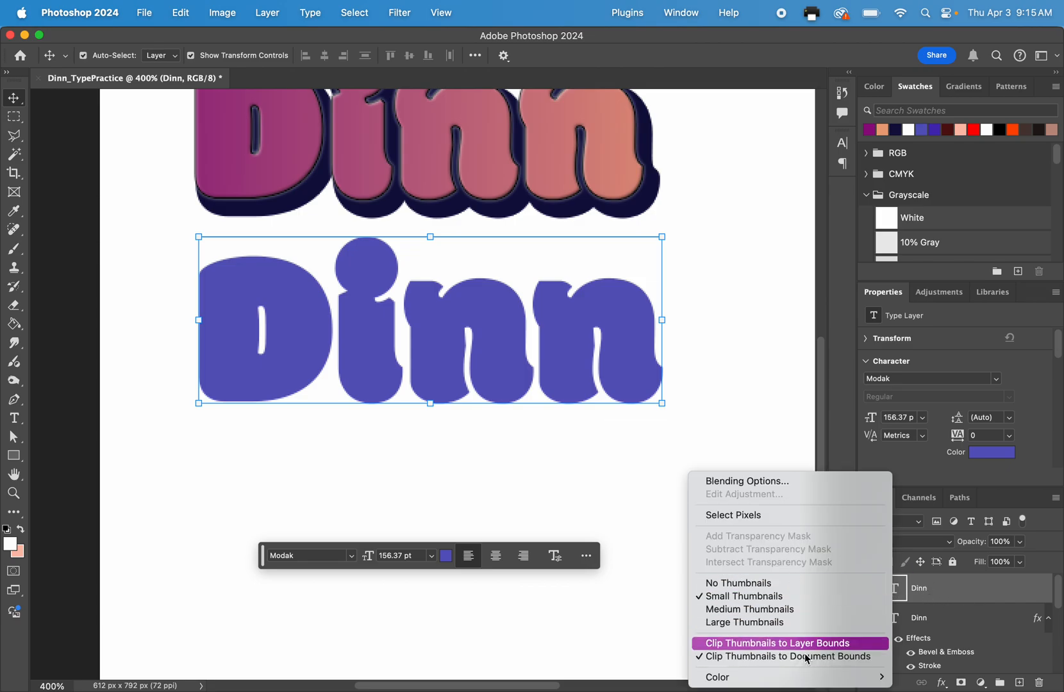
left_click(934, 597)
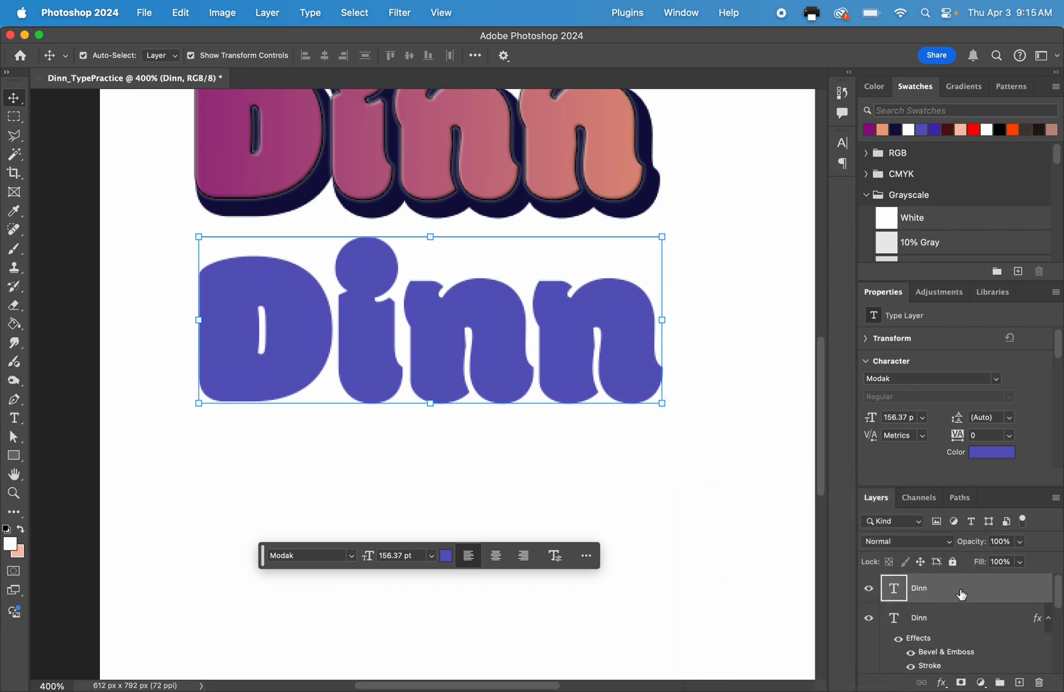
right_click(962, 595)
left_click(987, 591)
right_click(933, 595)
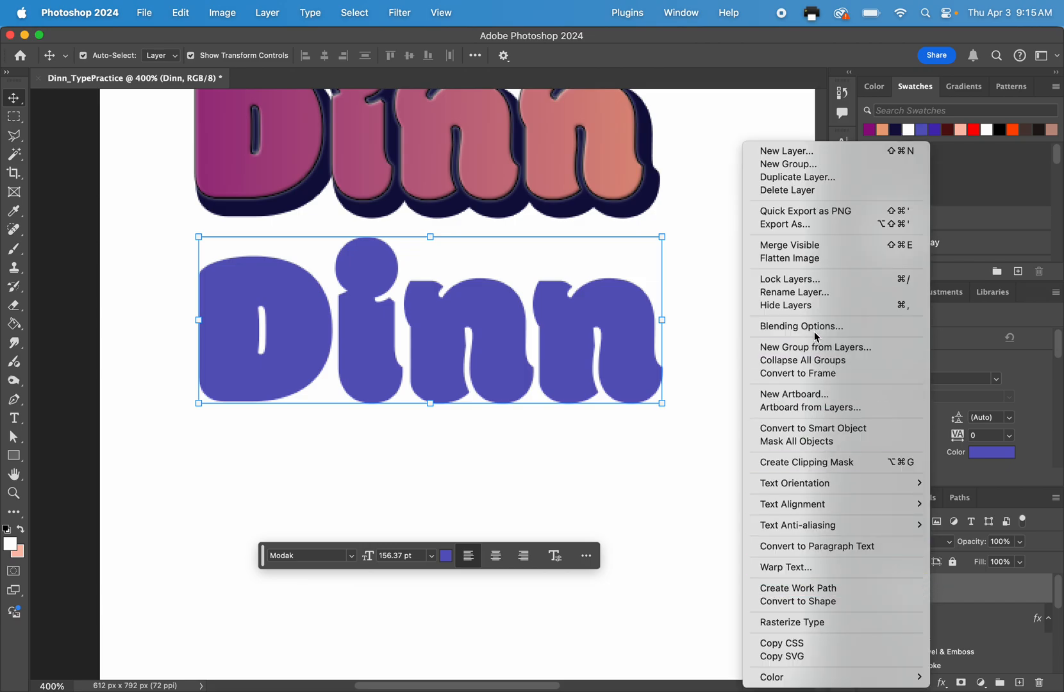
left_click(816, 603)
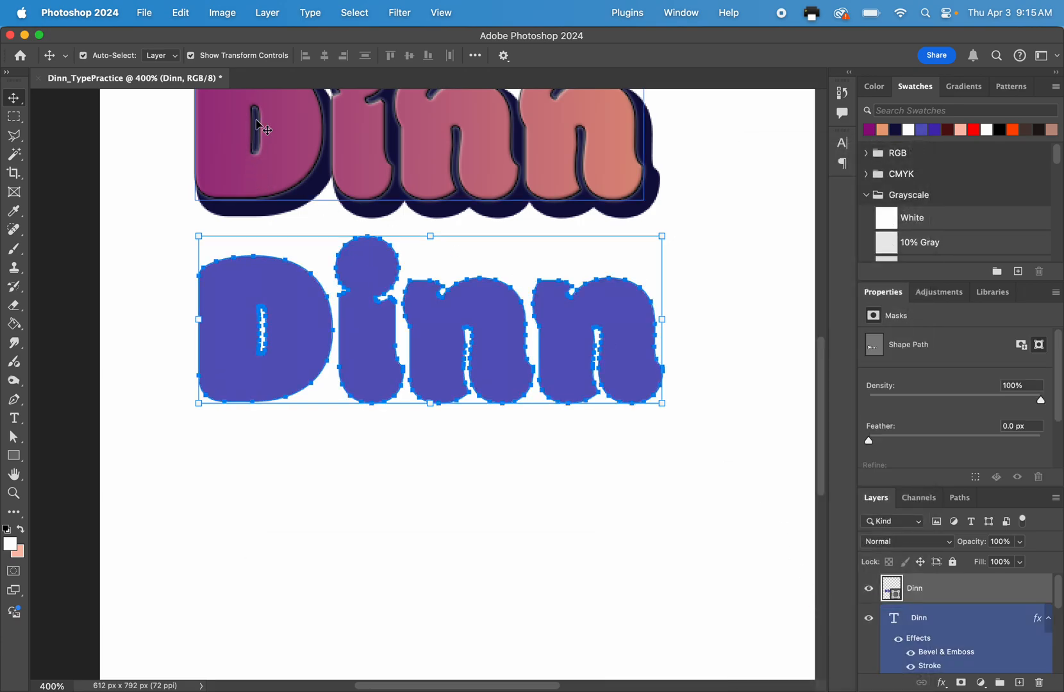
scroll(265, 126, "up", 3)
left_click(15, 418)
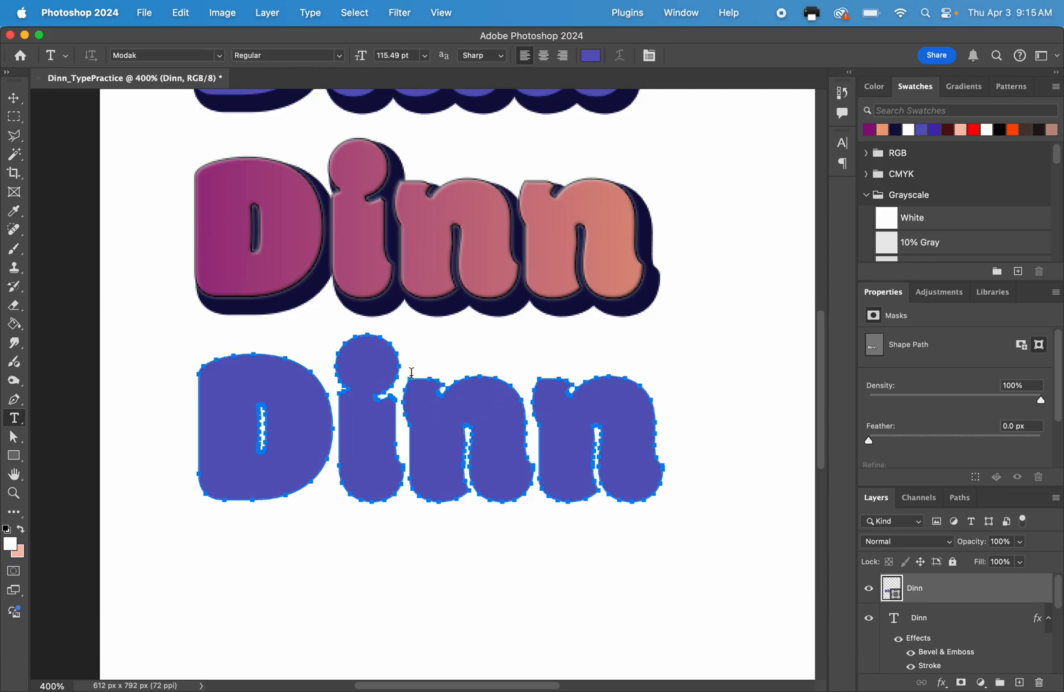
left_click(339, 336)
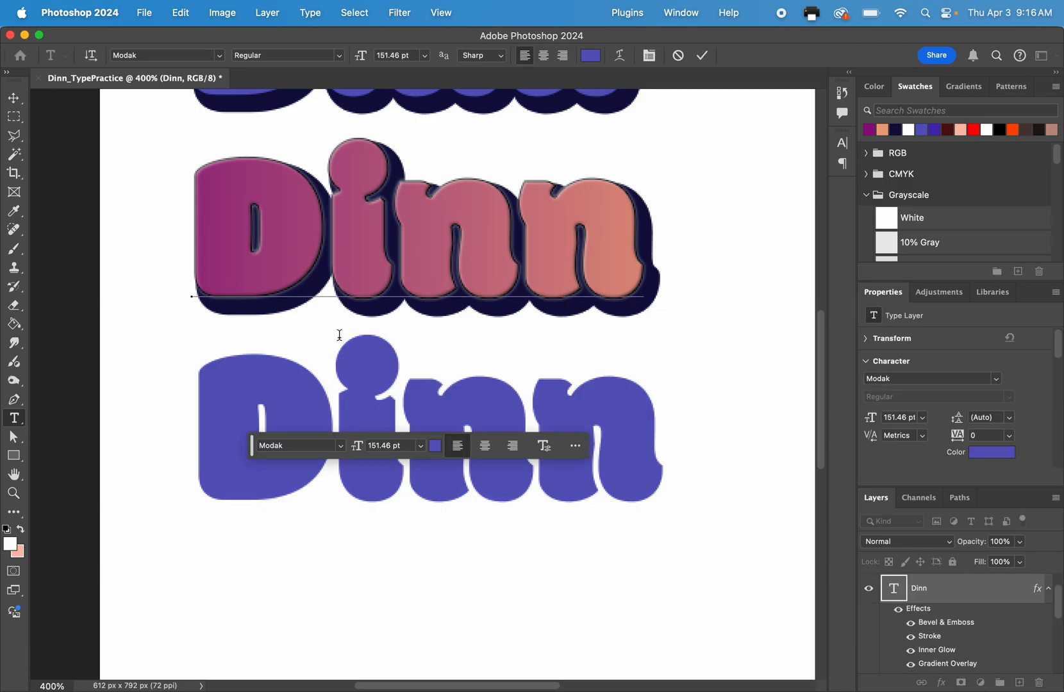
left_click(678, 55)
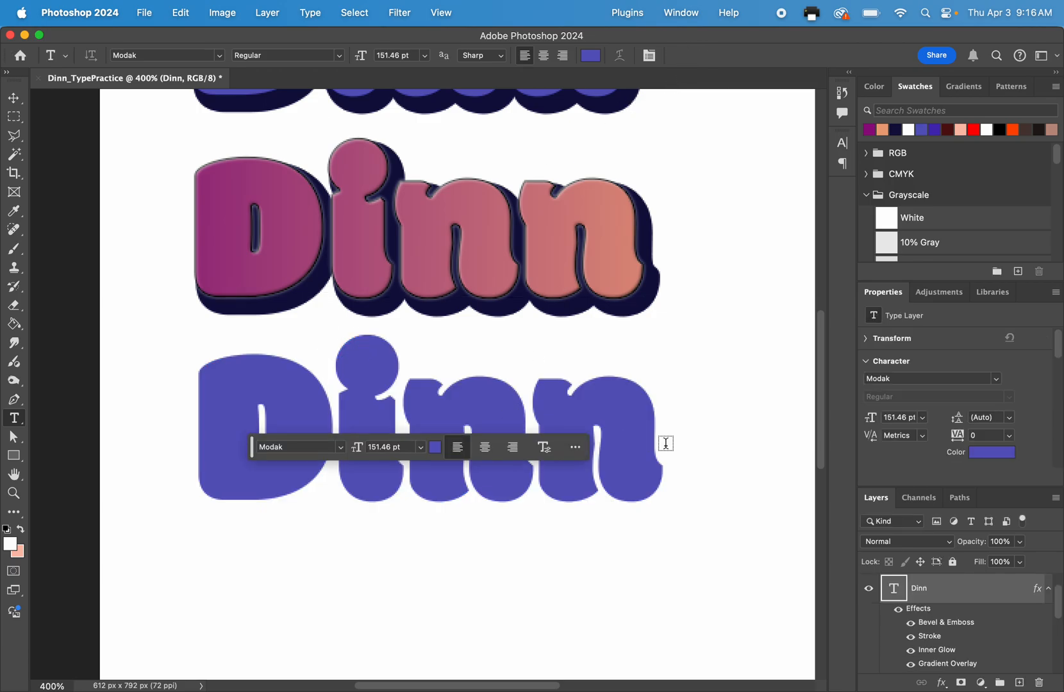
Try editing the topmost live-text surname by replacing its ending with "pojf", and restore the original spelling.
scroll(551, 225, "up", 5)
scroll(551, 225, "left", 1)
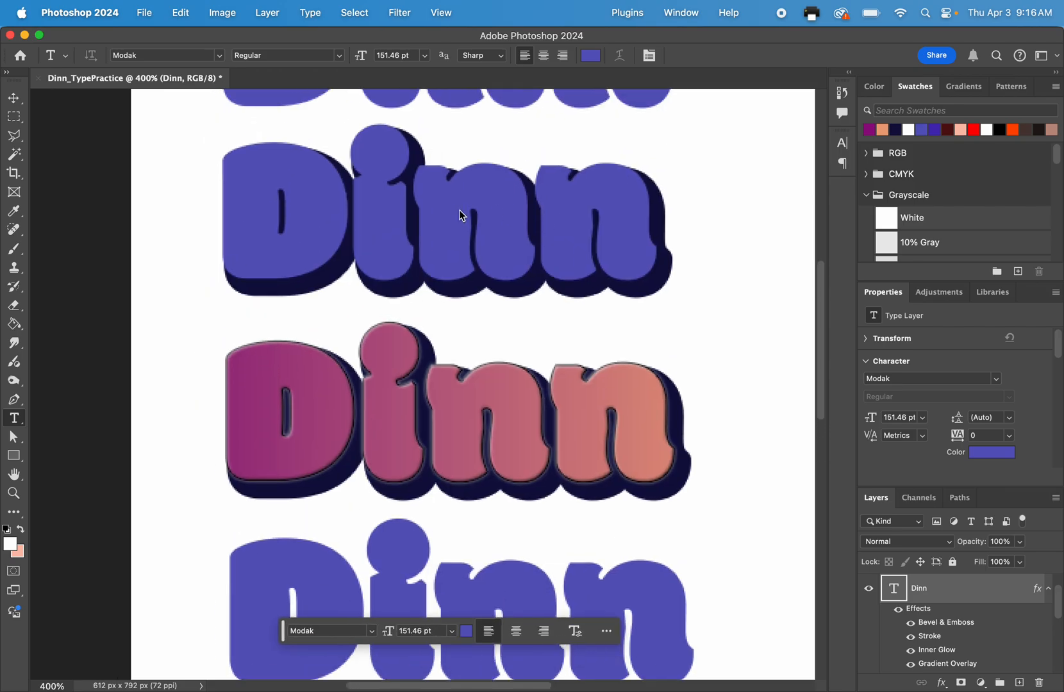
scroll(483, 191, "up", 4)
scroll(483, 191, "left", 1)
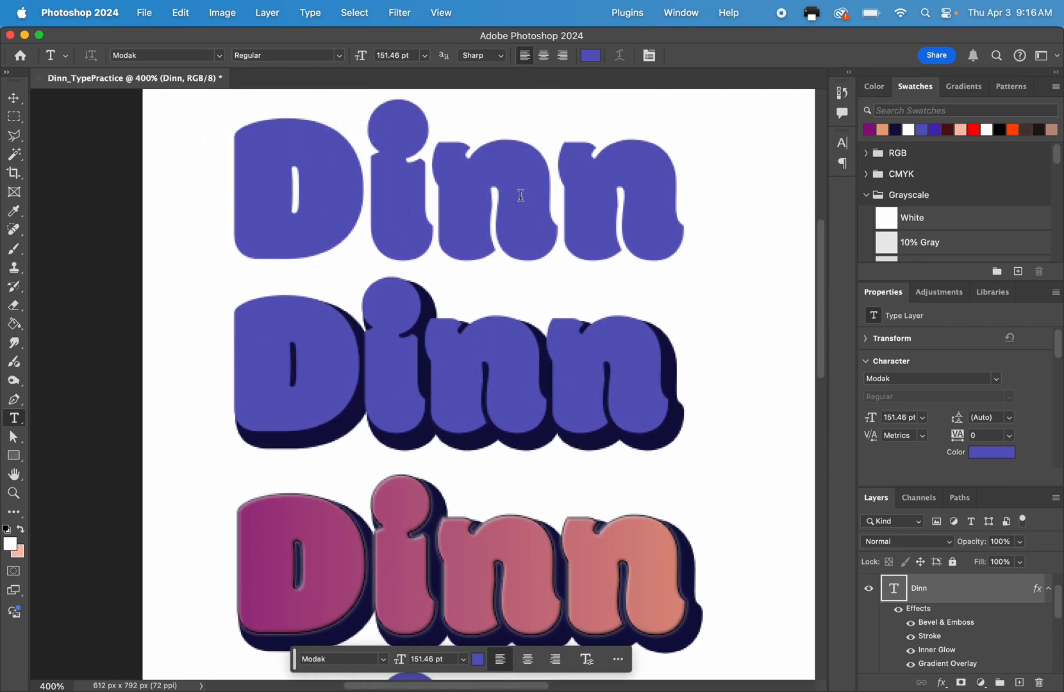
left_click(445, 200)
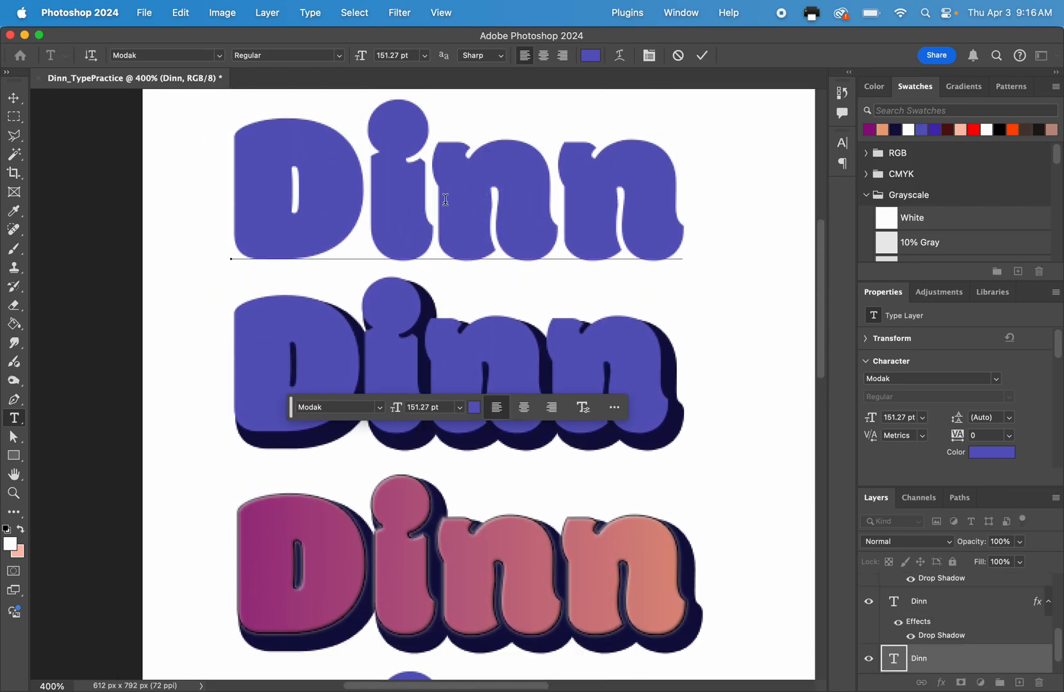
type("pojf")
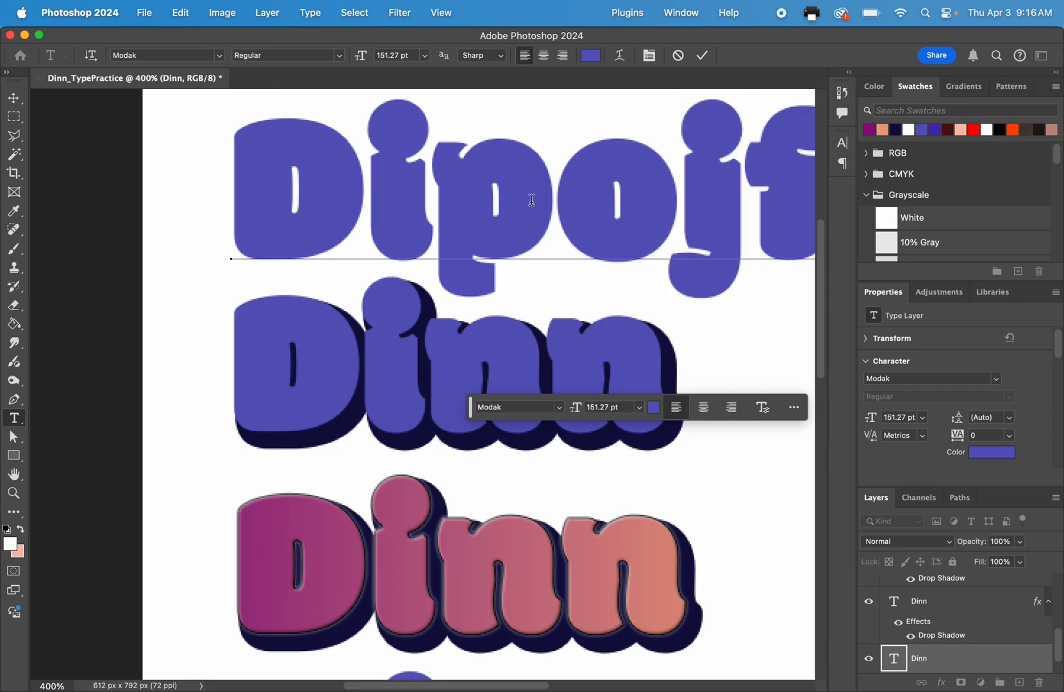
key("BackSpace")
key("BackSpace")
key("BackSpace")
key("BackSpace")
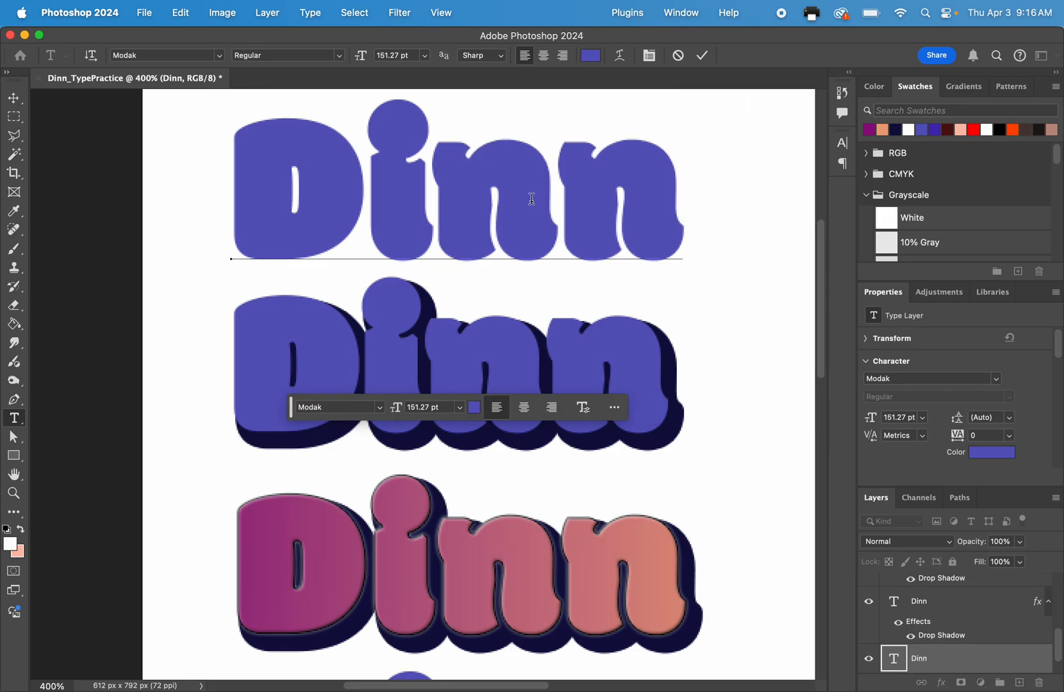
scroll(513, 240, "down", 6)
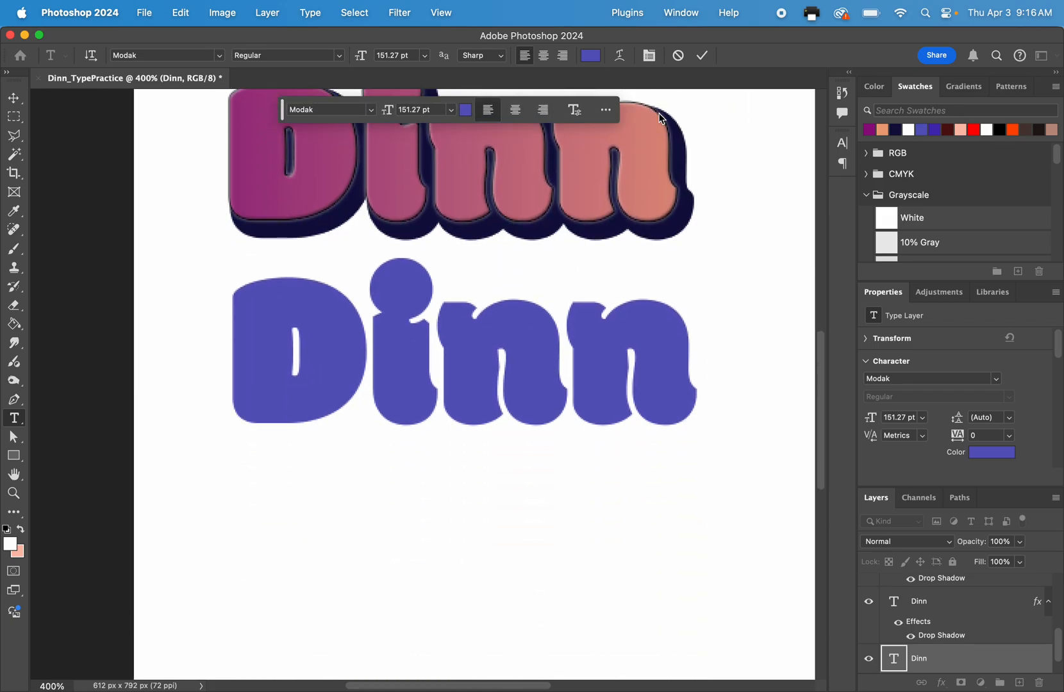
left_click(703, 56)
Compare the layer thumbnails of the converted surname shape and the gradient text version, leaving no layer selected.
scroll(1009, 608, "up", 5)
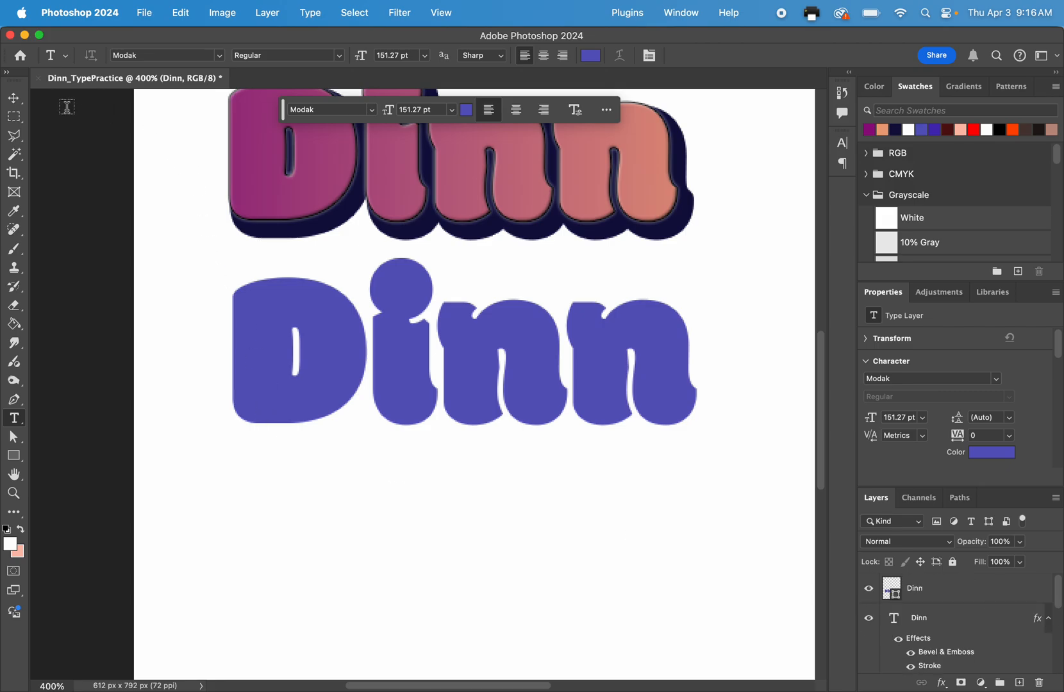
left_click(14, 98)
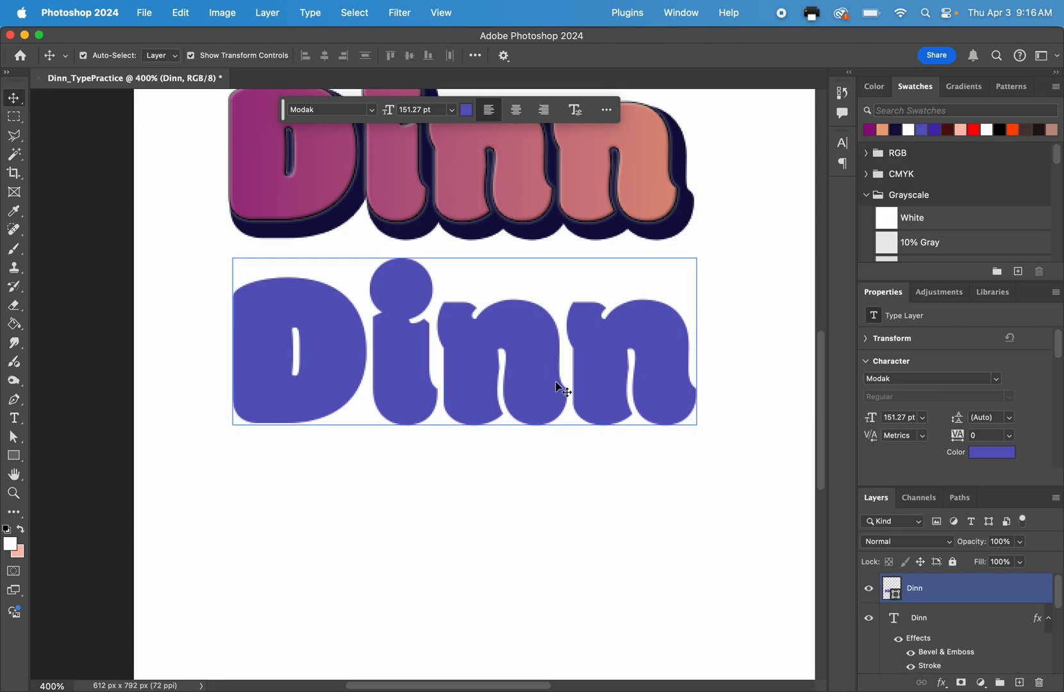
left_click(904, 593)
left_click(891, 615)
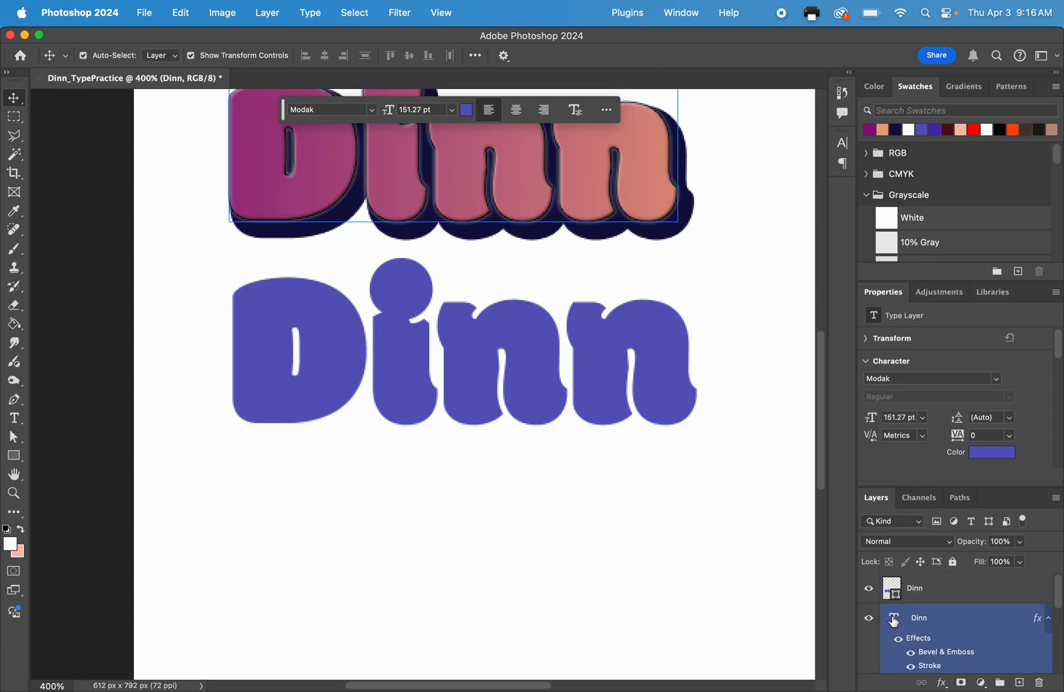
left_click(894, 597)
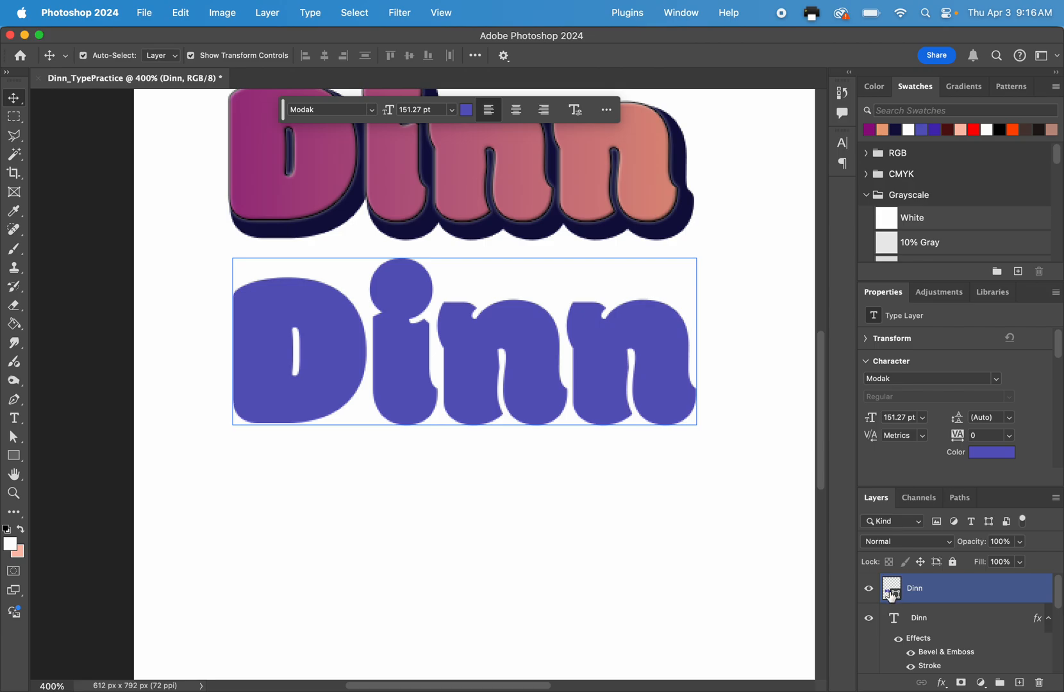
left_click(740, 463)
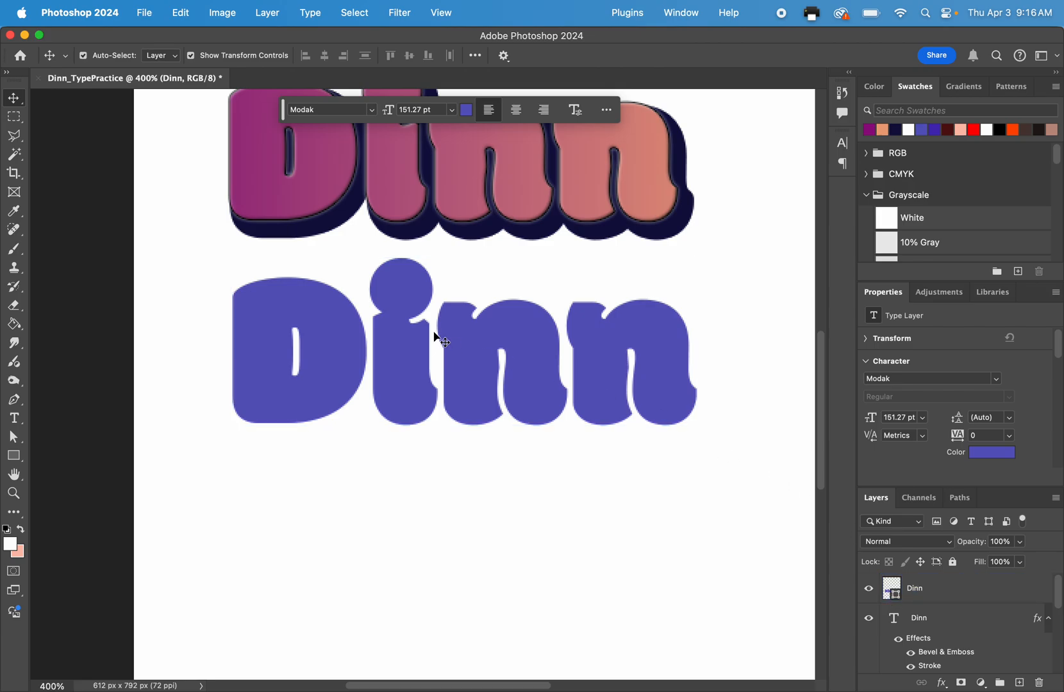
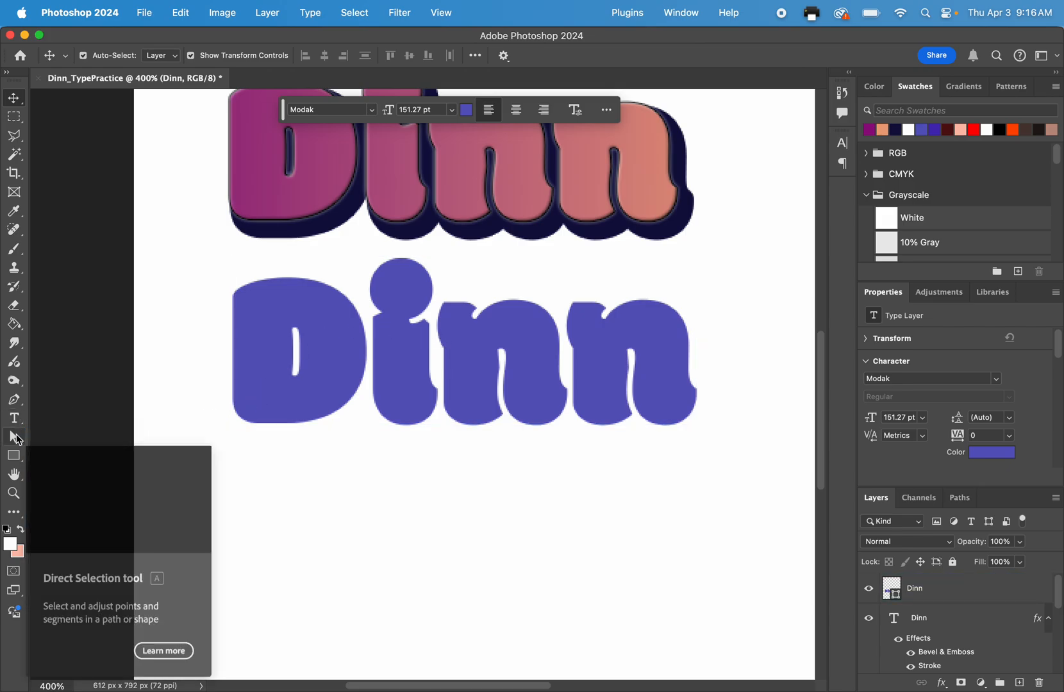
Reposition the converted surname's letters individually with the Path Selection tool, raising the first and third and lowering the second and fourth.
left_click(16, 433)
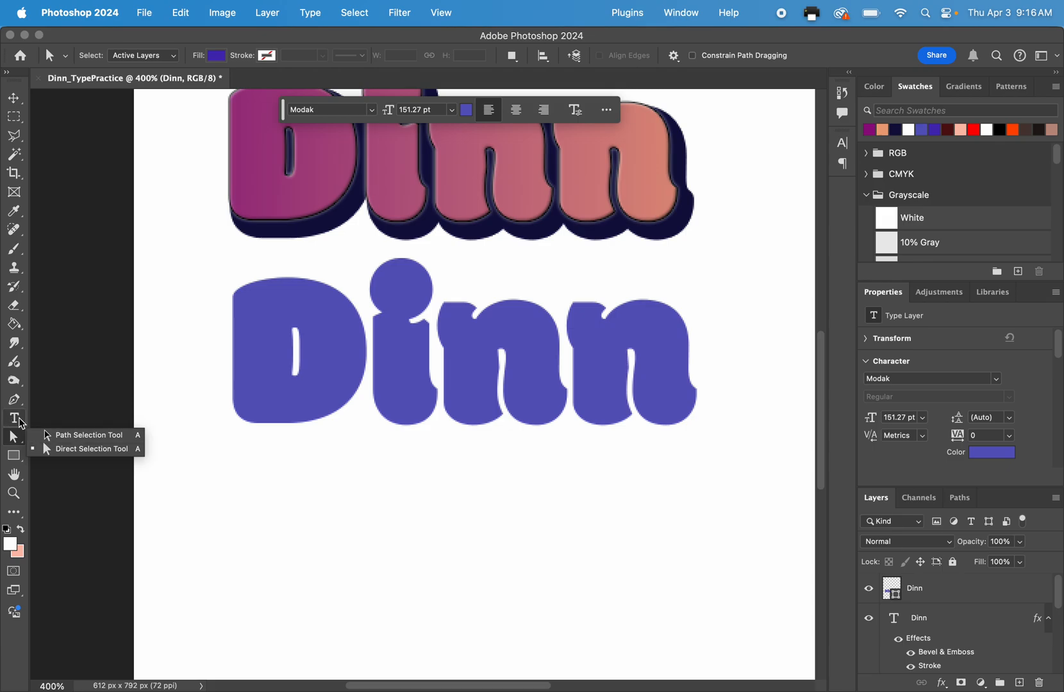
left_click(64, 435)
left_click(268, 377)
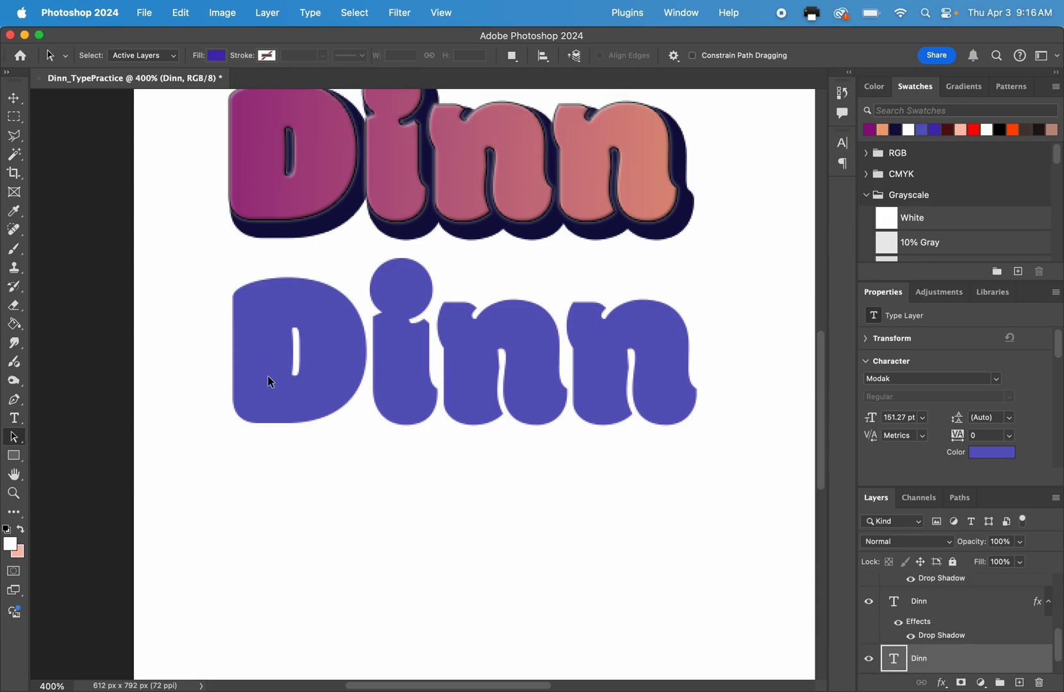
left_click(268, 377)
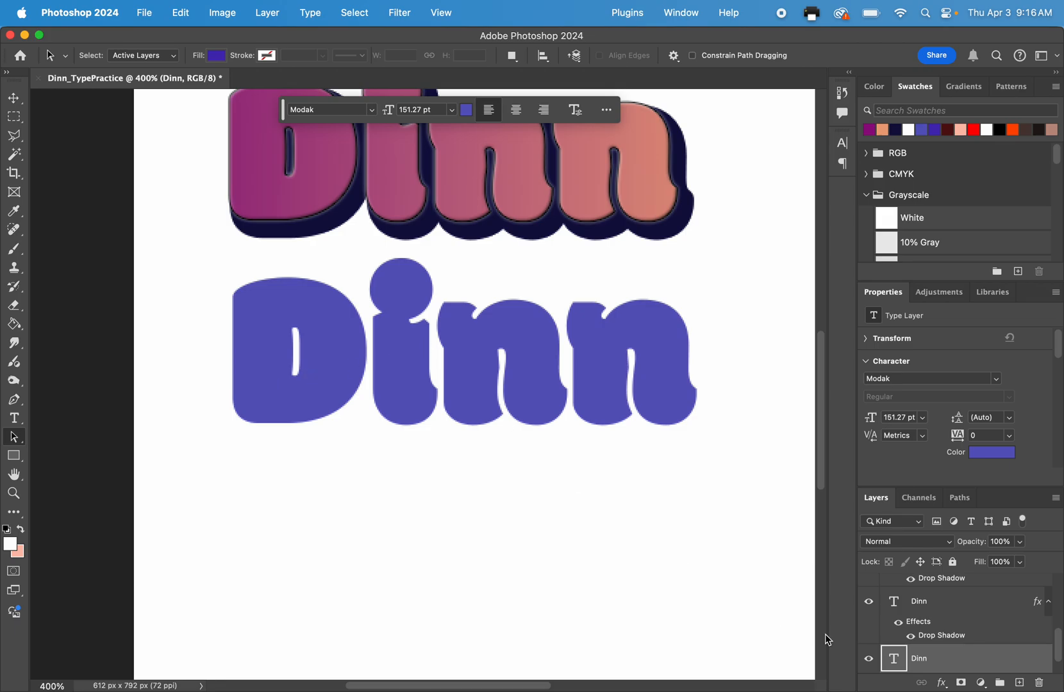
scroll(898, 616, "up", 4)
left_click(907, 586)
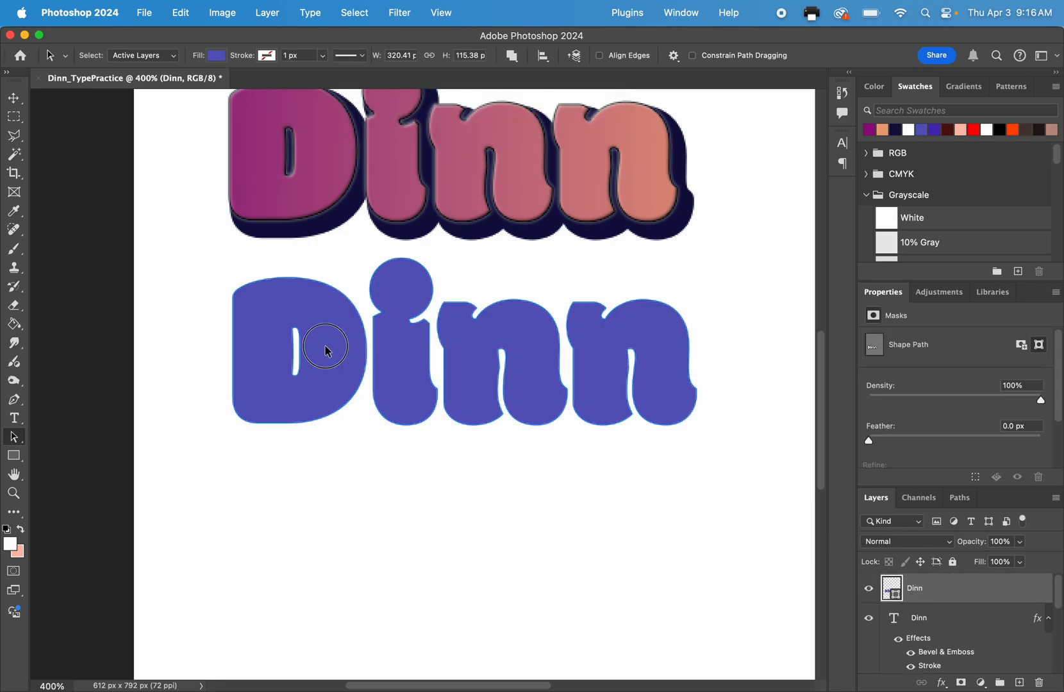
left_click_drag(332, 344, 320, 317)
left_click(397, 359)
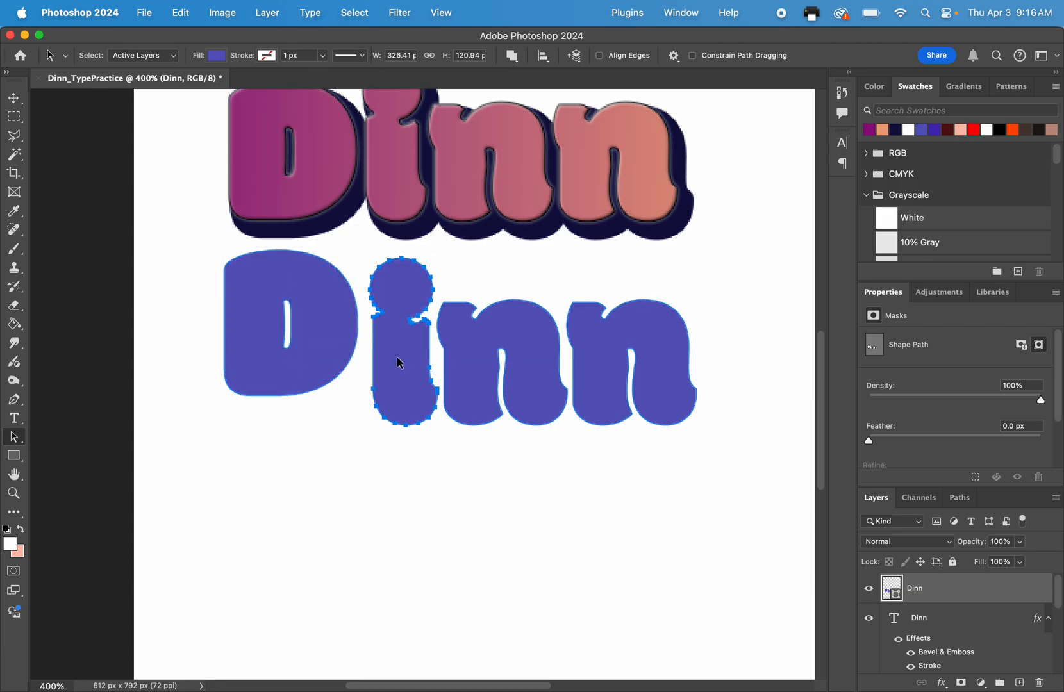
left_click_drag(398, 365, 393, 385)
left_click(472, 378)
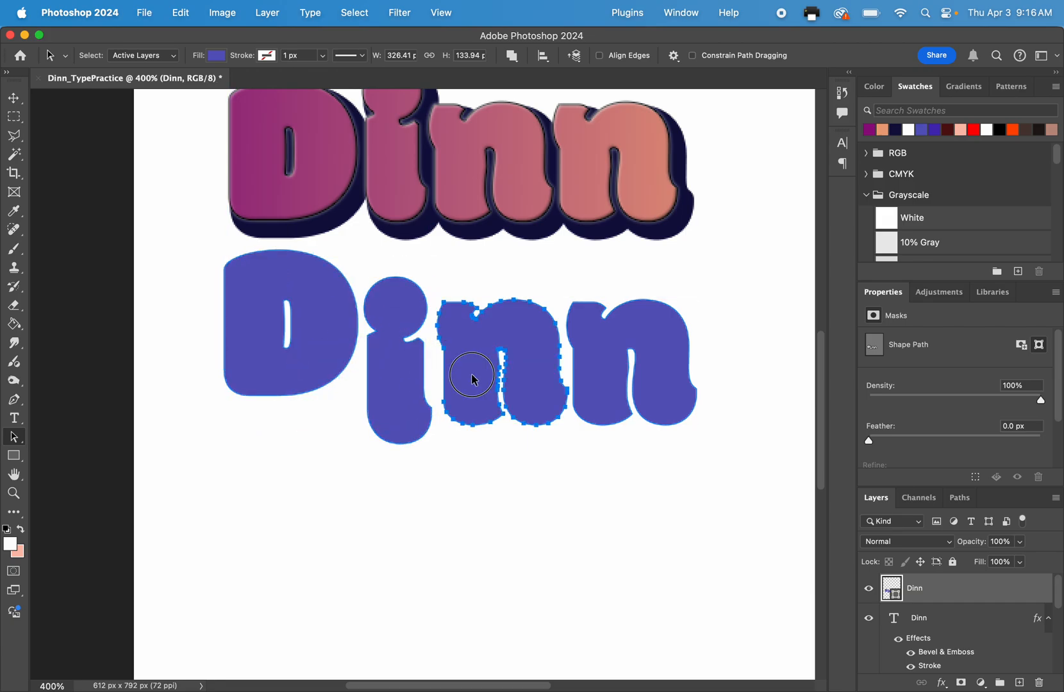
left_click_drag(472, 377, 463, 340)
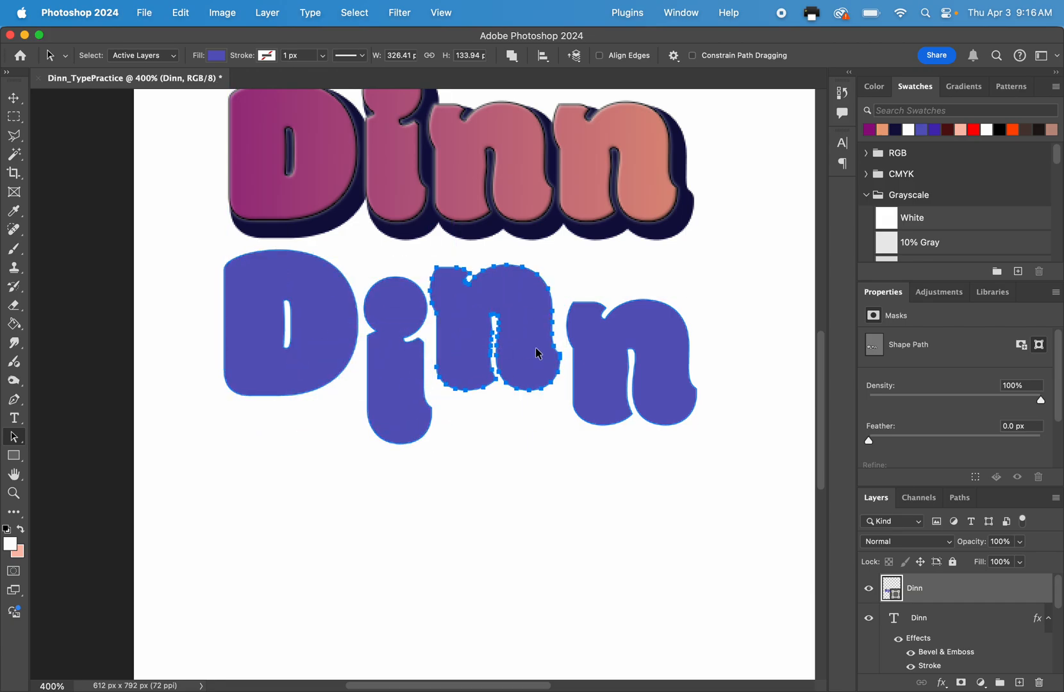
left_click(593, 363)
left_click_drag(593, 362, 586, 366)
left_click(466, 473)
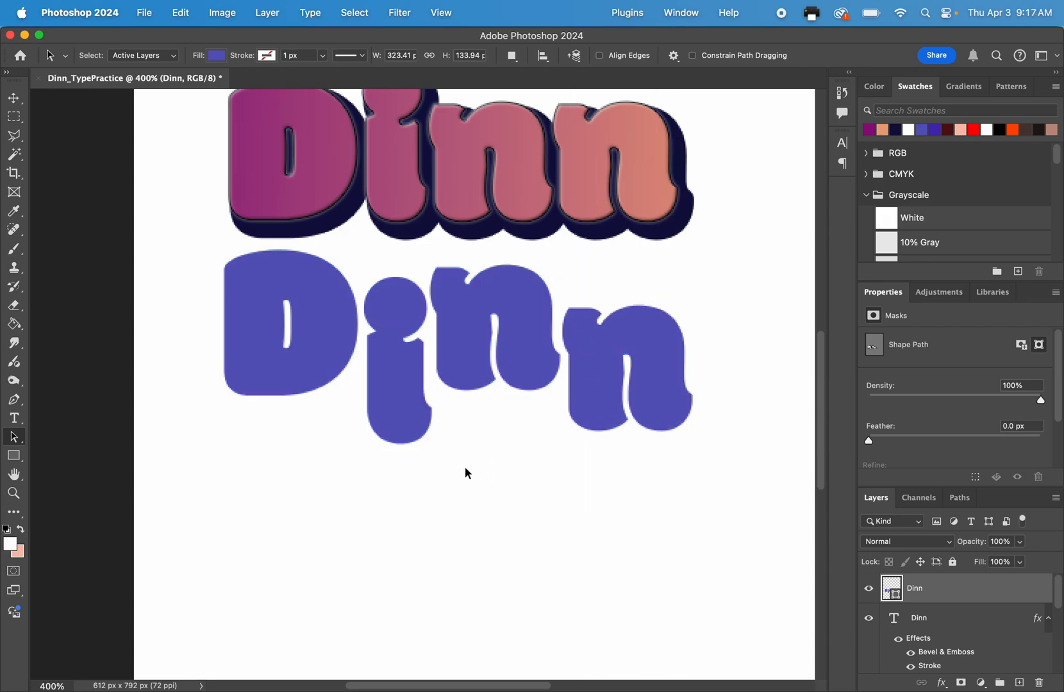
Try red, orange-red and dark brown fills on the surname shape, and restore its blue-violet fill.
left_click(339, 345)
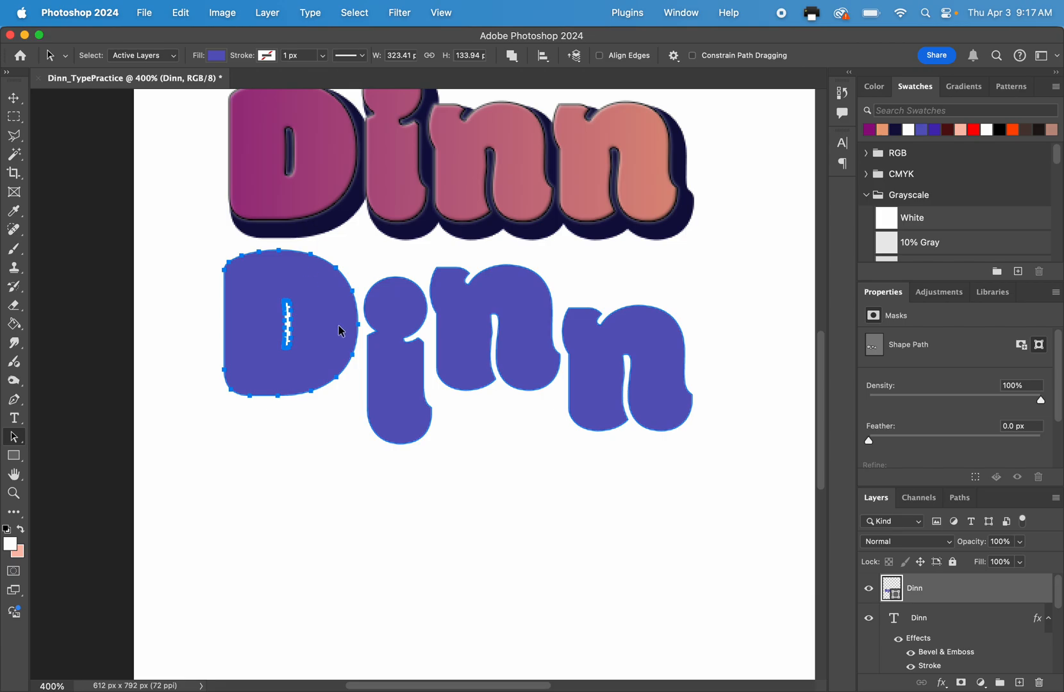
left_click(215, 56)
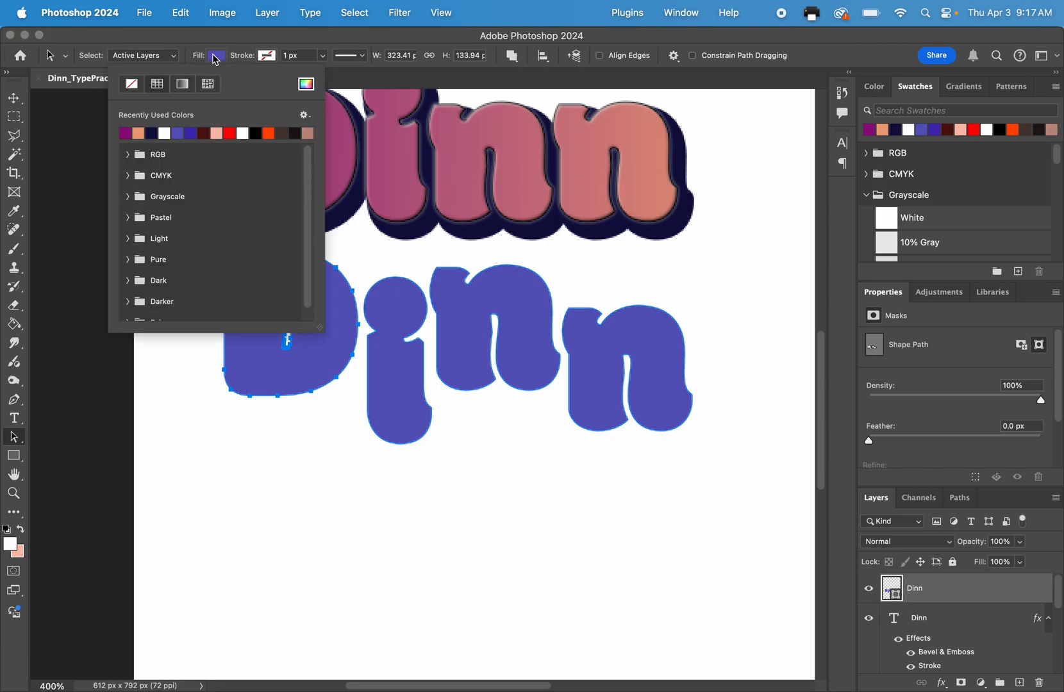
left_click(231, 132)
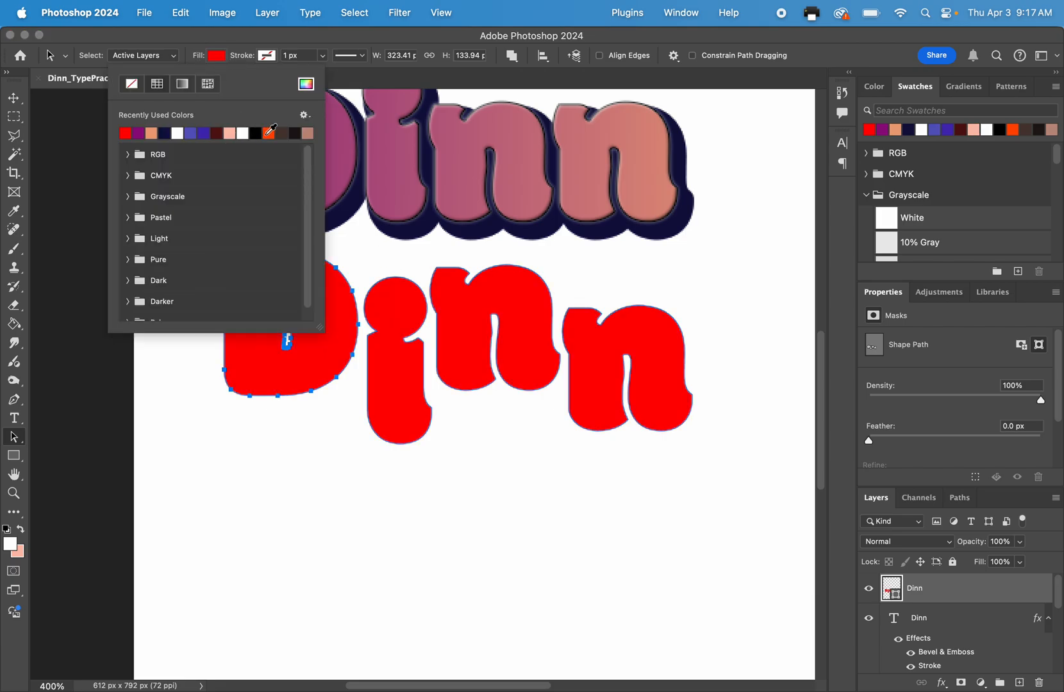
left_click(269, 132)
left_click(285, 132)
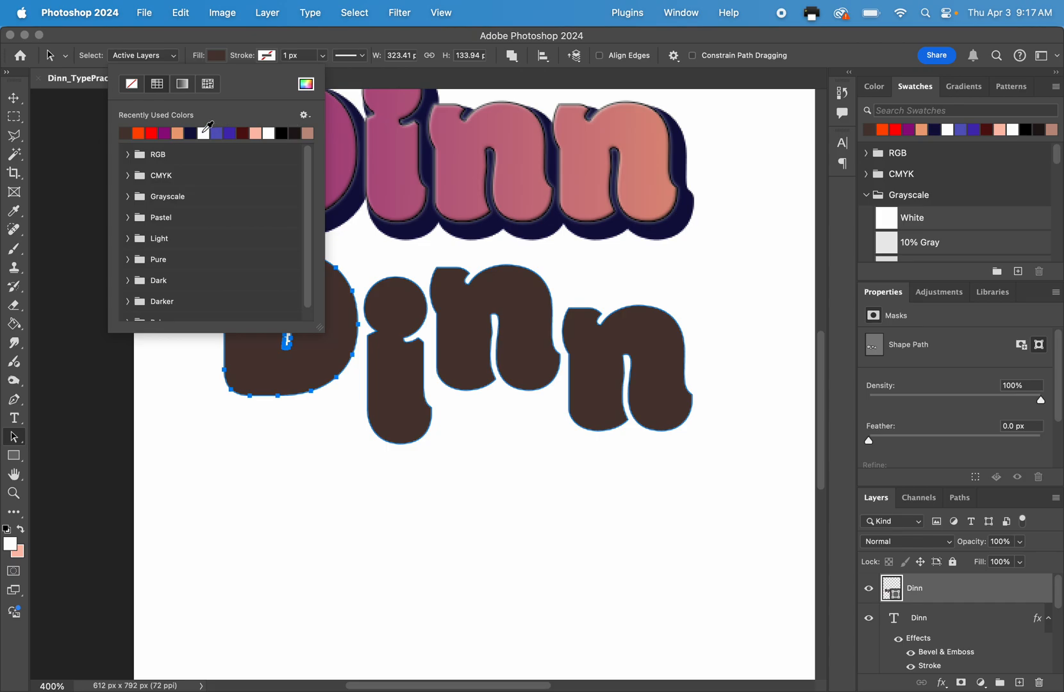
left_click(216, 132)
left_click(221, 59)
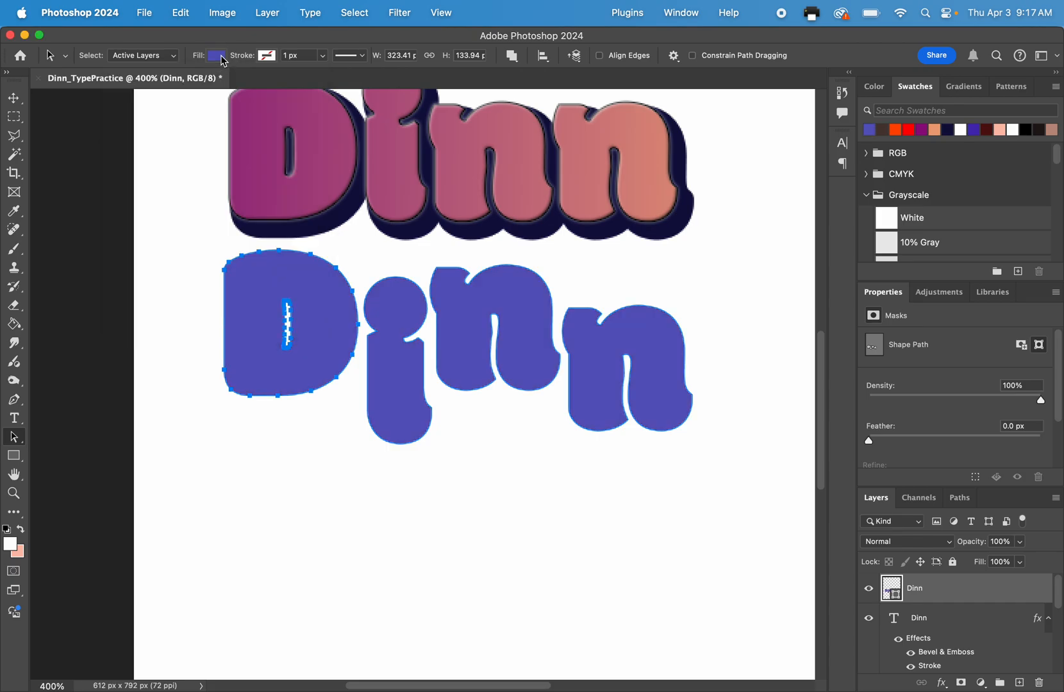
Fill the surname shape with red and give it a blue-violet stroke 7.63 px wide.
left_click(221, 59)
left_click(165, 132)
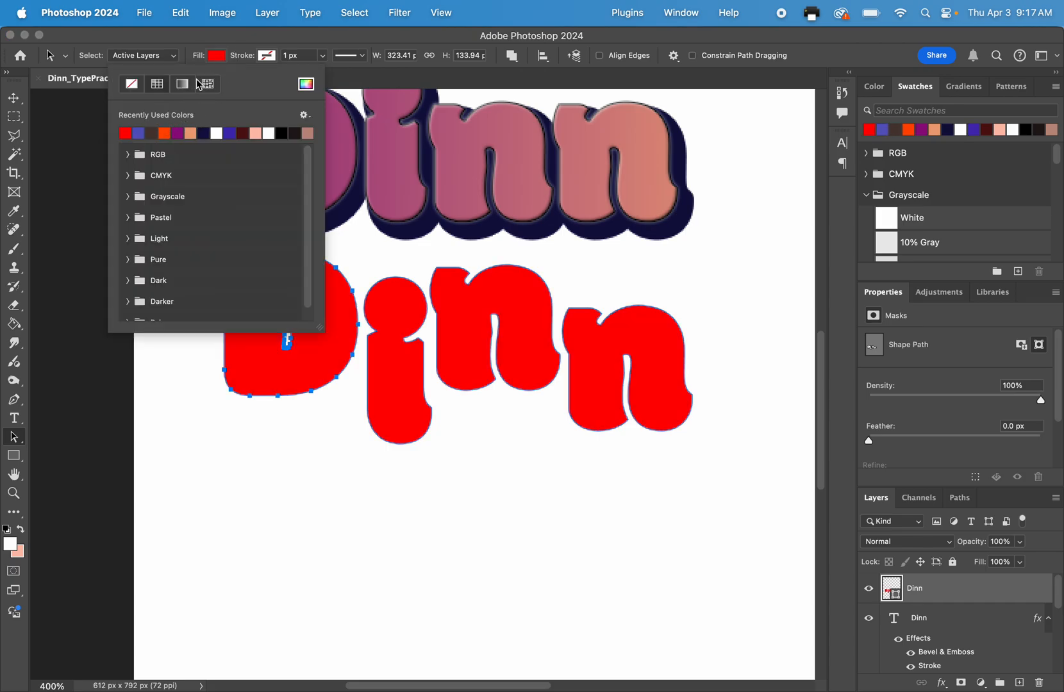
left_click(266, 56)
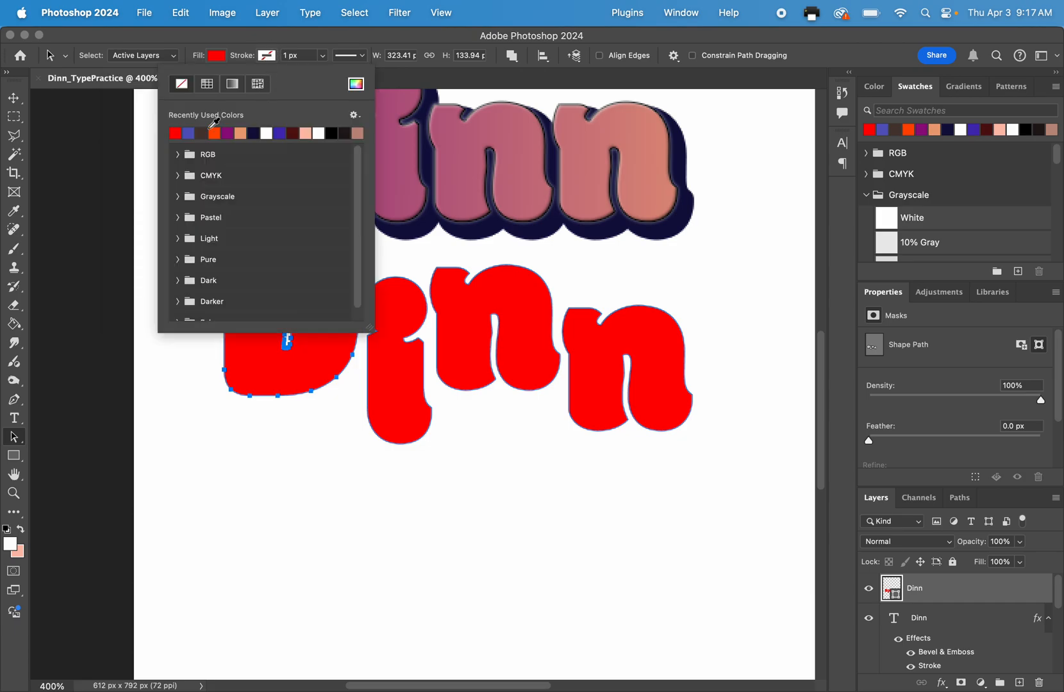
left_click(191, 132)
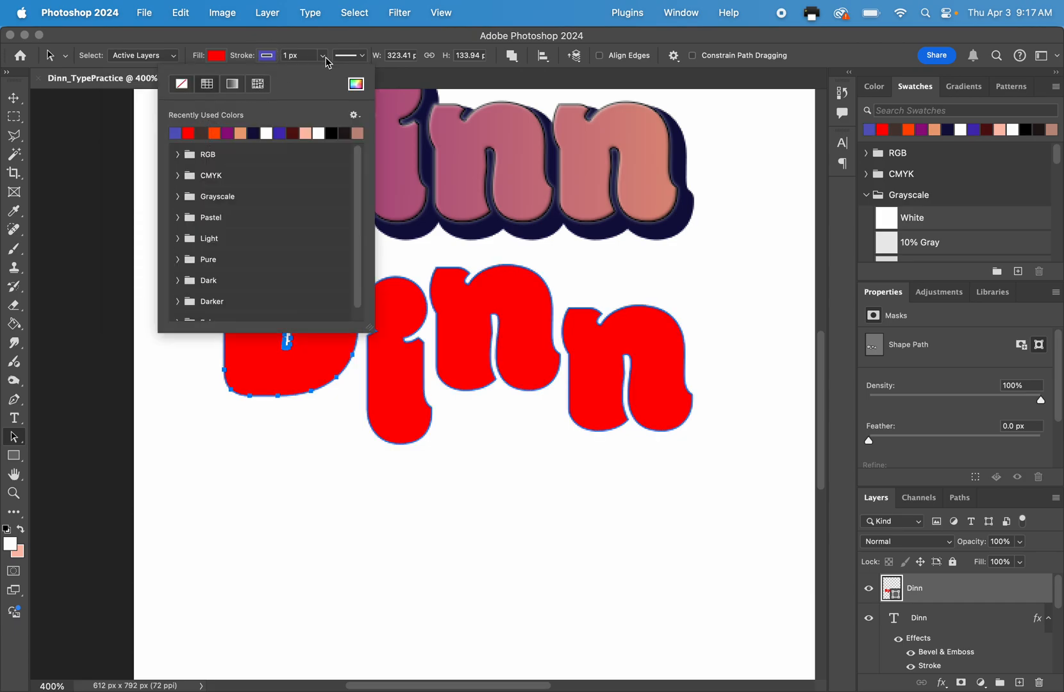
left_click(325, 58)
left_click_drag(322, 74, 335, 76)
Move the whole surname shape slightly lower to leave more space below the gradient version.
left_click(14, 98)
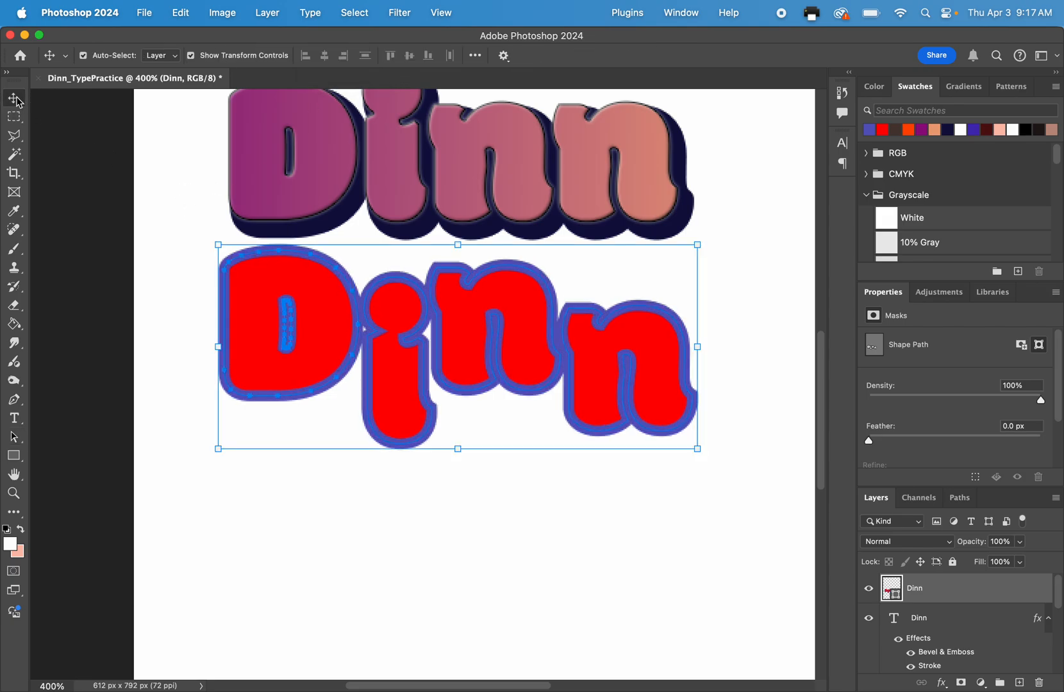
left_click(111, 188)
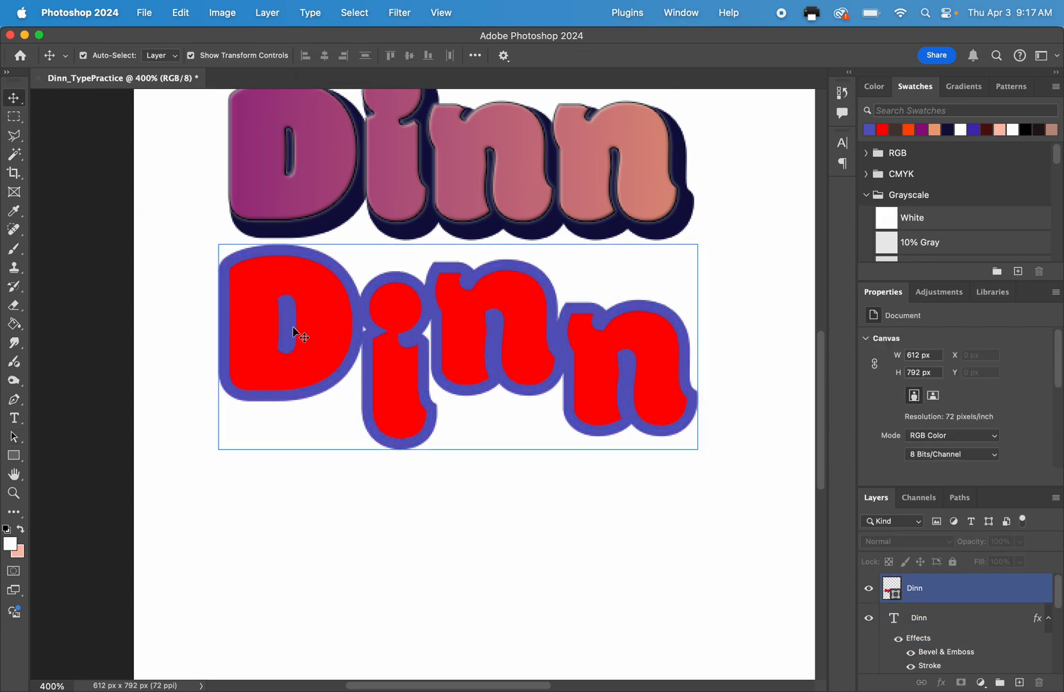
mouse_move(319, 338)
left_mouse_down()
mouse_move(321, 372)
mouse_move(325, 358)
left_mouse_up()
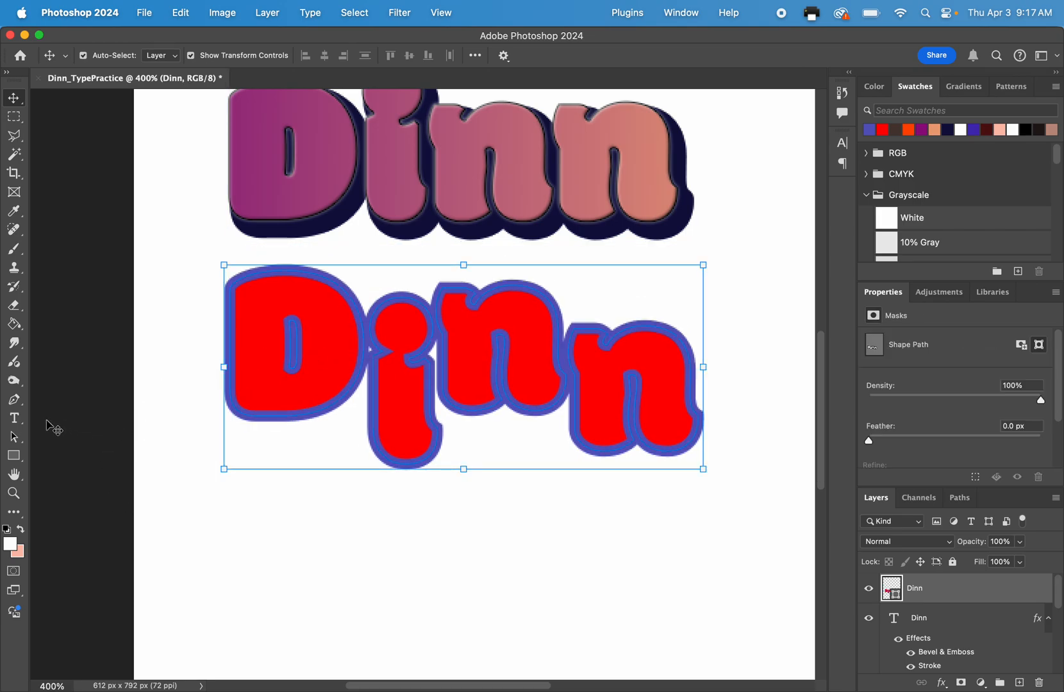
Rearrange the shape's letters individually with the Path Selection tool so they sit roughly on one baseline with even spacing.
left_click(14, 437)
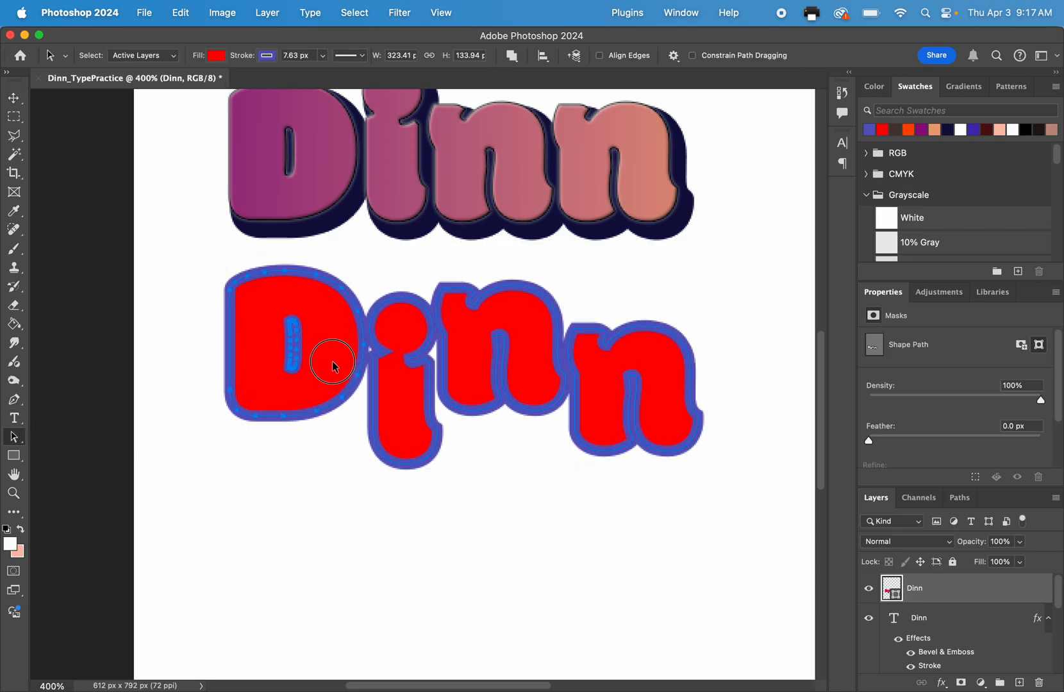
left_click_drag(332, 360, 319, 348)
left_click_drag(392, 378, 379, 387)
left_click_drag(458, 347, 451, 329)
left_click_drag(614, 375, 619, 391)
left_click_drag(311, 326, 309, 382)
left_click_drag(488, 333, 499, 405)
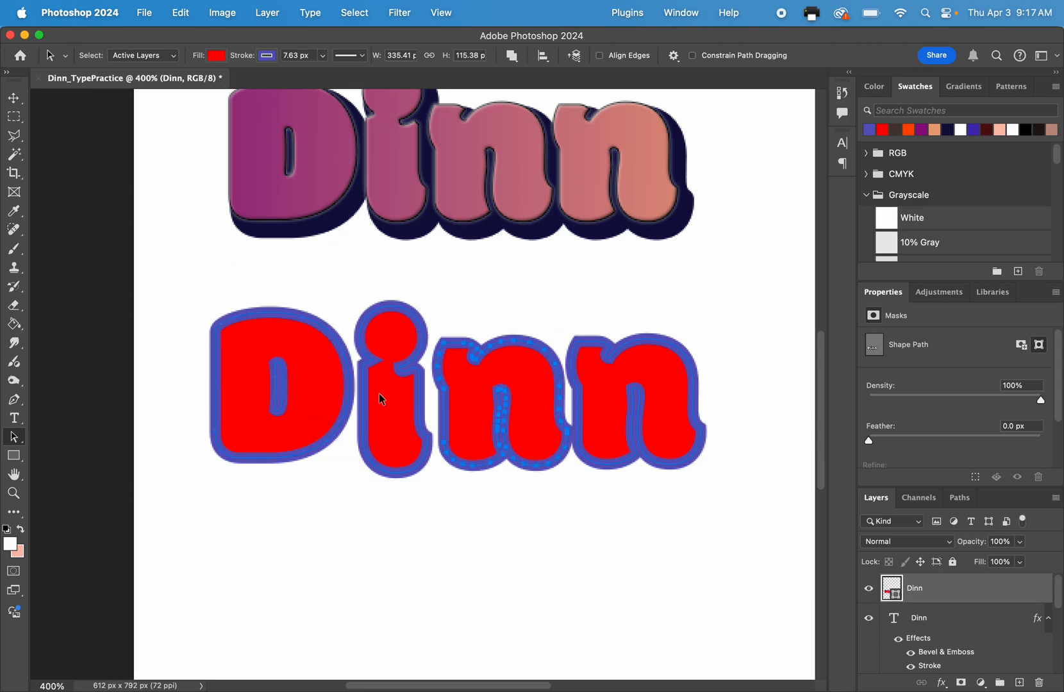
left_click_drag(333, 388, 336, 398)
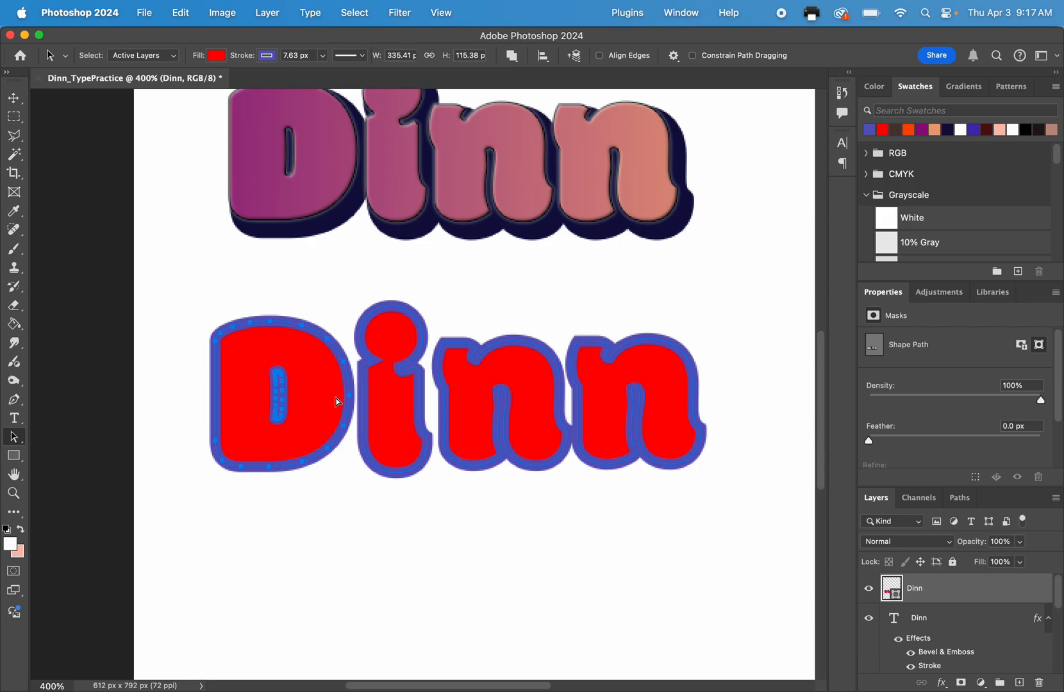
left_click(260, 287)
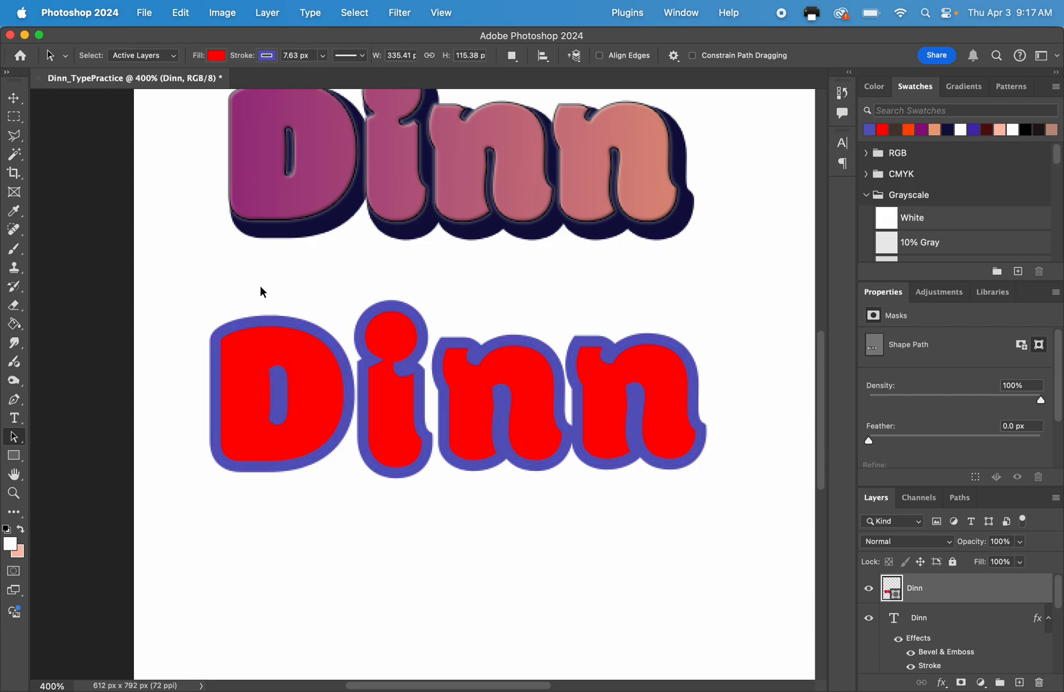
Cut the first letter out into its own shape layer and check the separation by toggling that layer's visibility.
right_click(13, 437)
left_click(60, 434)
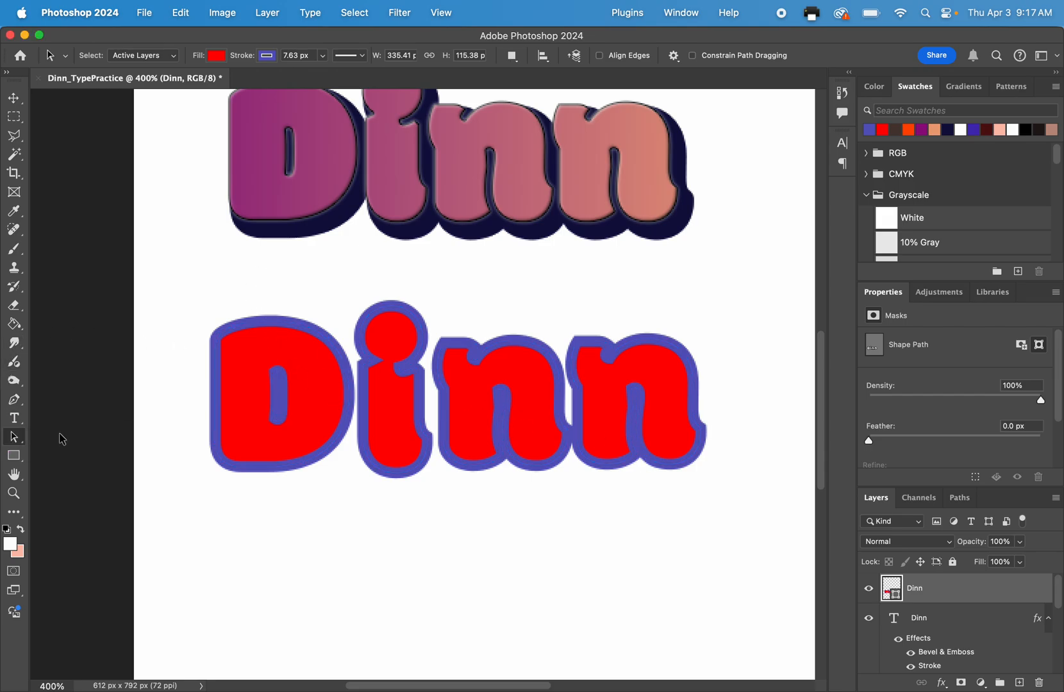
left_click(278, 364)
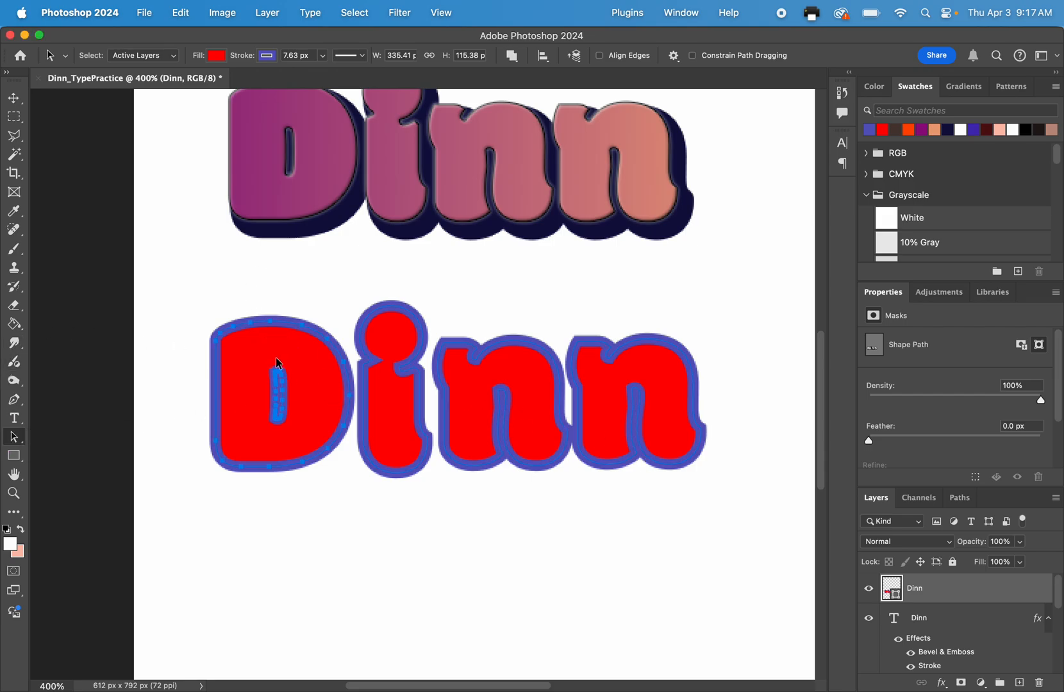
left_click(267, 13)
mouse_move(279, 41)
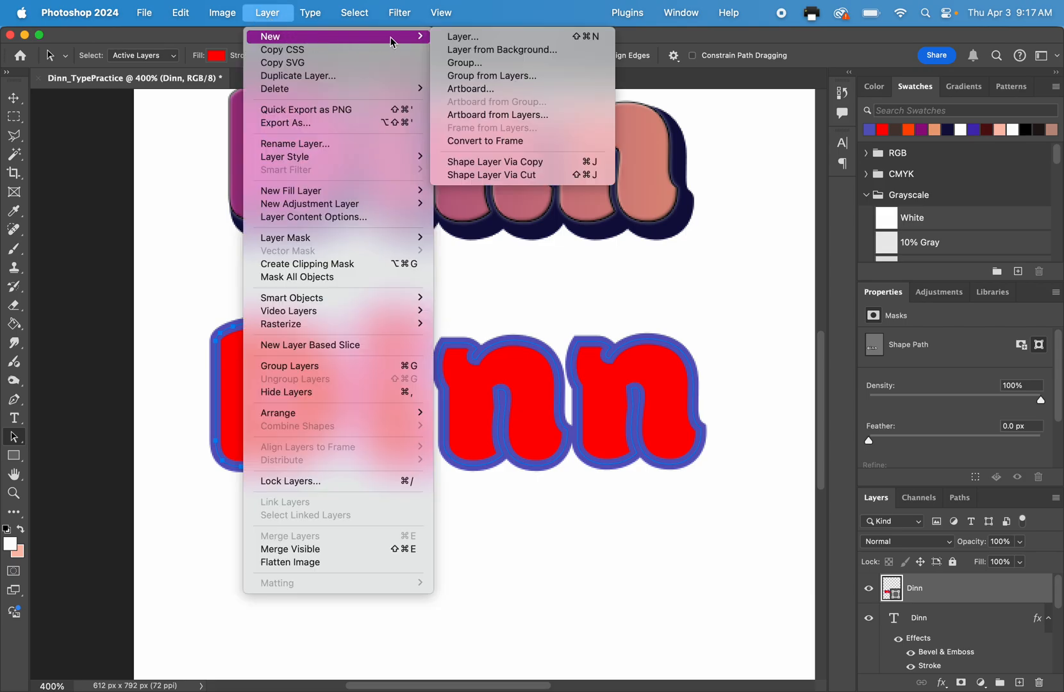
left_click(490, 183)
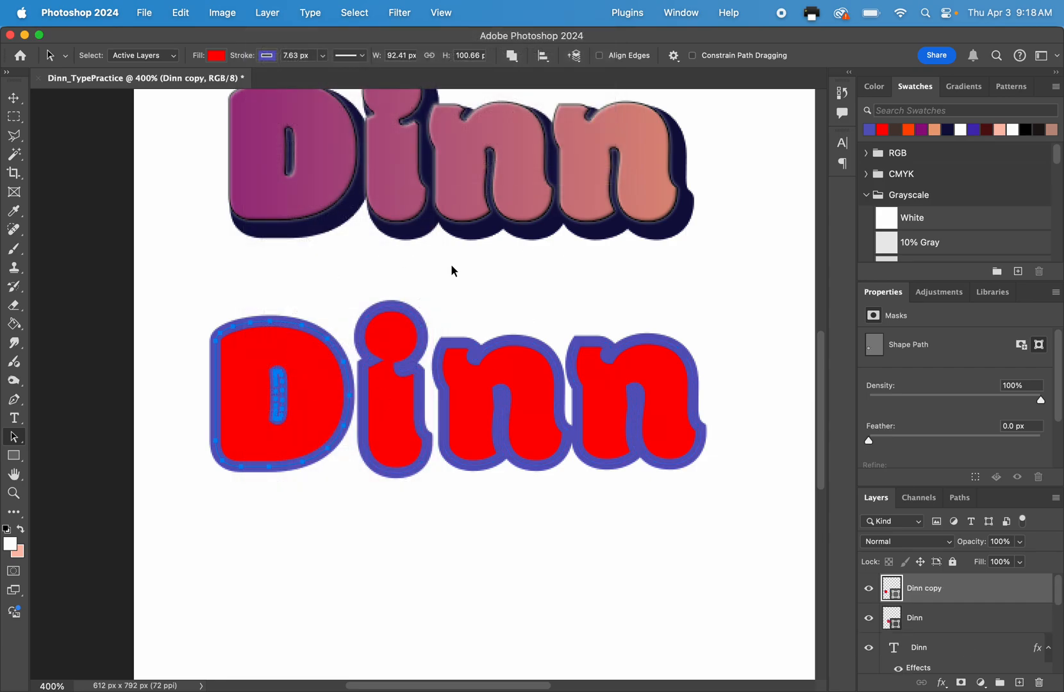
left_click(870, 589)
left_click(870, 589)
left_click(872, 589)
left_click(870, 589)
Fill the separated first letter with green 2dc938.
left_click(216, 55)
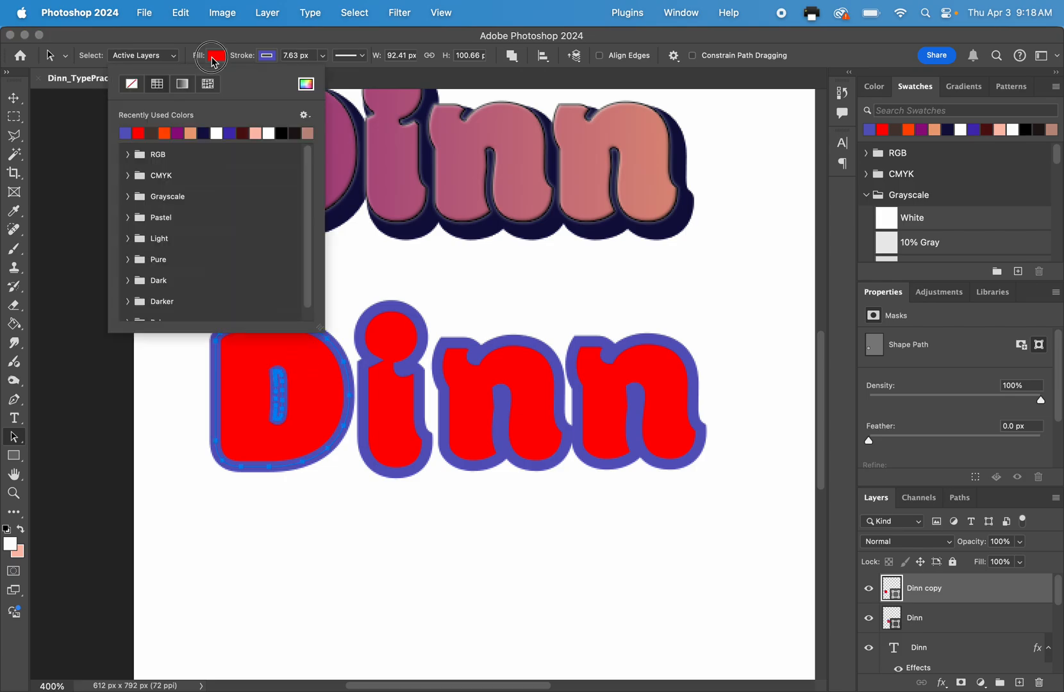
left_click(306, 84)
left_click_drag(546, 129, 537, 171)
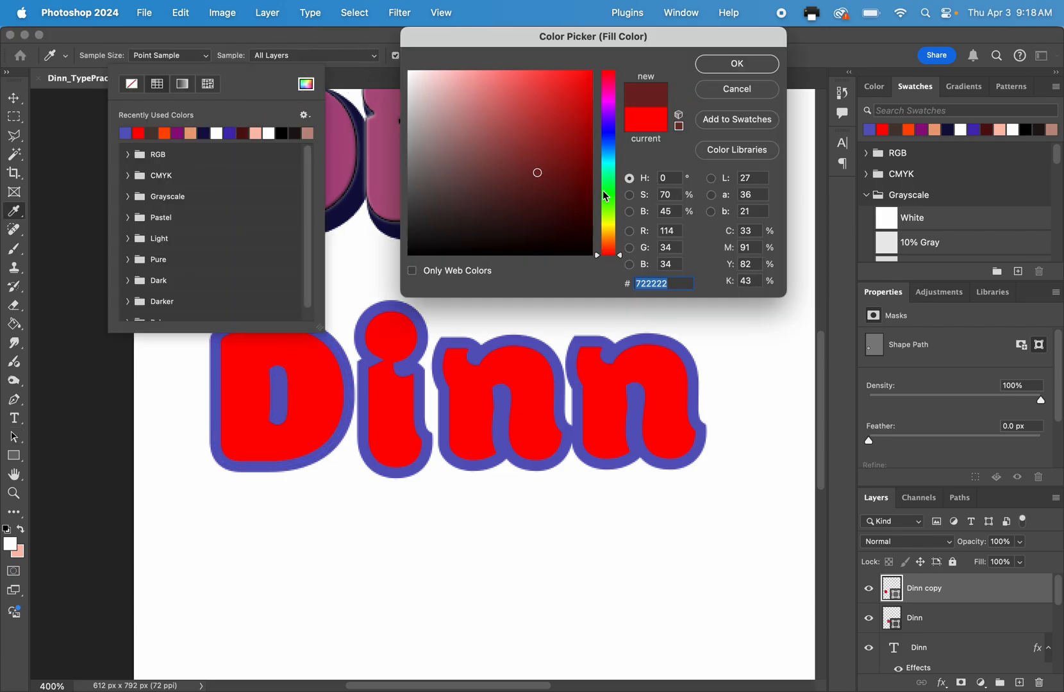
left_click(603, 191)
left_click(551, 108)
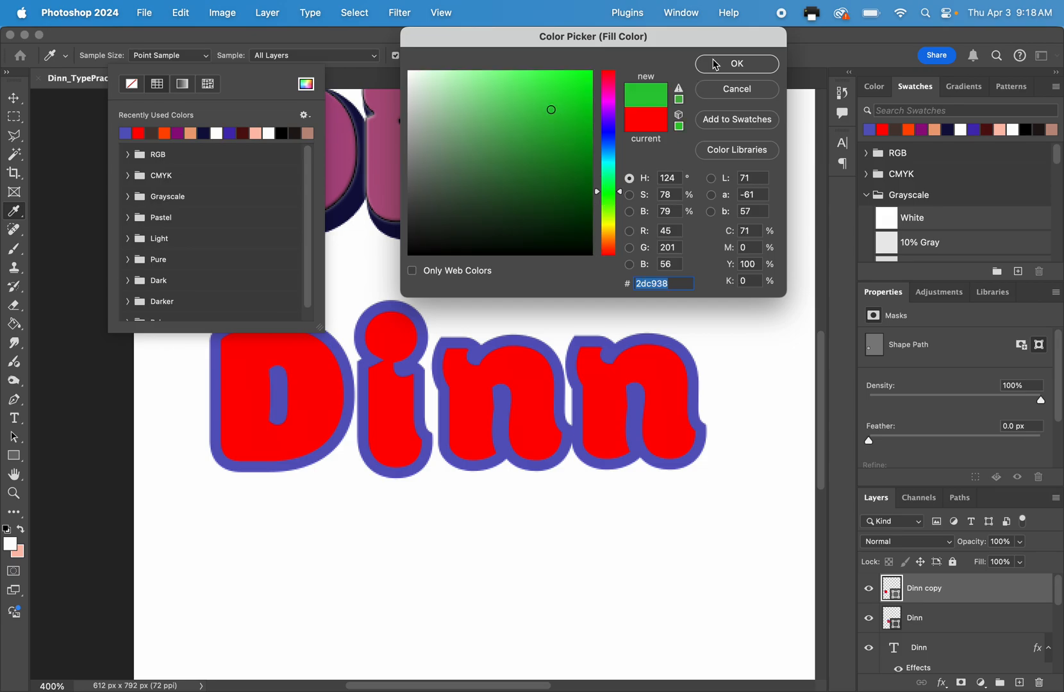
left_click(737, 64)
left_click(221, 58)
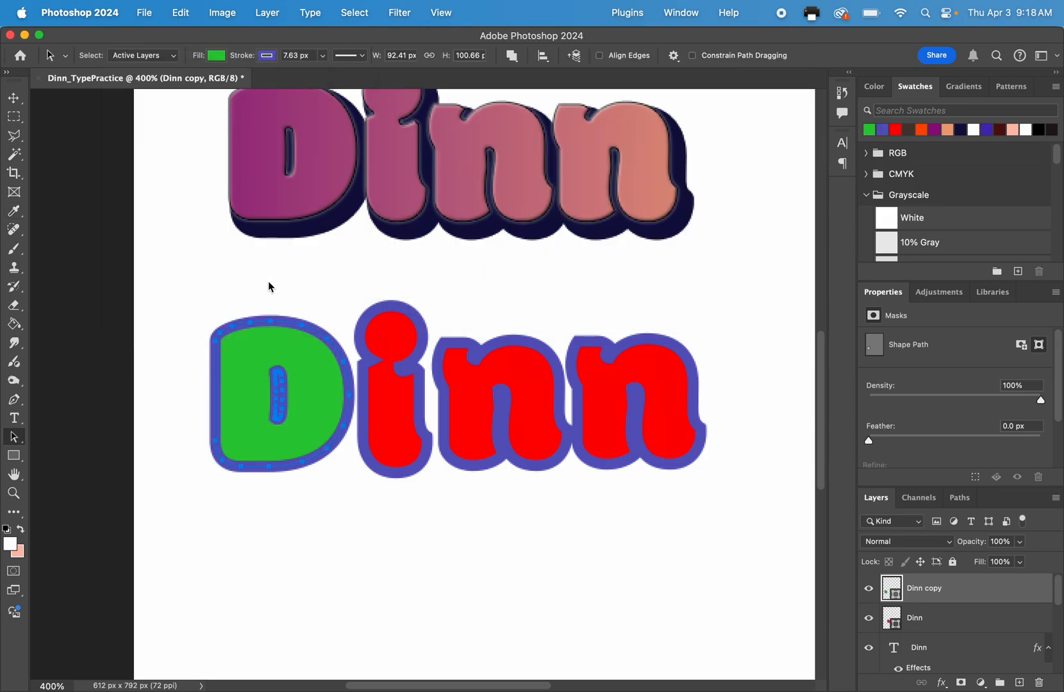
left_click(377, 505)
key("super+minus")
key("super+minus")
key("super+minus")
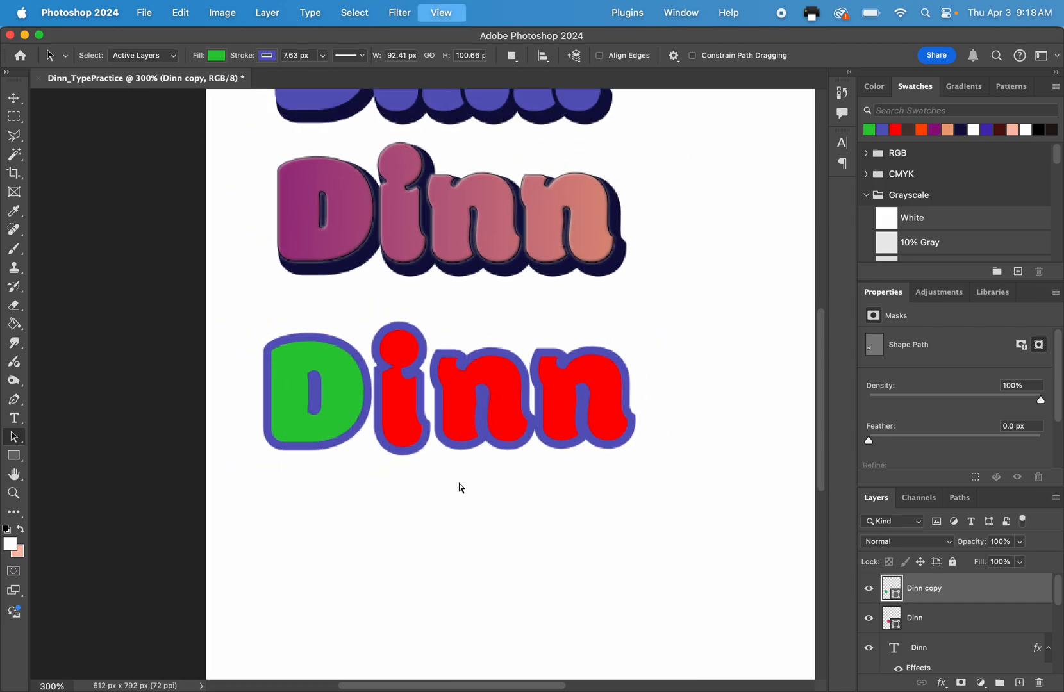
key("super+plus")
key("super+plus")
key("super+plus")
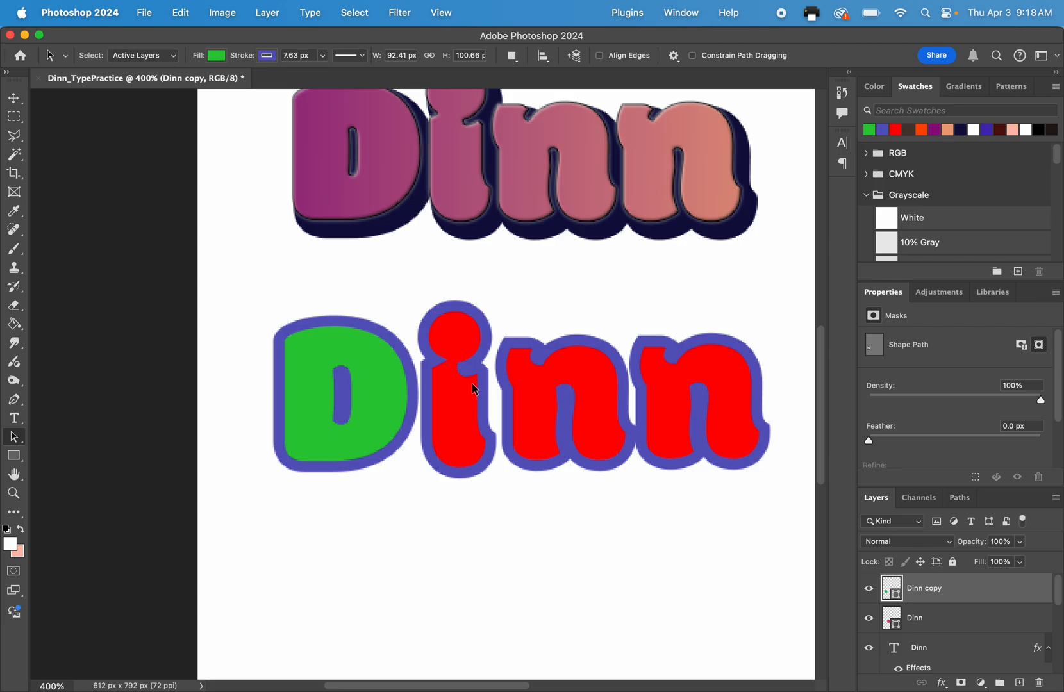
left_click(335, 374)
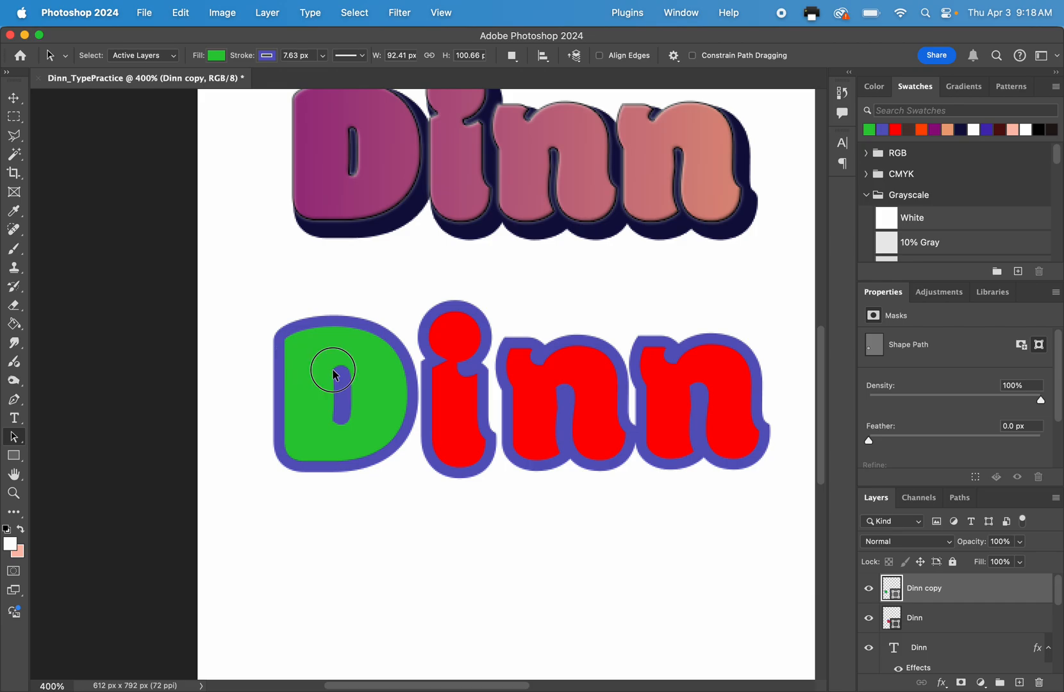
left_click(249, 332)
Stagger the three red letters on the remaining shape layer, raising the second letter, lowering the third and raising the fourth.
right_click(14, 437)
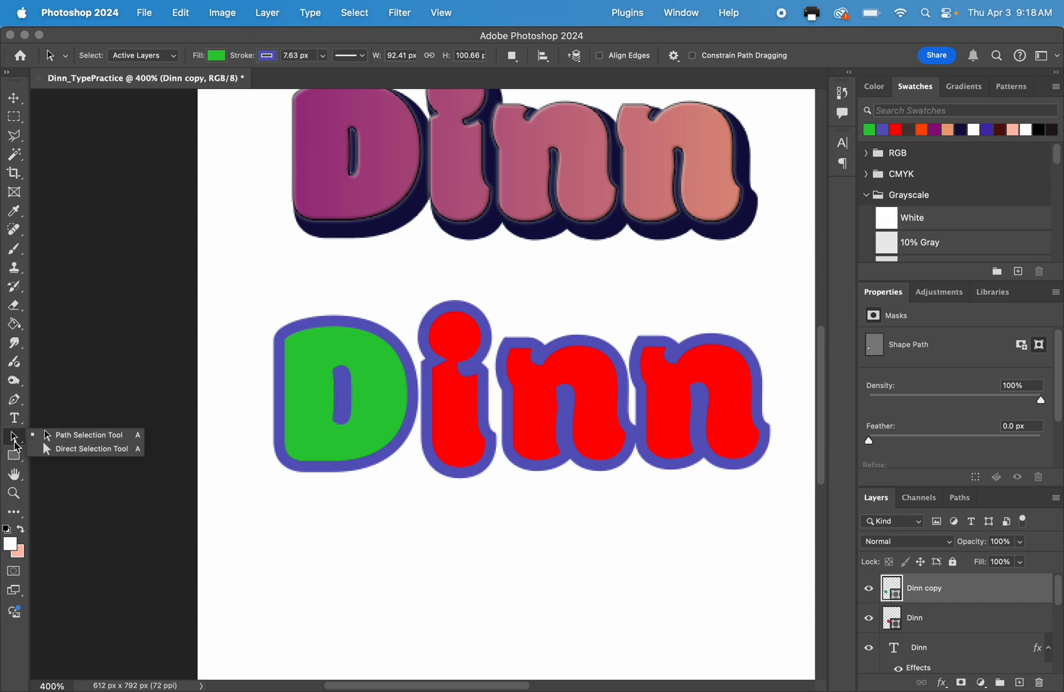
left_click(65, 448)
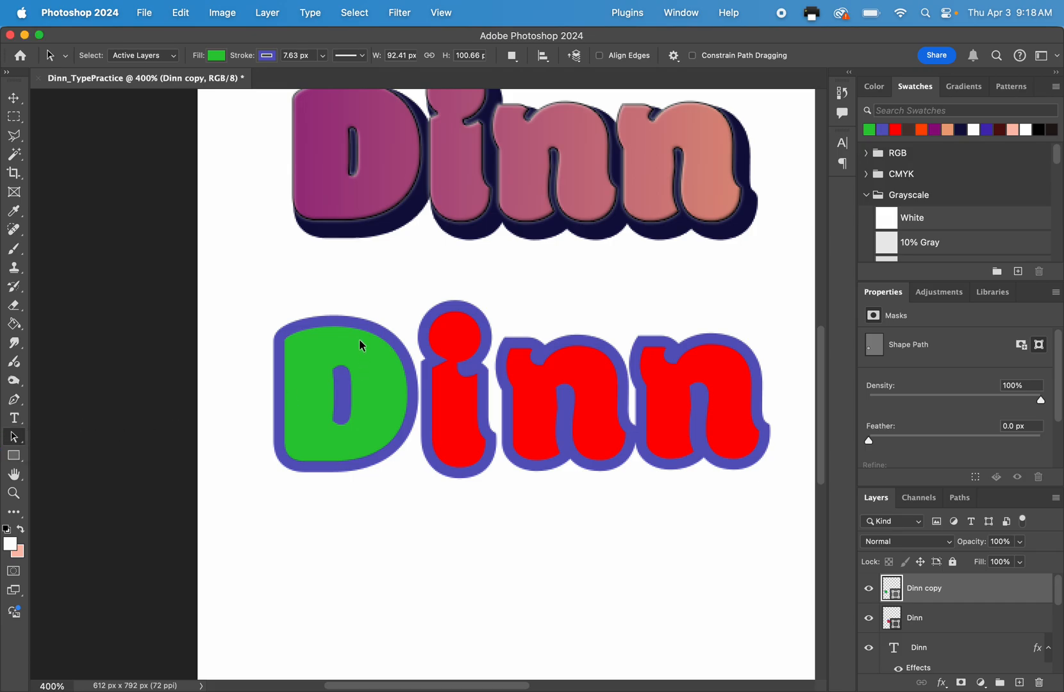
left_click(929, 615)
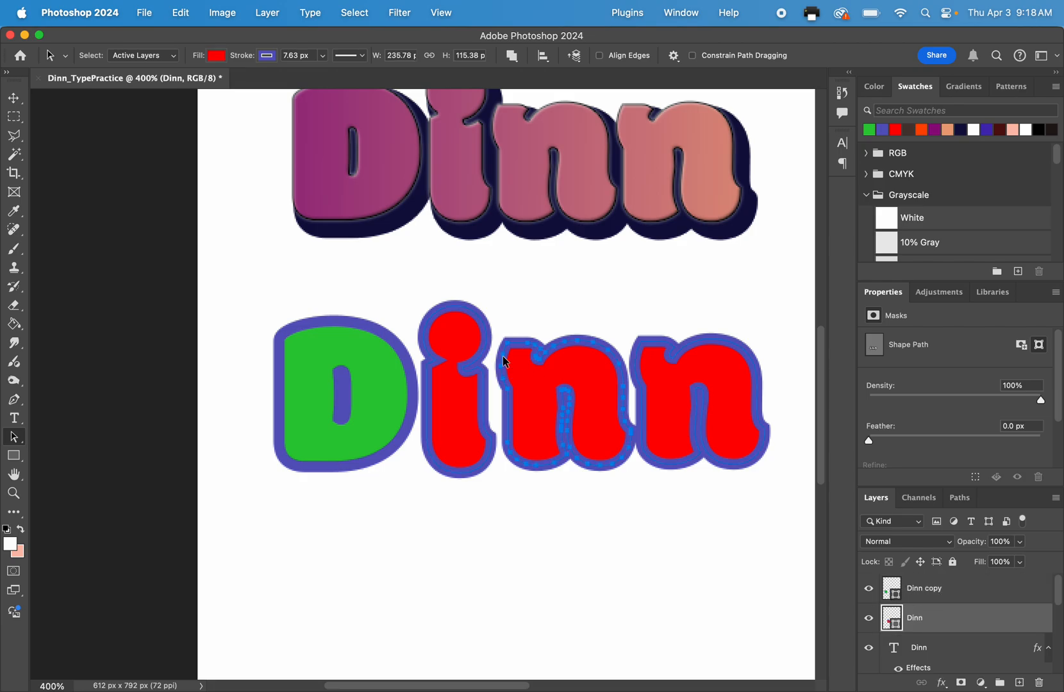
left_click(463, 333)
left_click_drag(463, 333, 462, 306)
left_click_drag(540, 371, 538, 391)
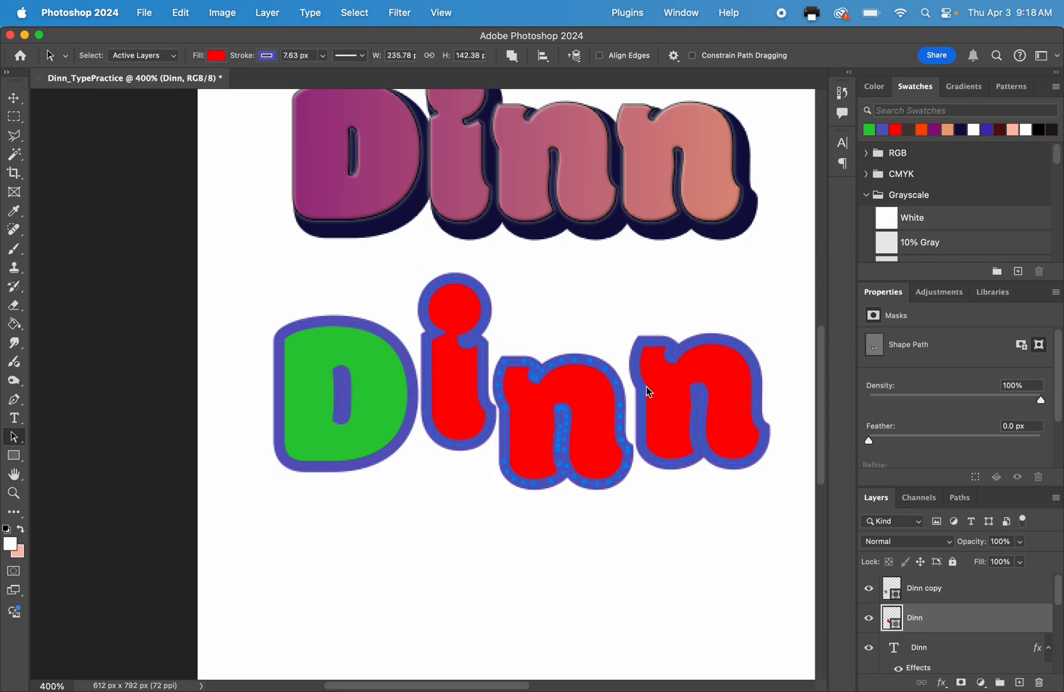
left_click_drag(649, 392, 651, 370)
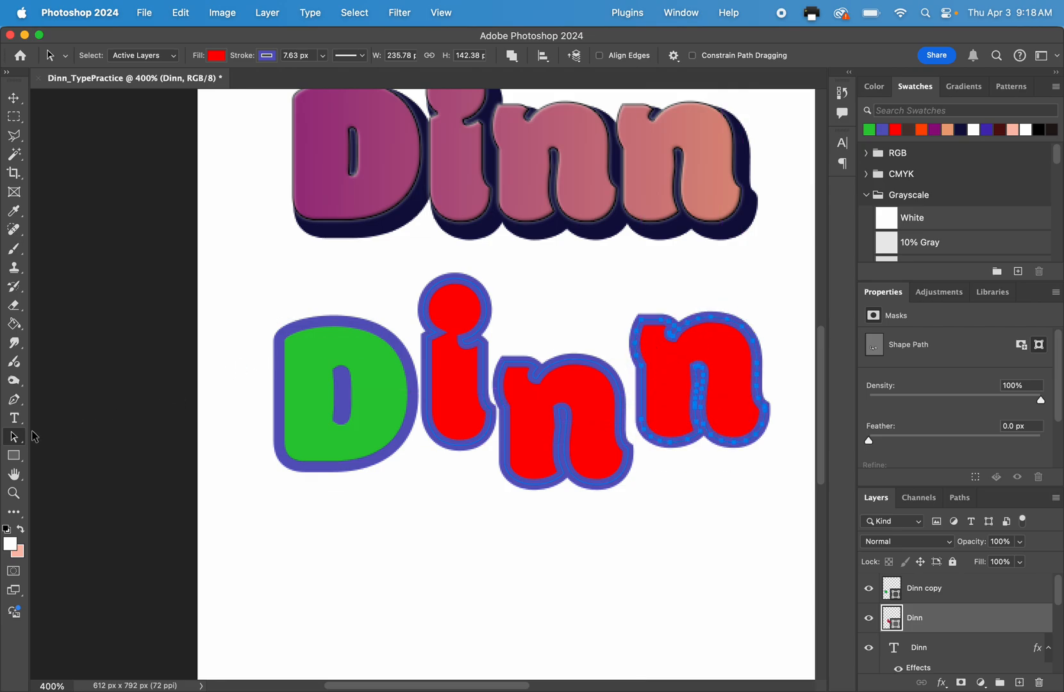
With the Direct Selection tool, pull the fourth letter's upper-left corner point upward into a spike.
right_click(12, 439)
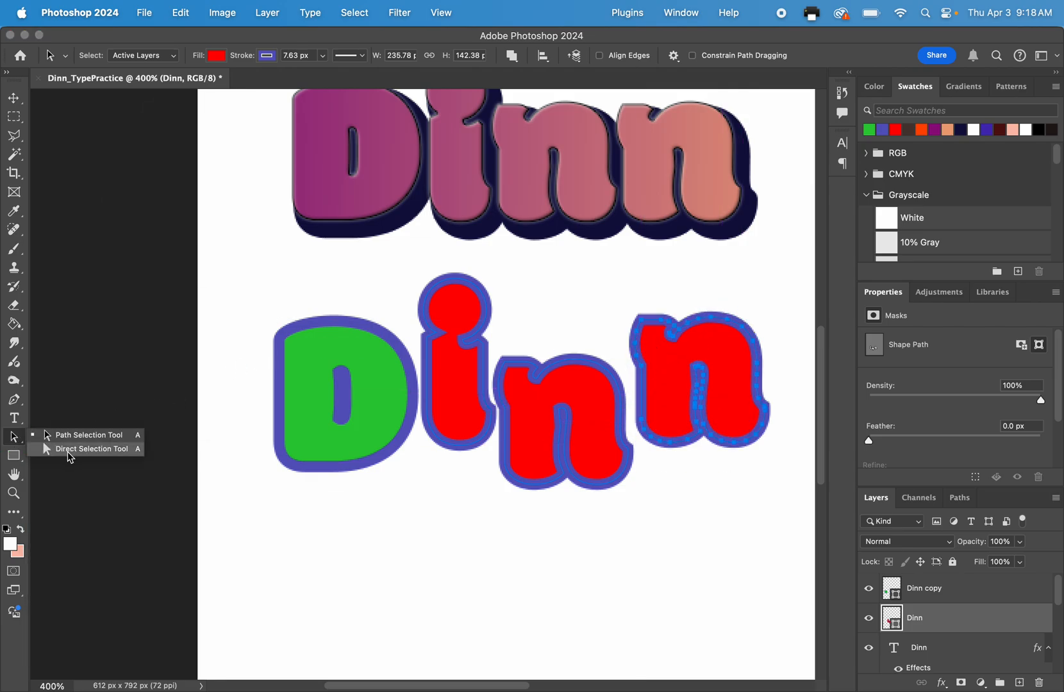
left_click(69, 453)
left_click(644, 324)
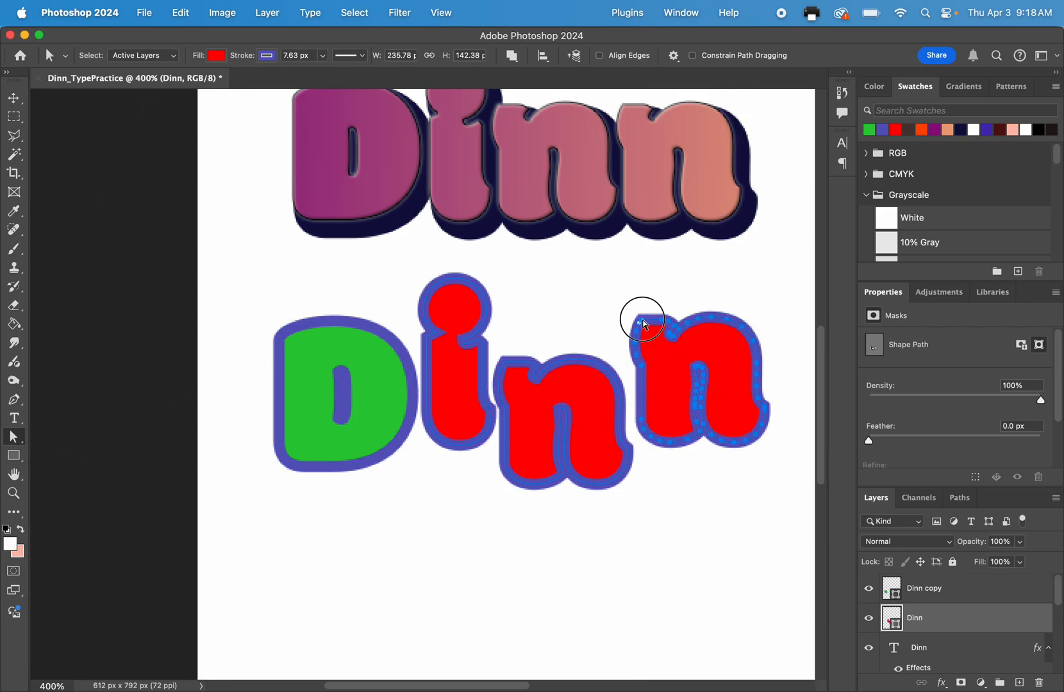
left_click_drag(647, 324, 643, 298)
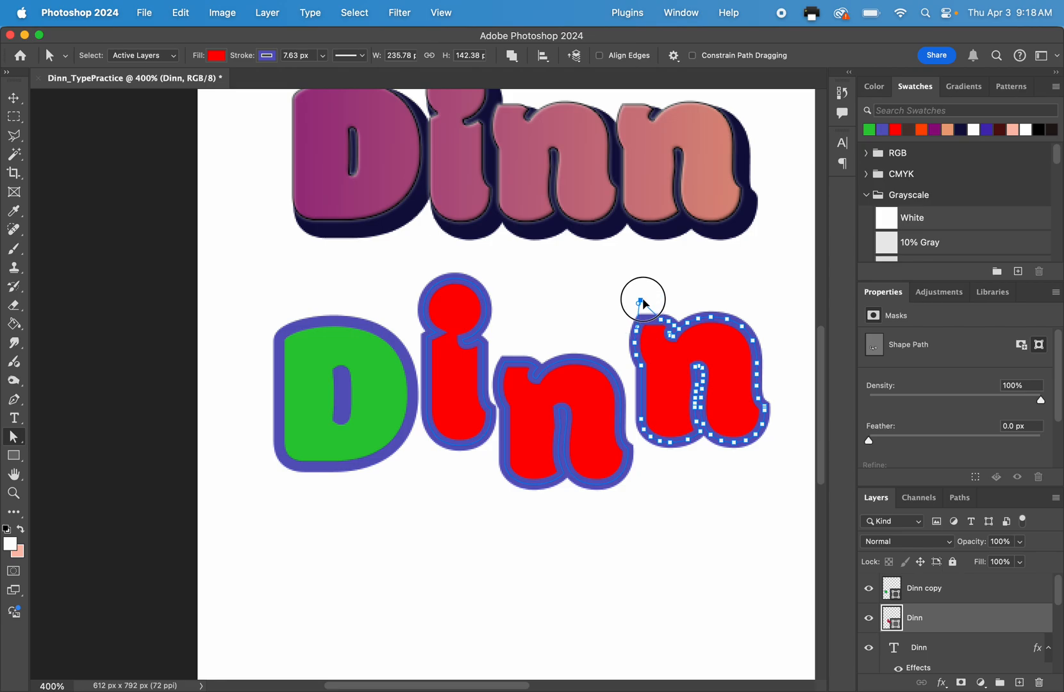
left_click(638, 335)
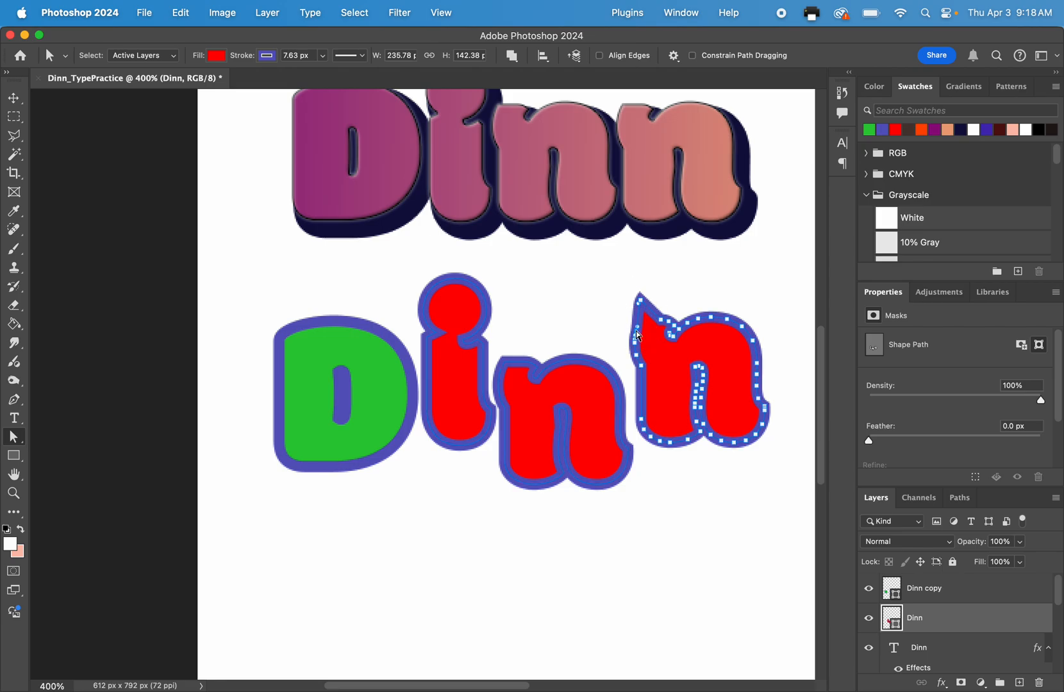
left_click(596, 304)
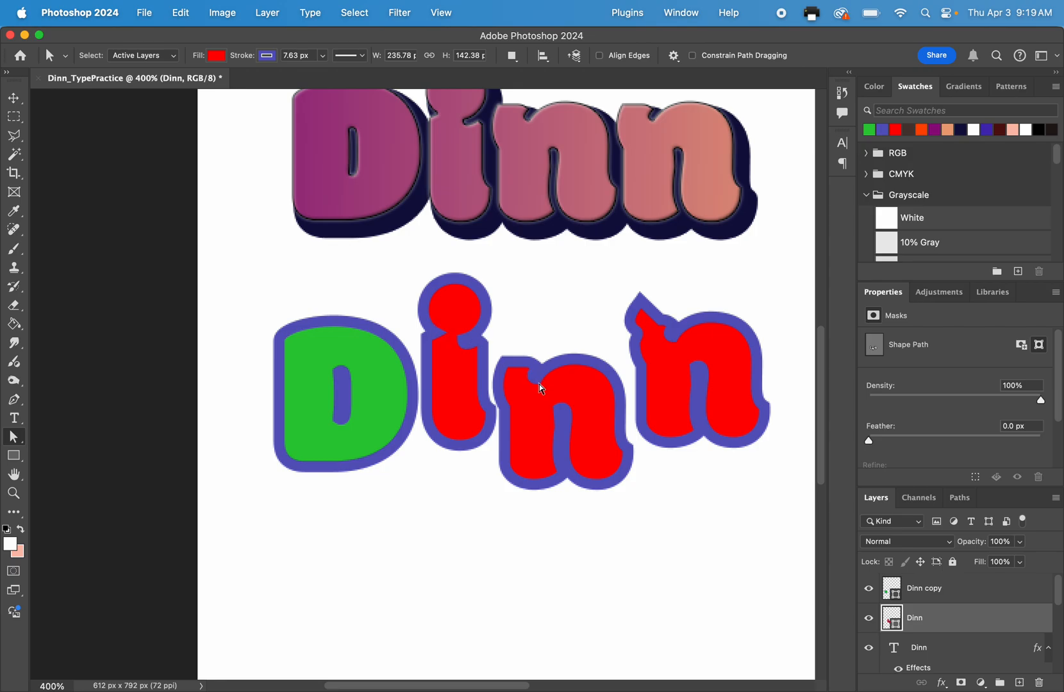
Reshape the second letter by stretching its base downward into a point and pulling one spike out from each side of its dot.
left_click(473, 354)
left_click_drag(459, 444, 455, 514)
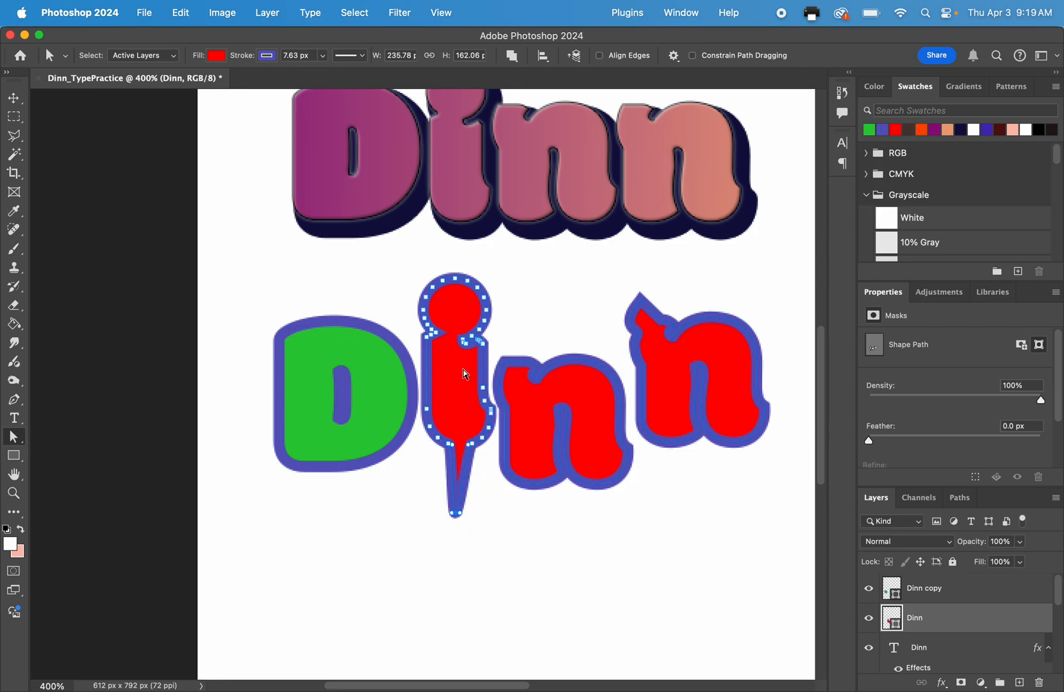
left_click(484, 298)
left_click_drag(485, 301, 546, 286)
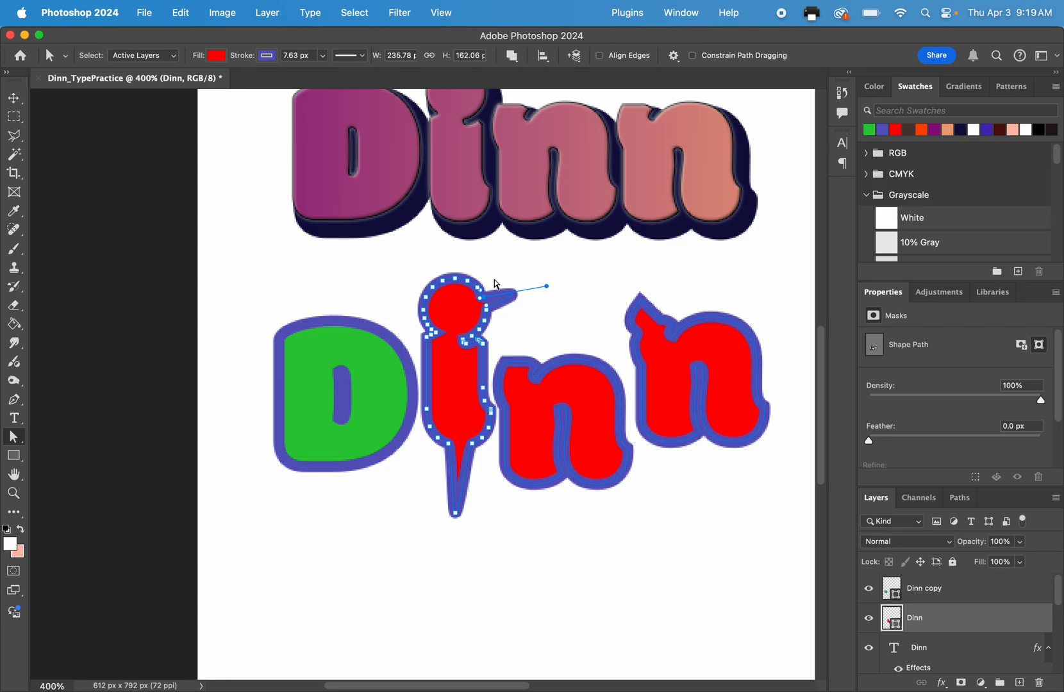
left_click(427, 310)
left_click_drag(427, 310, 380, 273)
left_click(423, 257)
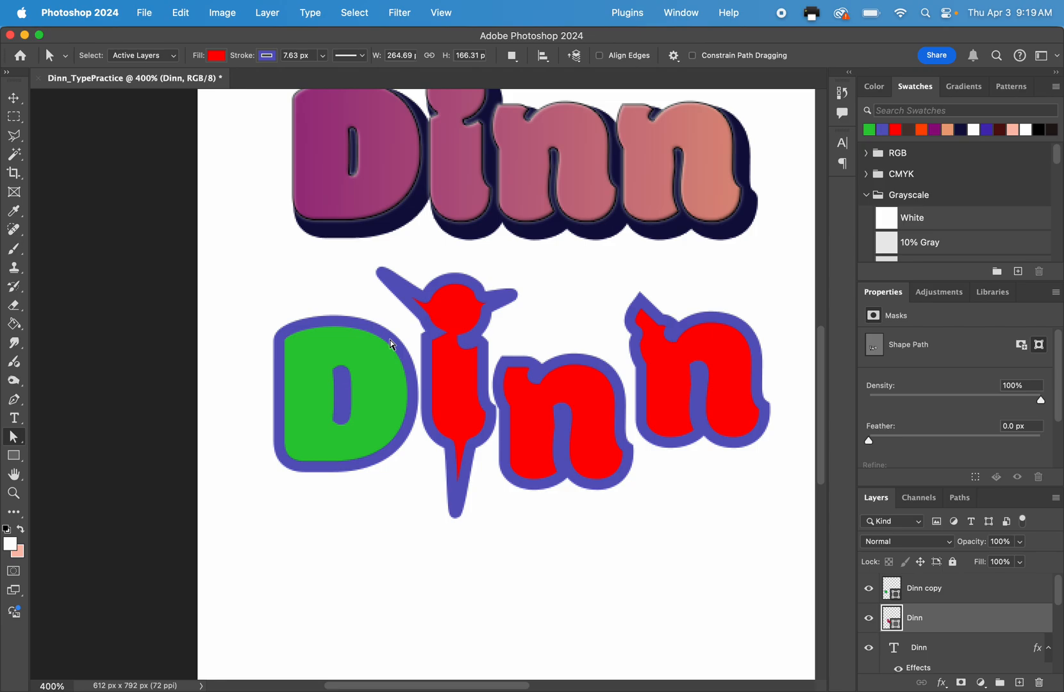
Stretch the right leg of the fourth letter far downward by moving its lower anchor points together.
left_click(661, 395)
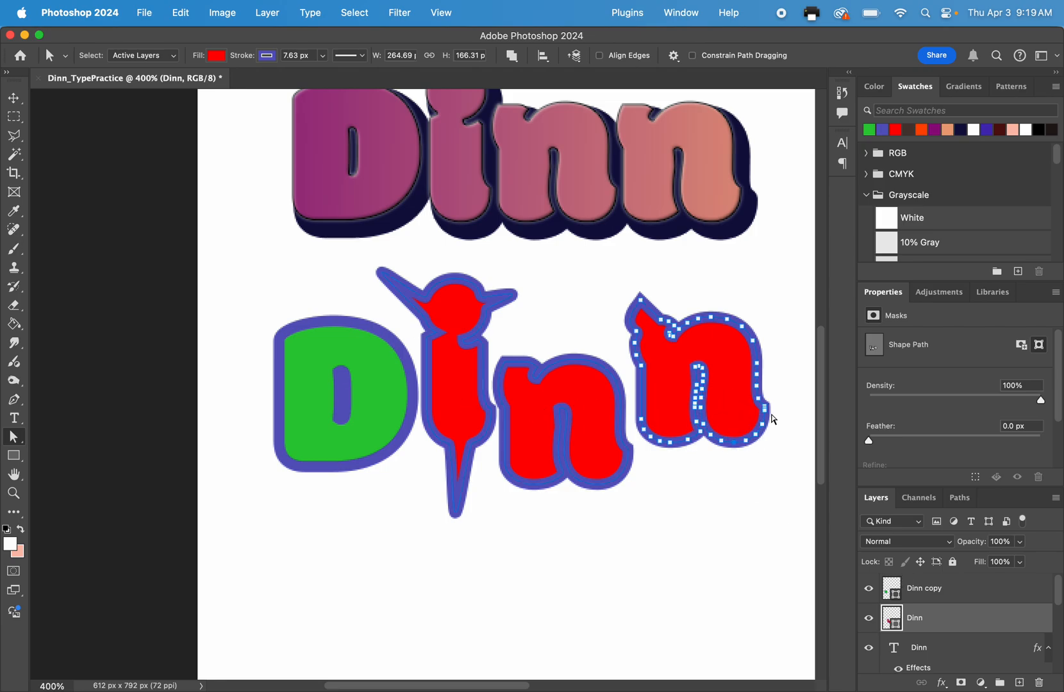
left_click_drag(781, 381, 741, 588)
left_click(660, 532)
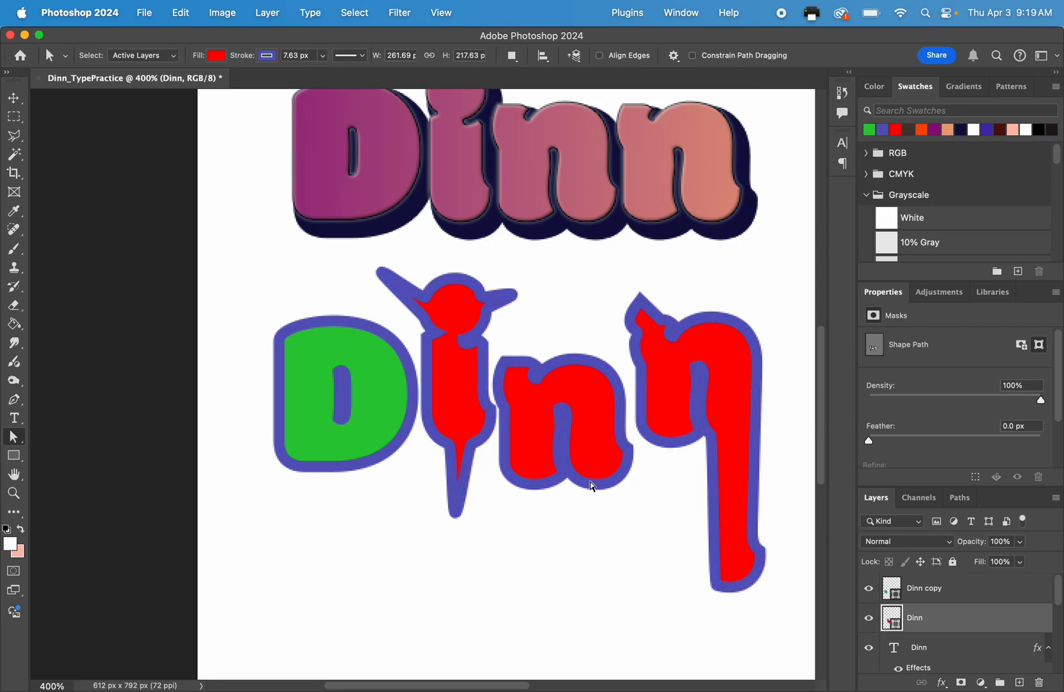
Examine the reshaped letters on the whole page and toggle the red shape layer's visibility to identify its letters.
key("super+minus")
key("super+minus")
key("super+minus")
key("super+minus")
key("super+minus")
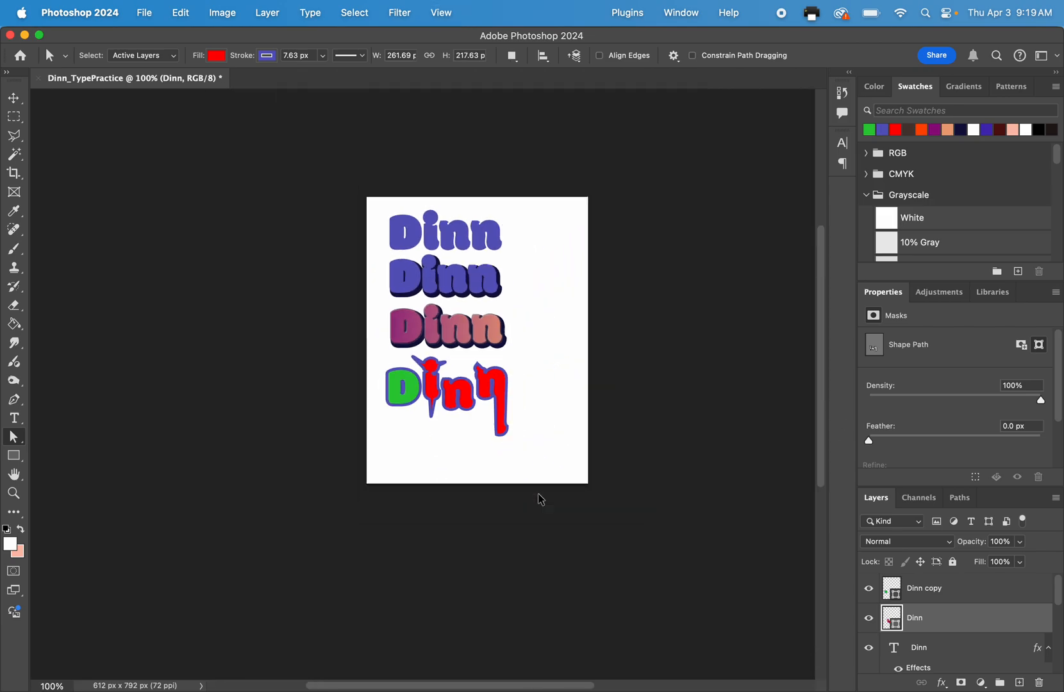
key("super+plus")
key("super+plus")
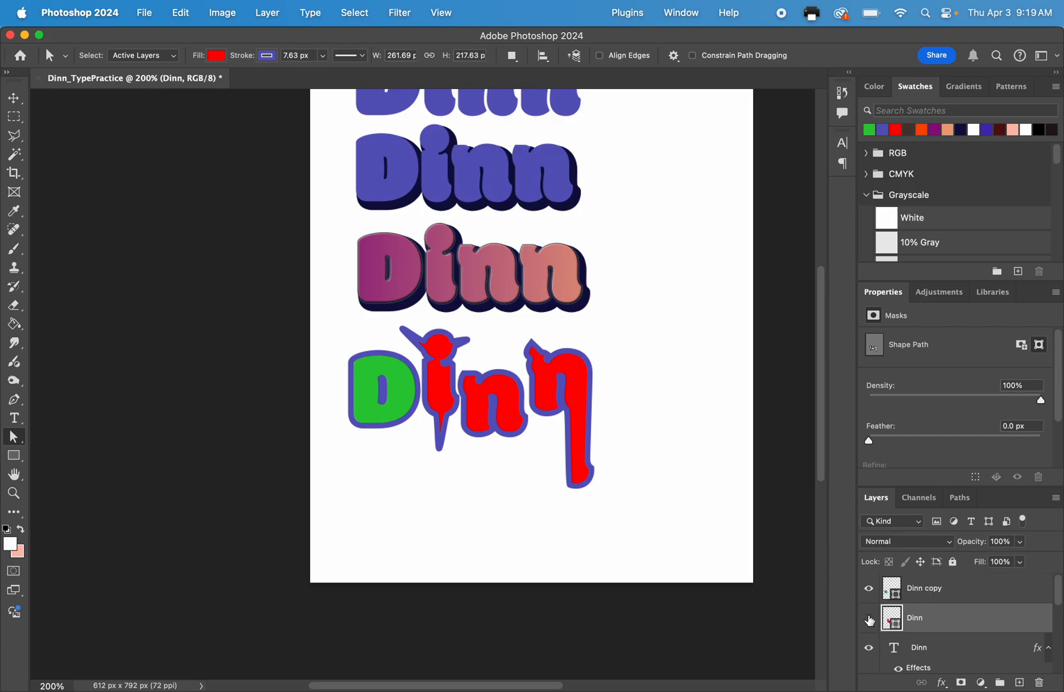
left_click(870, 619)
left_click(869, 619)
left_click(870, 619)
left_click(869, 619)
left_click(869, 619)
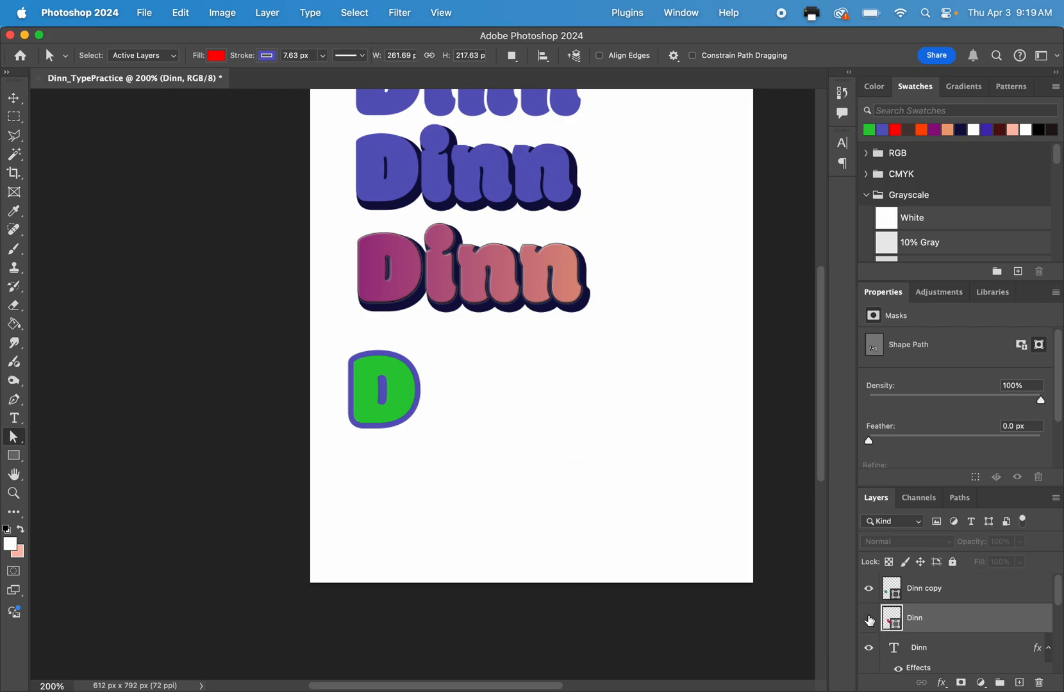
left_click(869, 619)
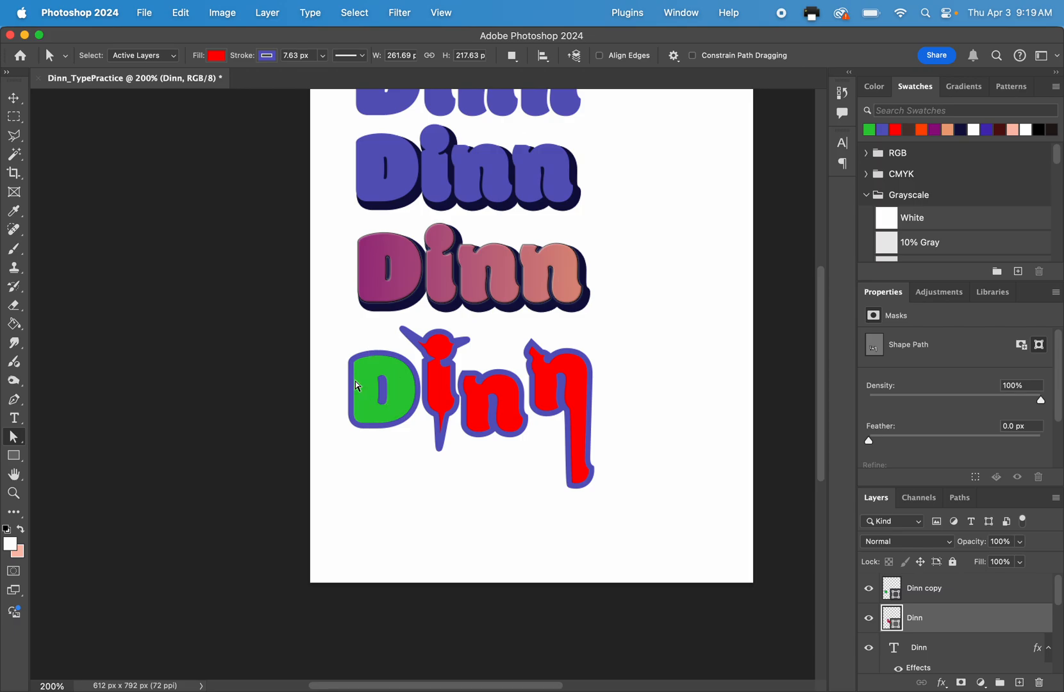
On the green first letter's shape layer, move the counter's side points outward to widen it into a roughly square opening.
scroll(340, 391, "up", 5)
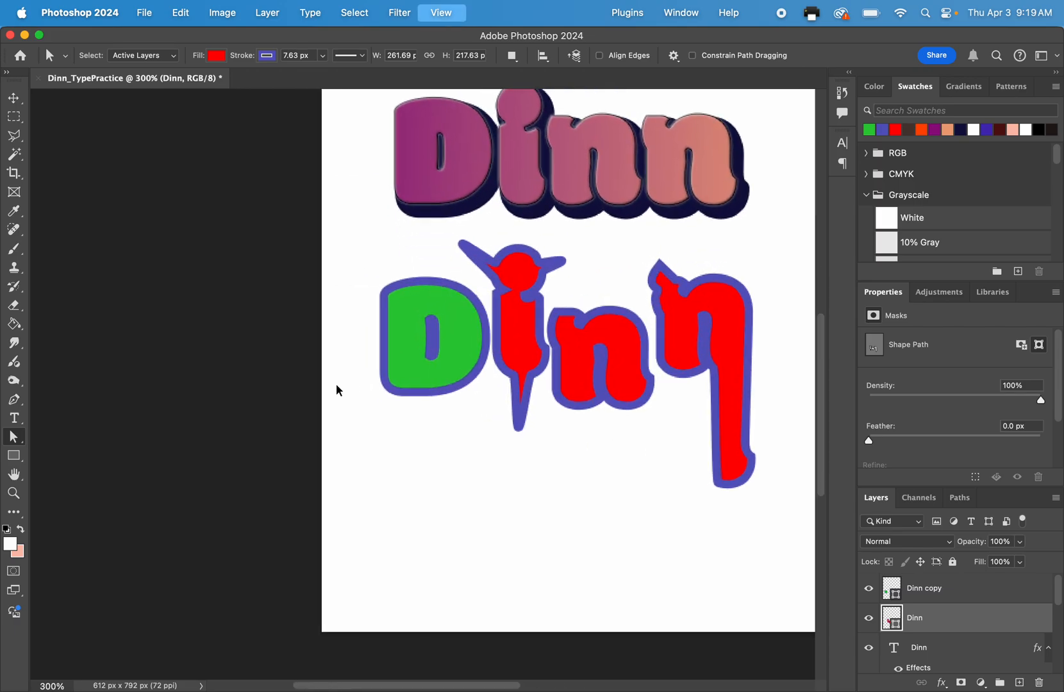
scroll(340, 391, "up", 2)
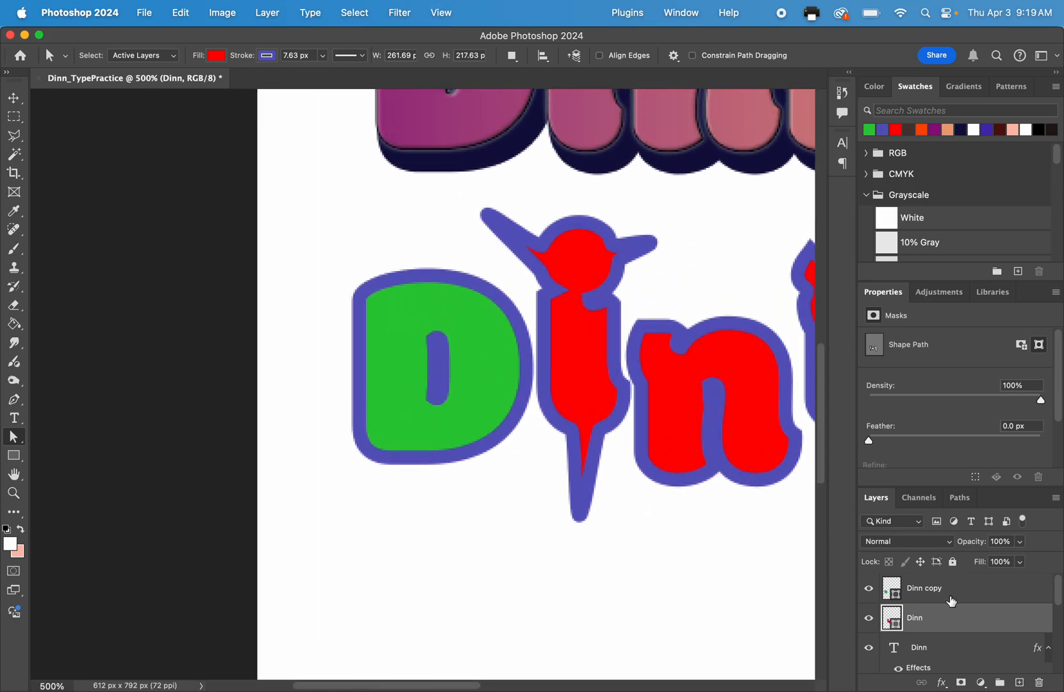
left_click(948, 598)
left_click(869, 591)
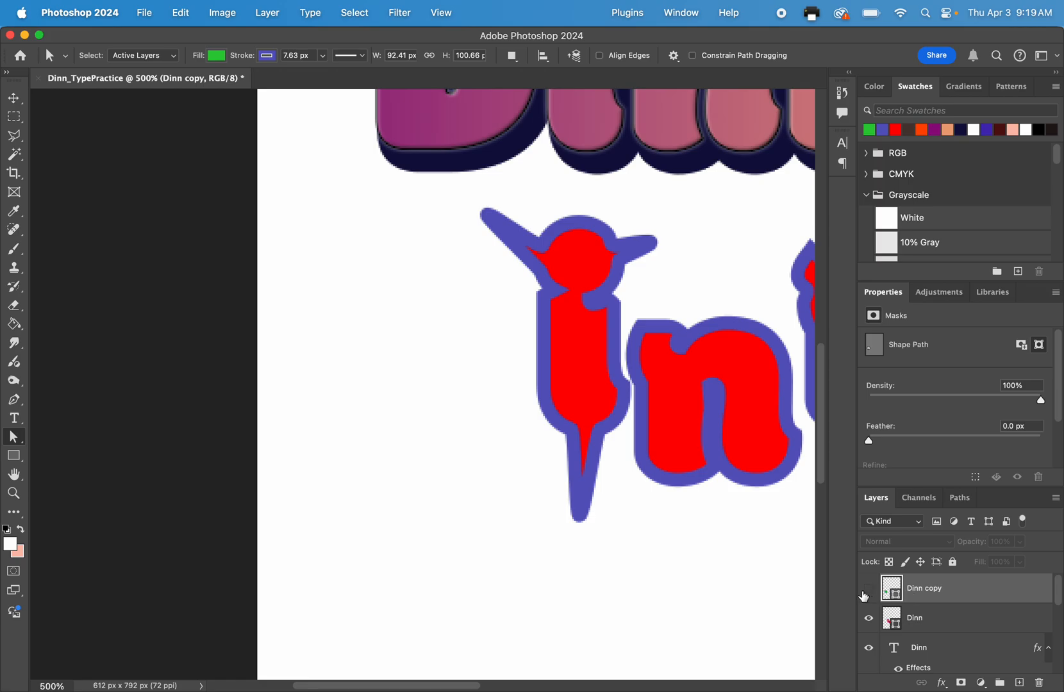
left_click(869, 590)
left_click(359, 383)
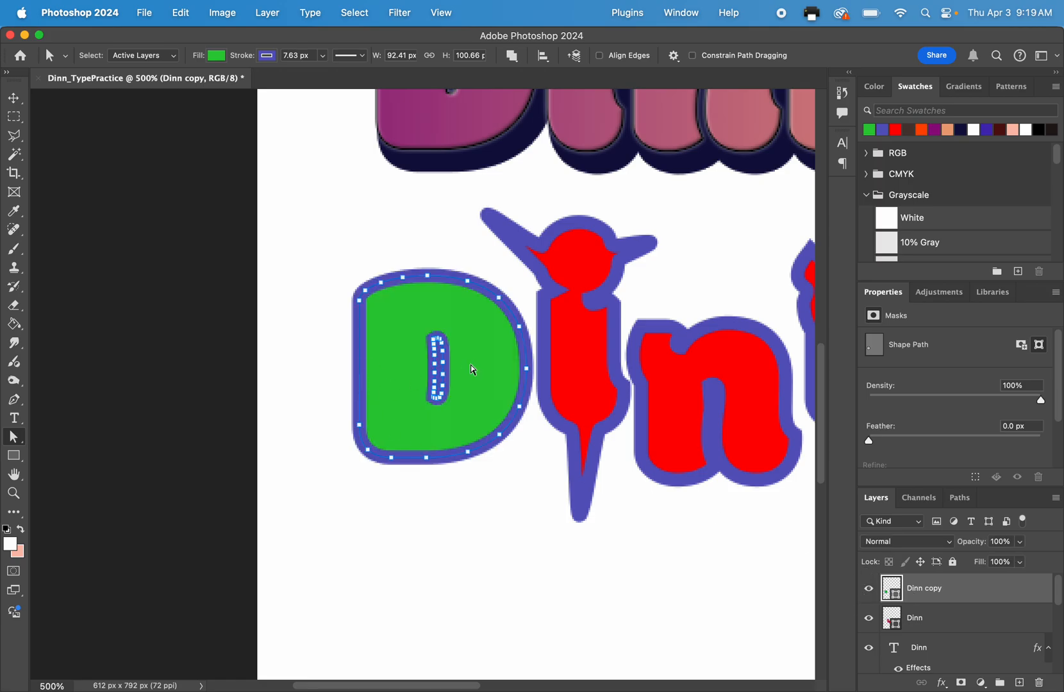
left_click_drag(419, 329, 437, 420)
left_click_drag(436, 369, 411, 369)
left_click(427, 358)
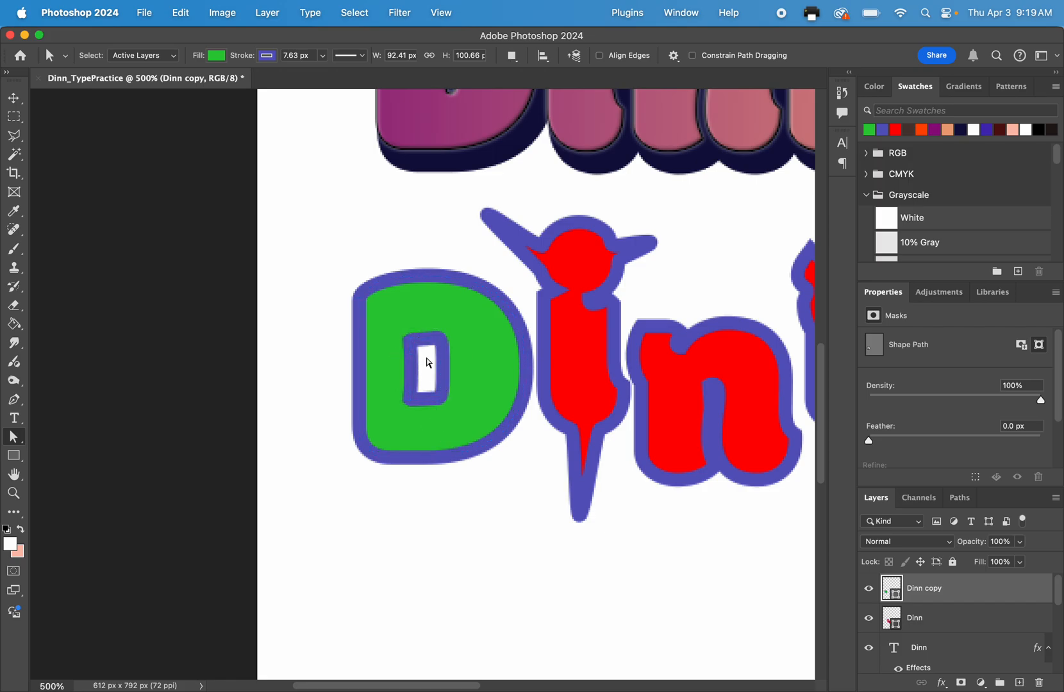
left_click_drag(429, 325, 477, 380)
left_click(449, 388)
left_click(309, 273)
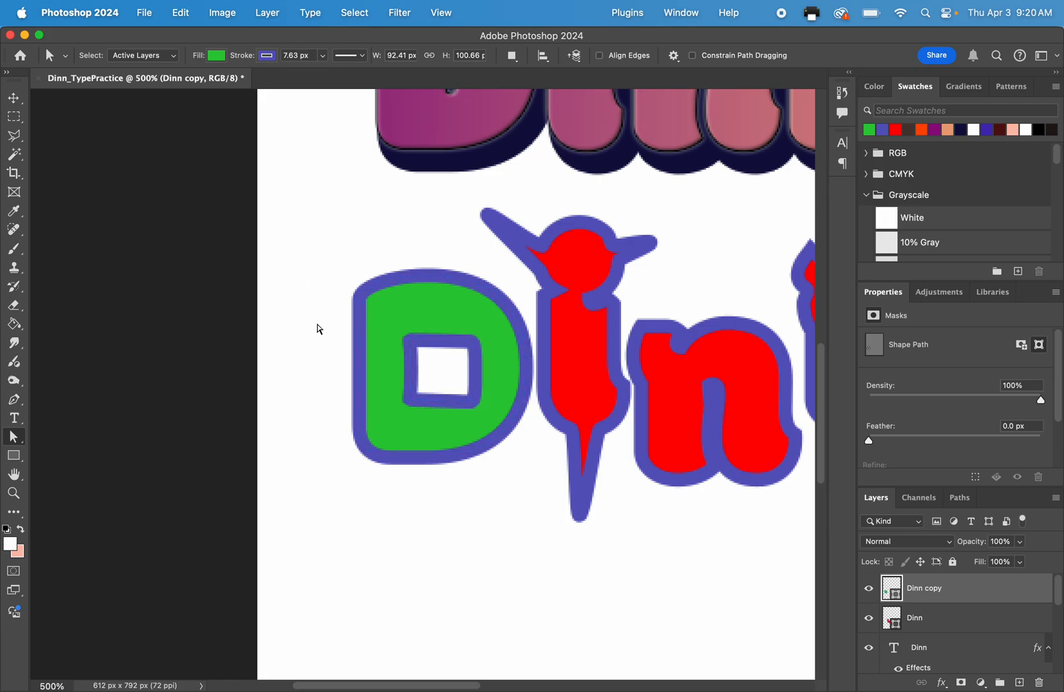
Slant the green letter's straight side by pulling its lower-left corner points far outward and its upper-left corner points slightly outward.
left_click_drag(332, 419, 414, 503)
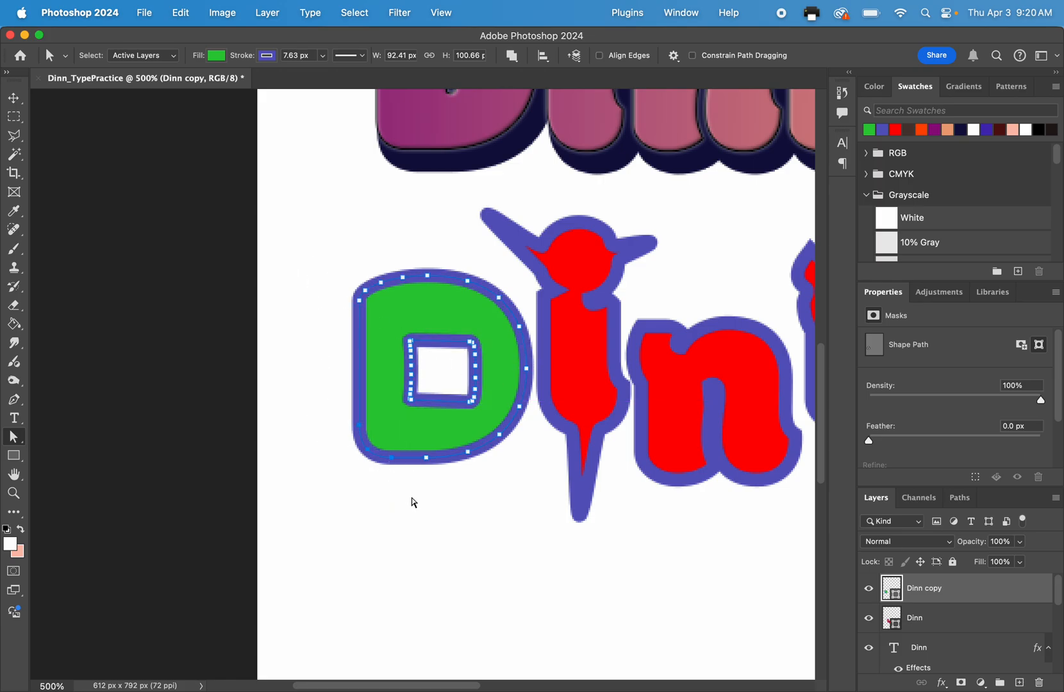
left_click(391, 459)
left_click_drag(369, 485, 326, 462)
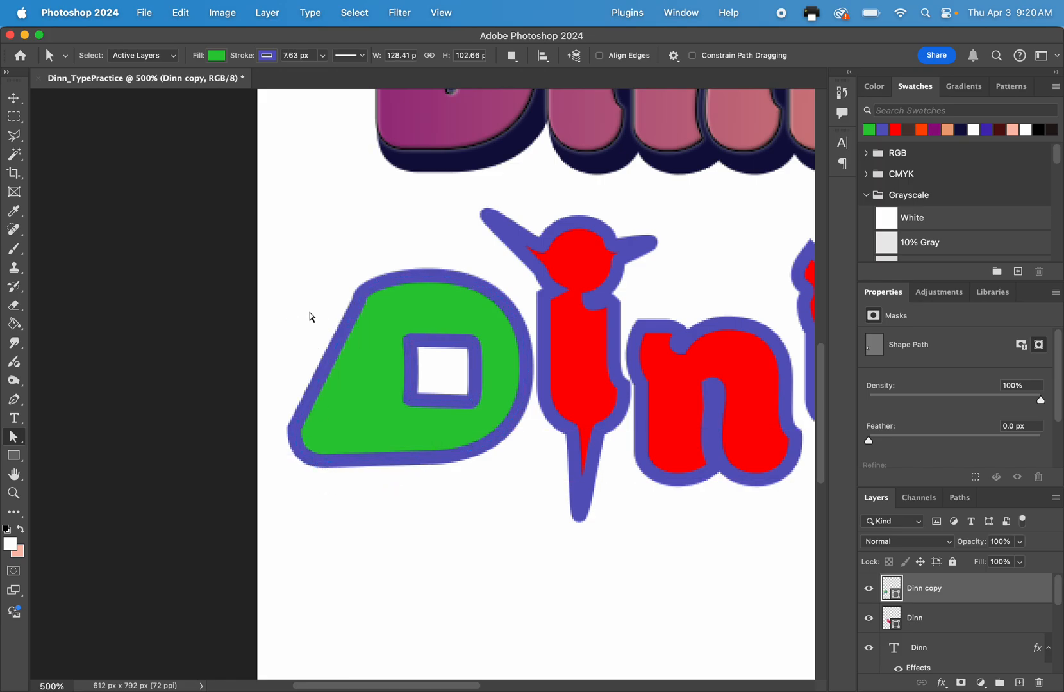
left_click(364, 298)
left_click_drag(344, 278, 323, 310)
left_click(359, 301)
left_click(316, 275)
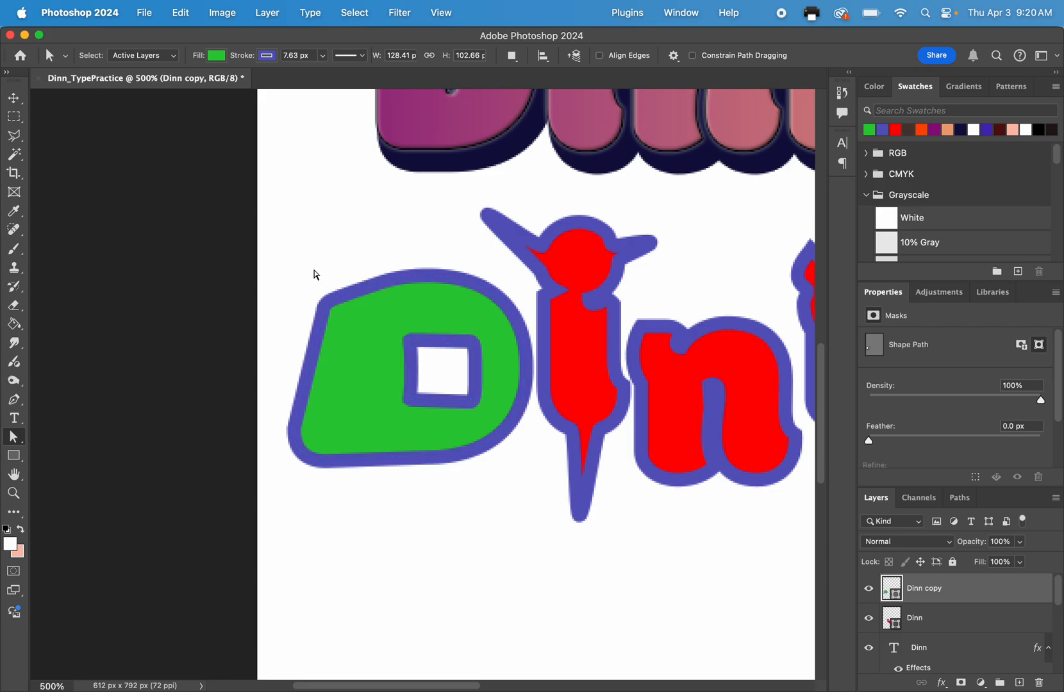
Review the required text treatments on the checklist slide in Google Slides, and return to the Photoshop document.
key("super+minus")
key("super+minus")
key("super+minus")
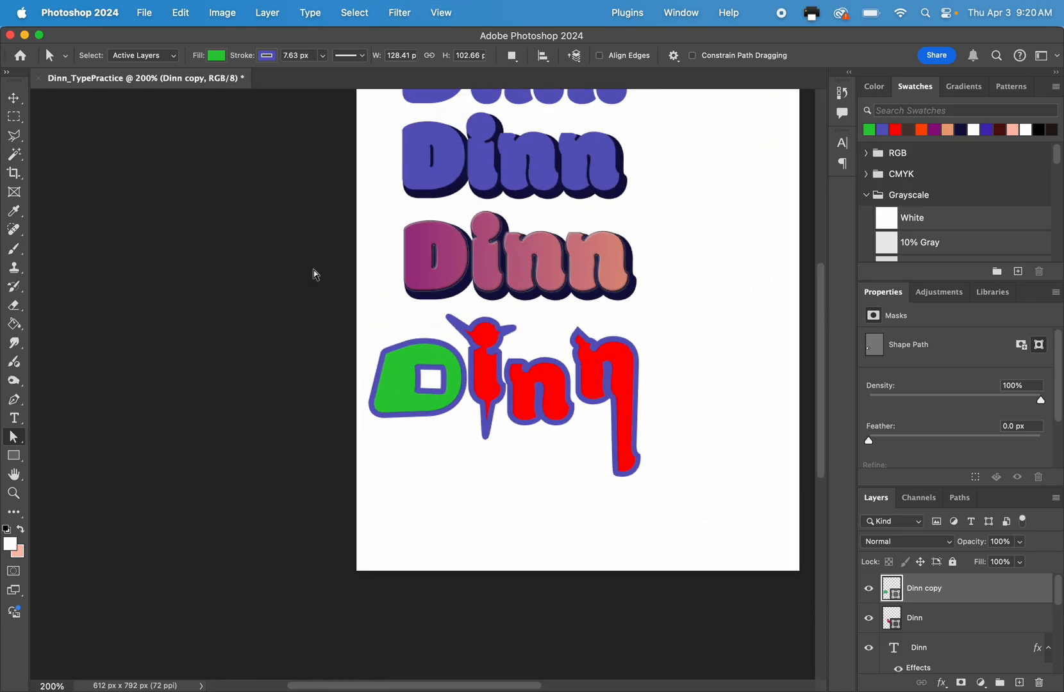
key("ctrl+Up")
left_click(423, 410)
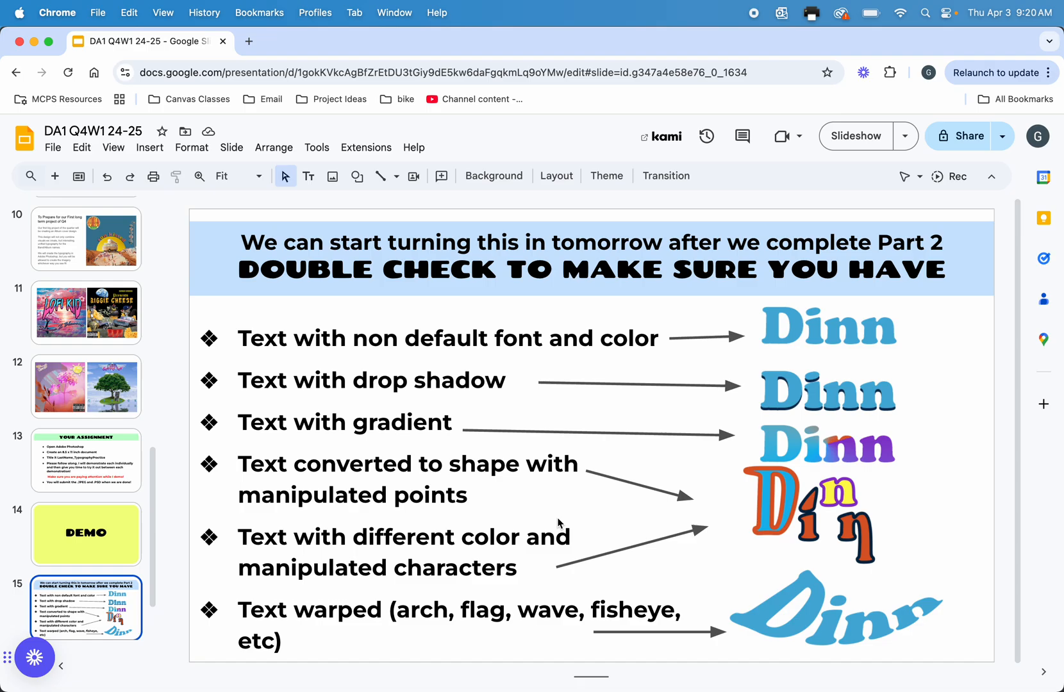
key("ctrl+Up")
left_click(576, 420)
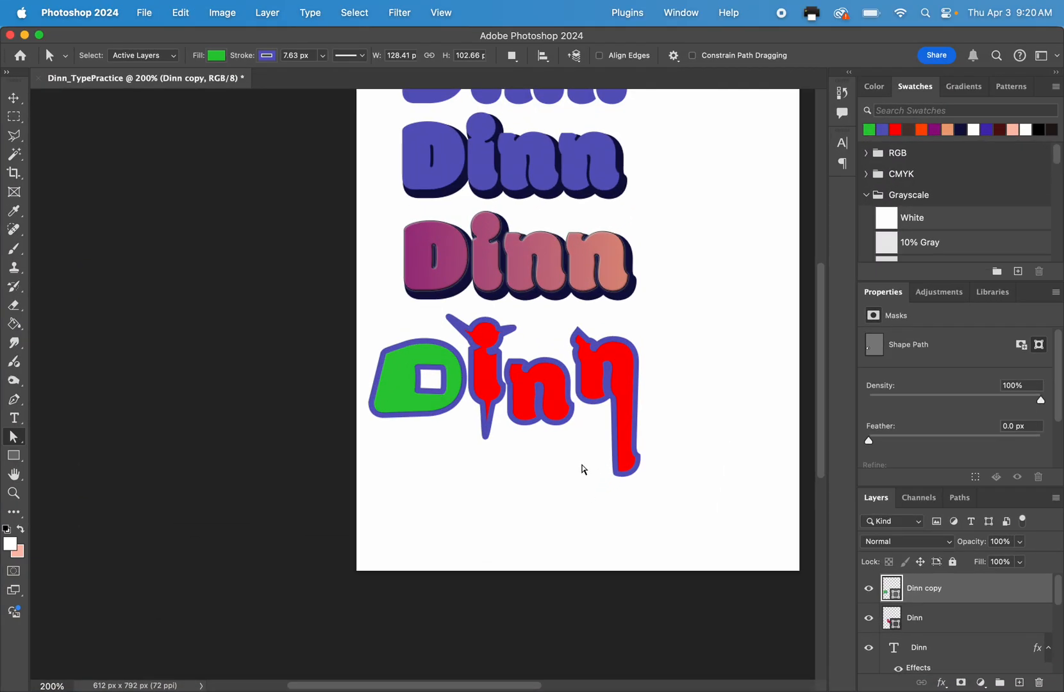
Select the green and red shape layers together and move them slightly up and to the right.
scroll(543, 322, "down", 2)
scroll(542, 322, "right", 2)
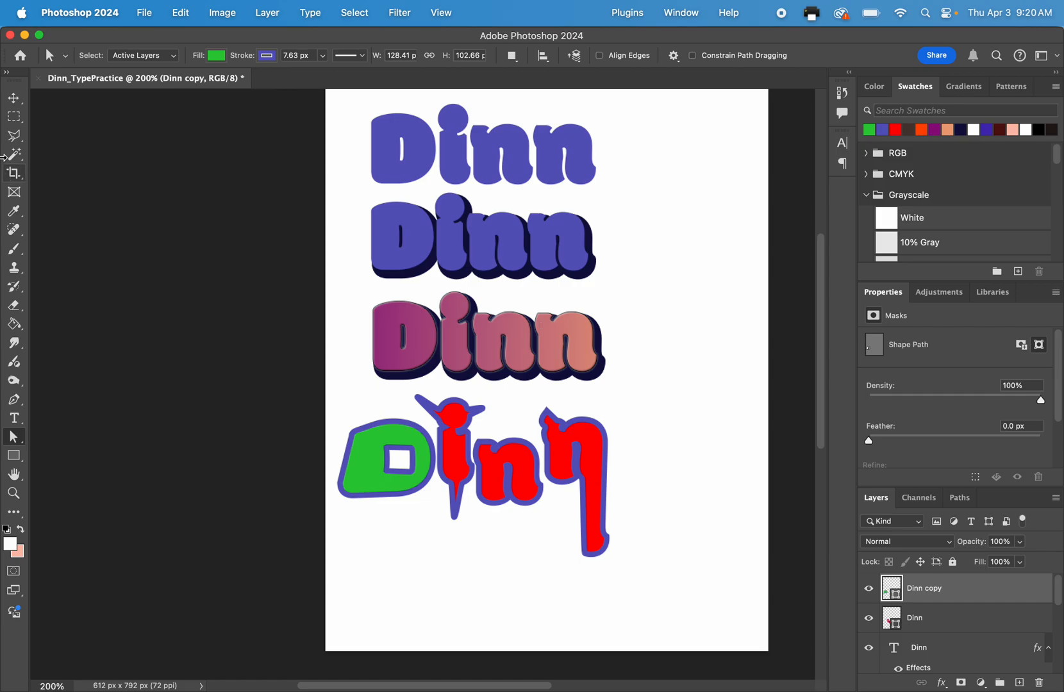
left_click(14, 98)
left_click_drag(305, 384, 645, 546)
left_click_drag(499, 465, 509, 451)
Move the gradient, drop-shadow and plain text rows slightly up and left, with their left edges aligned, and deselect them.
left_click_drag(490, 364, 481, 352)
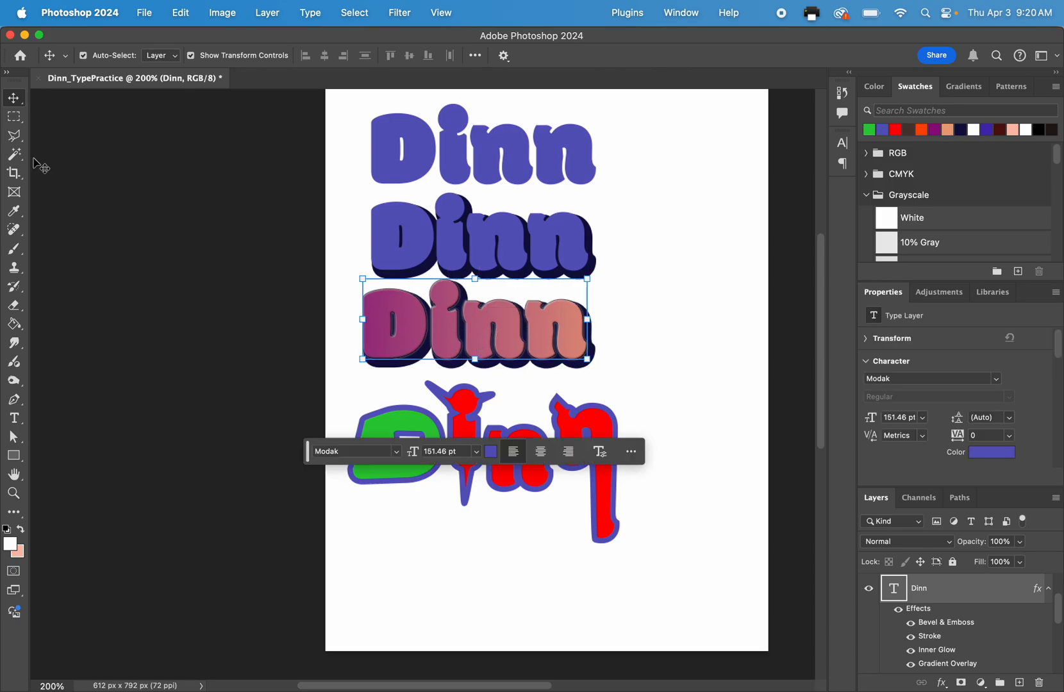
left_click_drag(398, 239, 390, 230)
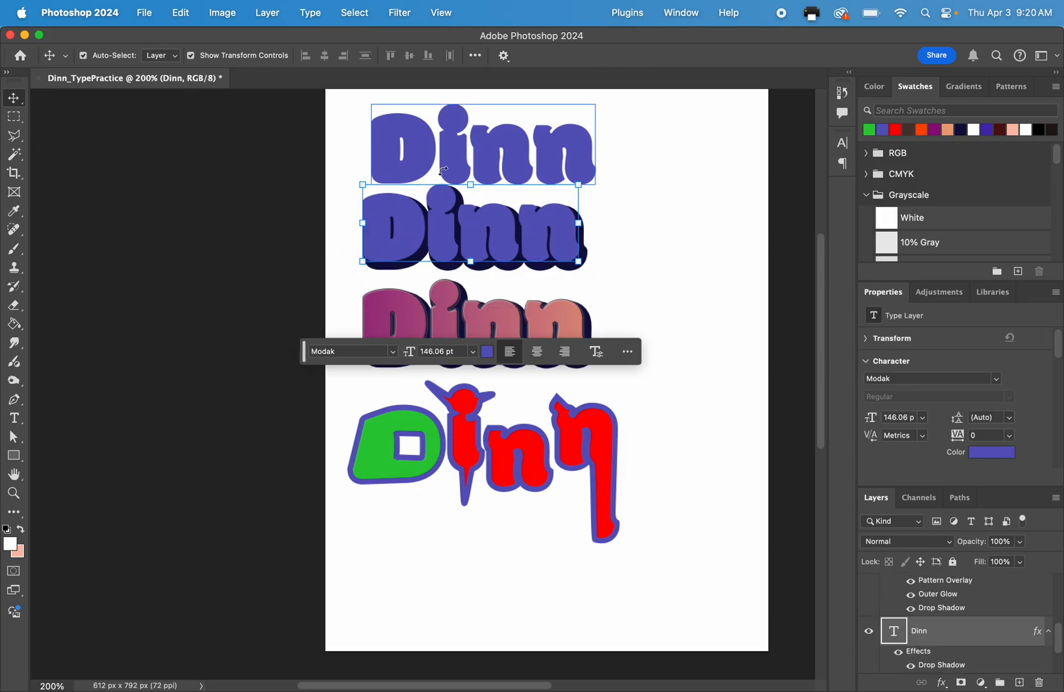
left_click(450, 167)
left_click(734, 55)
left_click(486, 140)
left_click_drag(486, 139, 477, 130)
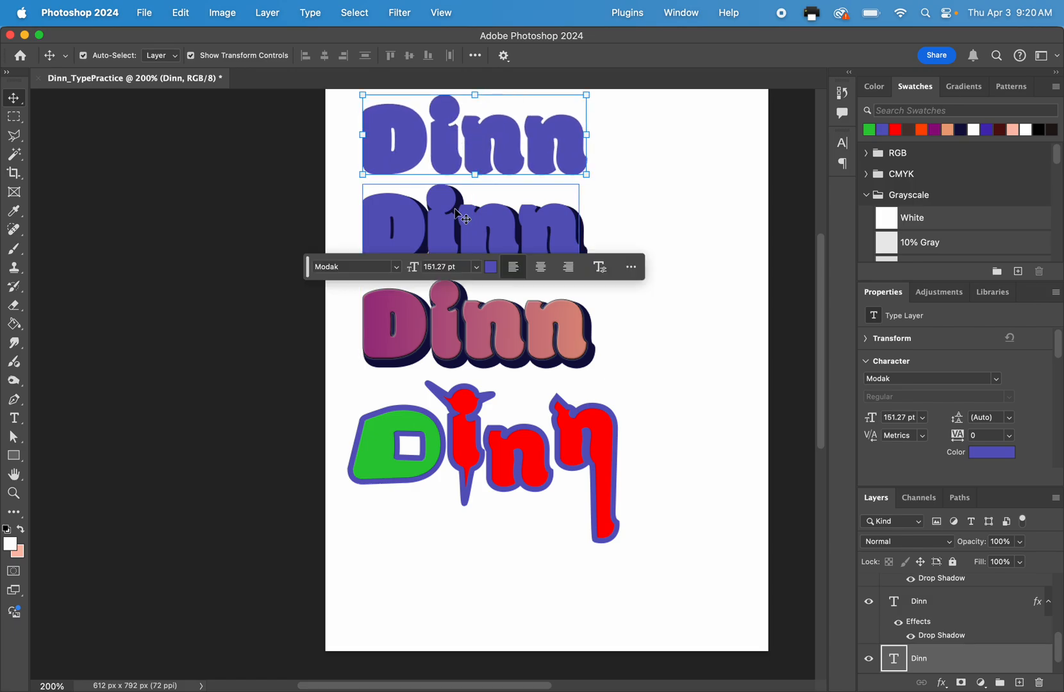
left_click(221, 341)
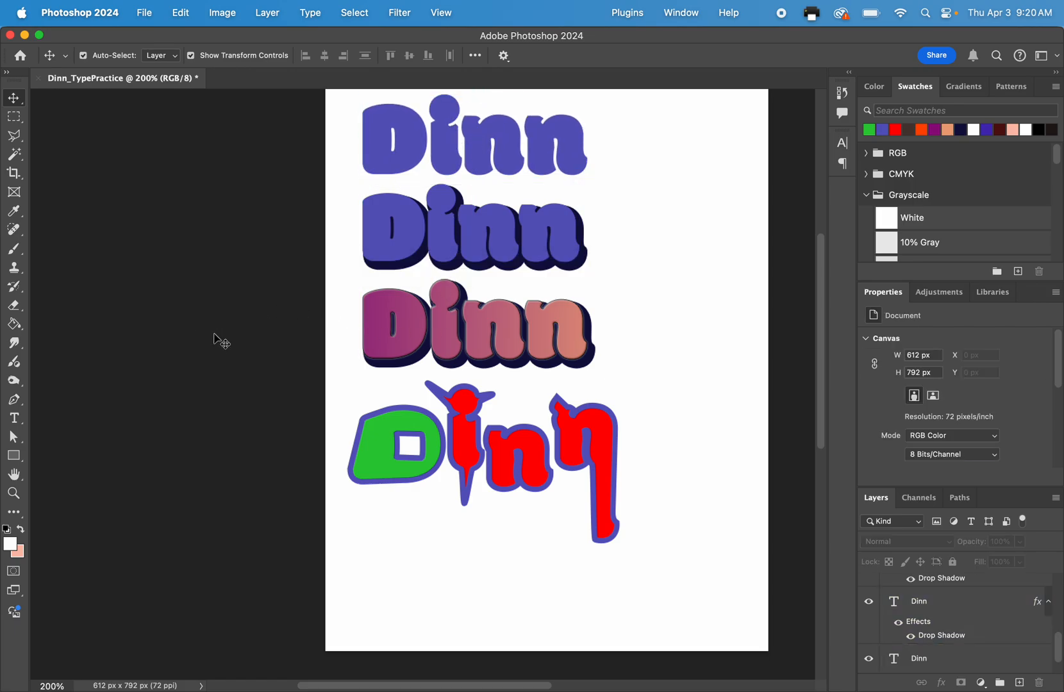
Add a new purple text line with the surname in Modak, 115.49 pt, in the blank area below the reshaped letters.
left_click(15, 436)
left_click(15, 420)
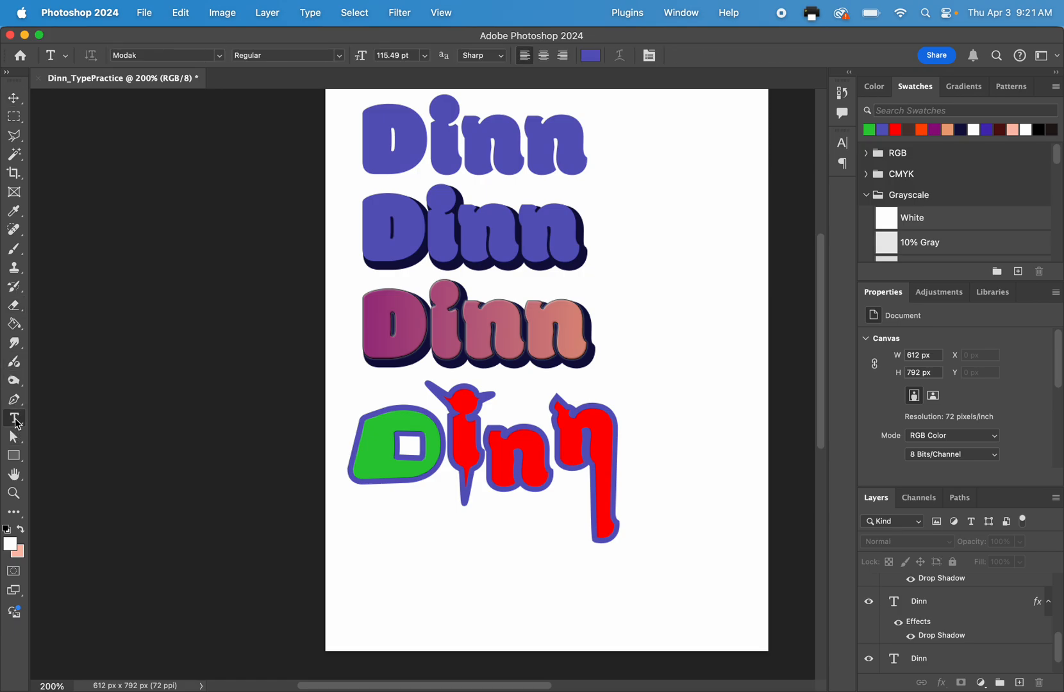
key("super+equal")
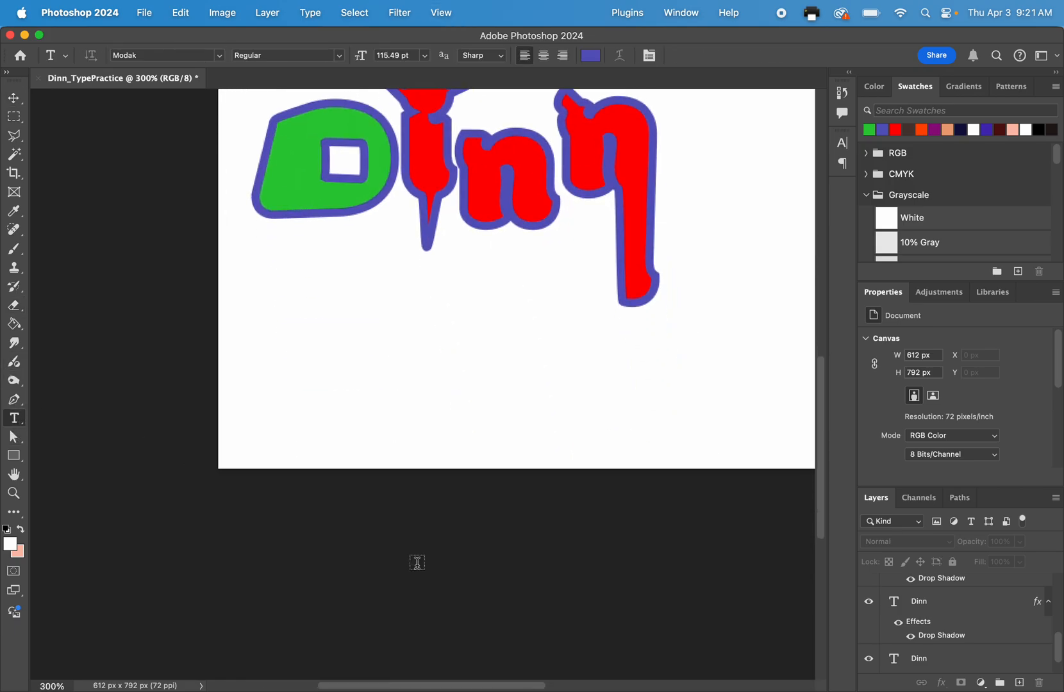
left_click(334, 398)
type("Di")
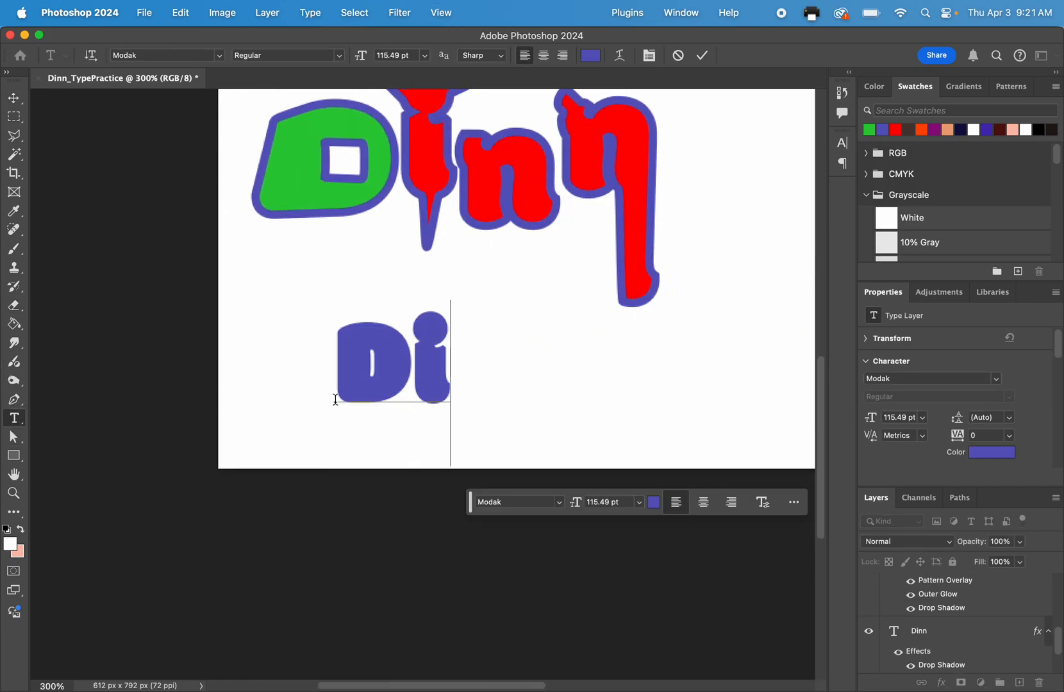
type("nn")
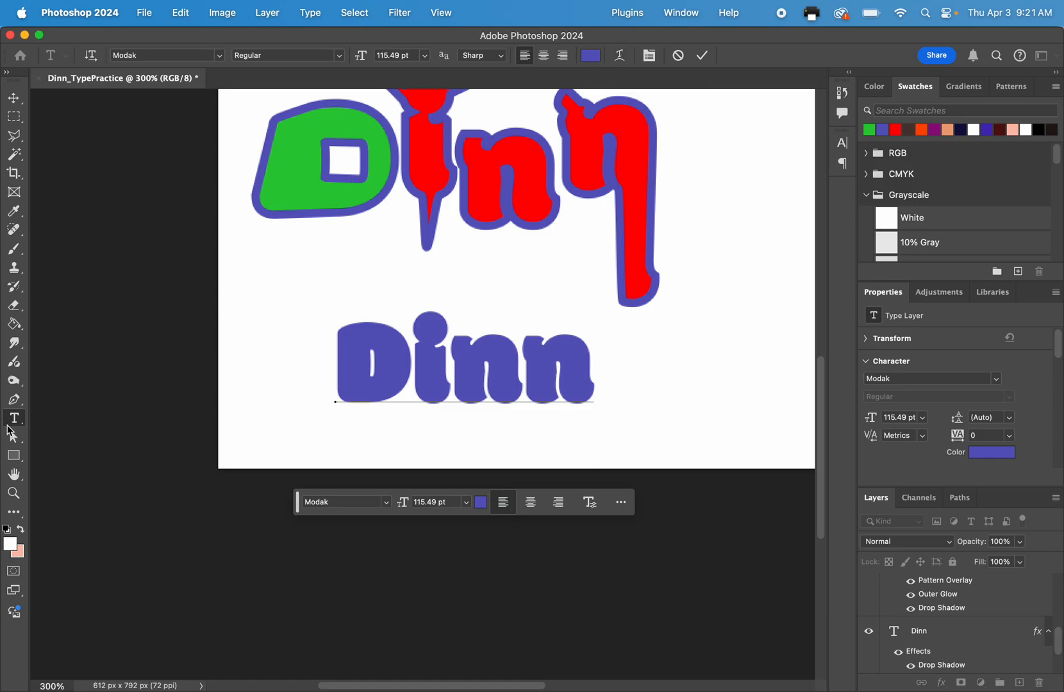
Warp the new purple text with the Arc style, horizontal, bend +41%, horizontal distortion -49% and vertical distortion -19%.
left_click(621, 58)
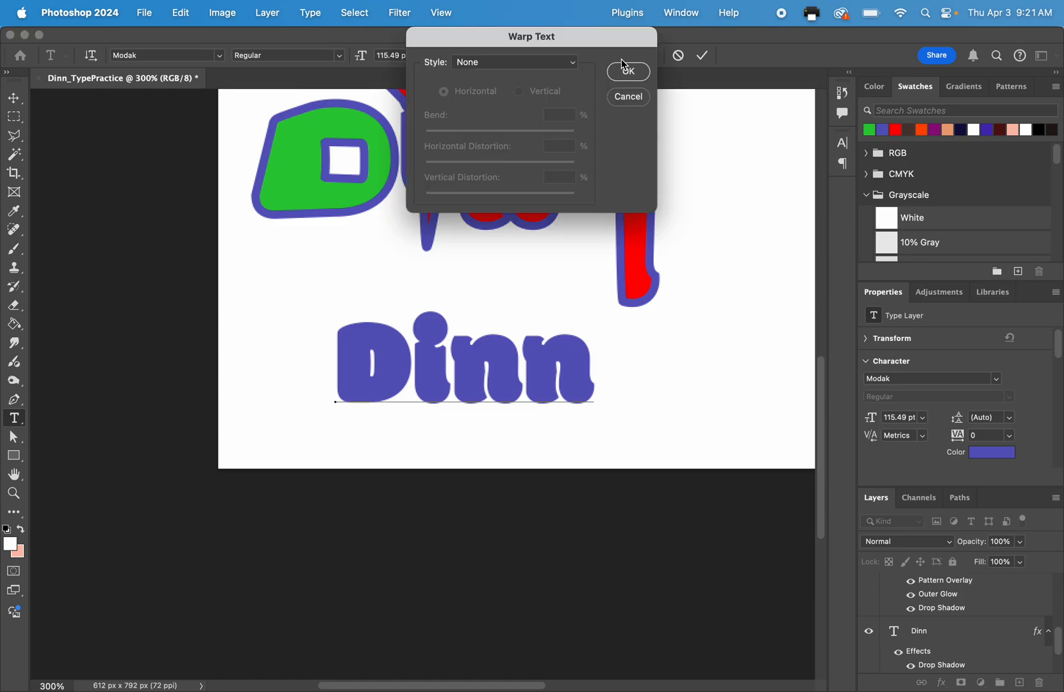
left_click_drag(564, 48, 769, 99)
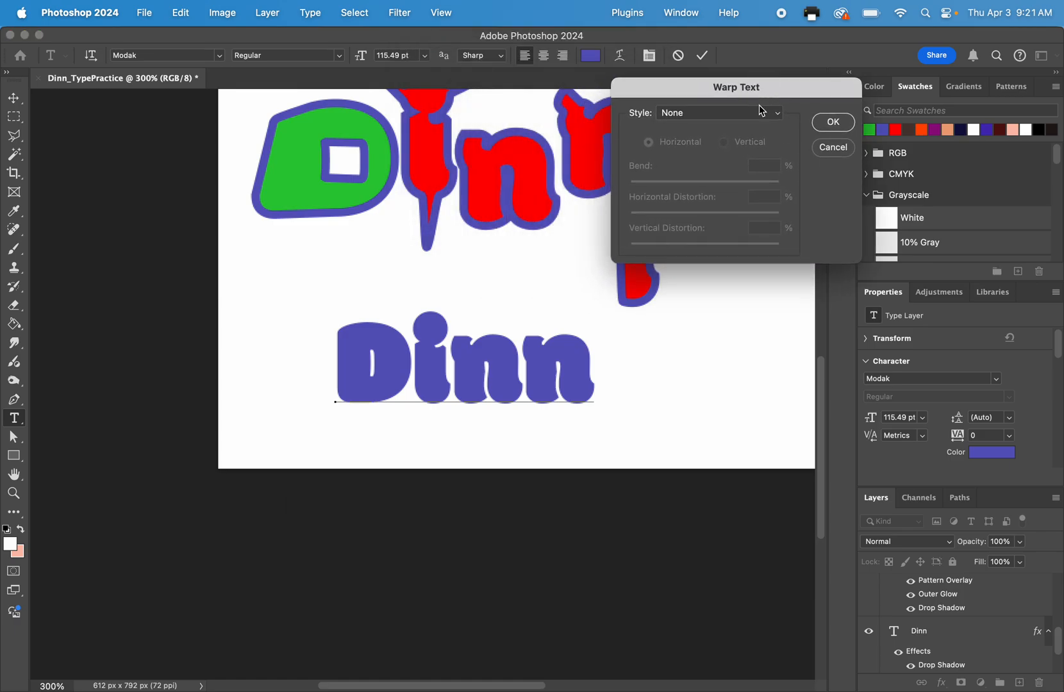
left_click(761, 113)
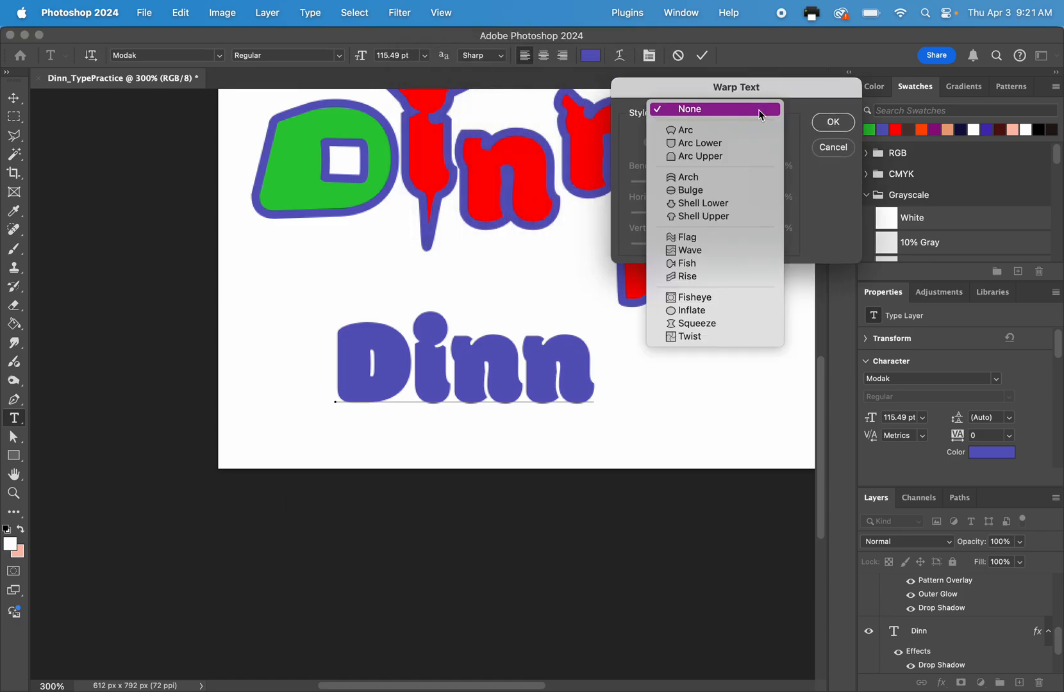
left_click(688, 132)
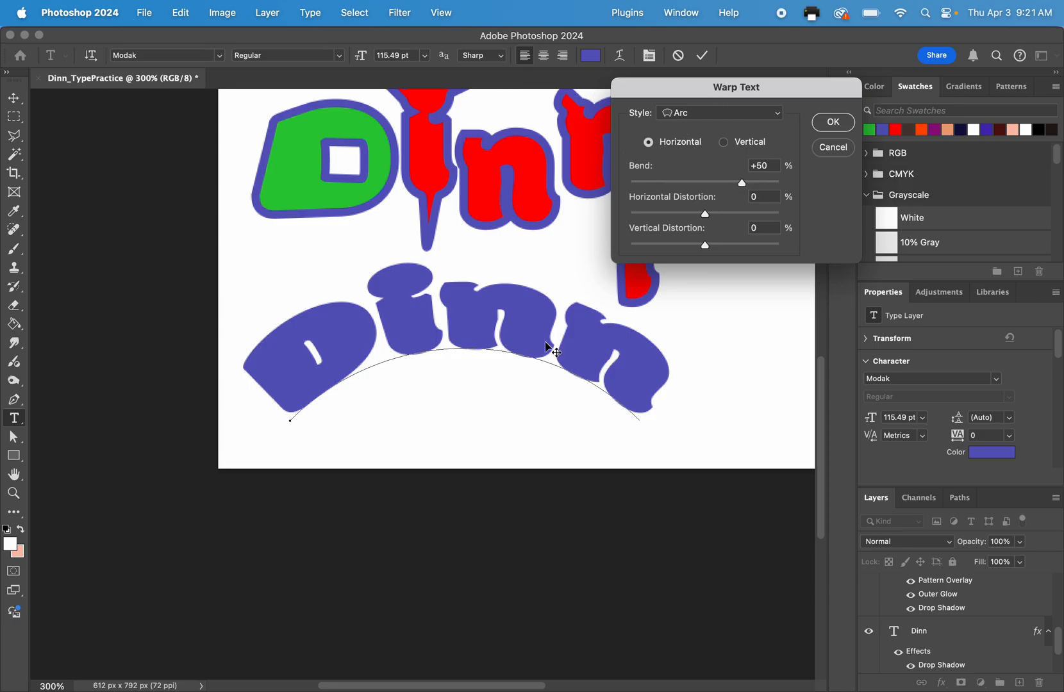
left_click_drag(743, 187, 671, 229)
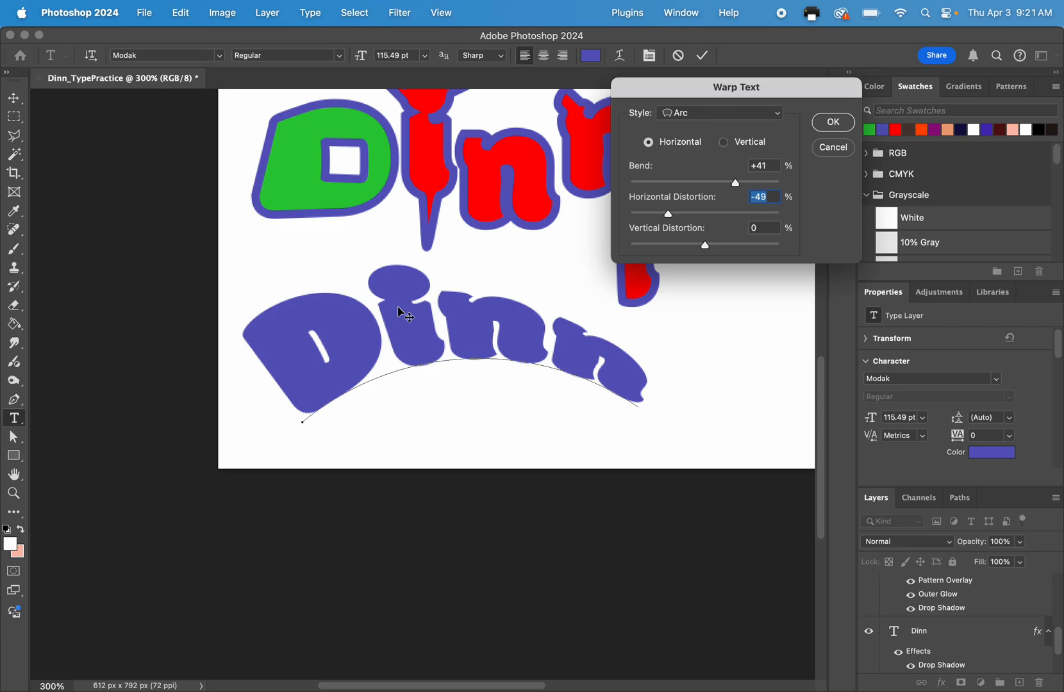
mouse_move(709, 252)
left_mouse_down()
mouse_move(653, 245)
mouse_move(770, 245)
mouse_move(641, 245)
mouse_move(748, 250)
mouse_move(691, 245)
left_mouse_up()
Try the Squeeze and Fish warp styles on the purple text, and return to the Arc style.
left_click(711, 115)
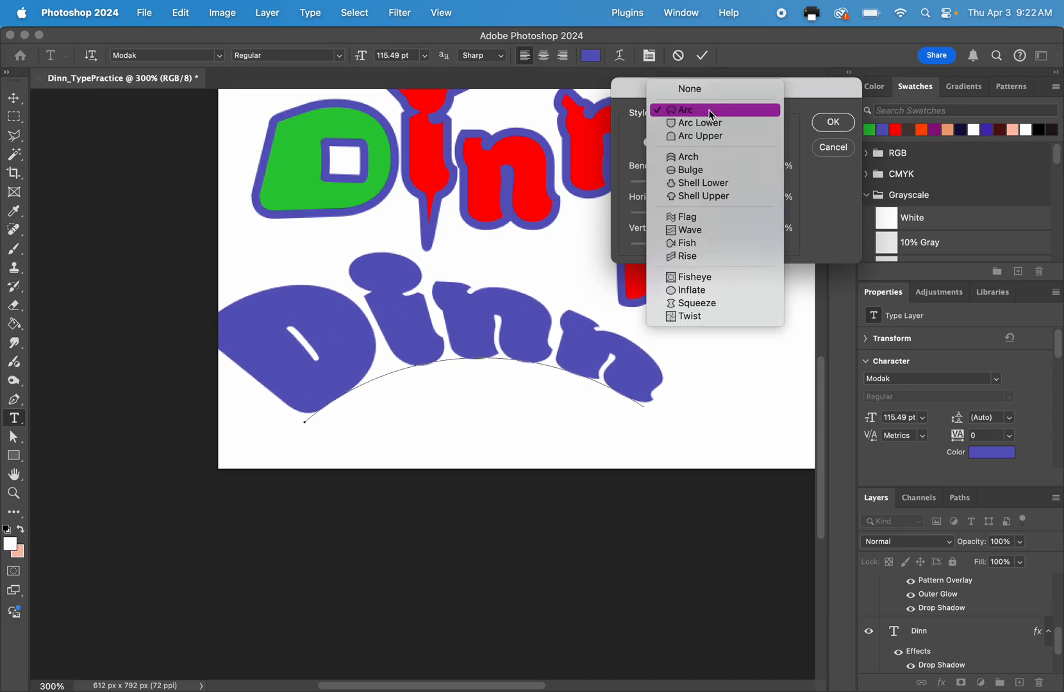
left_click(694, 307)
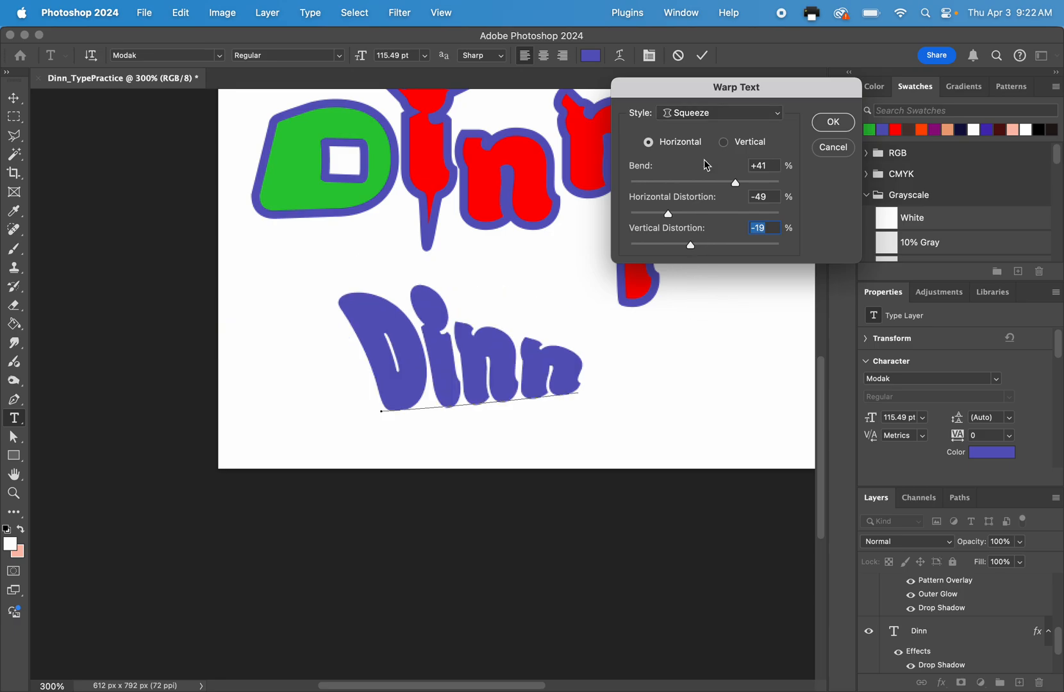
left_click(706, 122)
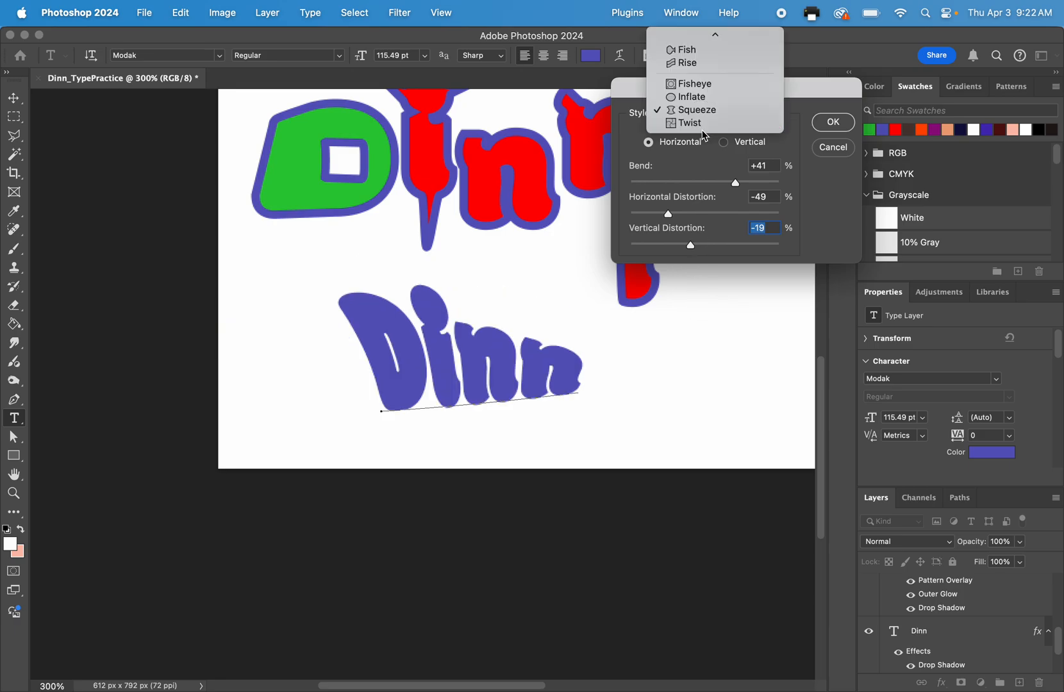
left_click(689, 48)
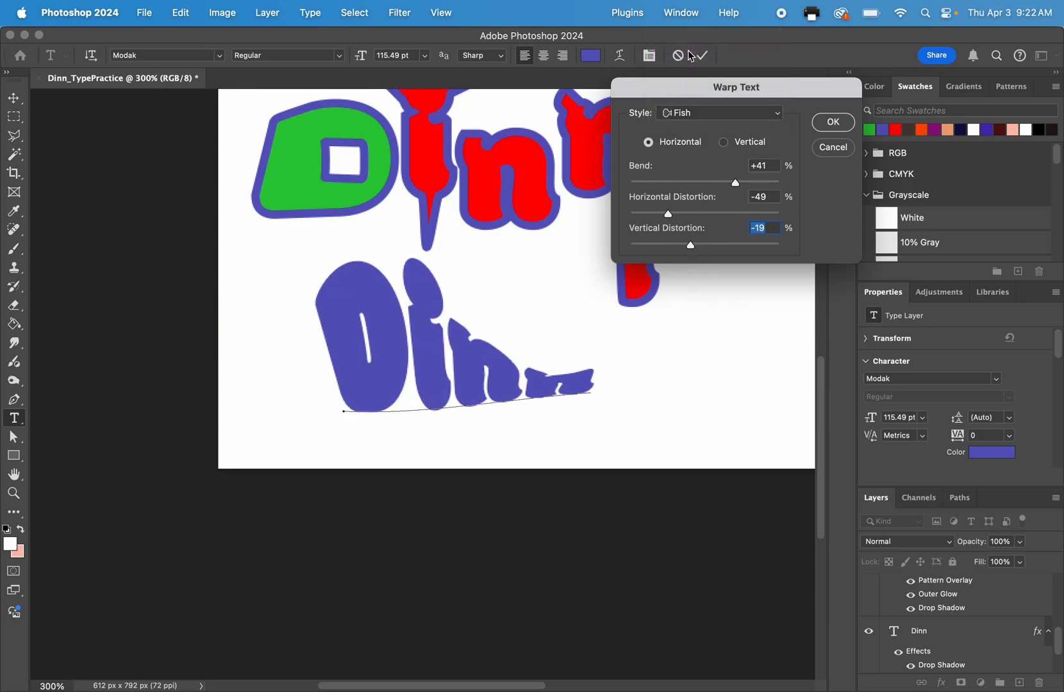
left_click(702, 119)
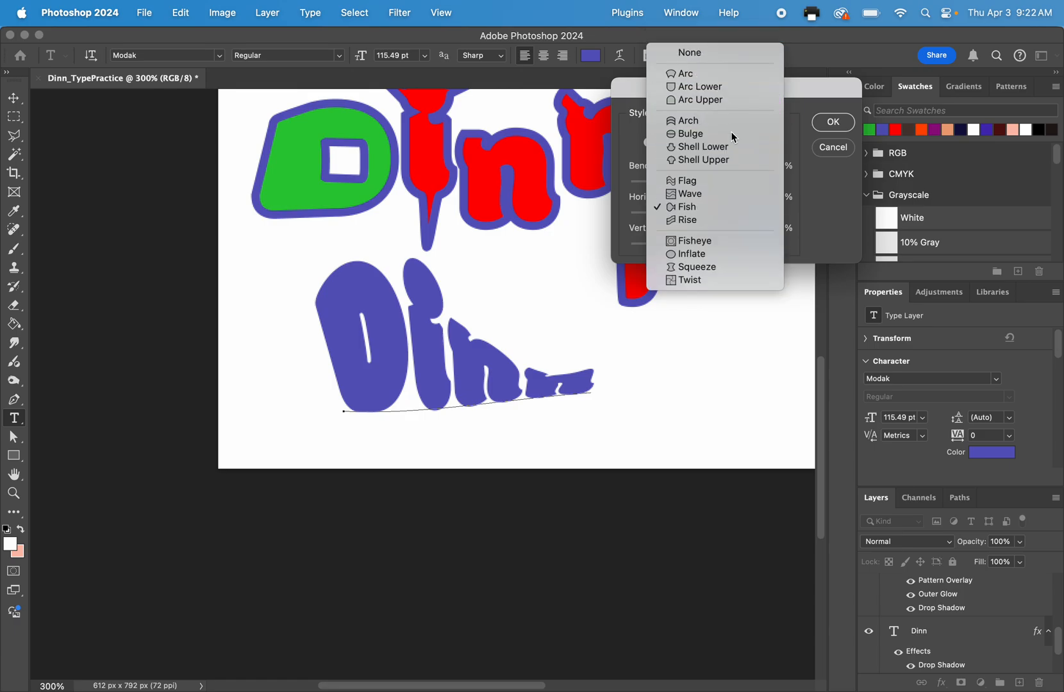
left_click(691, 75)
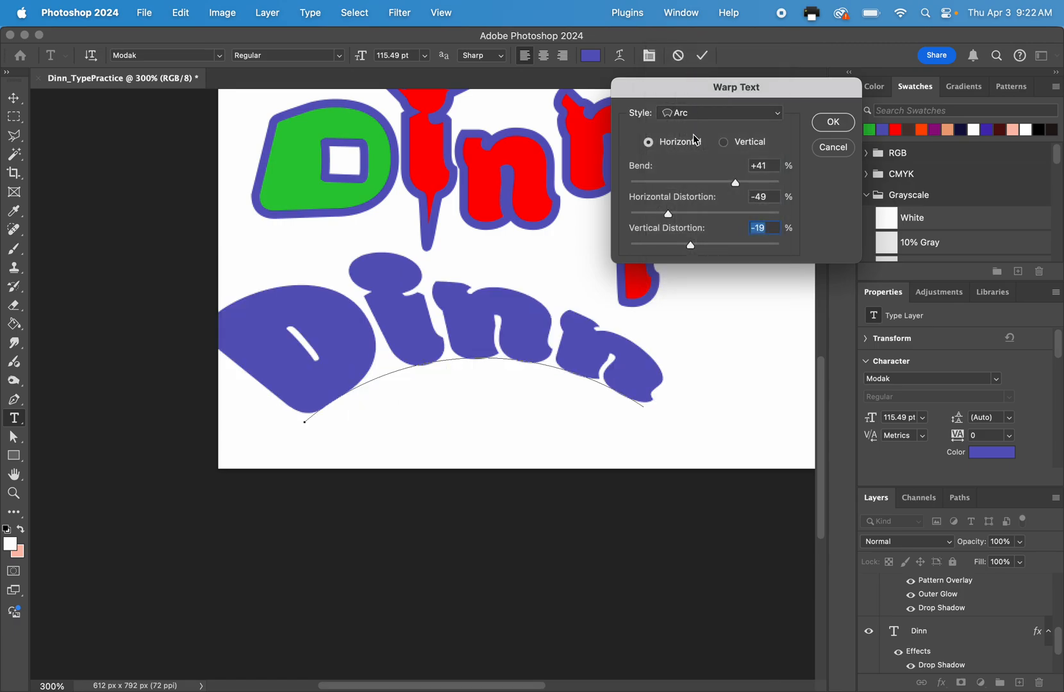
Accept the text warp and move the warped line slightly right so its left edge meets the page edge.
left_click(833, 123)
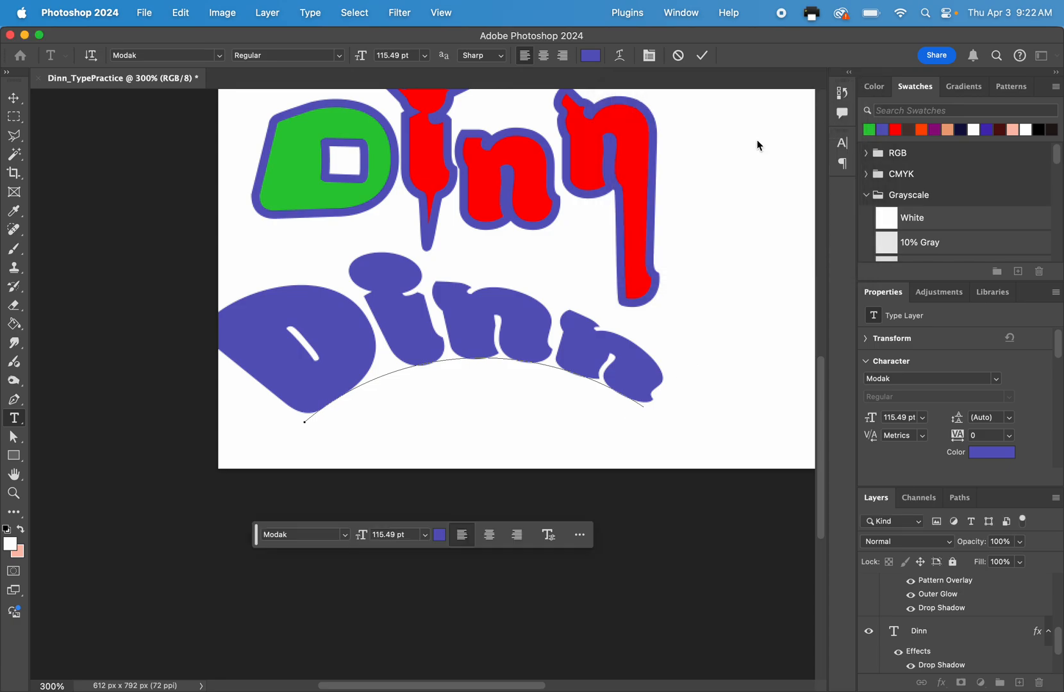
key("v")
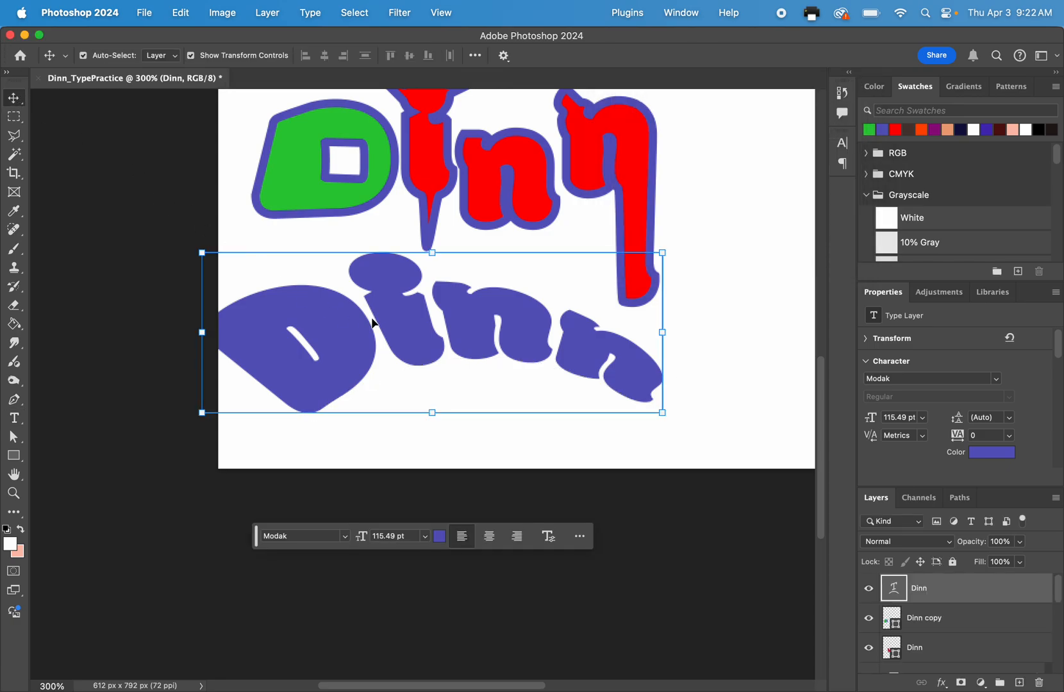
mouse_move(373, 323)
left_mouse_down()
mouse_move(416, 301)
mouse_move(389, 320)
left_mouse_up()
scroll(238, 241, "up", 4)
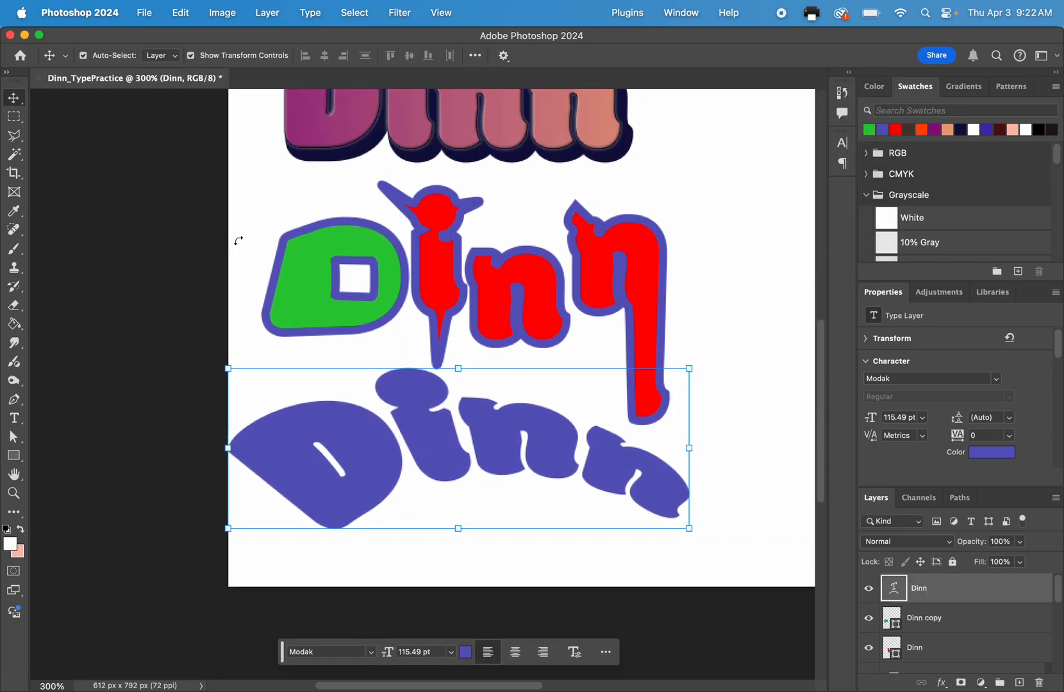
View the whole page, and switch to the Google Slides checklist to check the required text treatments.
key("super+minus")
key("super+minus")
key("ctrl+Up")
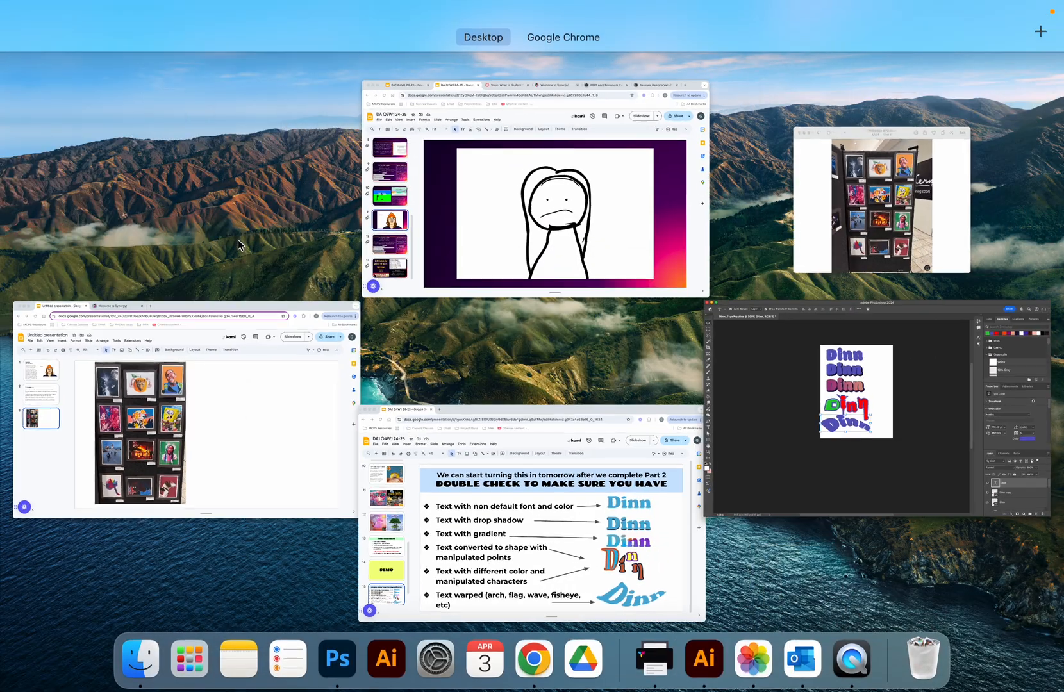
left_click(512, 472)
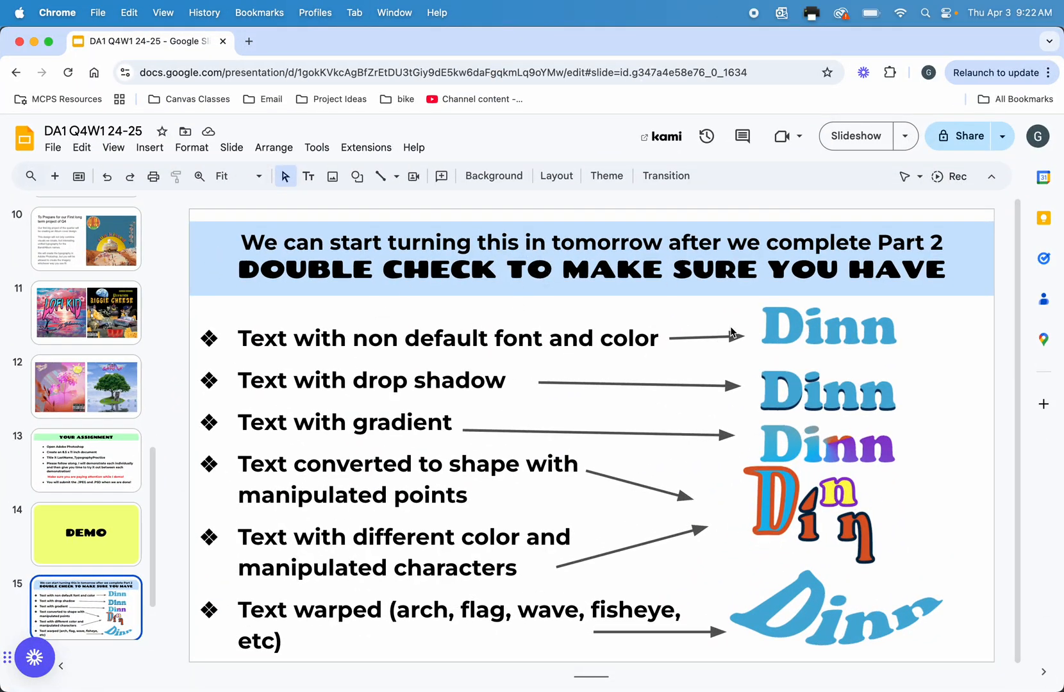